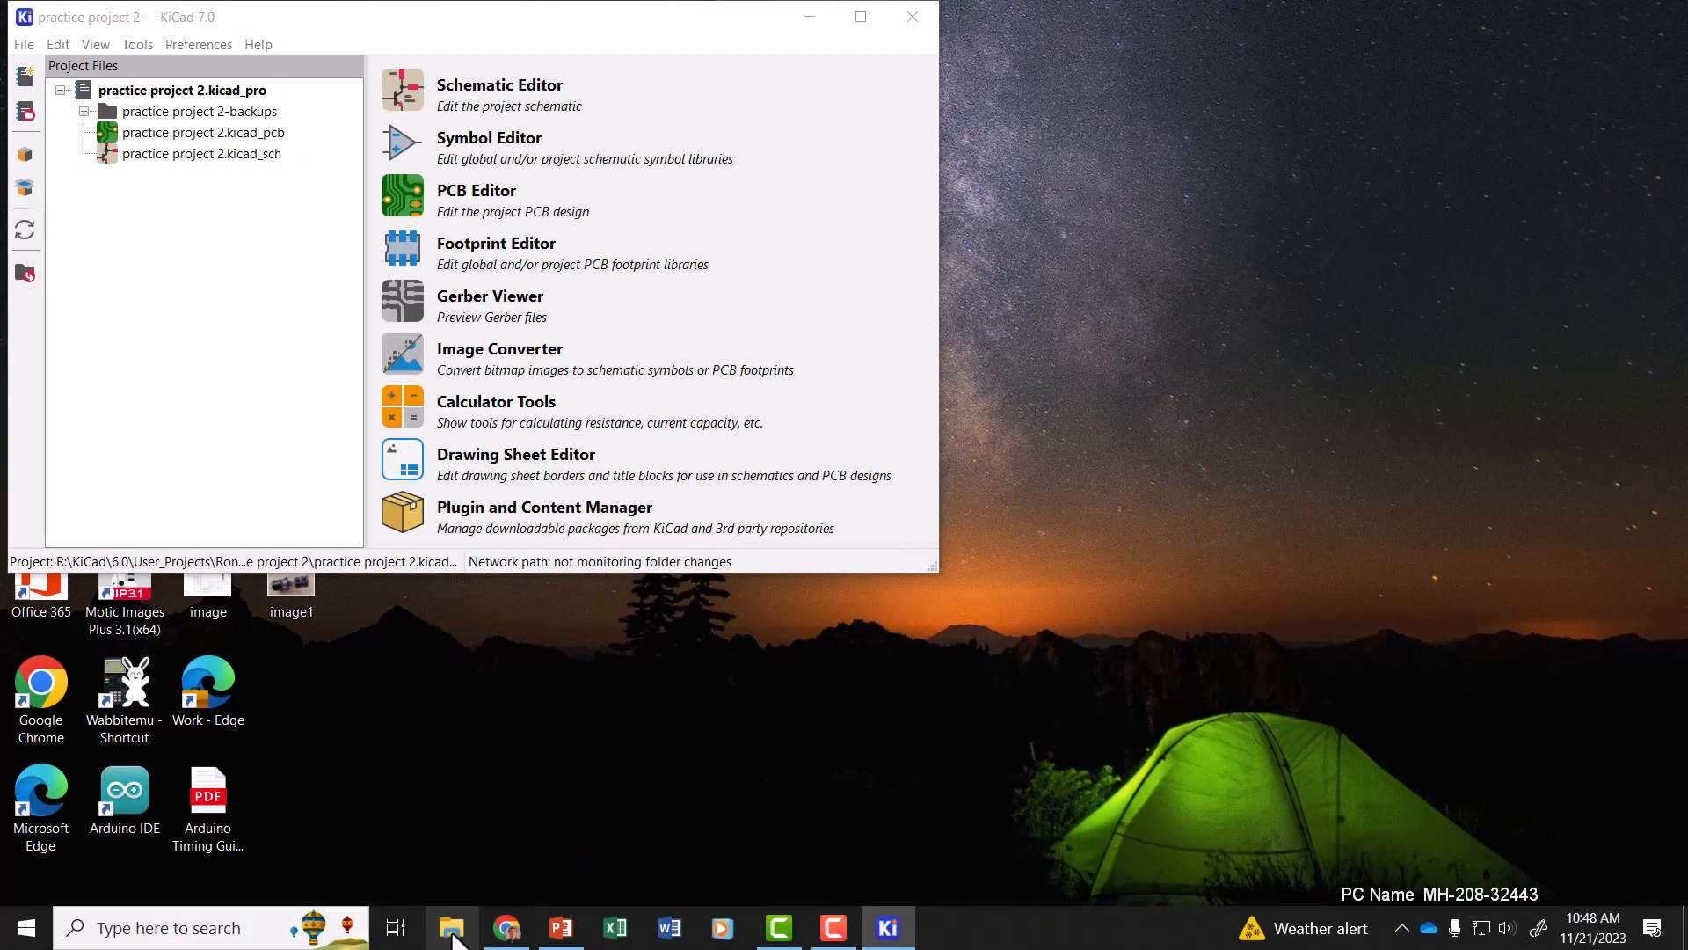
- Switch to File Explorer and open the KiCad folder on the Robotics Shared (R:) drive
click(453, 930)
drag(516, 351, 546, 598)
click(321, 554)
click(608, 634)
double_click(609, 634)
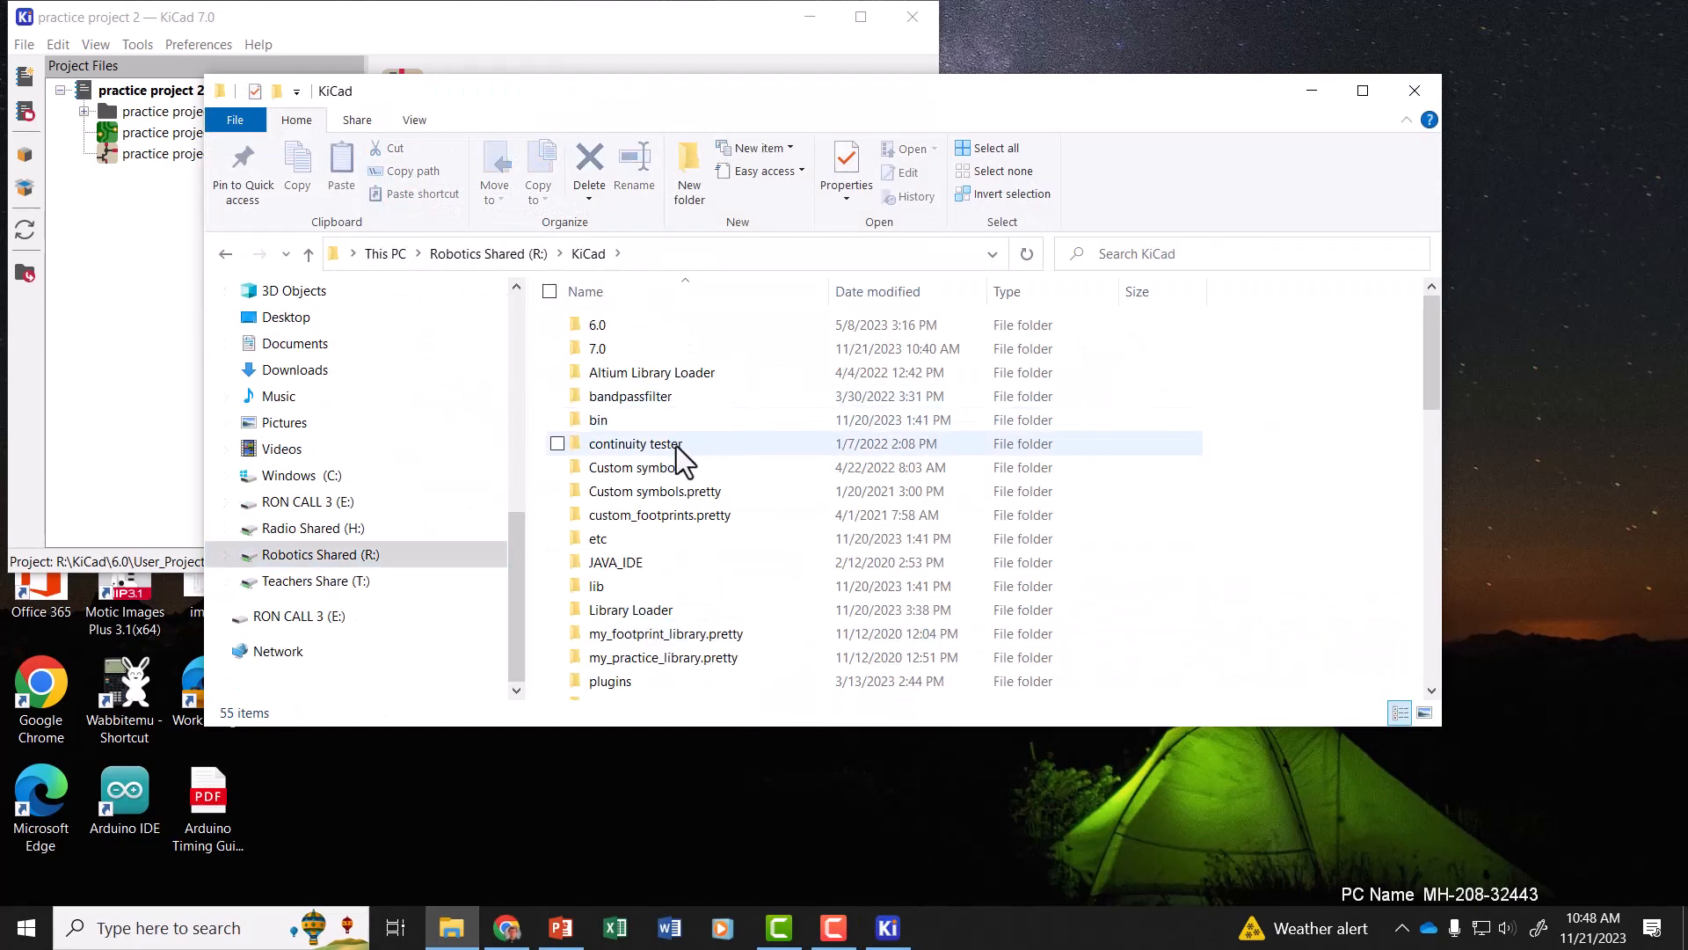
scroll(677, 451, down, 5)
scroll(683, 451, up, 5)
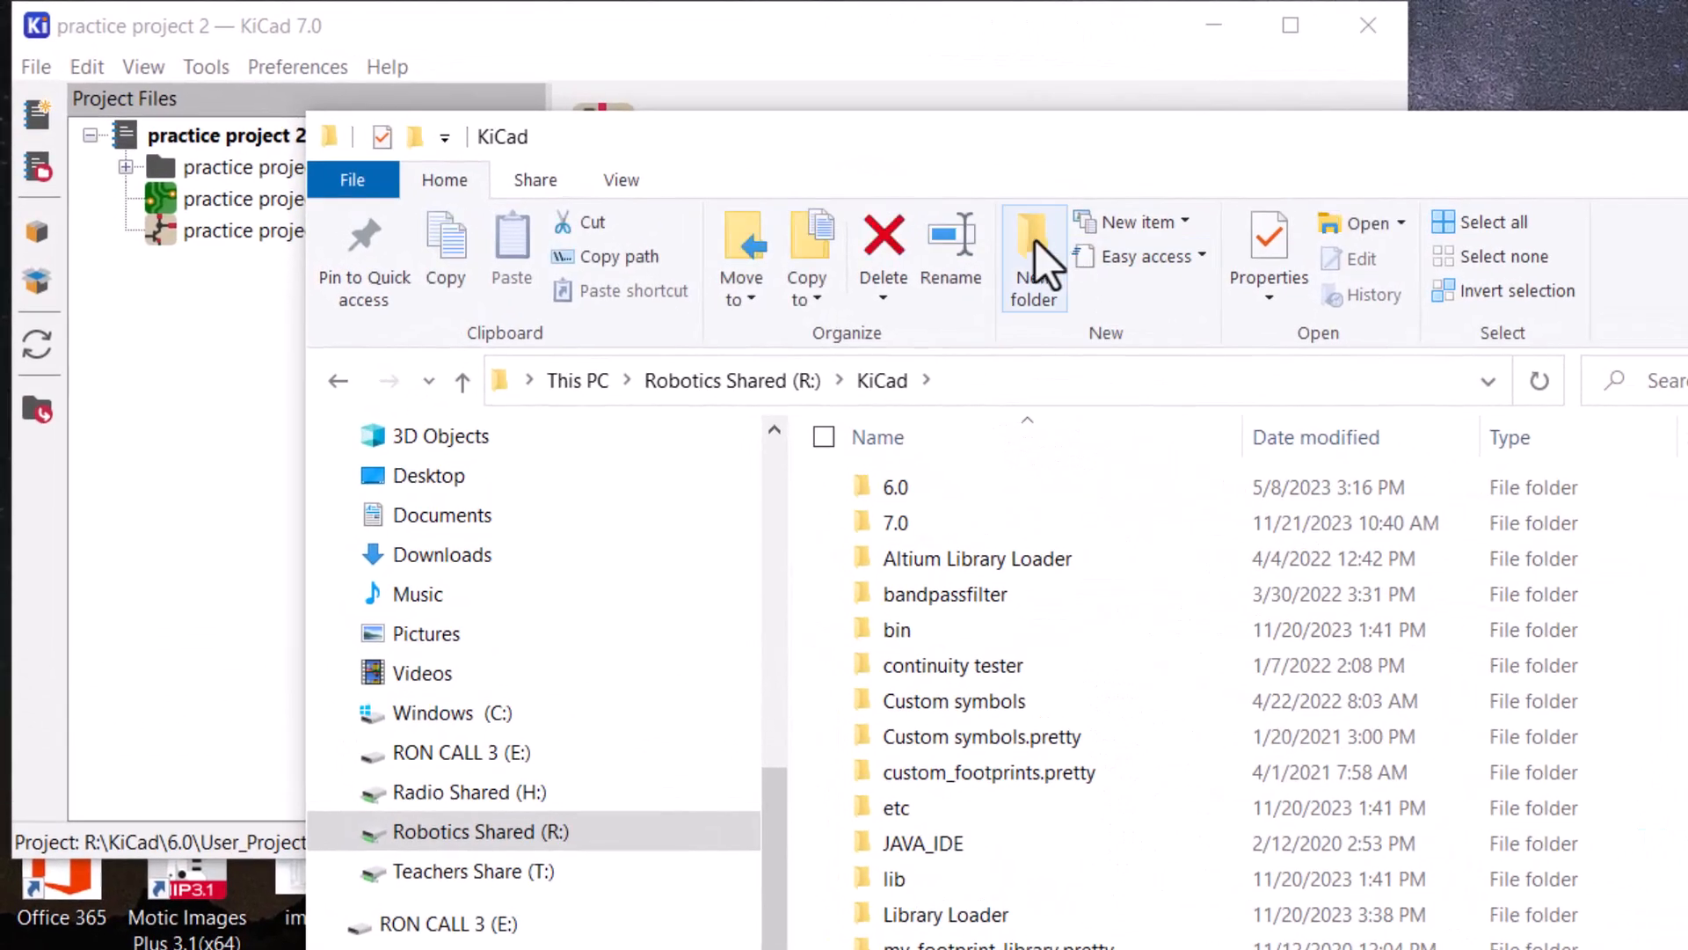
- Create a new folder inside the KiCad folder and name it with the student's name
click(1035, 247)
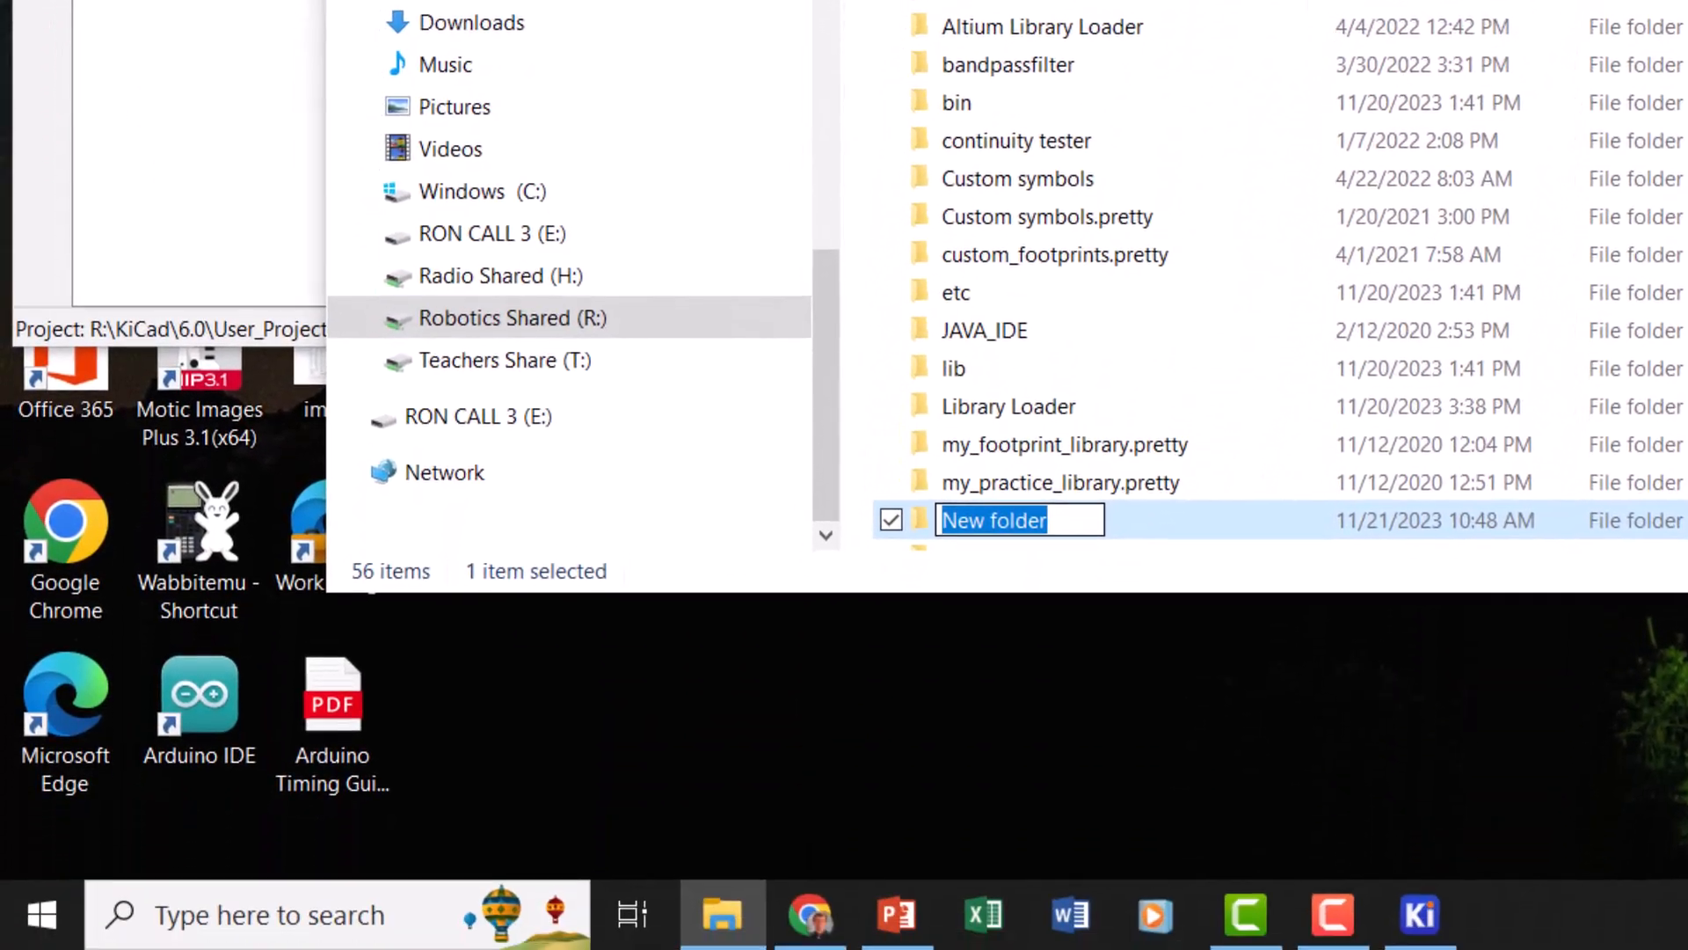
text(Joe Student)
key(Return)
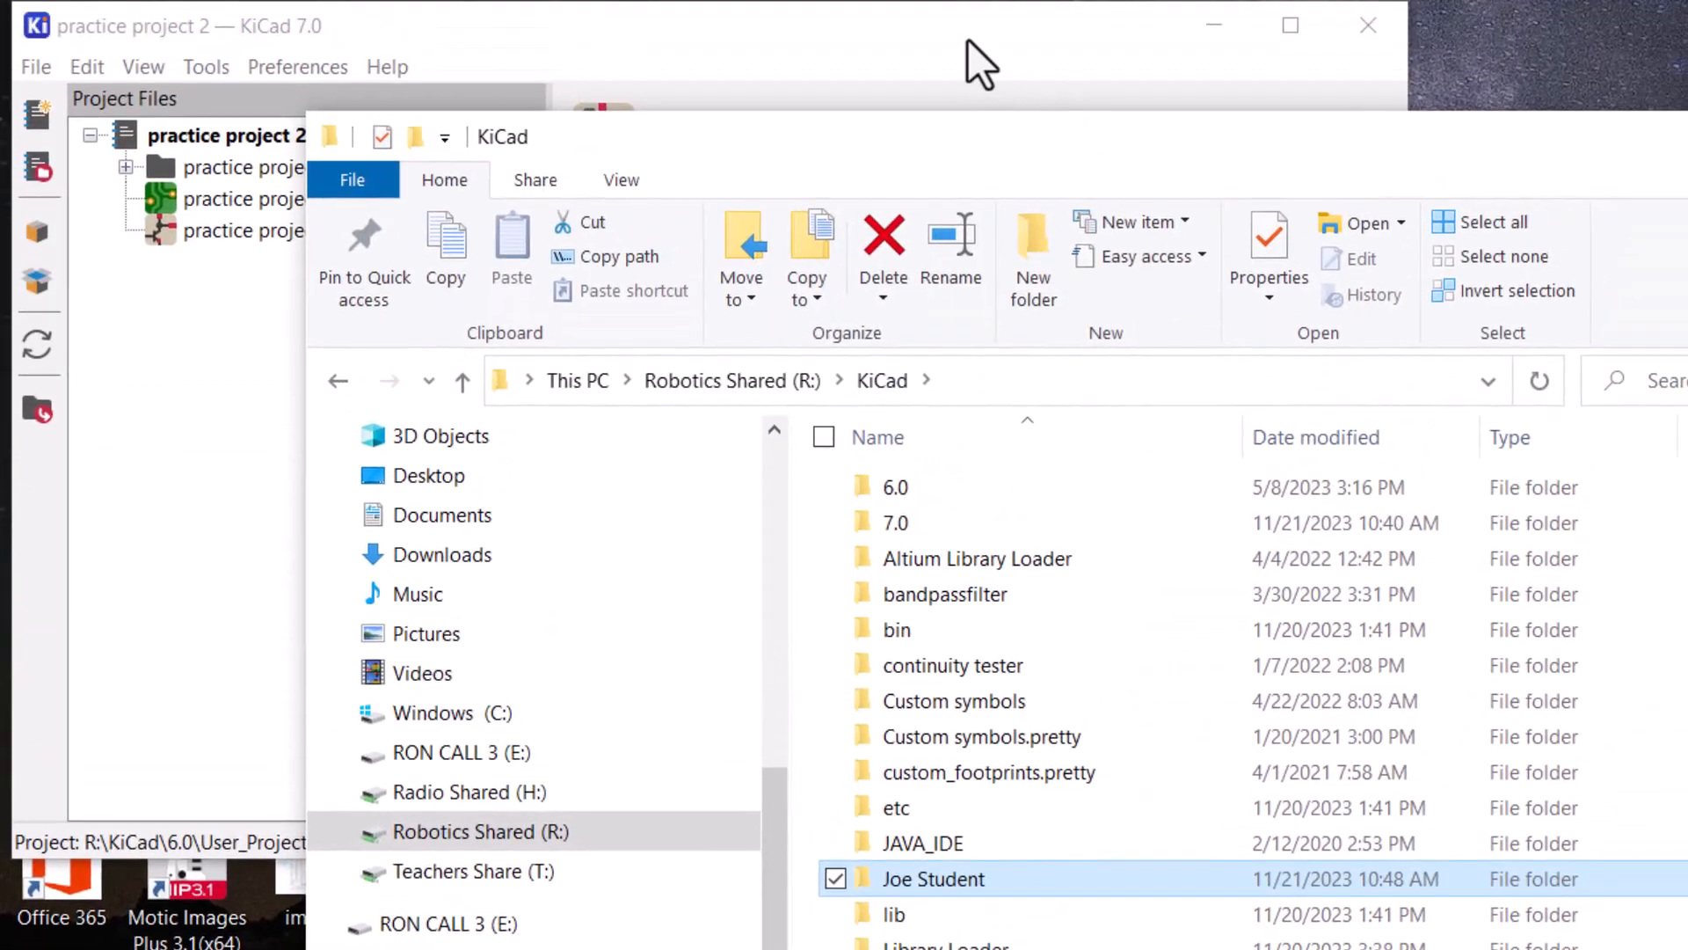
- Switch to KiCad and start a new project located in the student's folder under KiCad on Robotics Shared (R:)
click(968, 40)
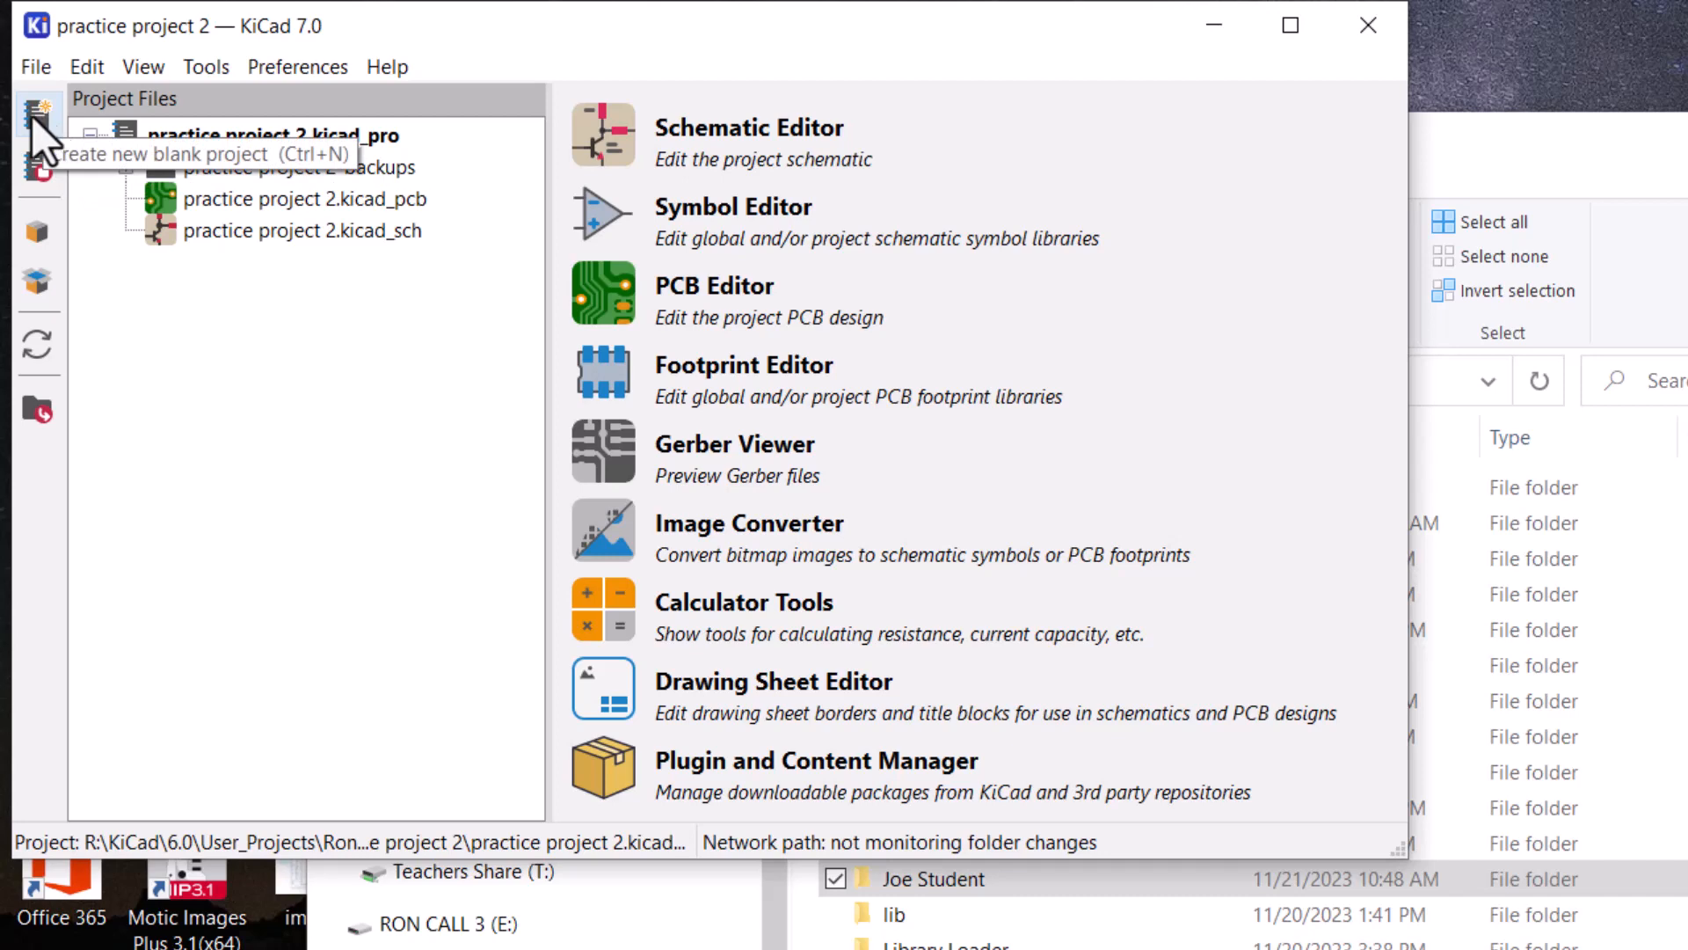
click(37, 68)
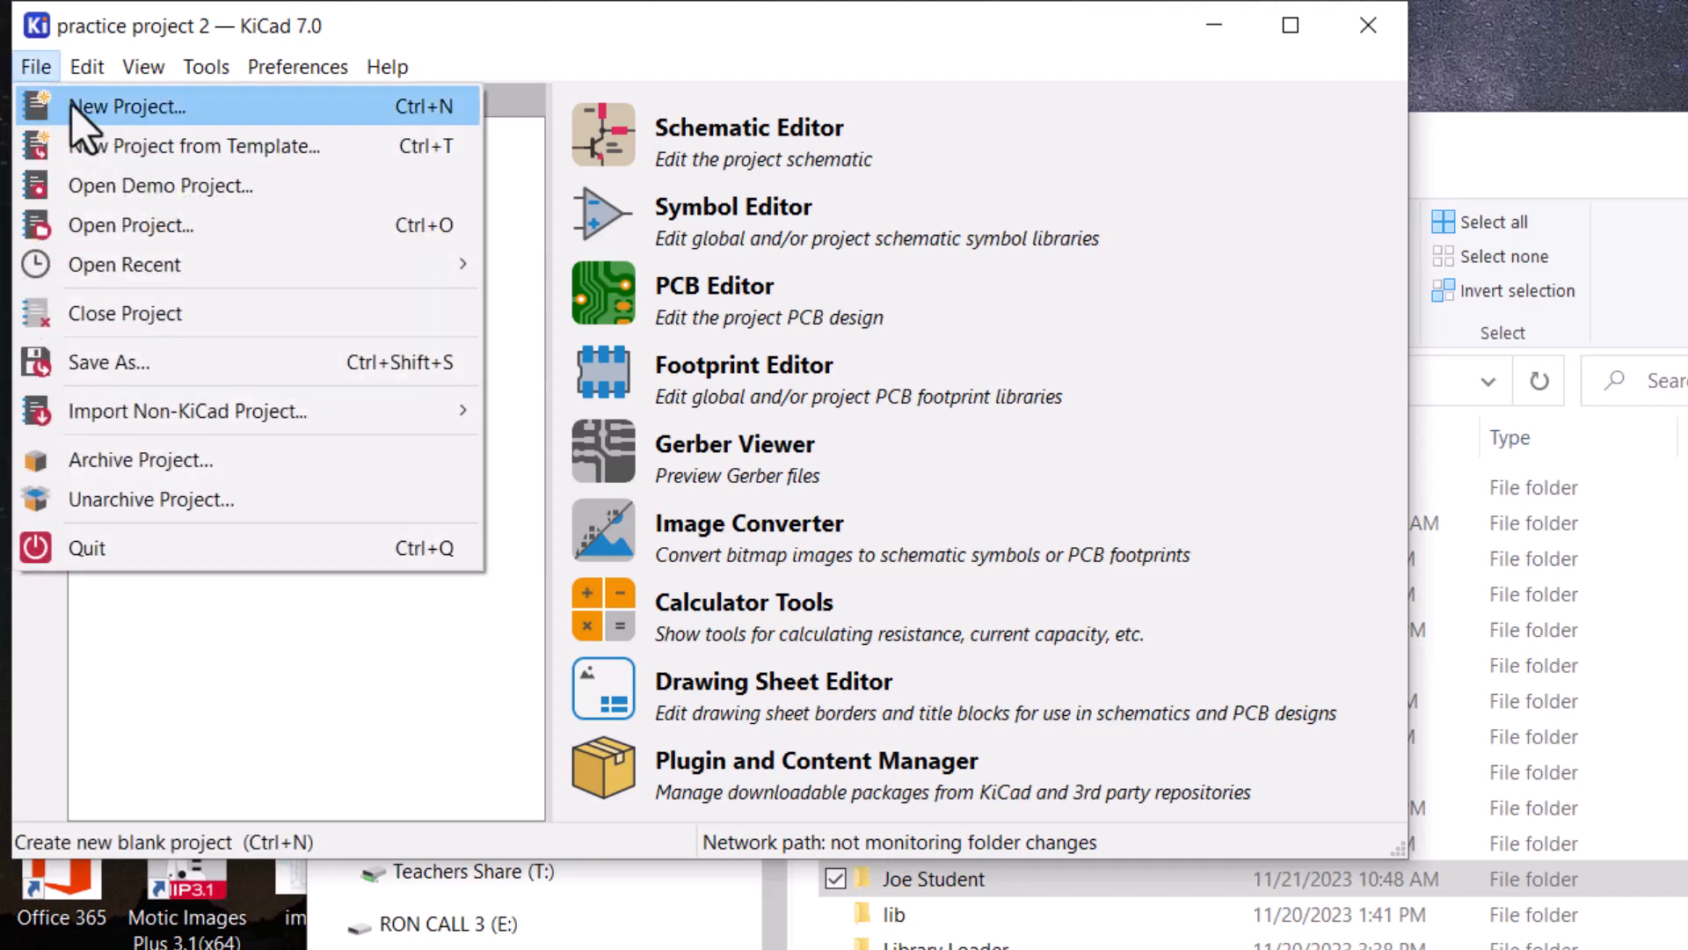
click(71, 104)
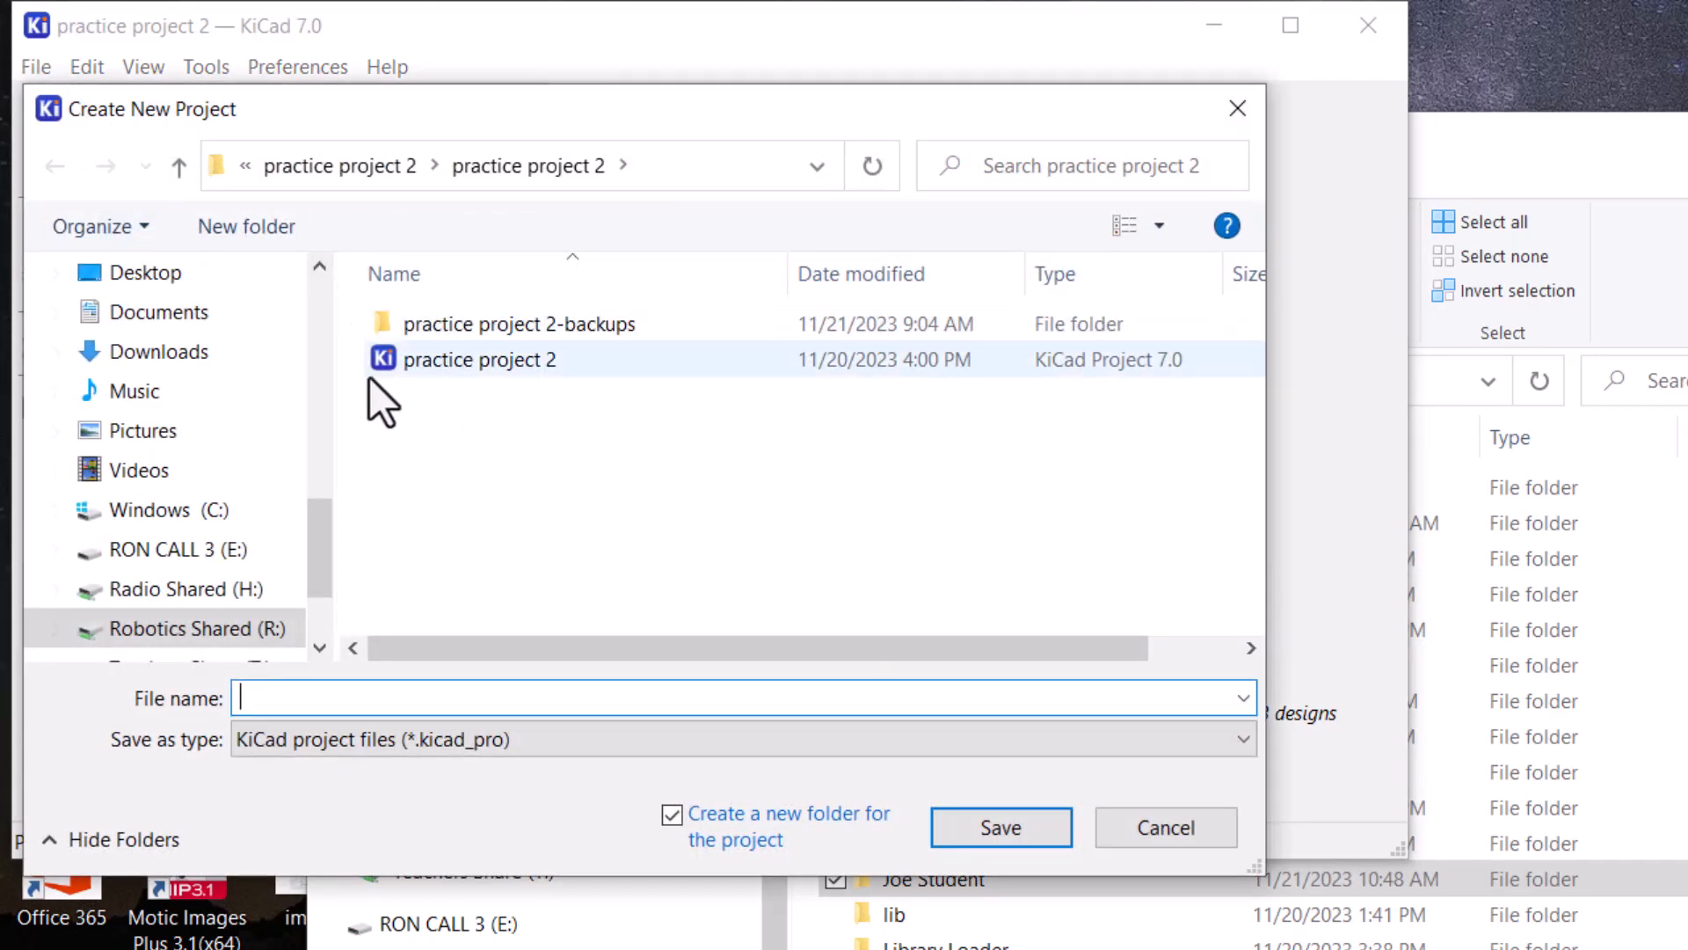
scroll(322, 530, down, 1)
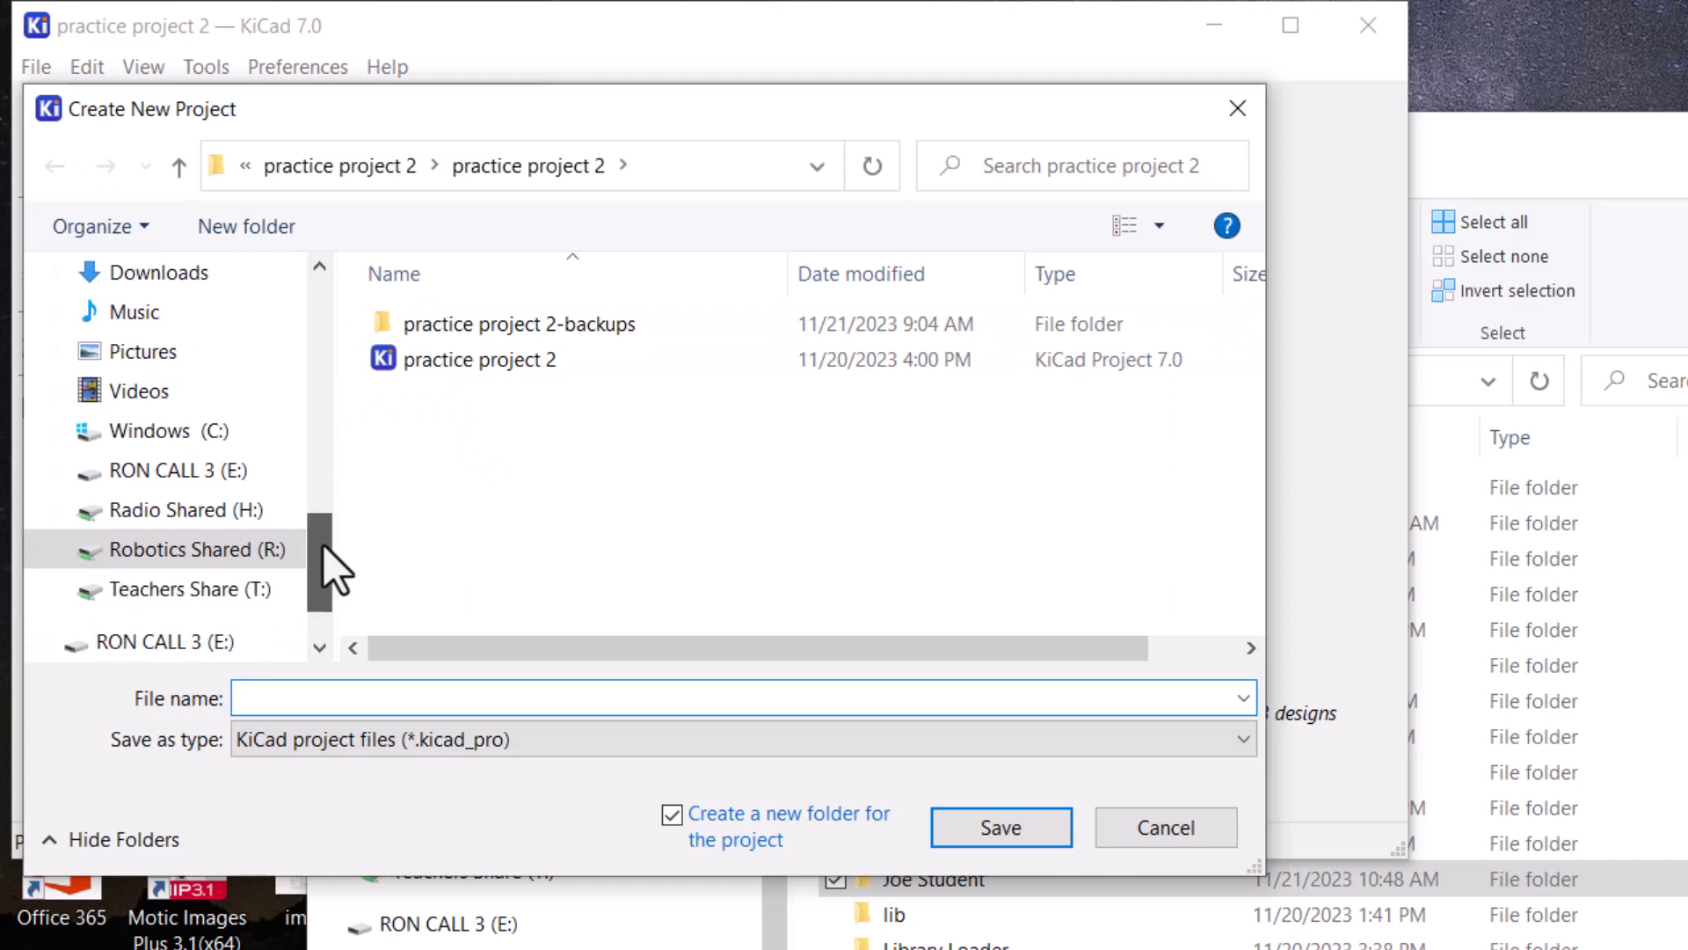
click(211, 534)
scroll(413, 475, down, 2)
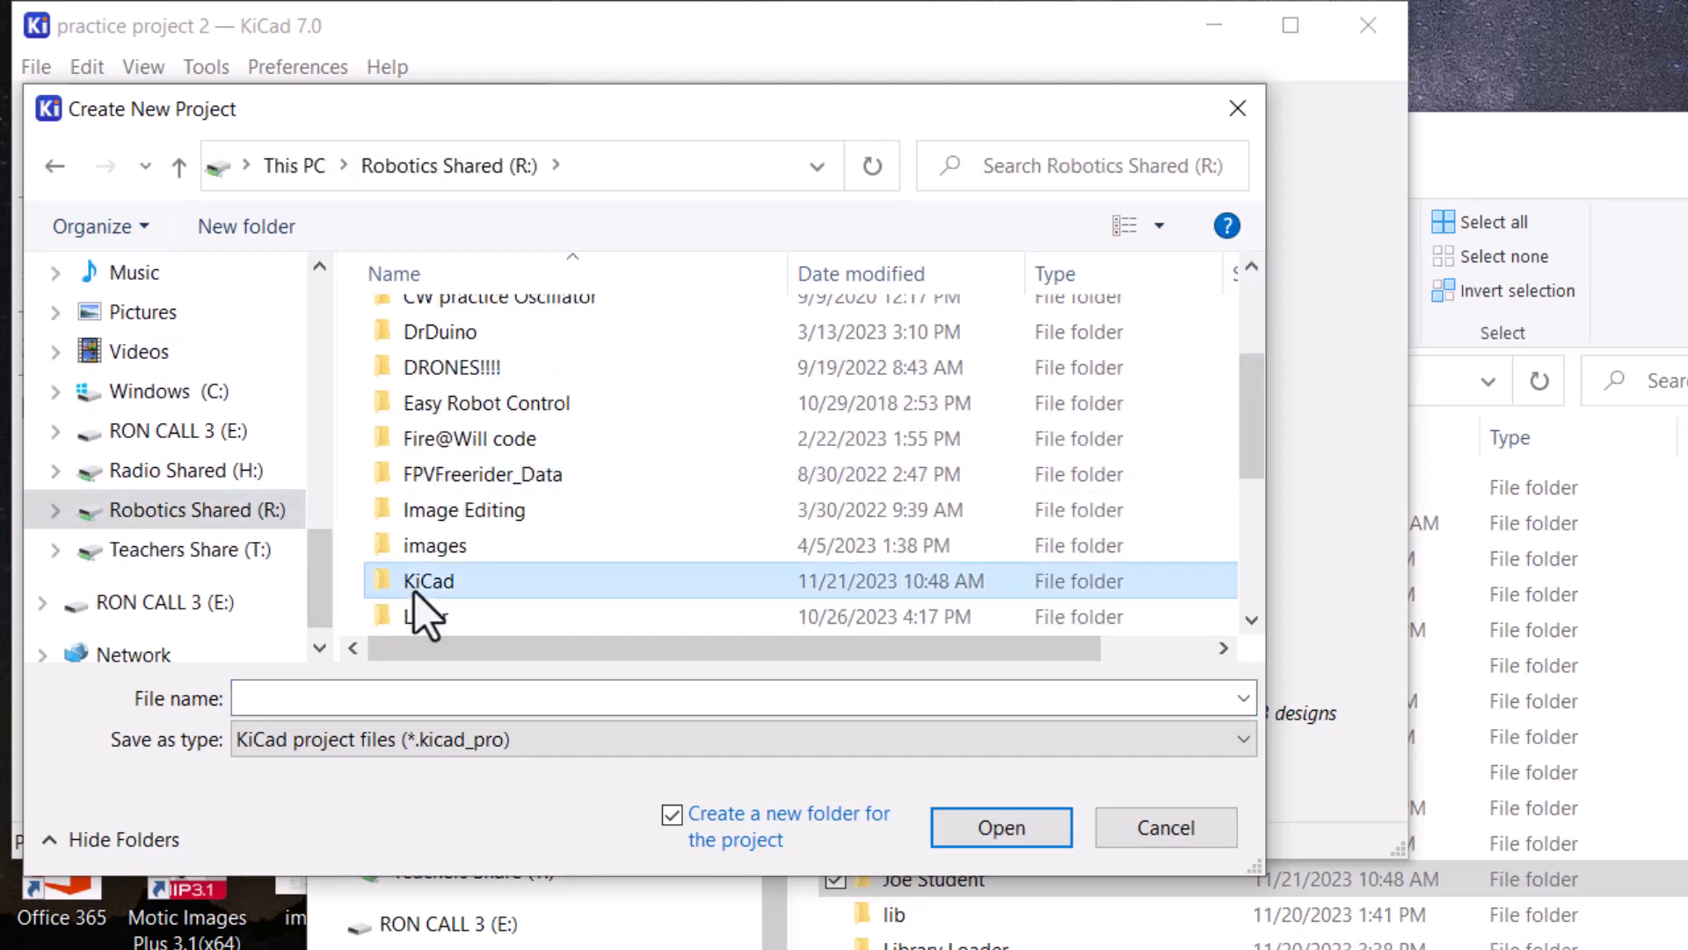
double_click(414, 584)
scroll(475, 456, down, 4)
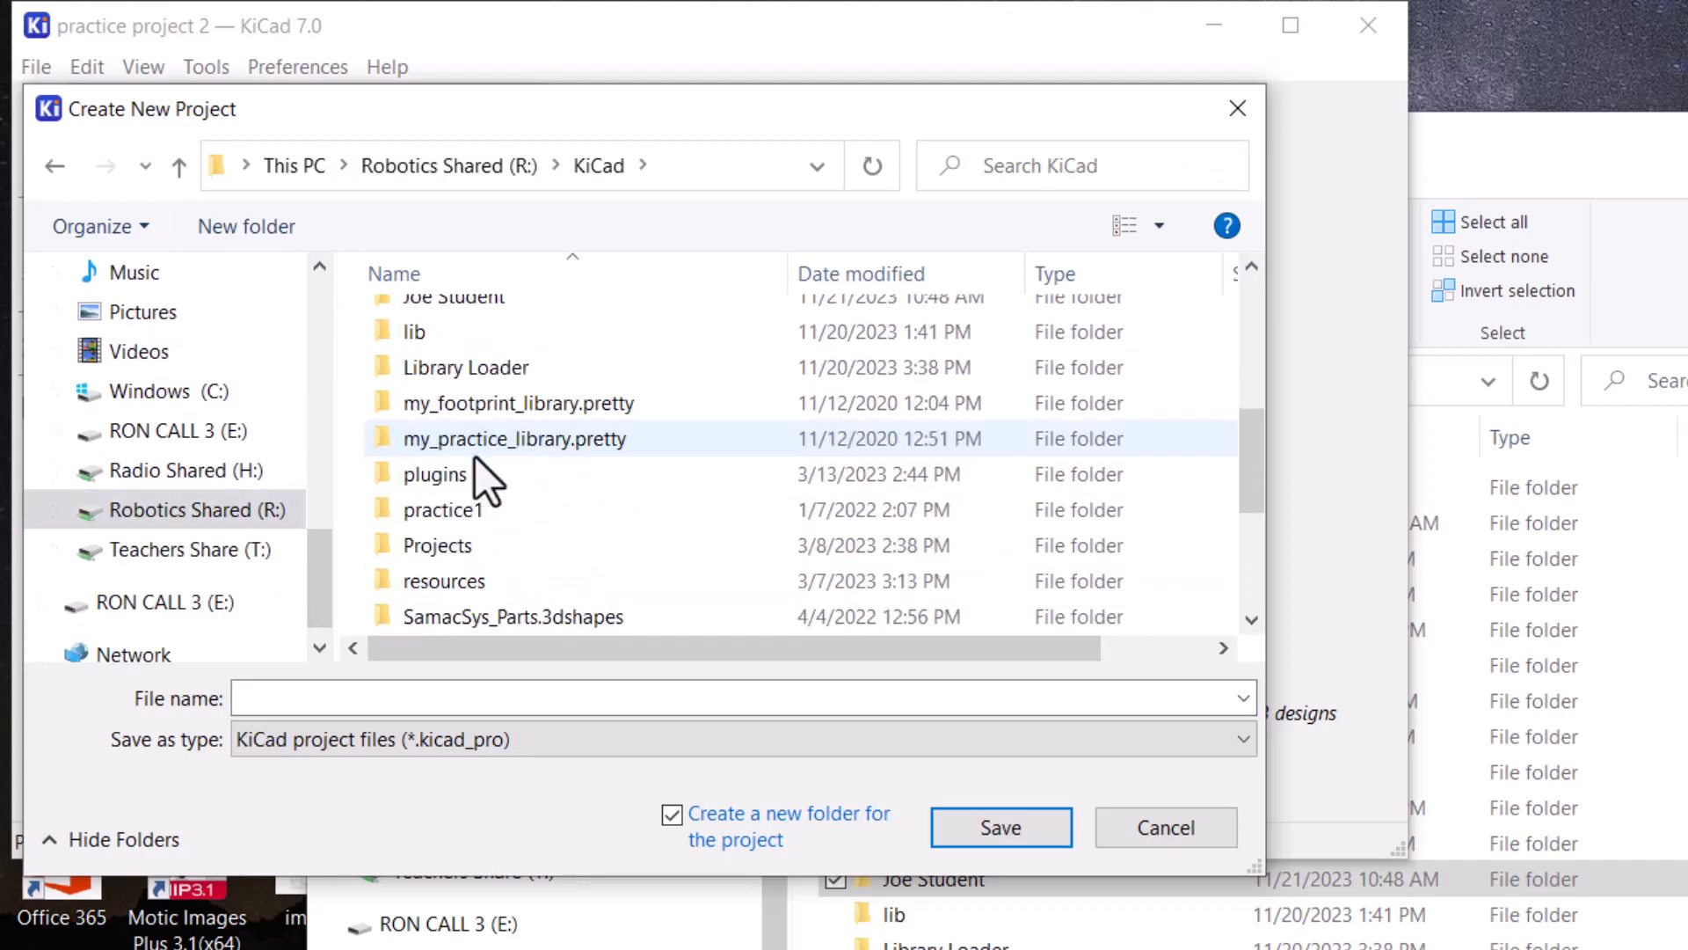
double_click(461, 392)
- Save the new project as "SMD adjustable LED" in its own folder and open its schematic for editing
click(493, 694)
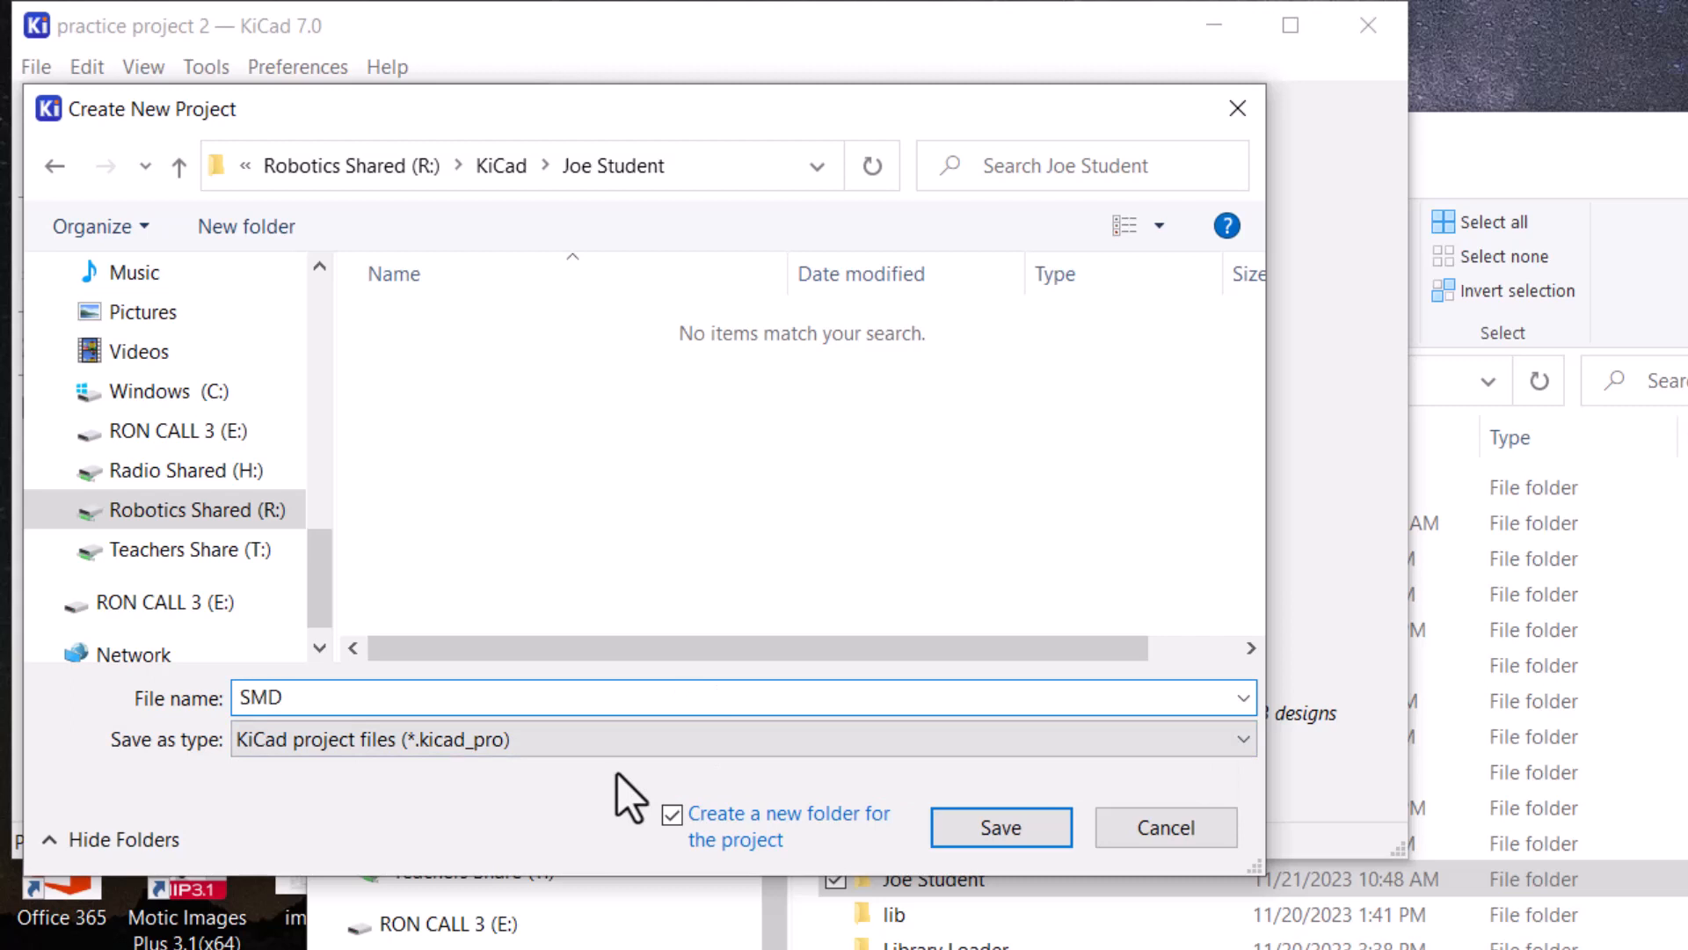
text(SMD adjustable LED)
key(Return)
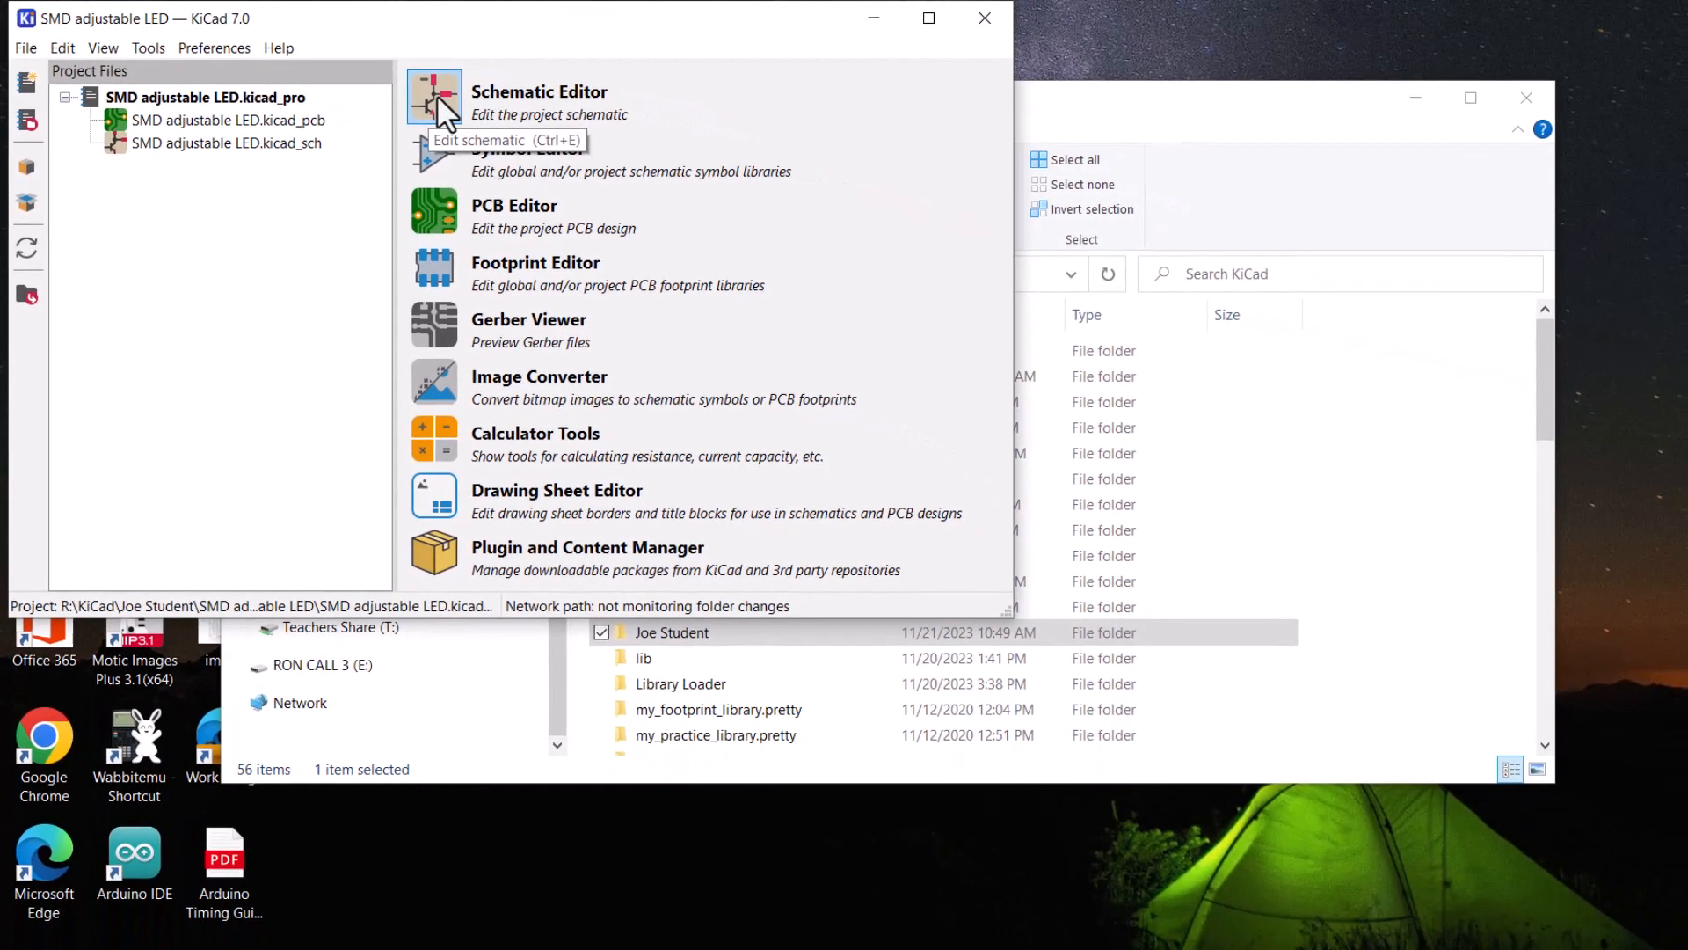
click(436, 93)
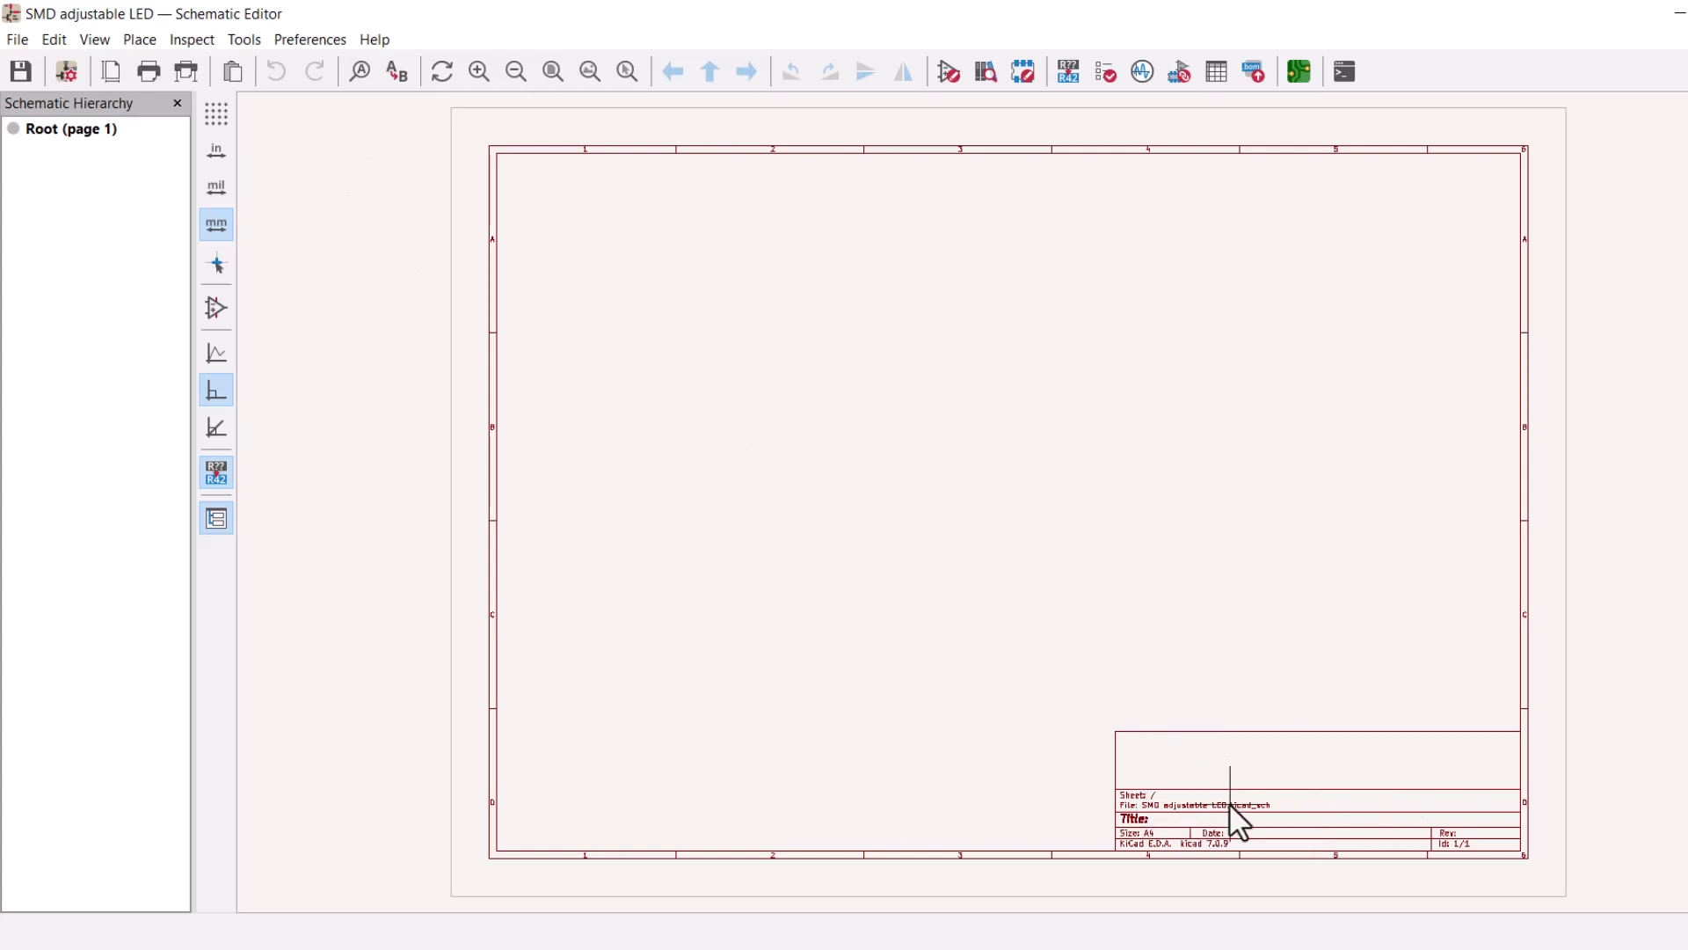
- In the sheet's page settings, set the issue date to 2023-11-21, the revision to 1 and the title to "SMD adjustable LED"
double_click(1136, 808)
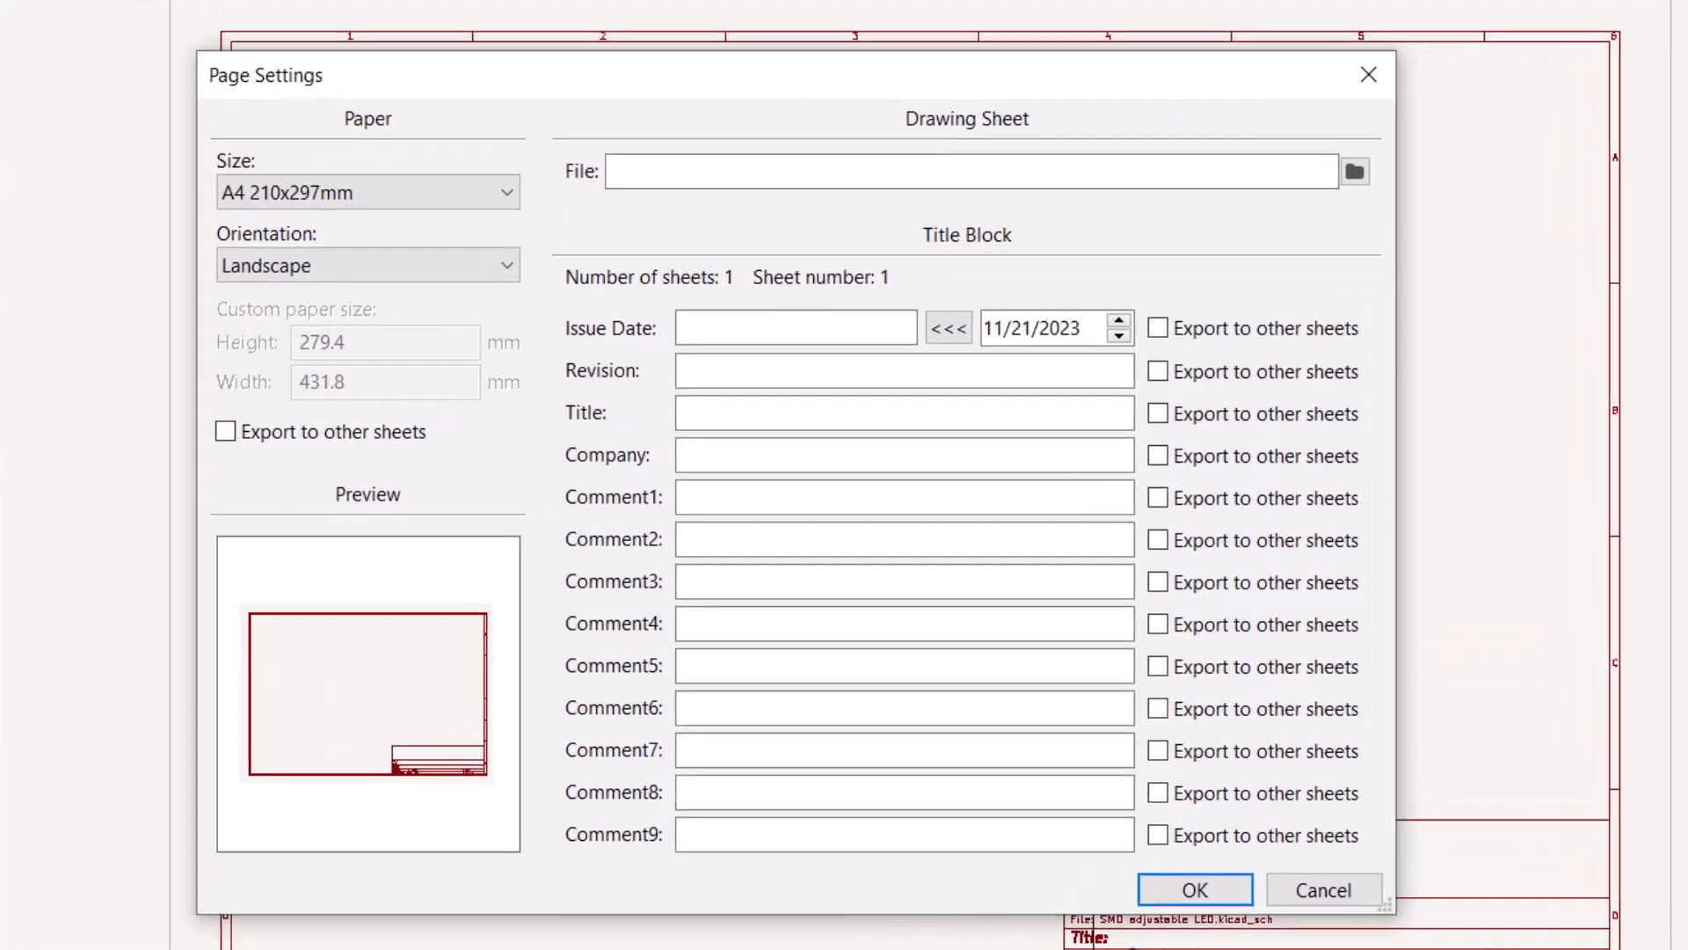
click(933, 325)
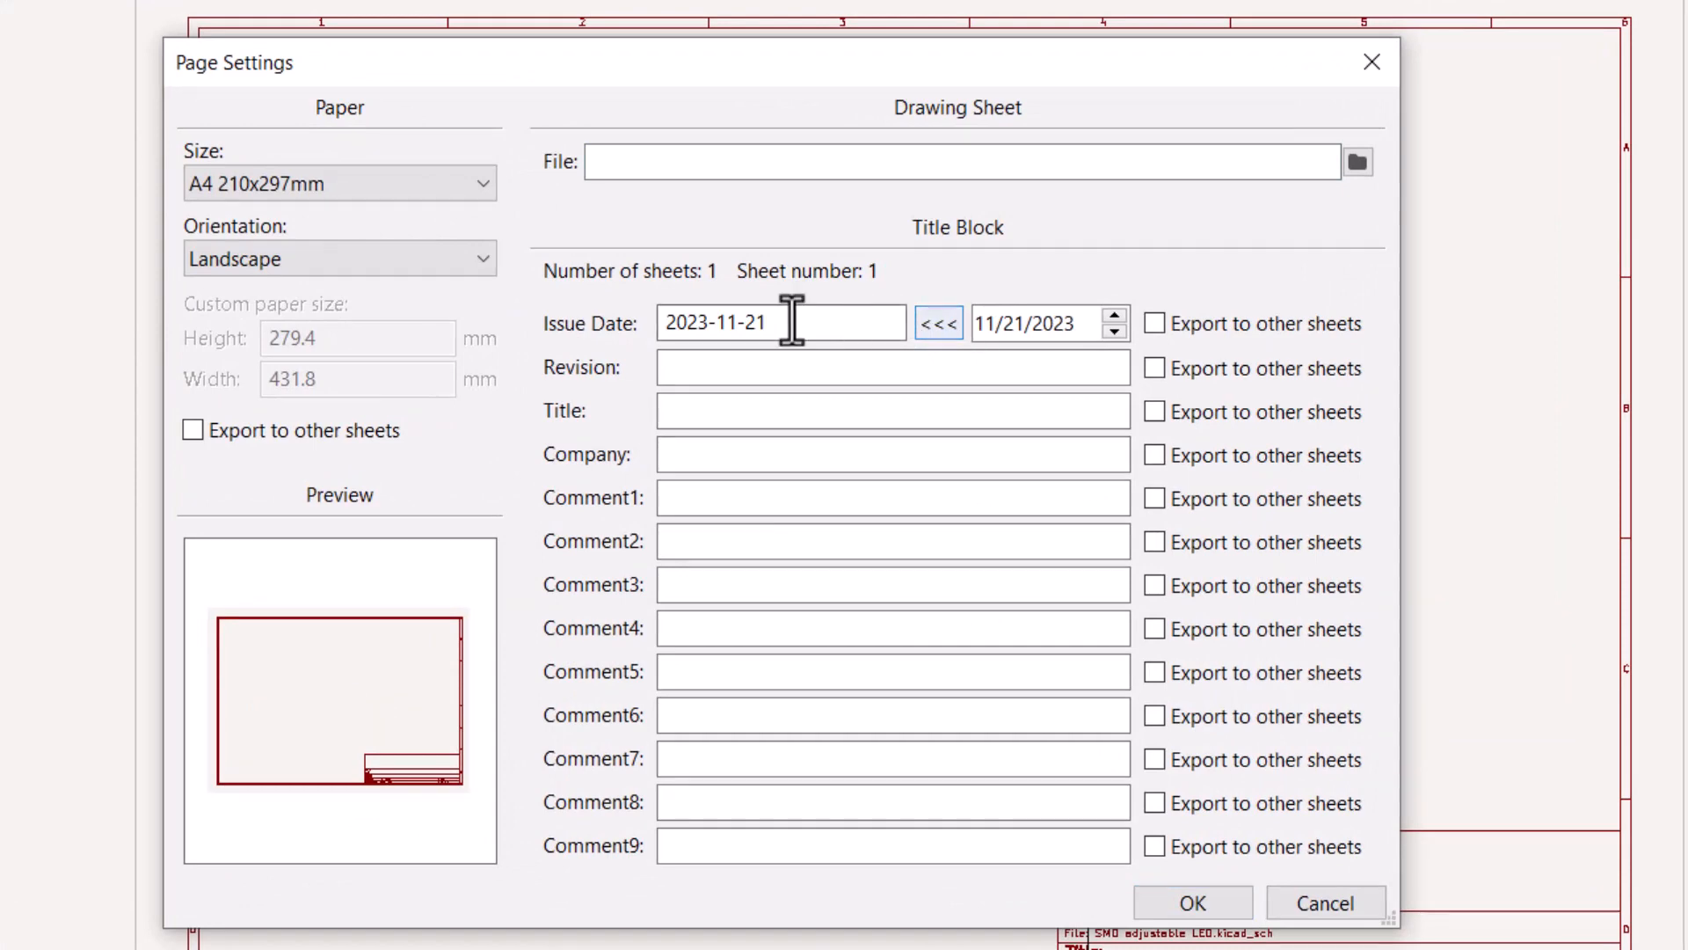
click(716, 369)
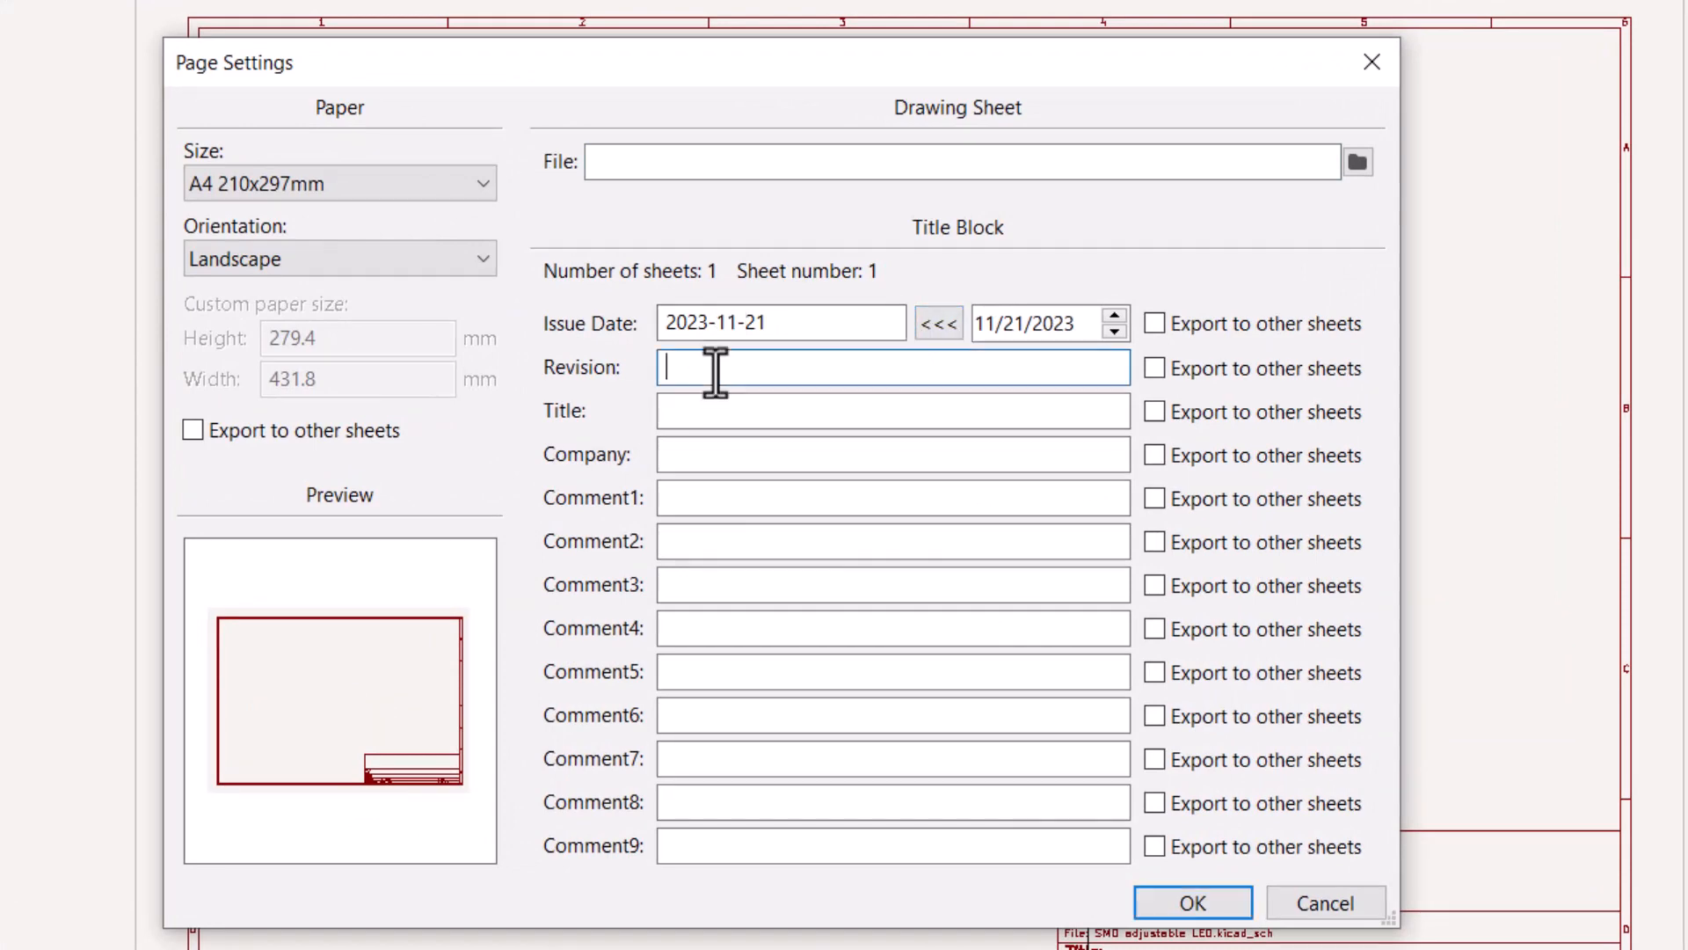
text(1)
click(791, 417)
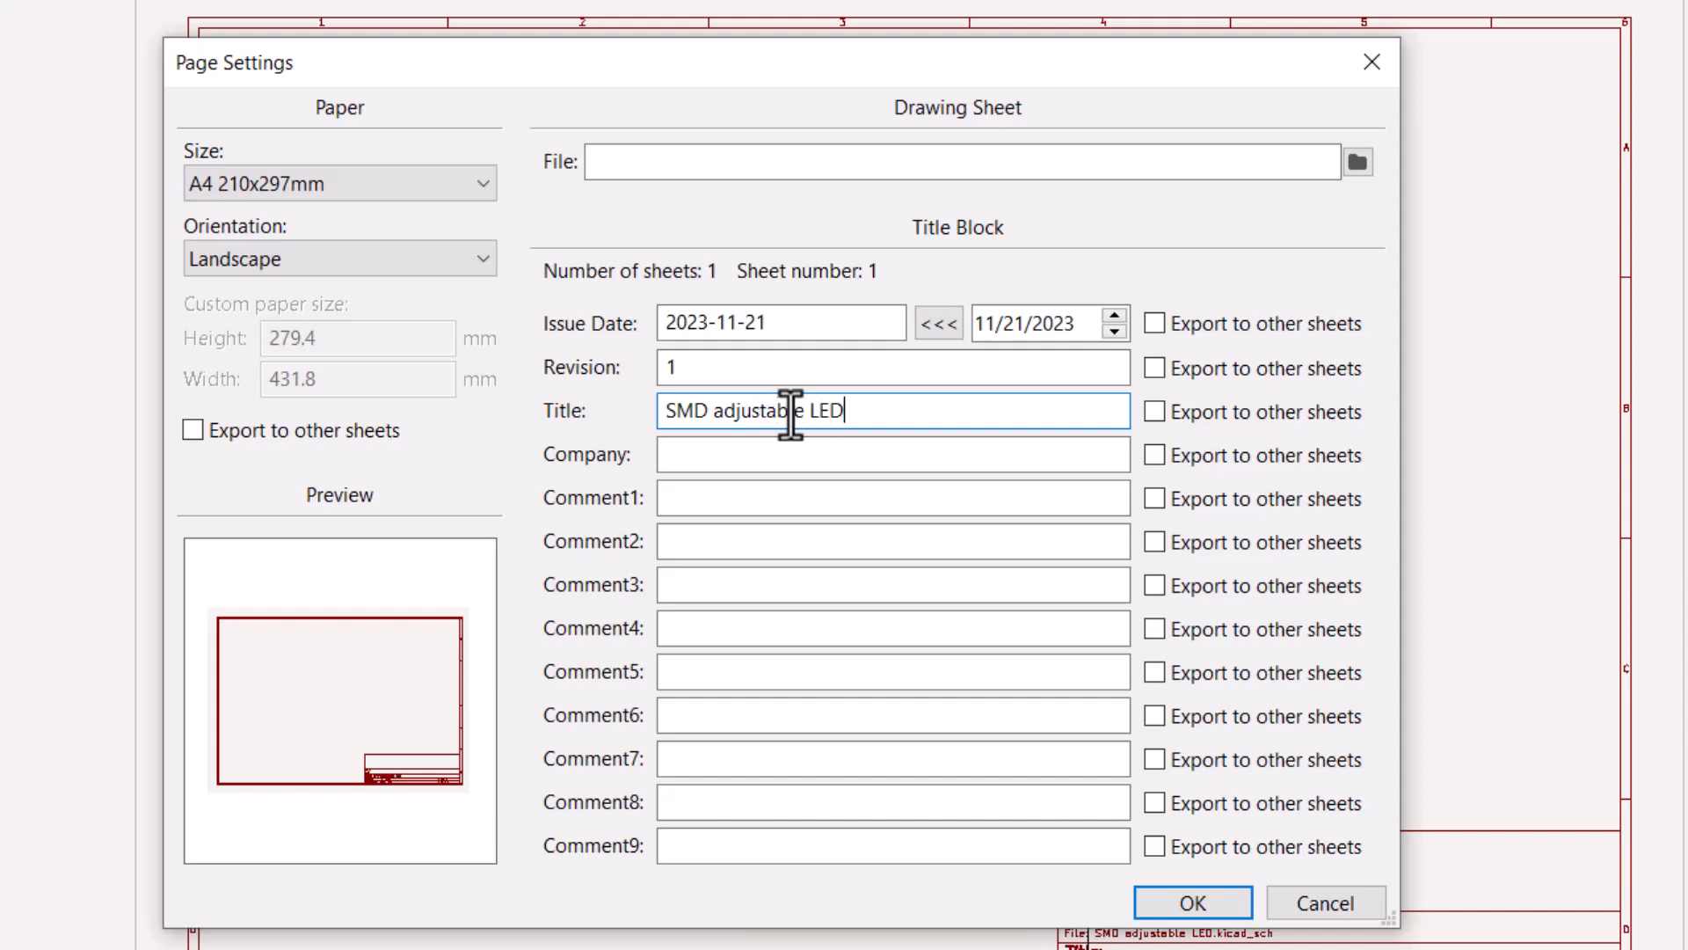
- Enter "Author:" followed by the author's name as the title block's company and apply the page settings
click(791, 453)
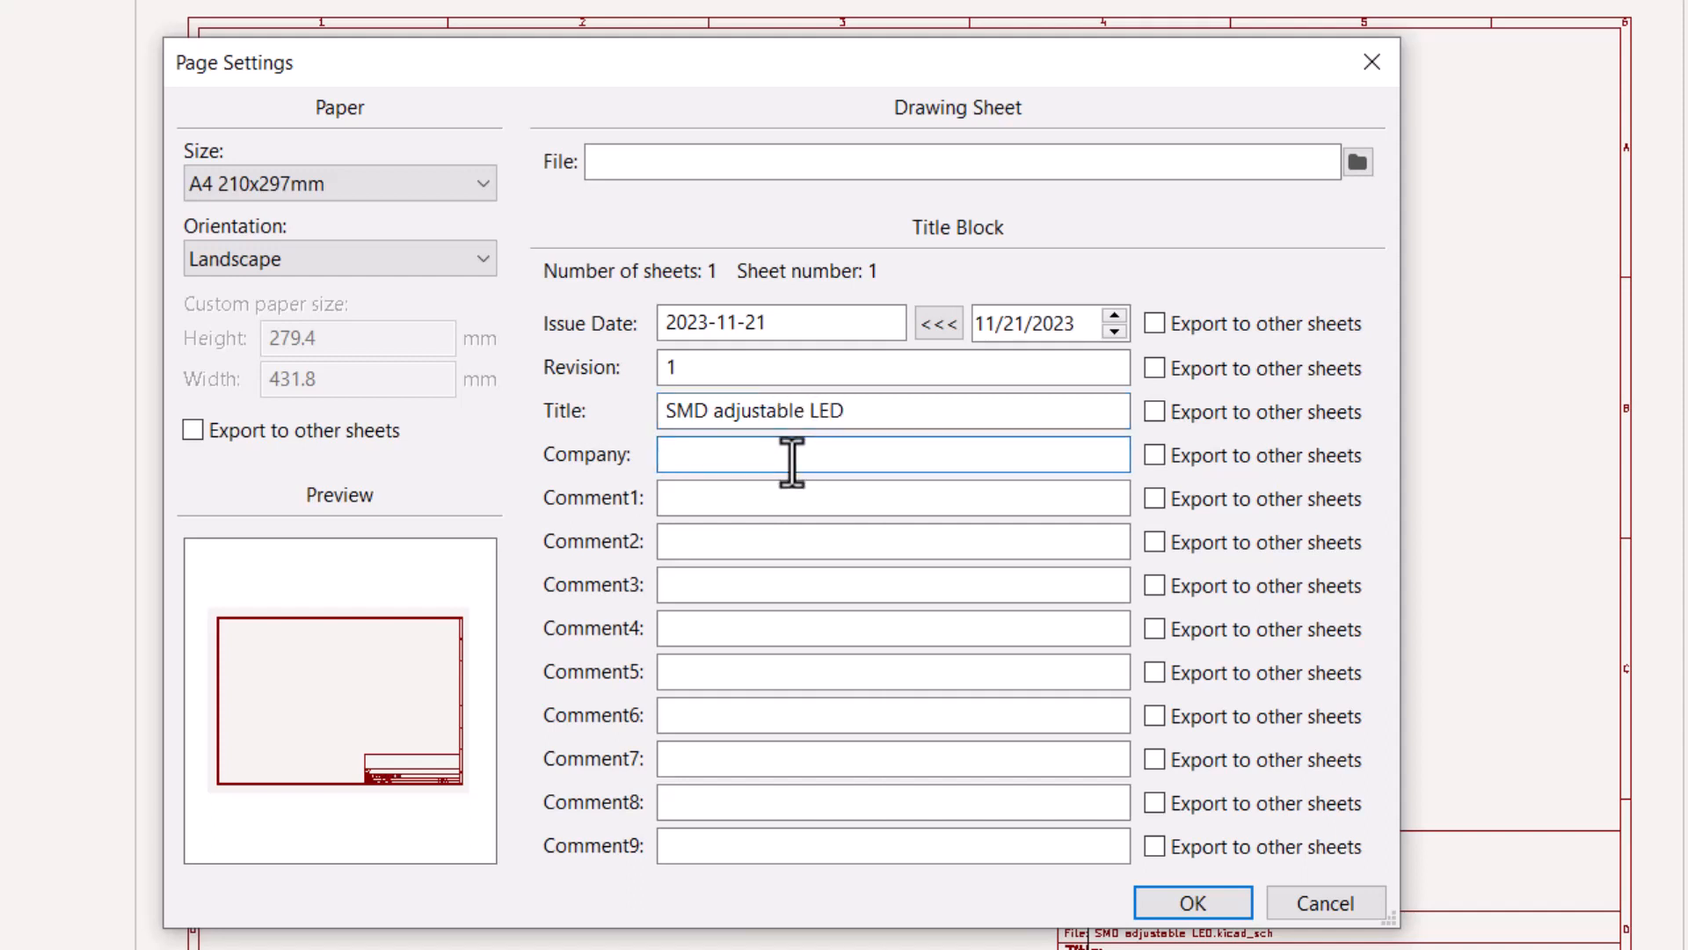
text(Author: Ron Call)
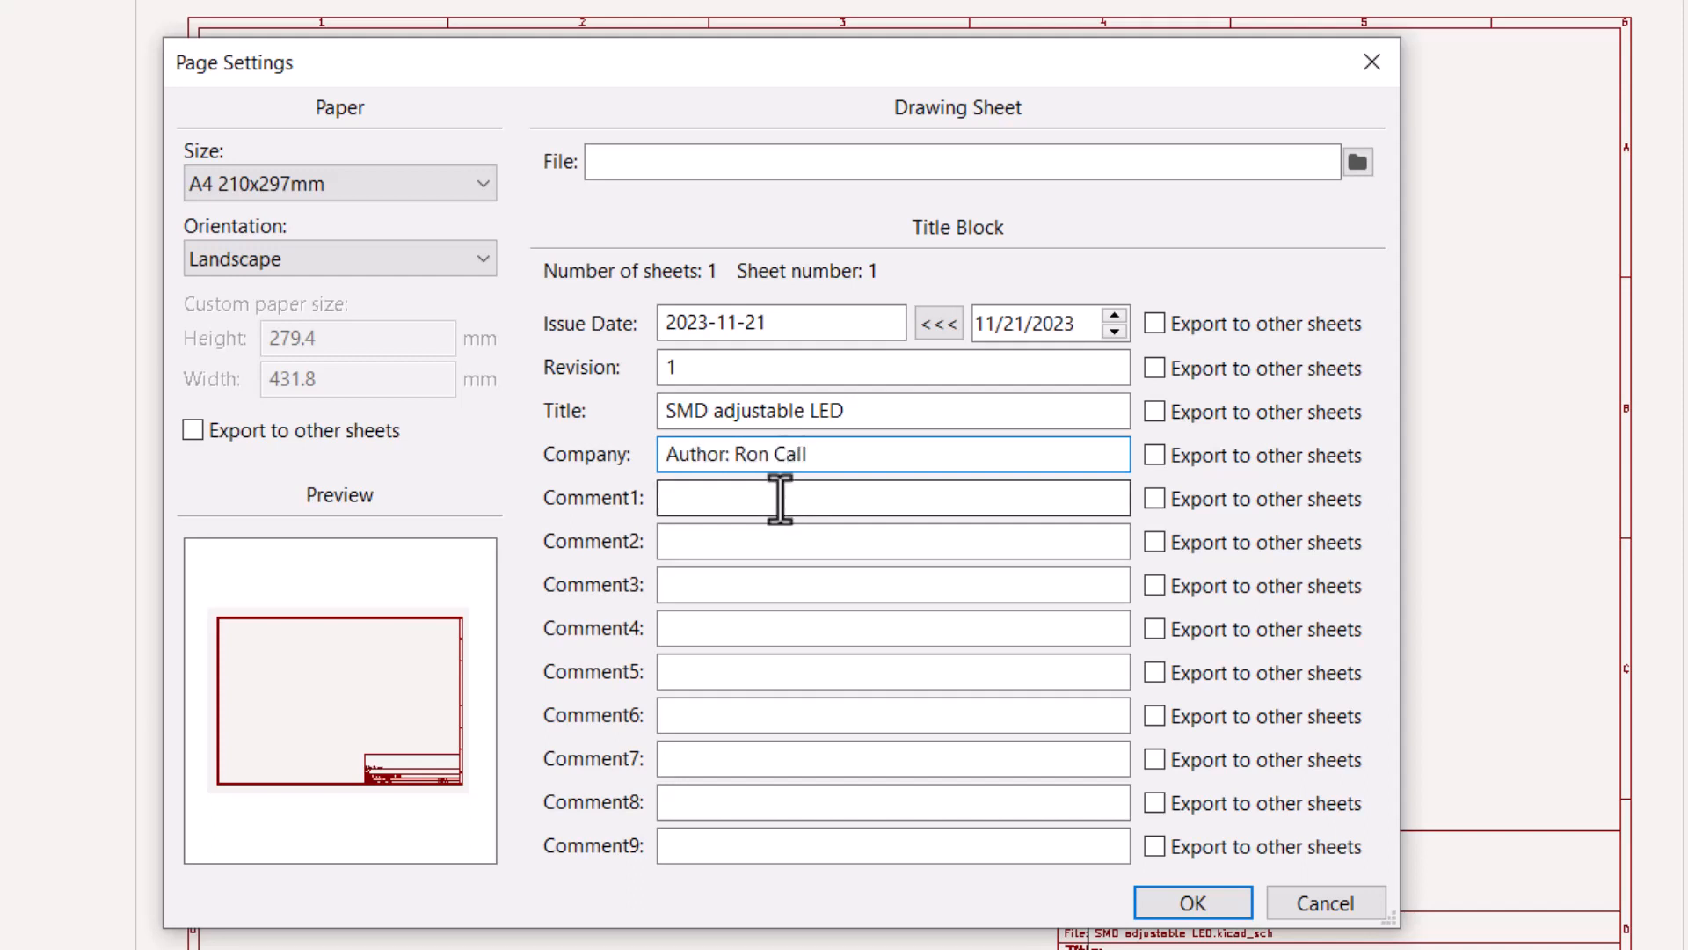
click(780, 499)
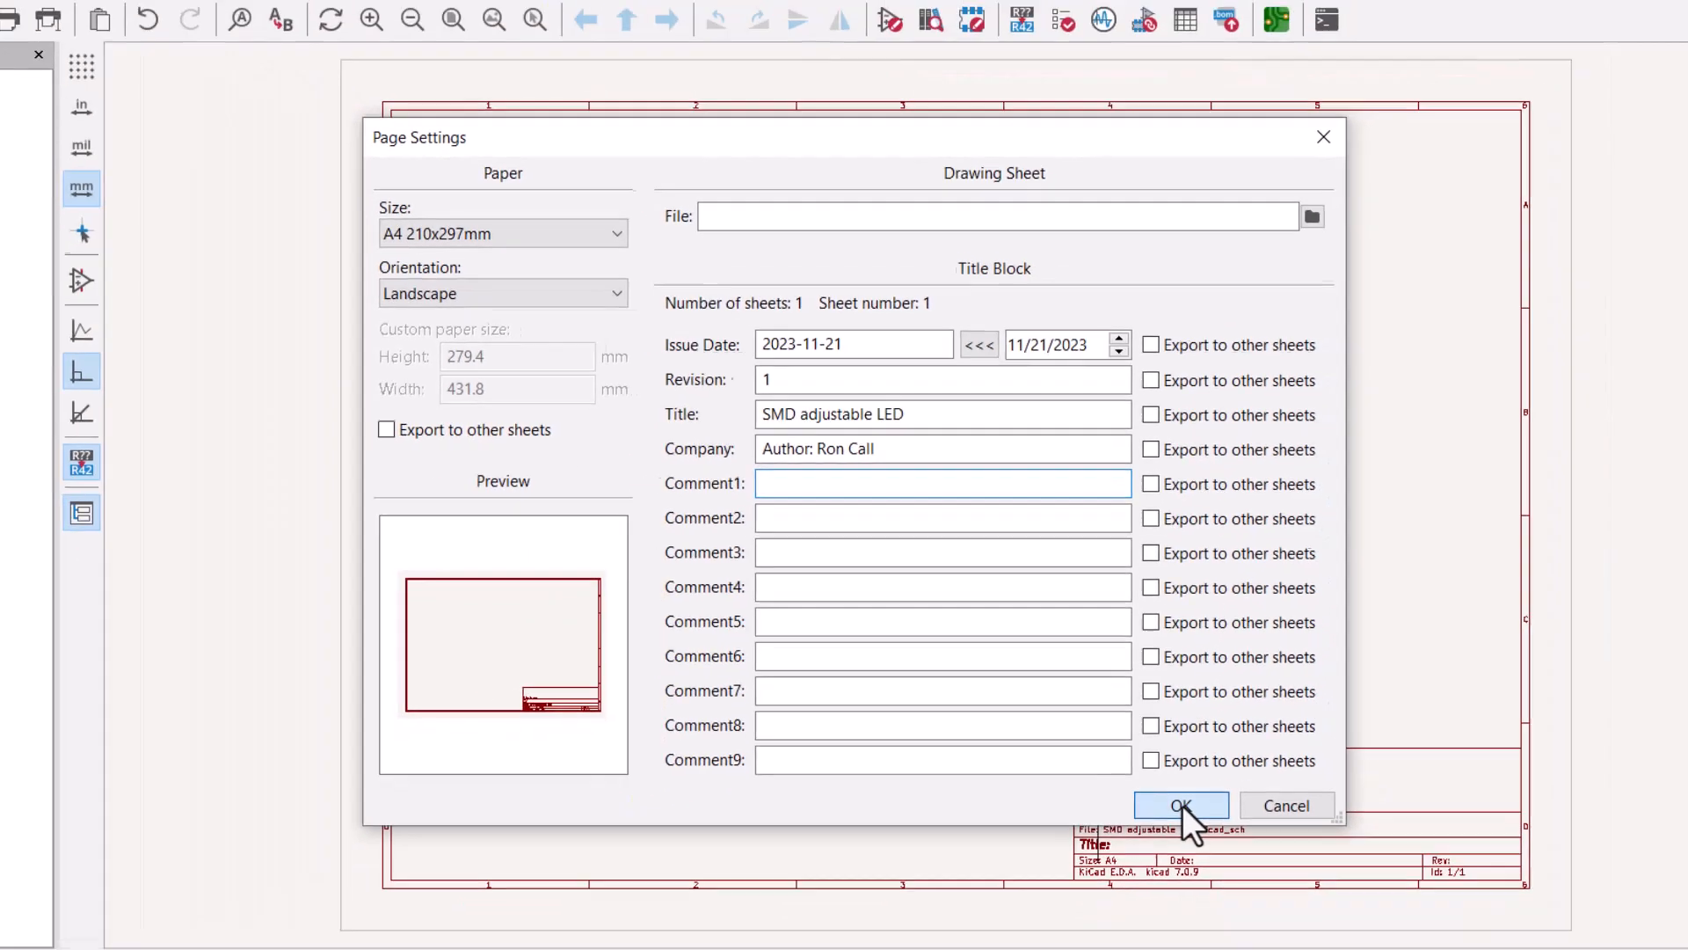
click(1191, 901)
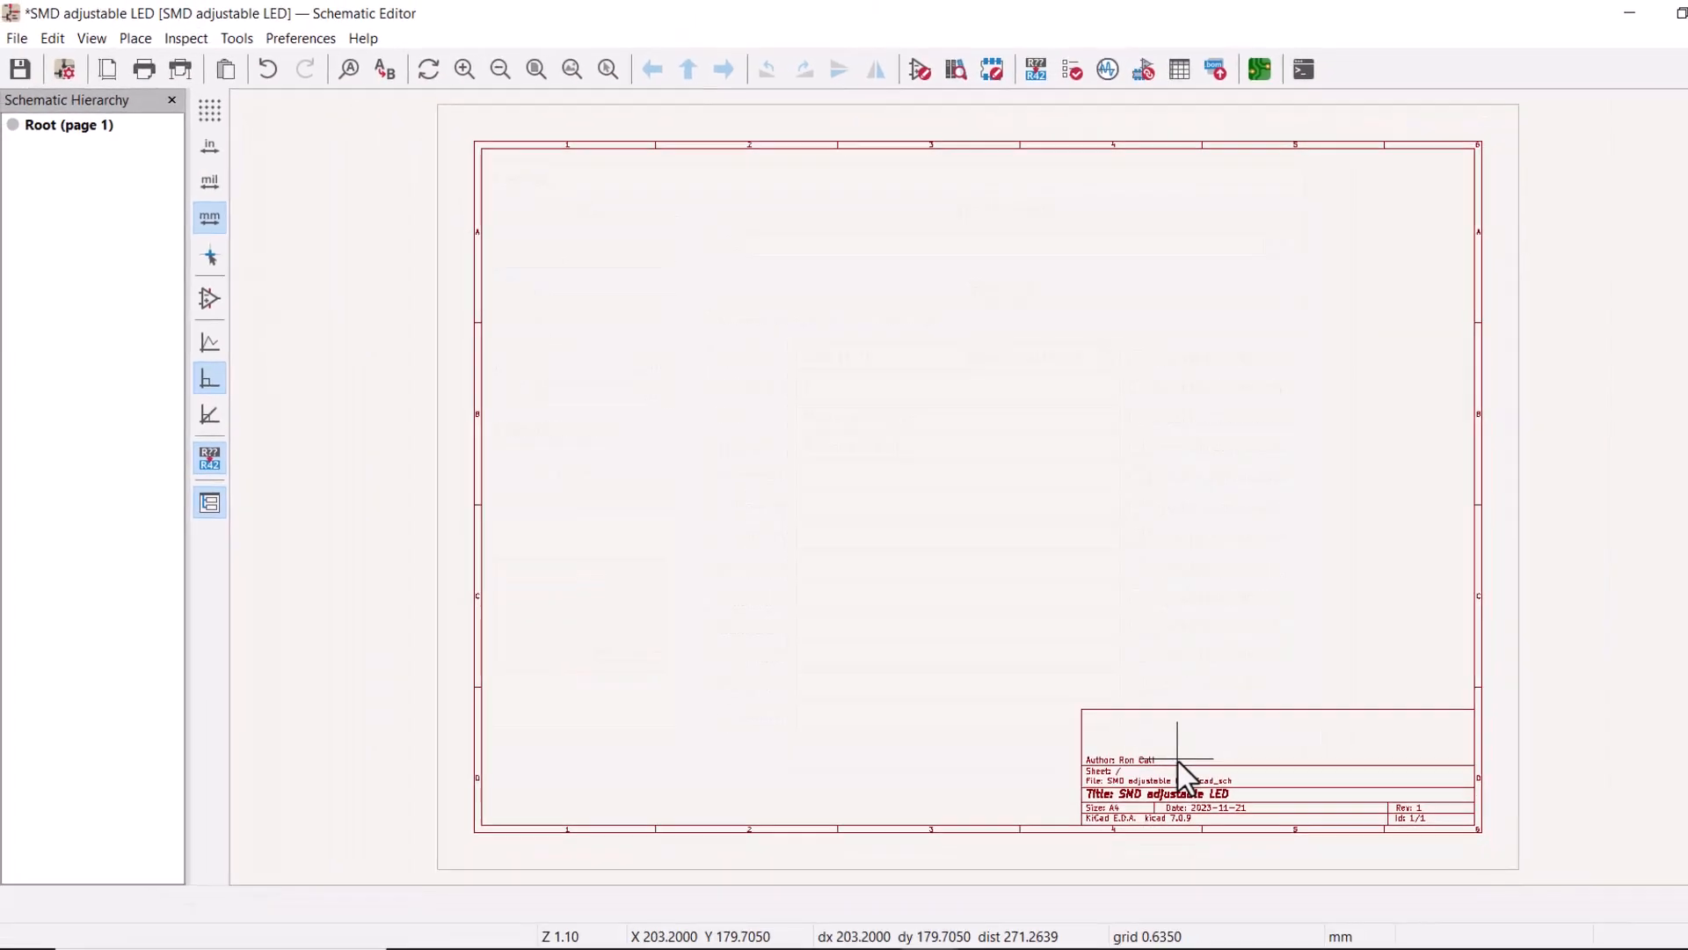
- Examine the title block's author, file, title, date and revision entries, and look over the whole drawing sheet
scroll(1183, 792, up, 2)
scroll(1013, 457, up, 3)
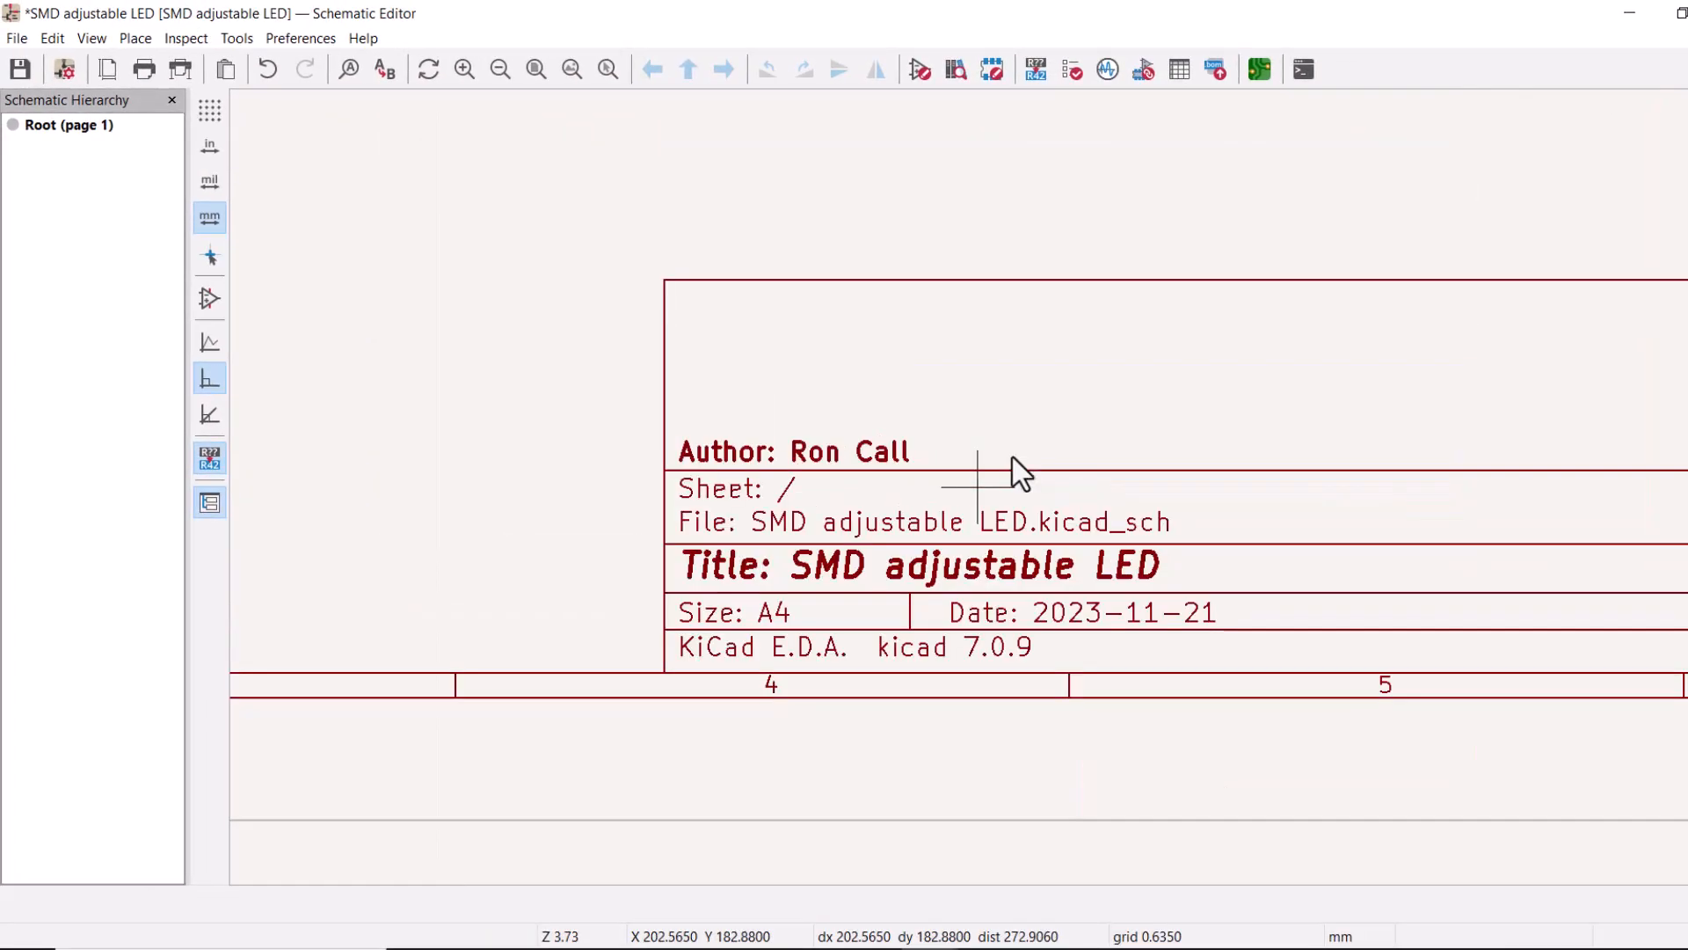
scroll(1013, 457, down, 1)
scroll(1005, 493, up, 1)
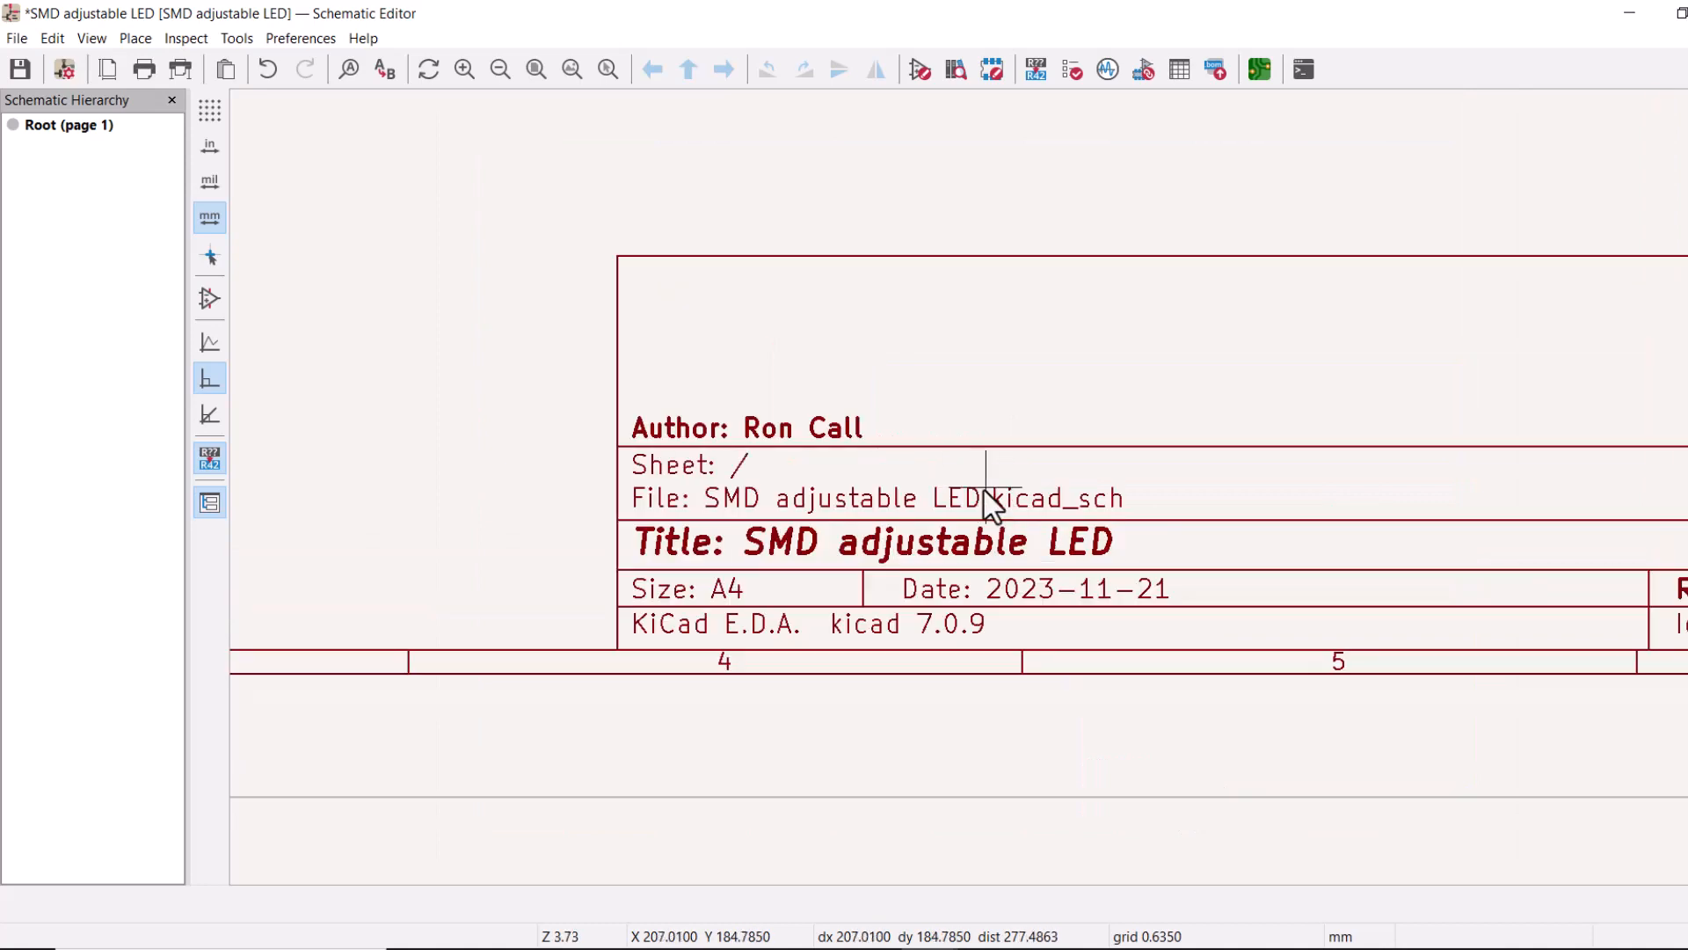
scroll(988, 497, down, 1)
middle_drag(1230, 427, 1326, 557)
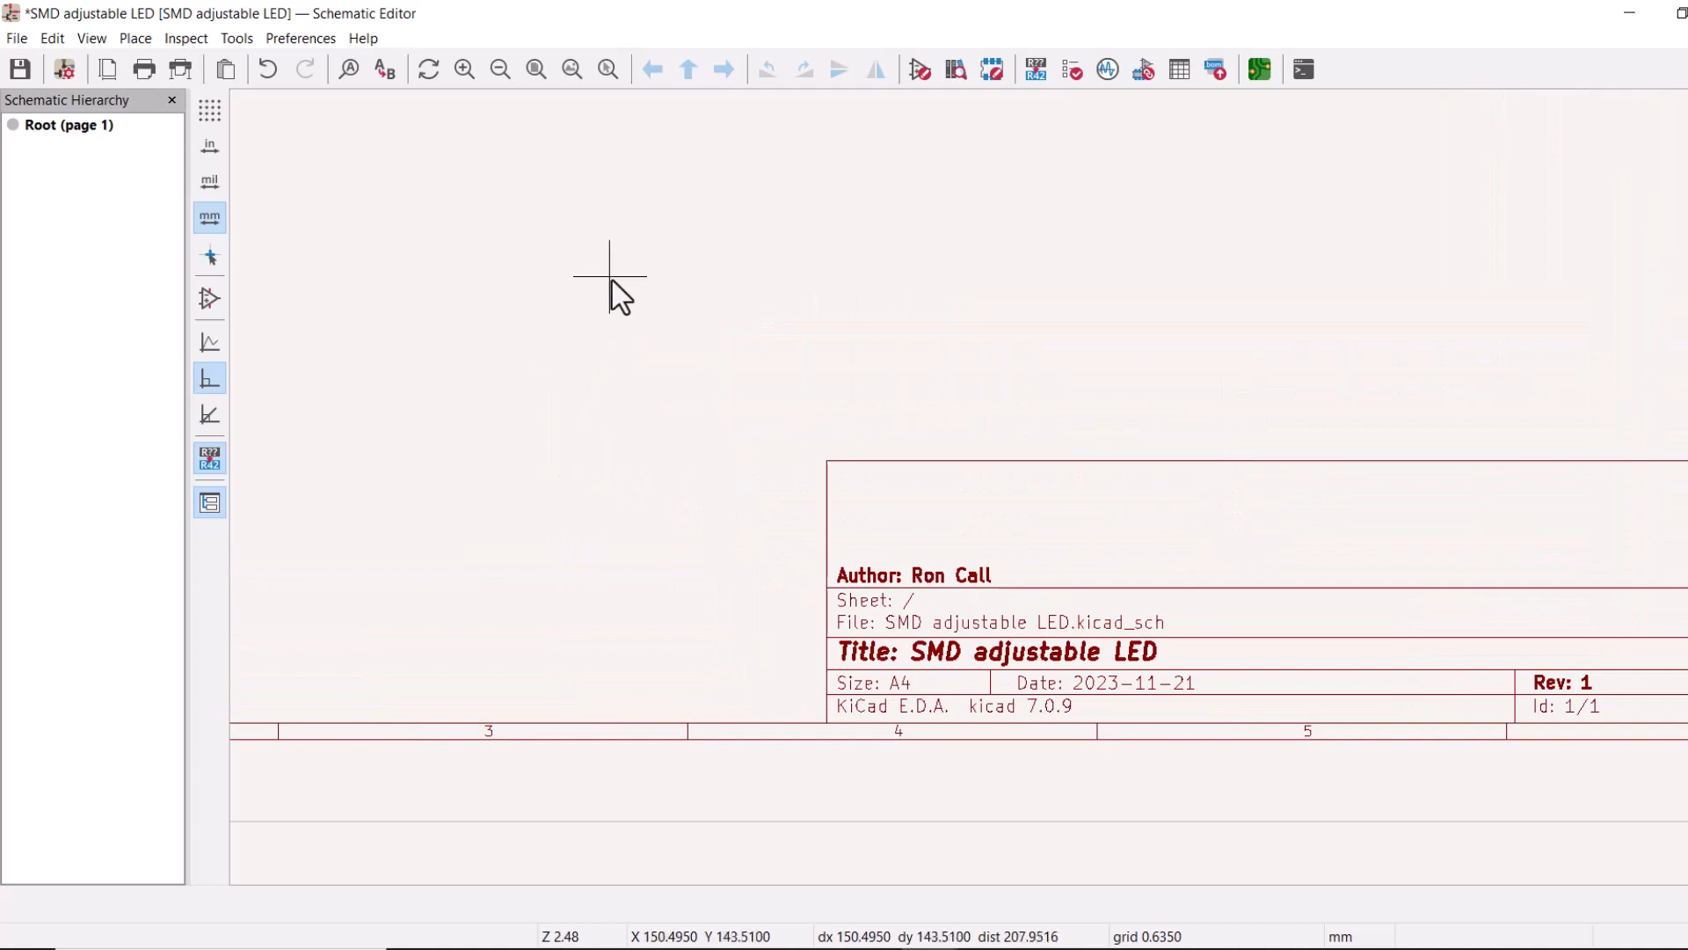
scroll(613, 287, down, 2)
middle_drag(962, 302, 966, 466)
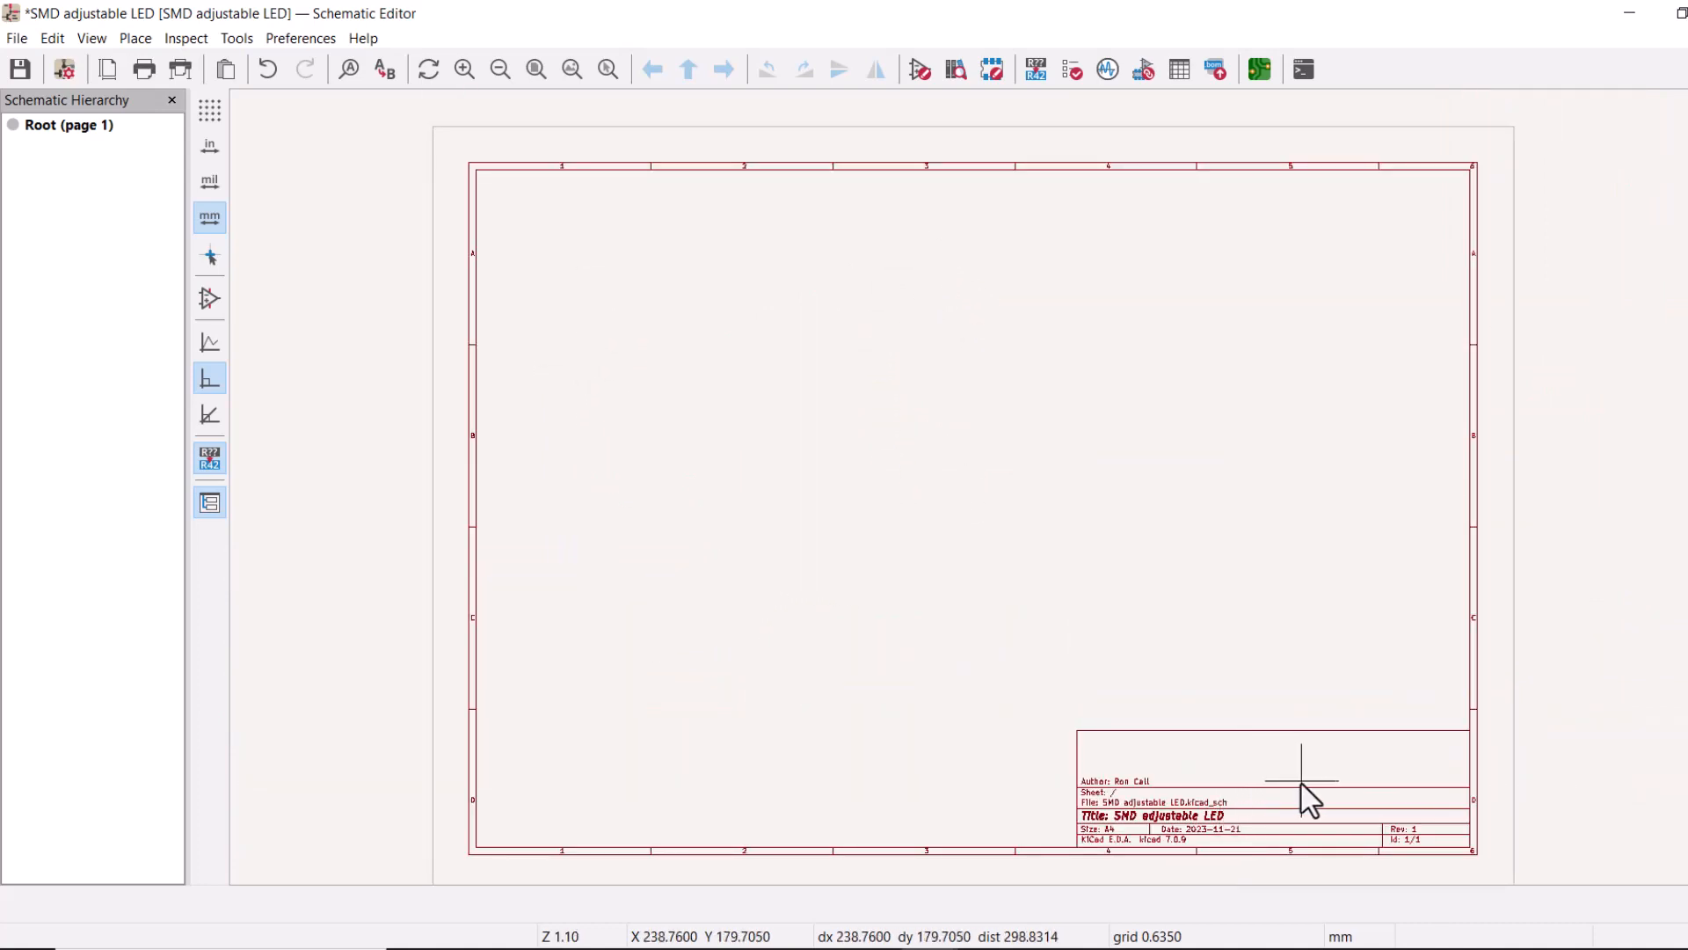
scroll(1298, 781, up, 2)
scroll(977, 483, down, 2)
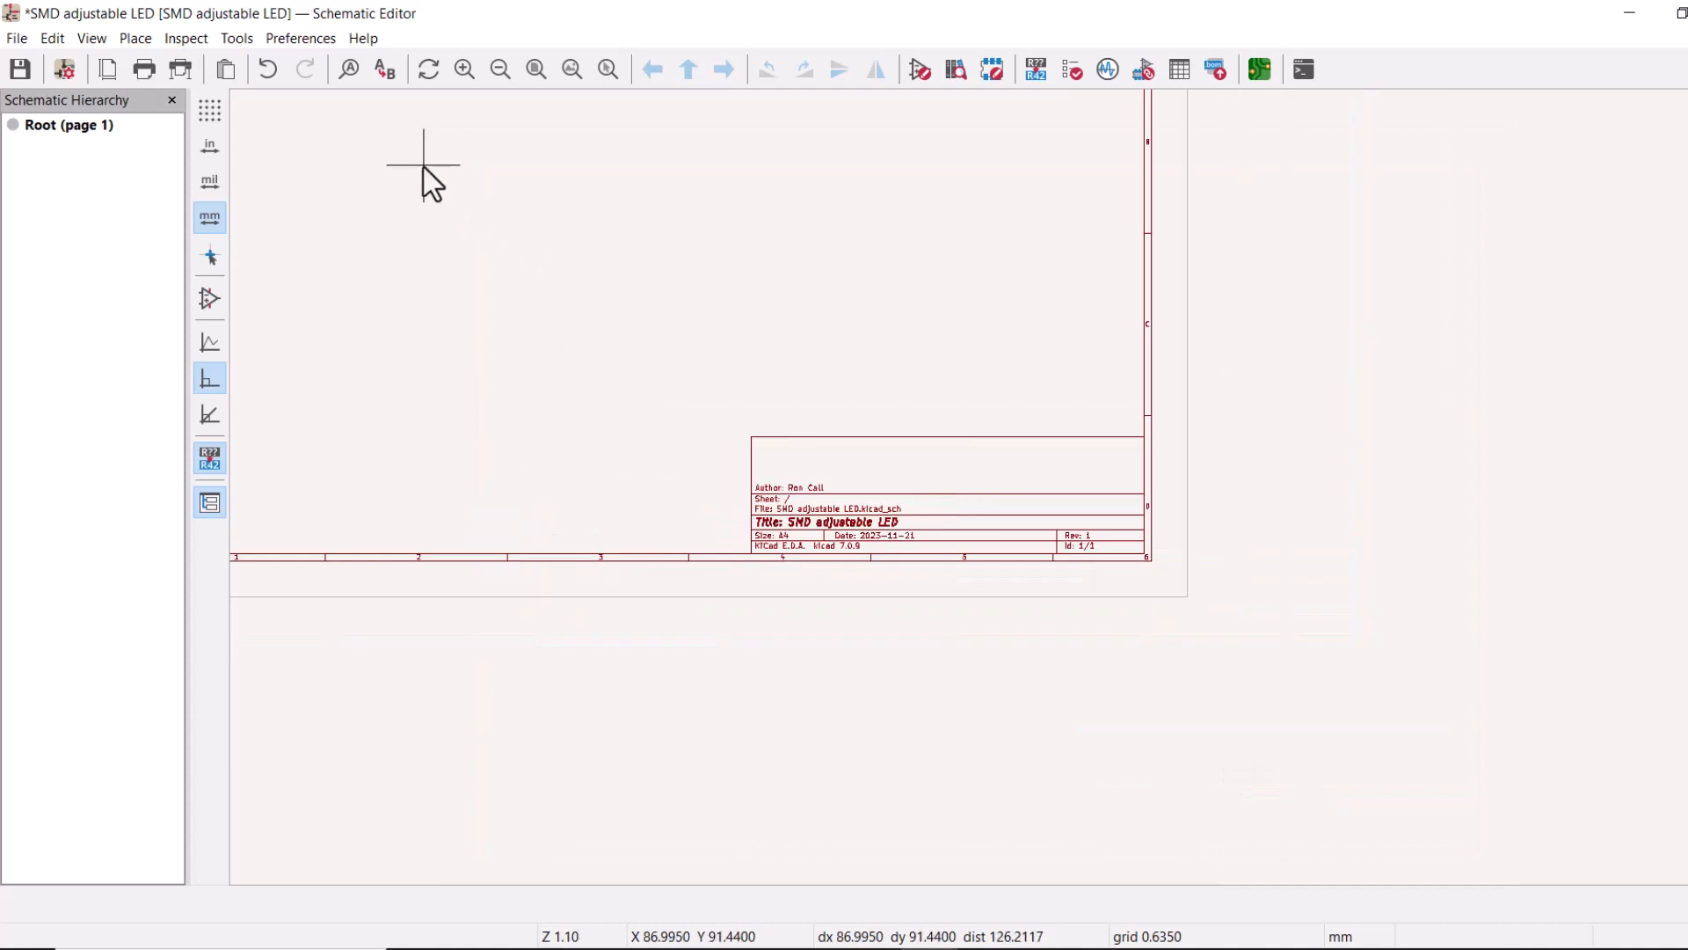
scroll(425, 176, up, 1)
scroll(1025, 517, down, 2)
scroll(1025, 469, up, 1)
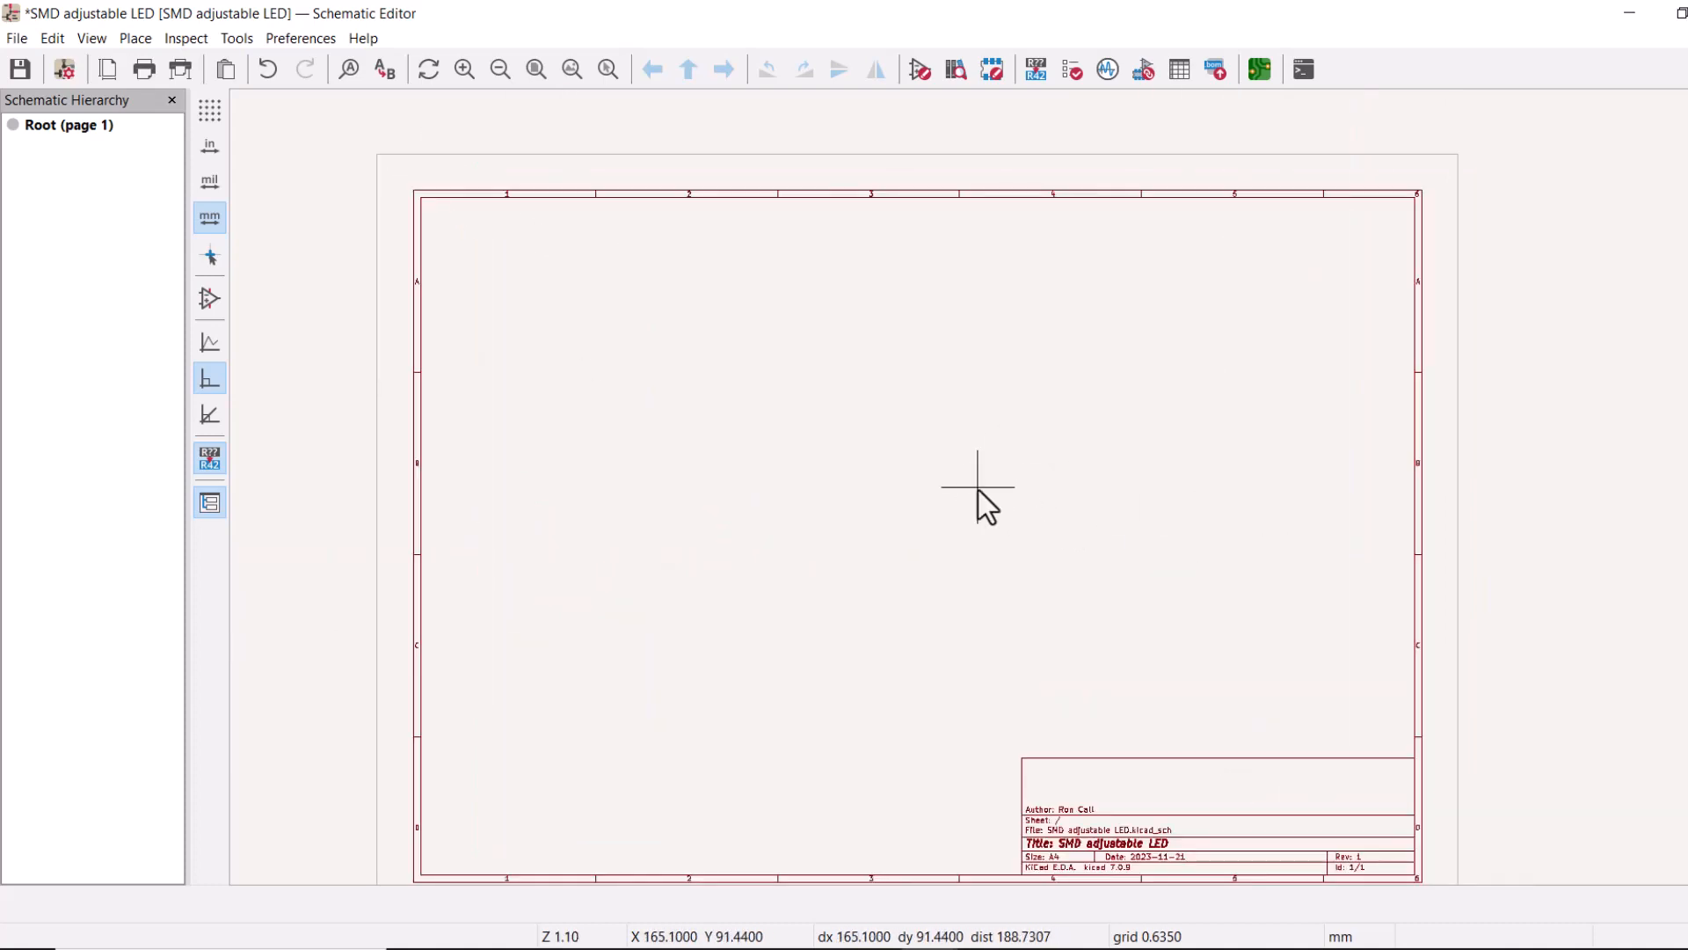
middle_drag(979, 488, 989, 406)
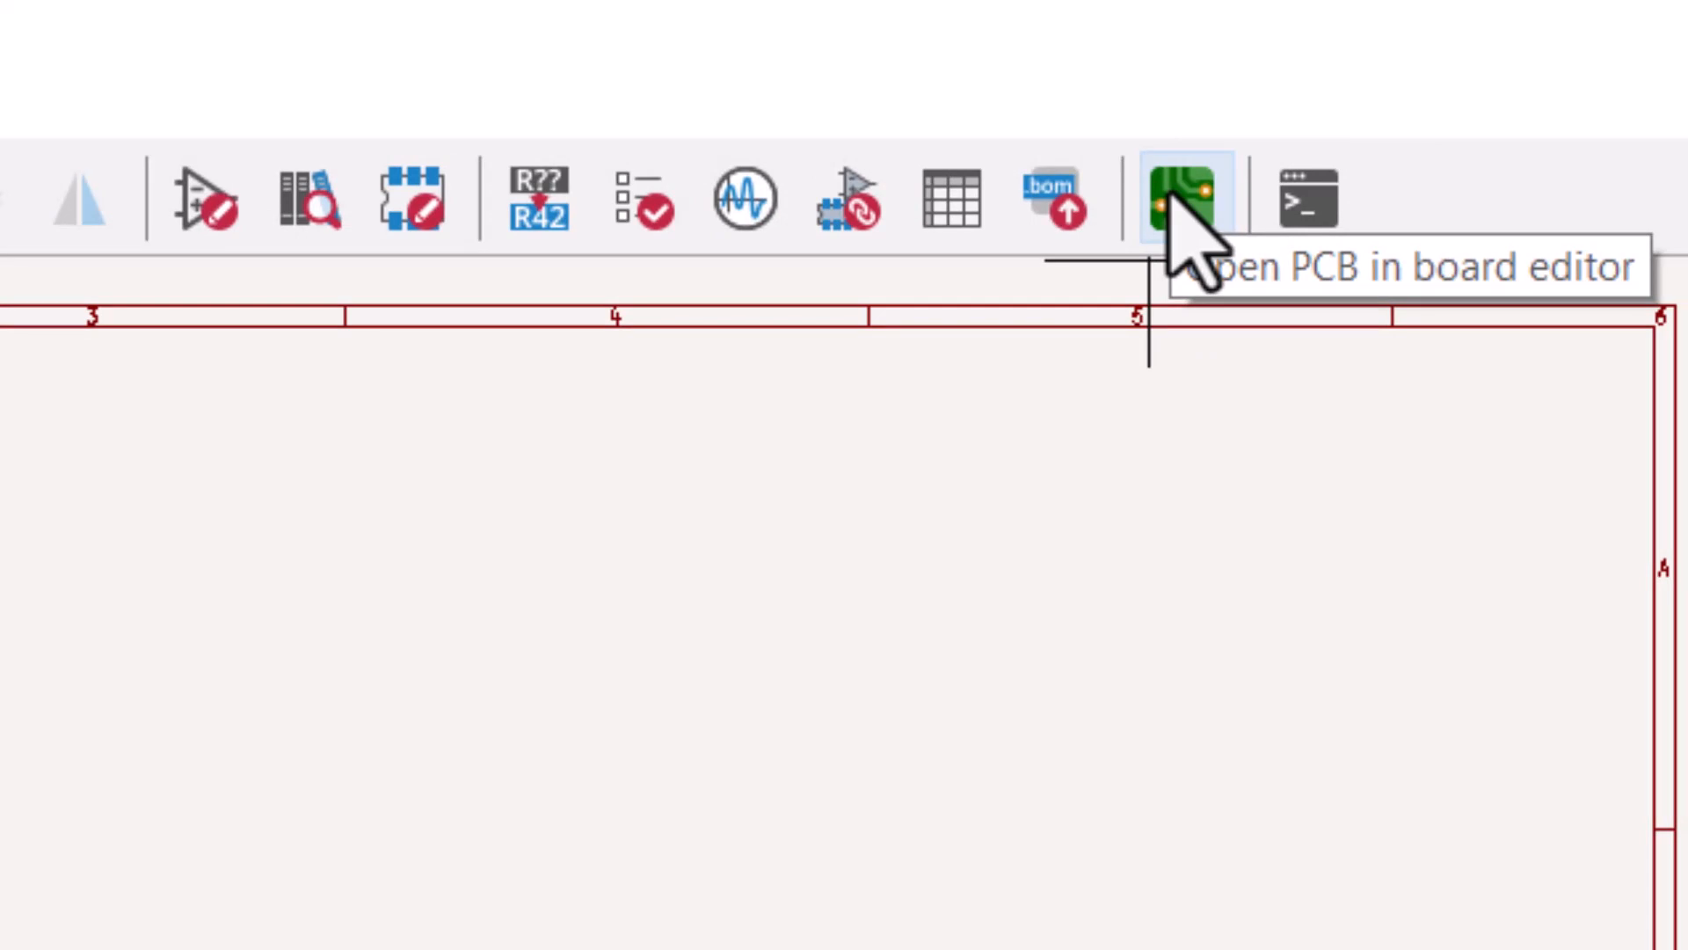
- Turn on the grid display in the schematic and save the schematic file
click(1178, 198)
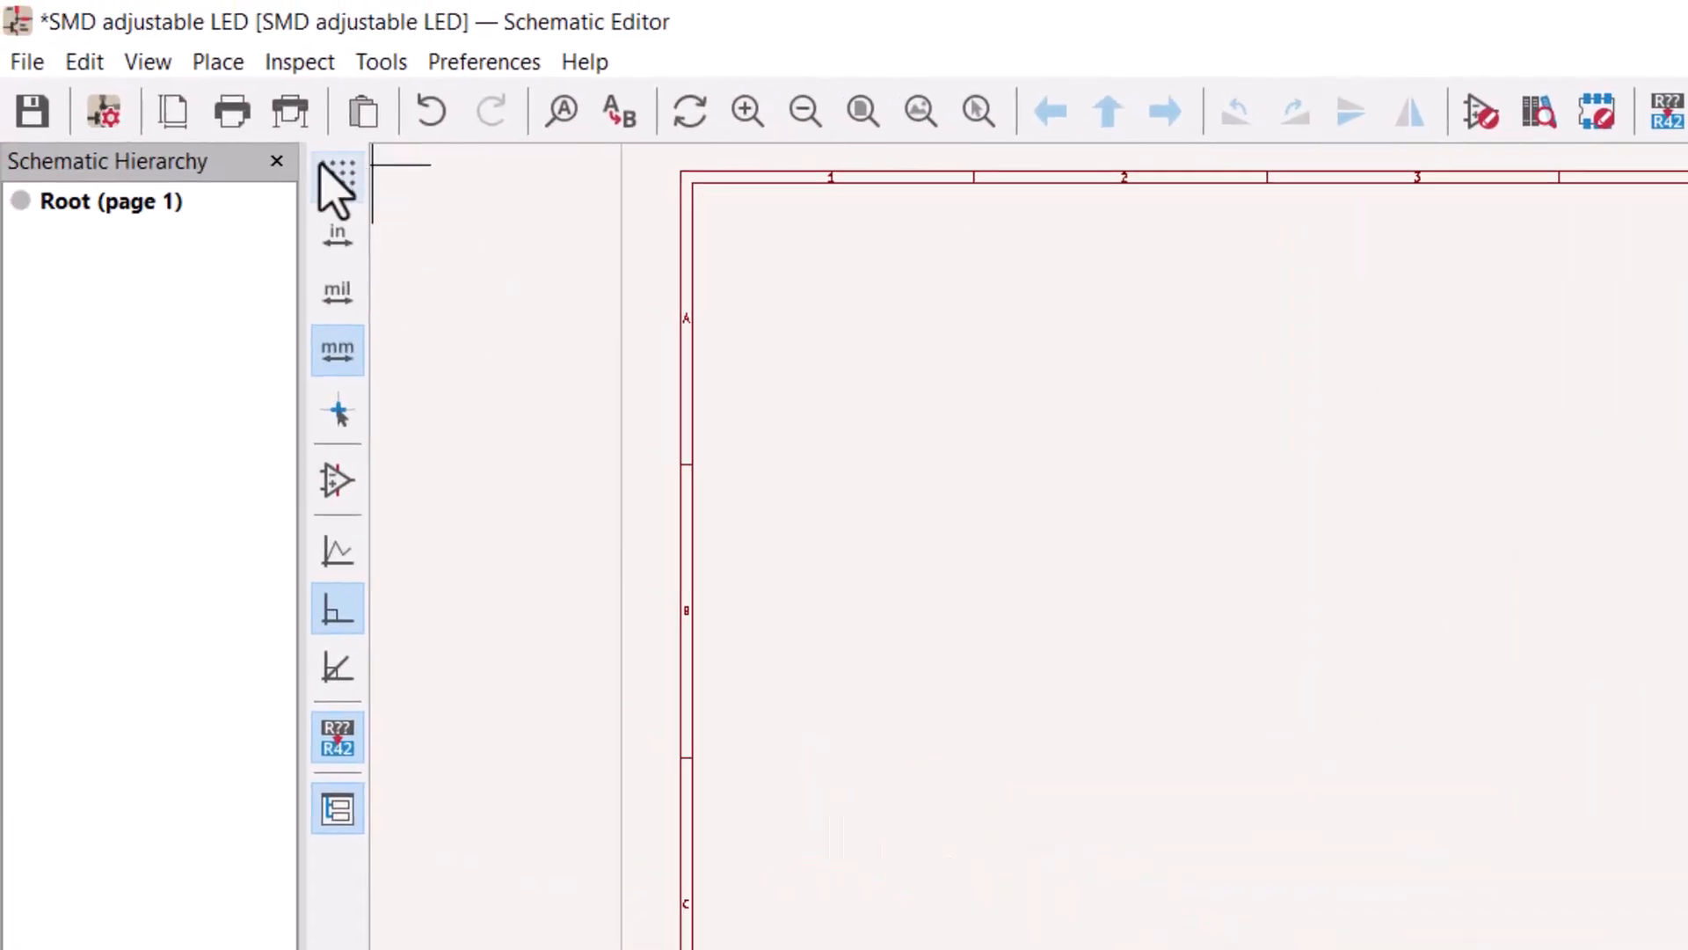
click(334, 176)
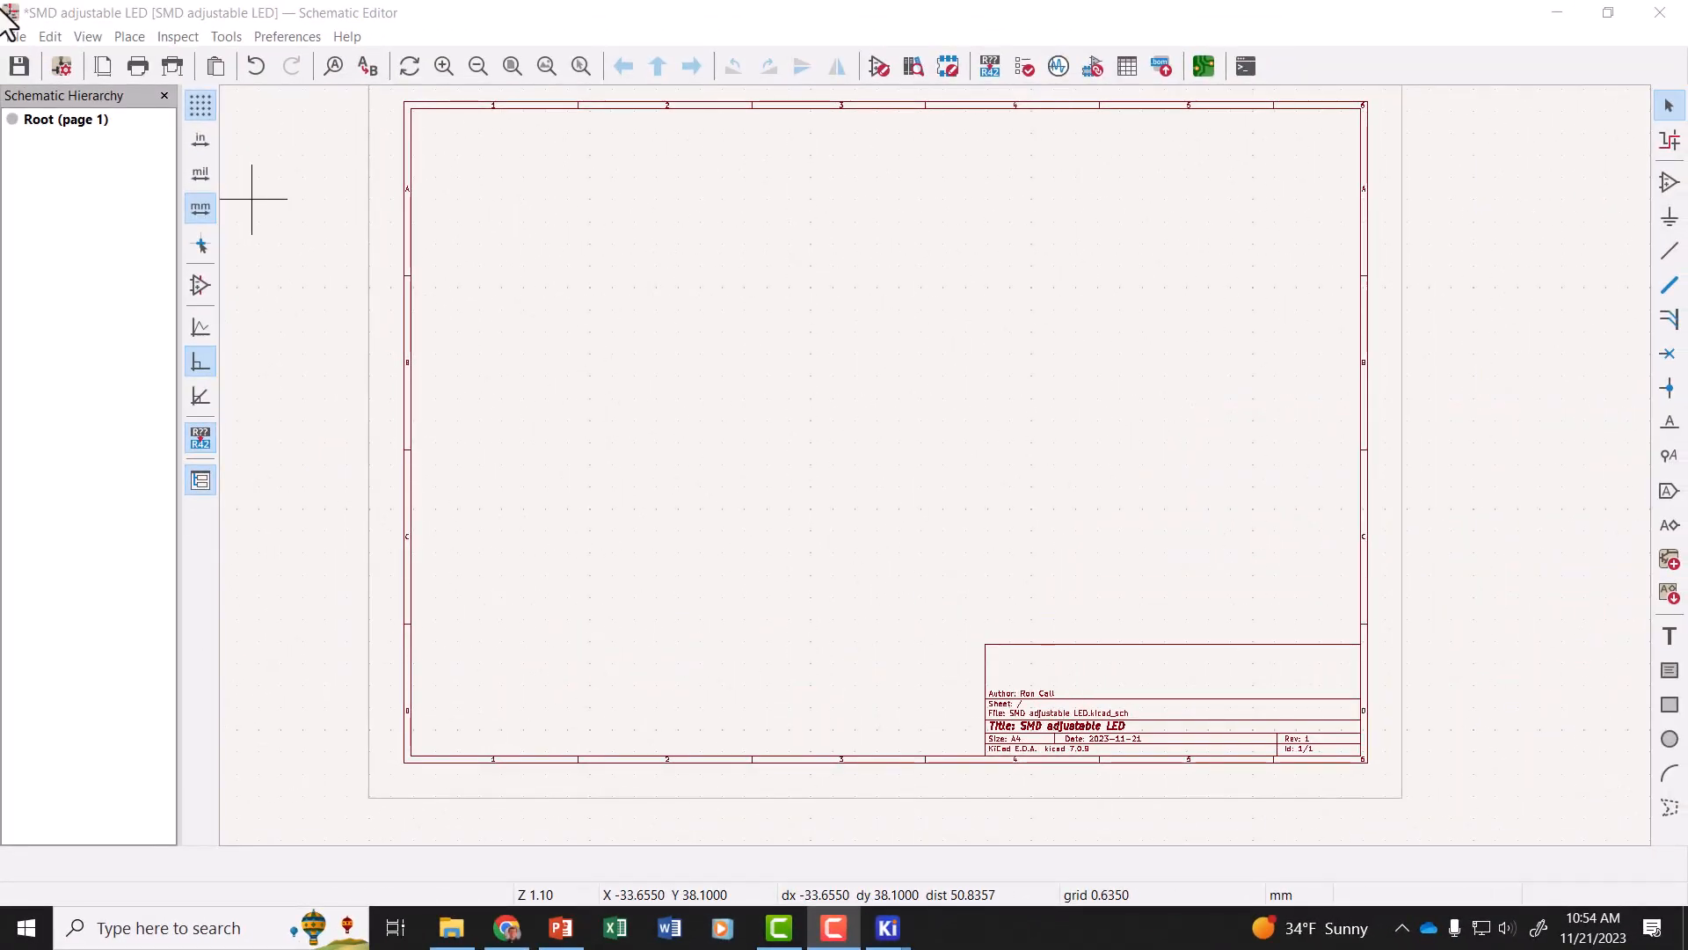
click(12, 65)
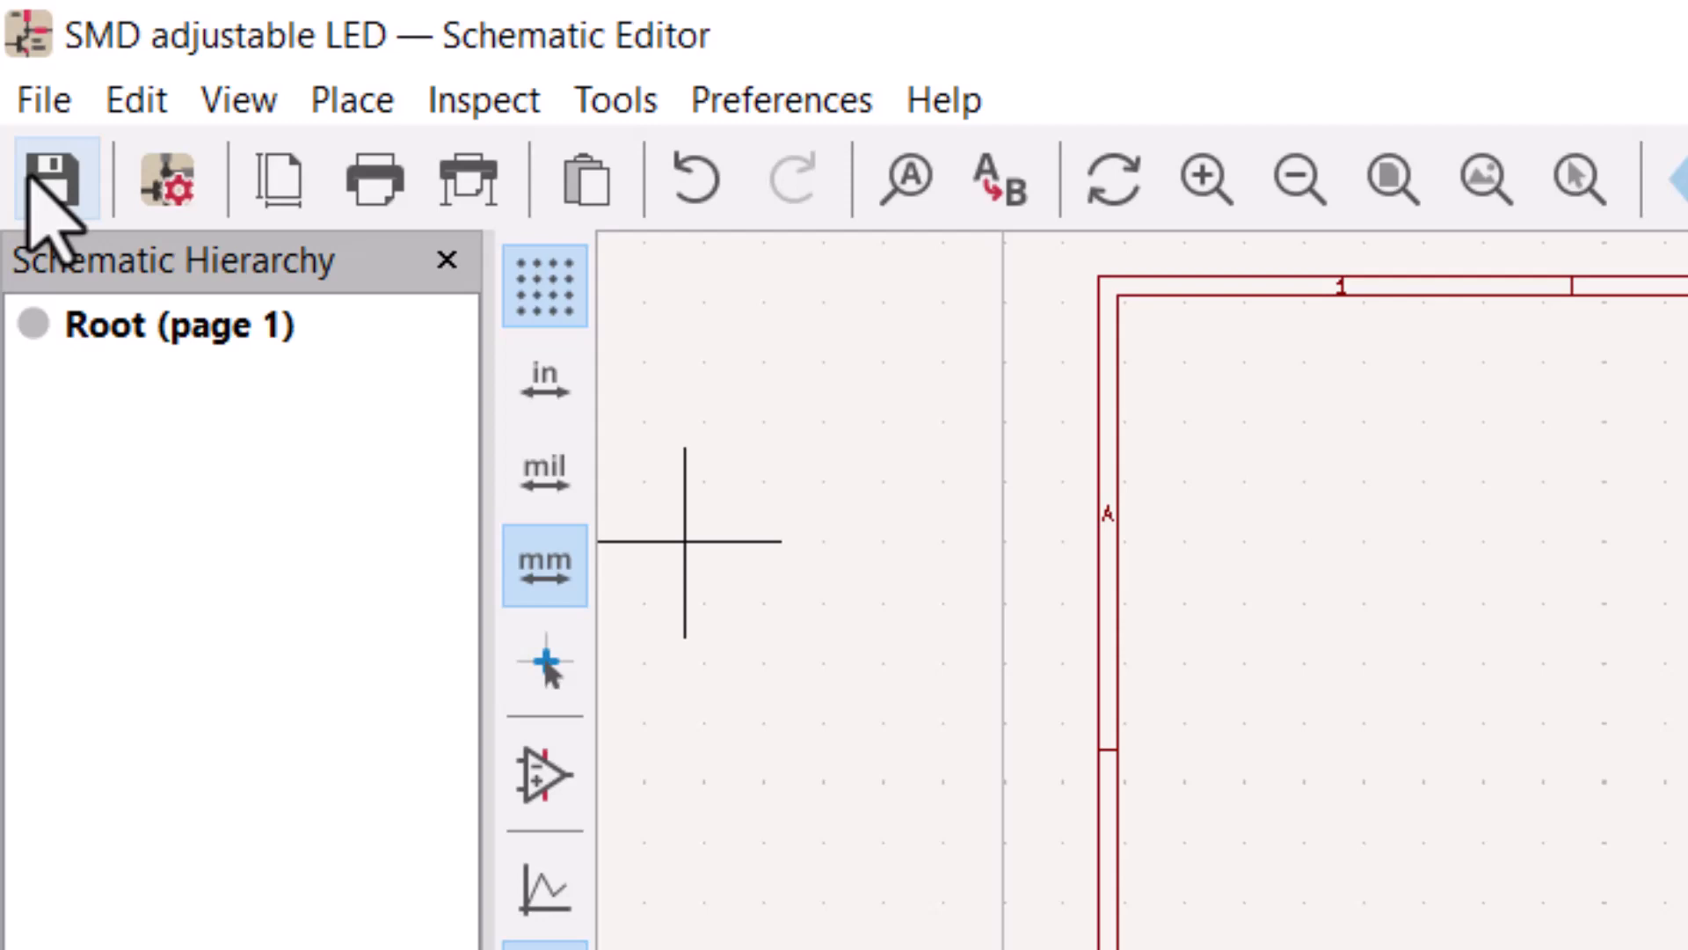
click(31, 175)
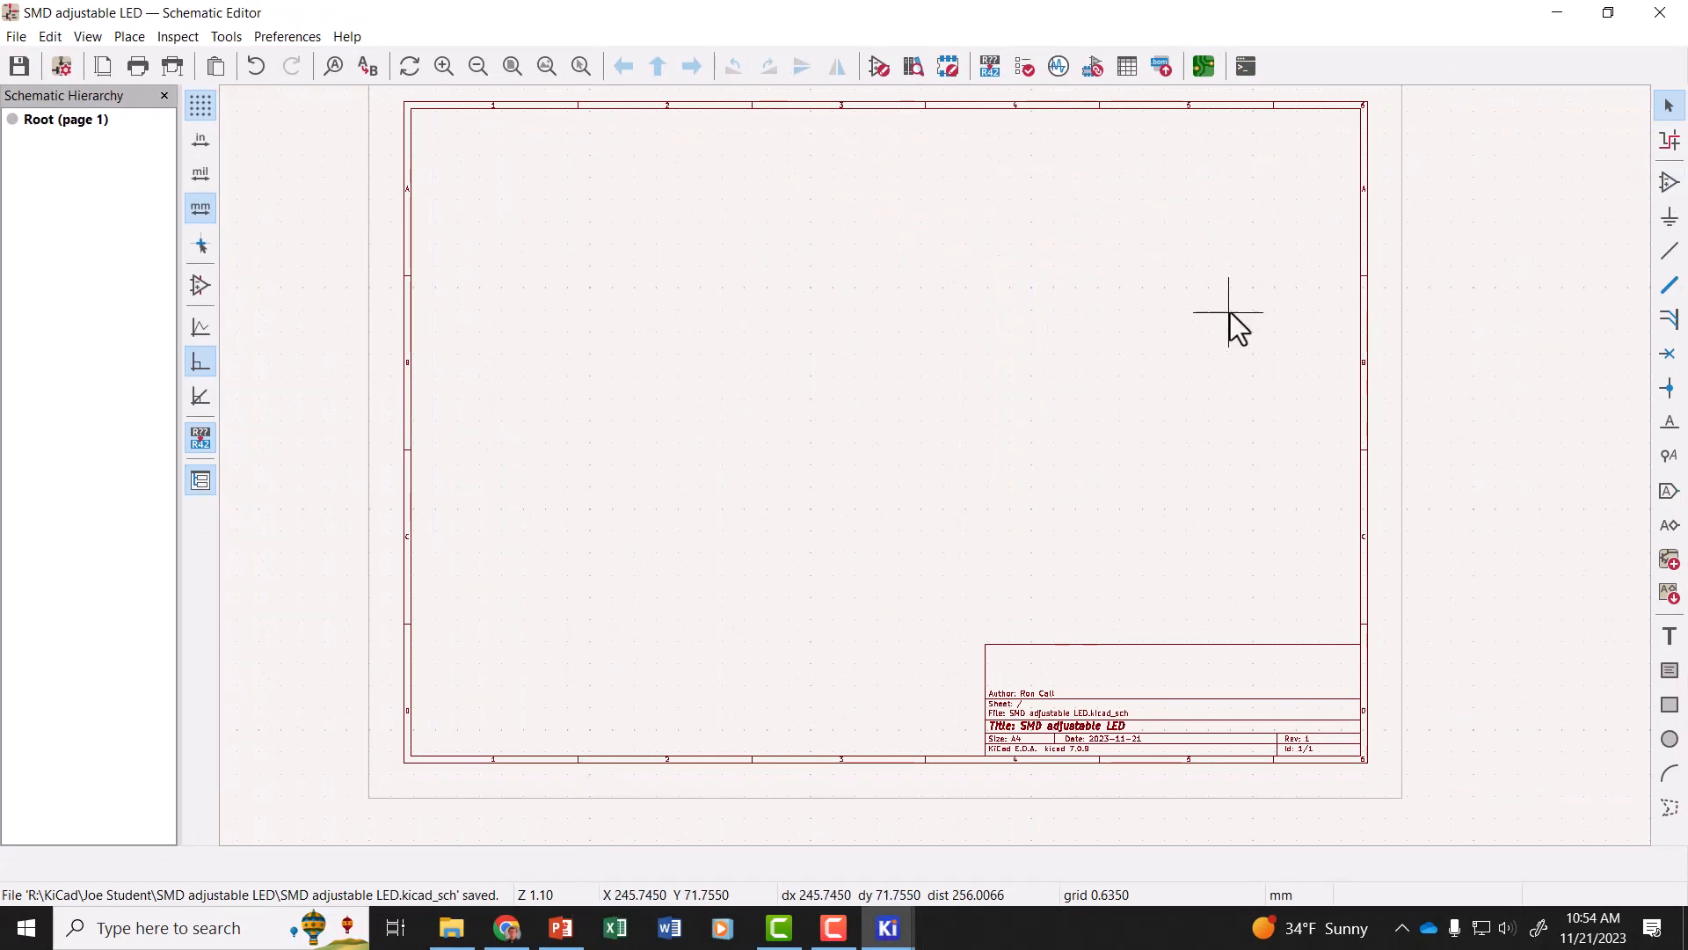
- Find the single-cell Battery_Cell symbol by searching for "battery" and place it in the left part of the drawing sheet
click(1670, 183)
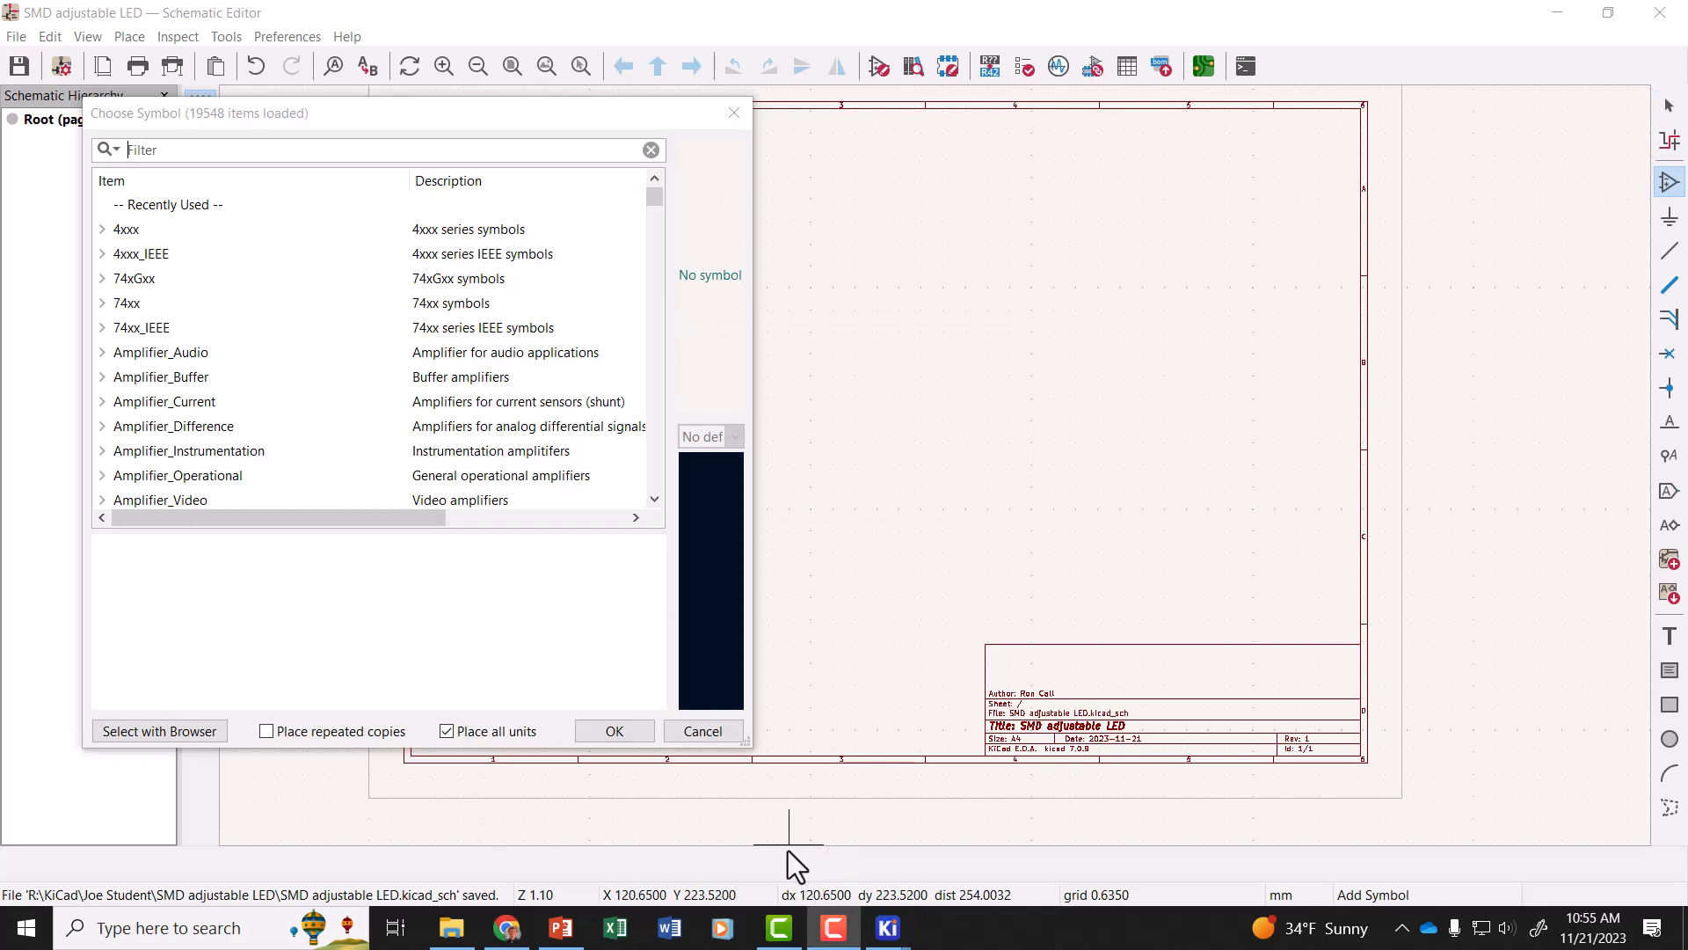
click(184, 146)
text(battery)
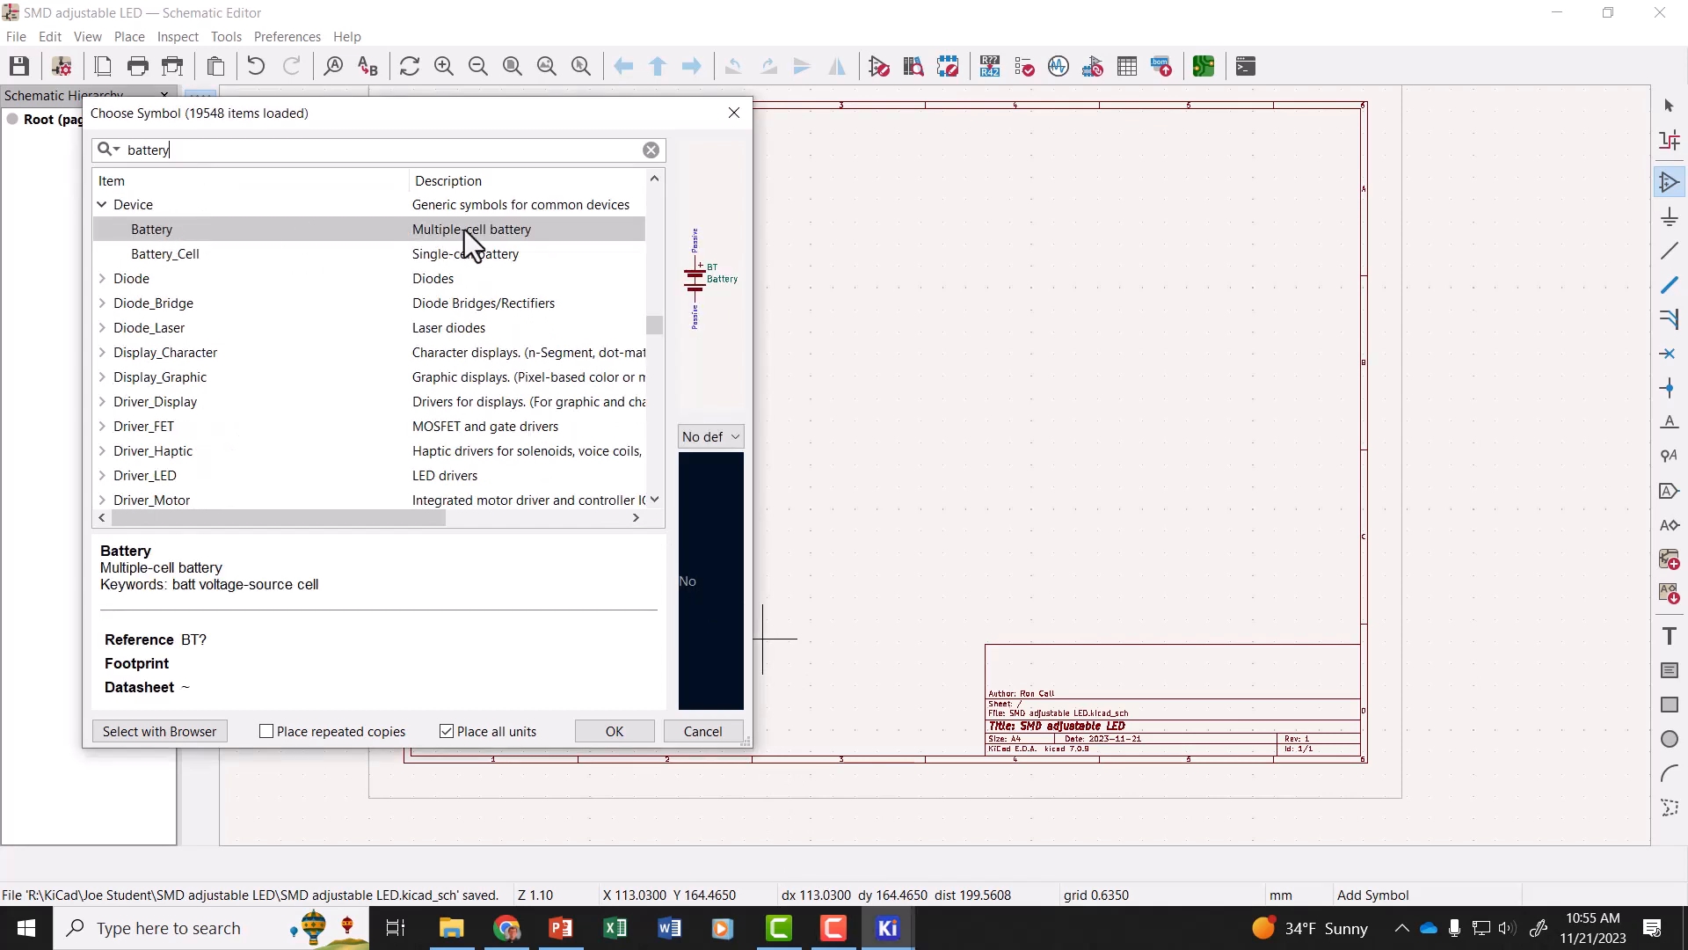
click(187, 256)
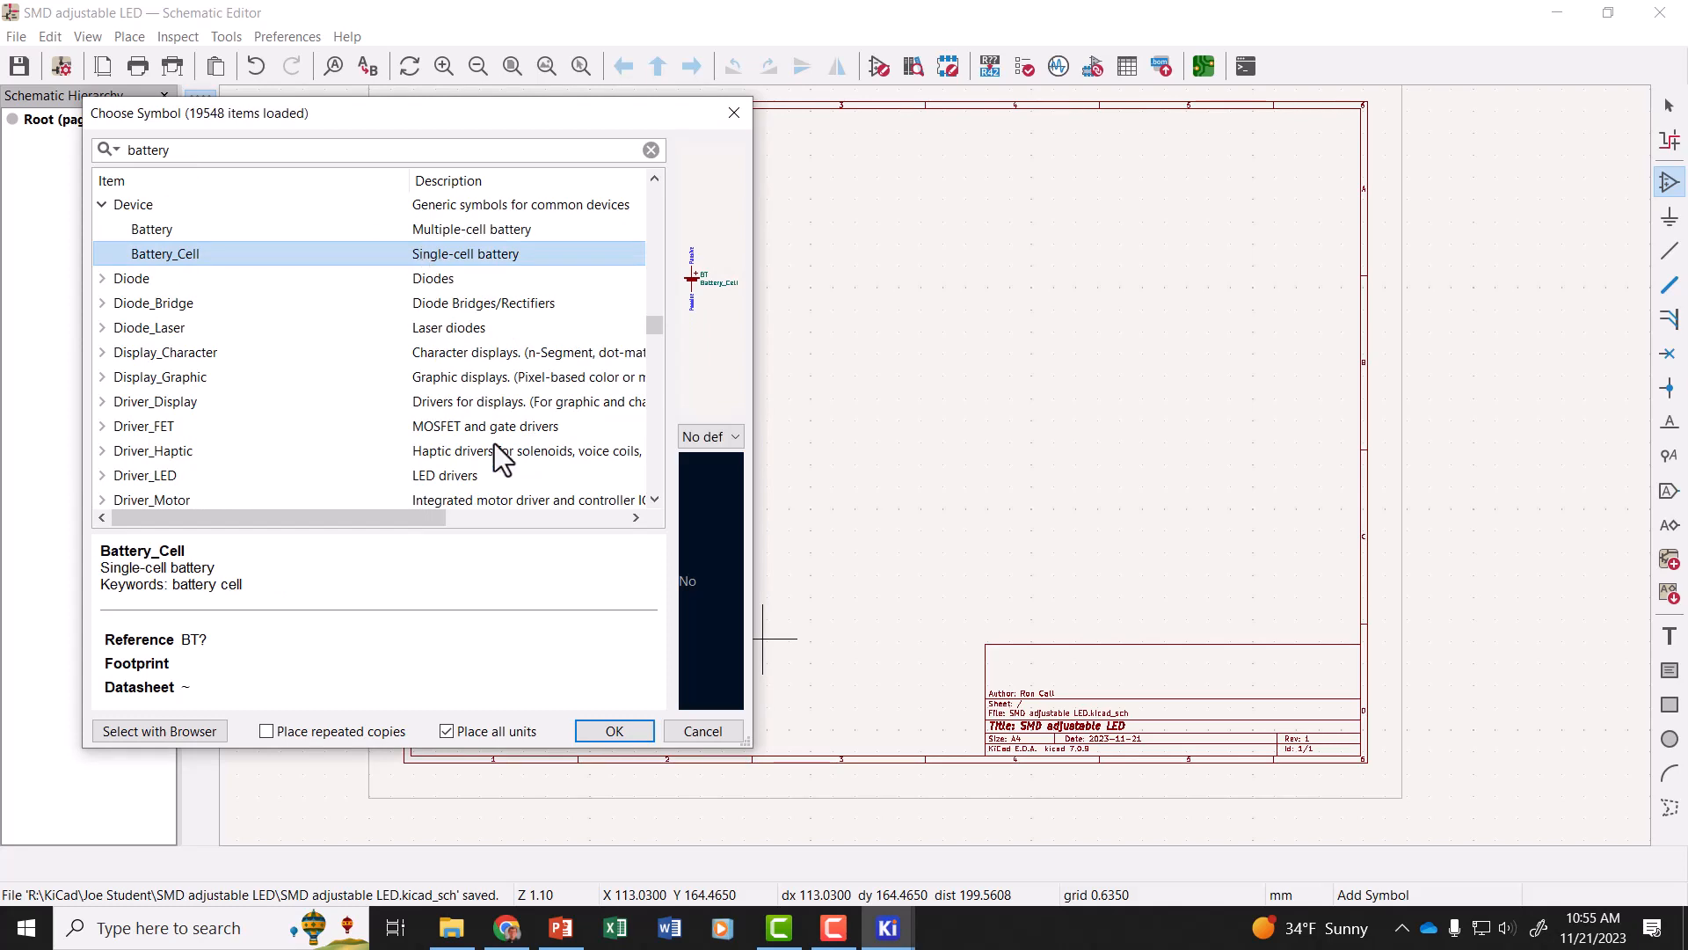
click(613, 732)
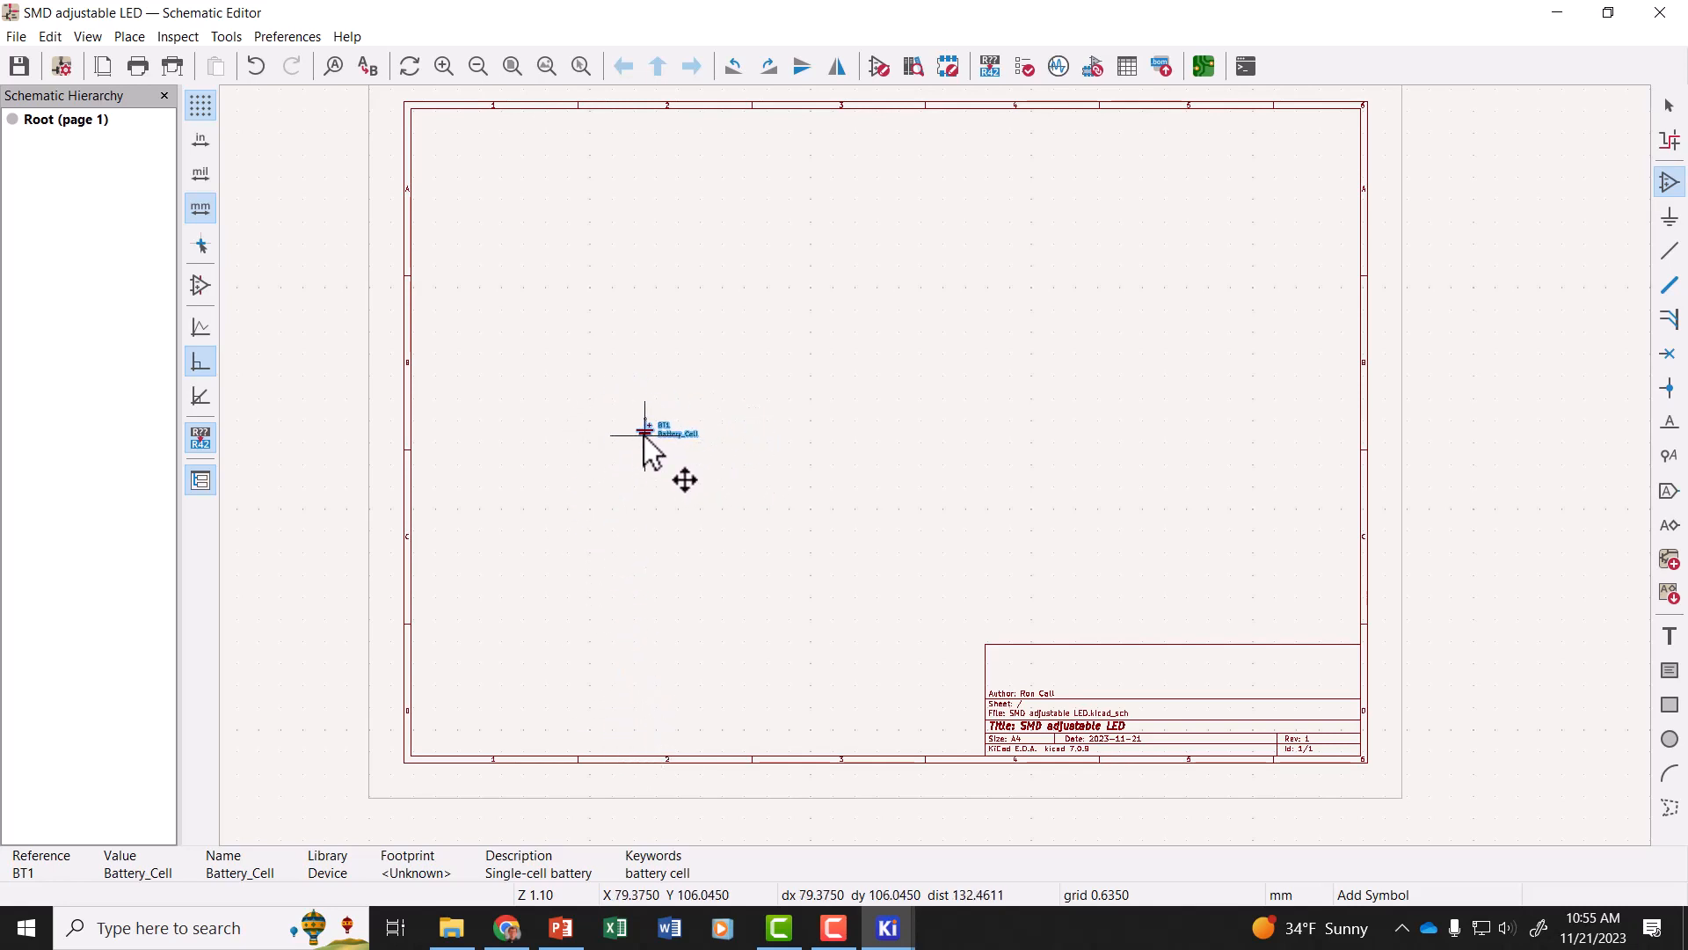
scroll(646, 440, up, 3)
scroll(934, 458, up, 1)
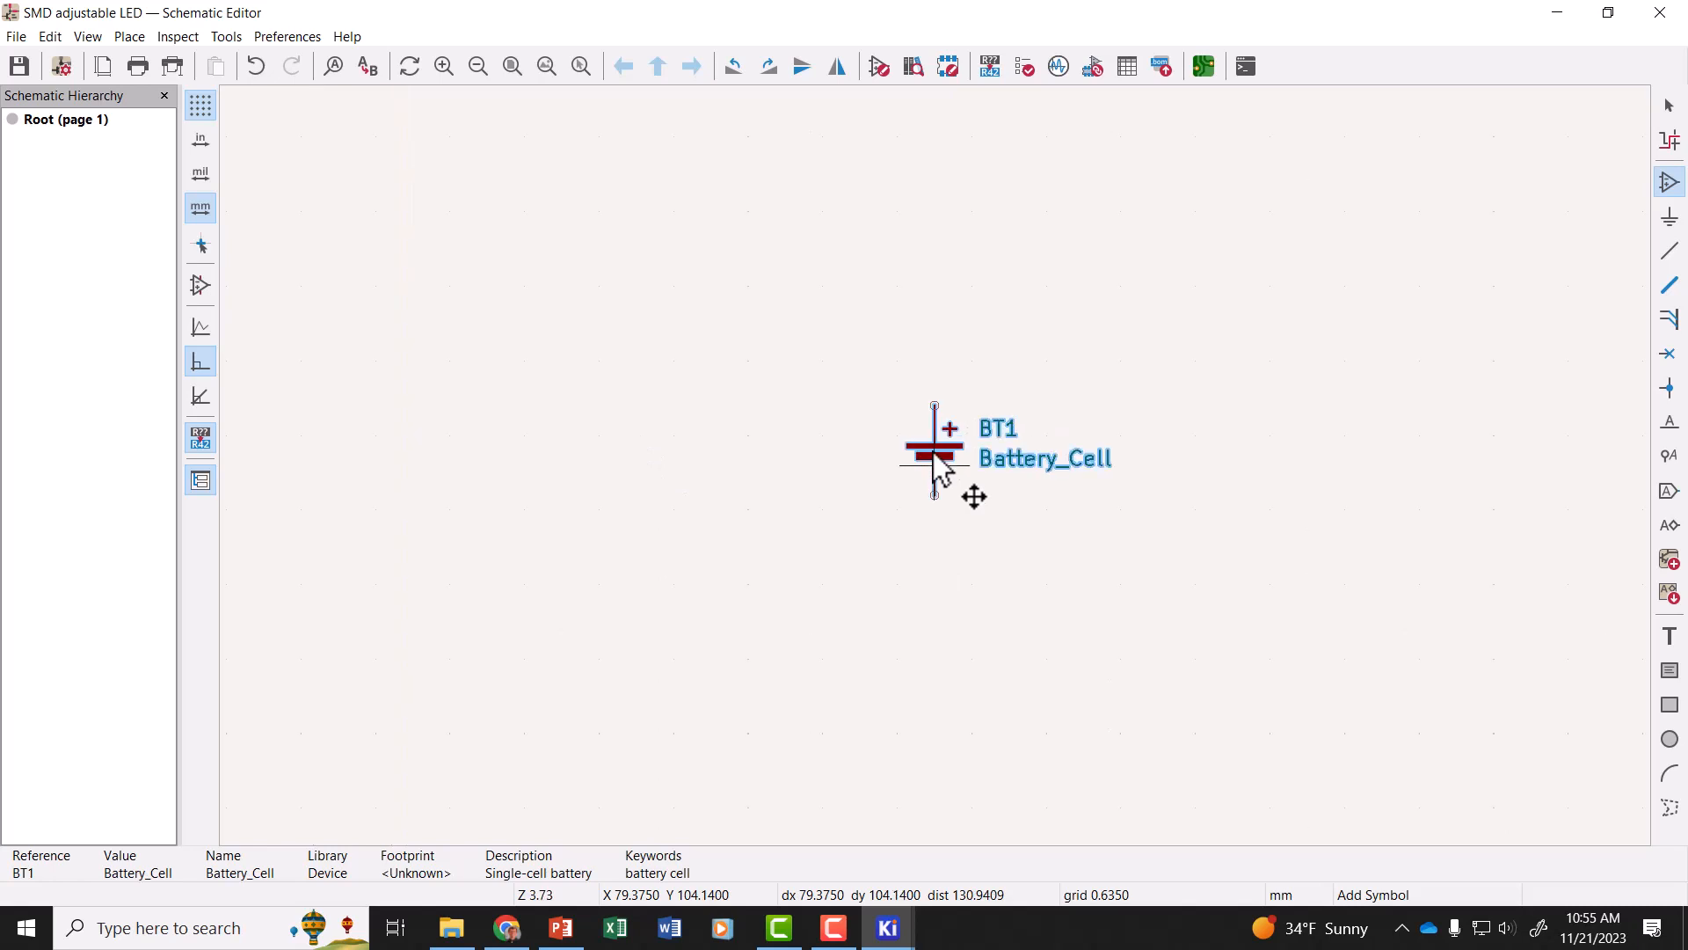
scroll(935, 455, down, 1)
click(891, 448)
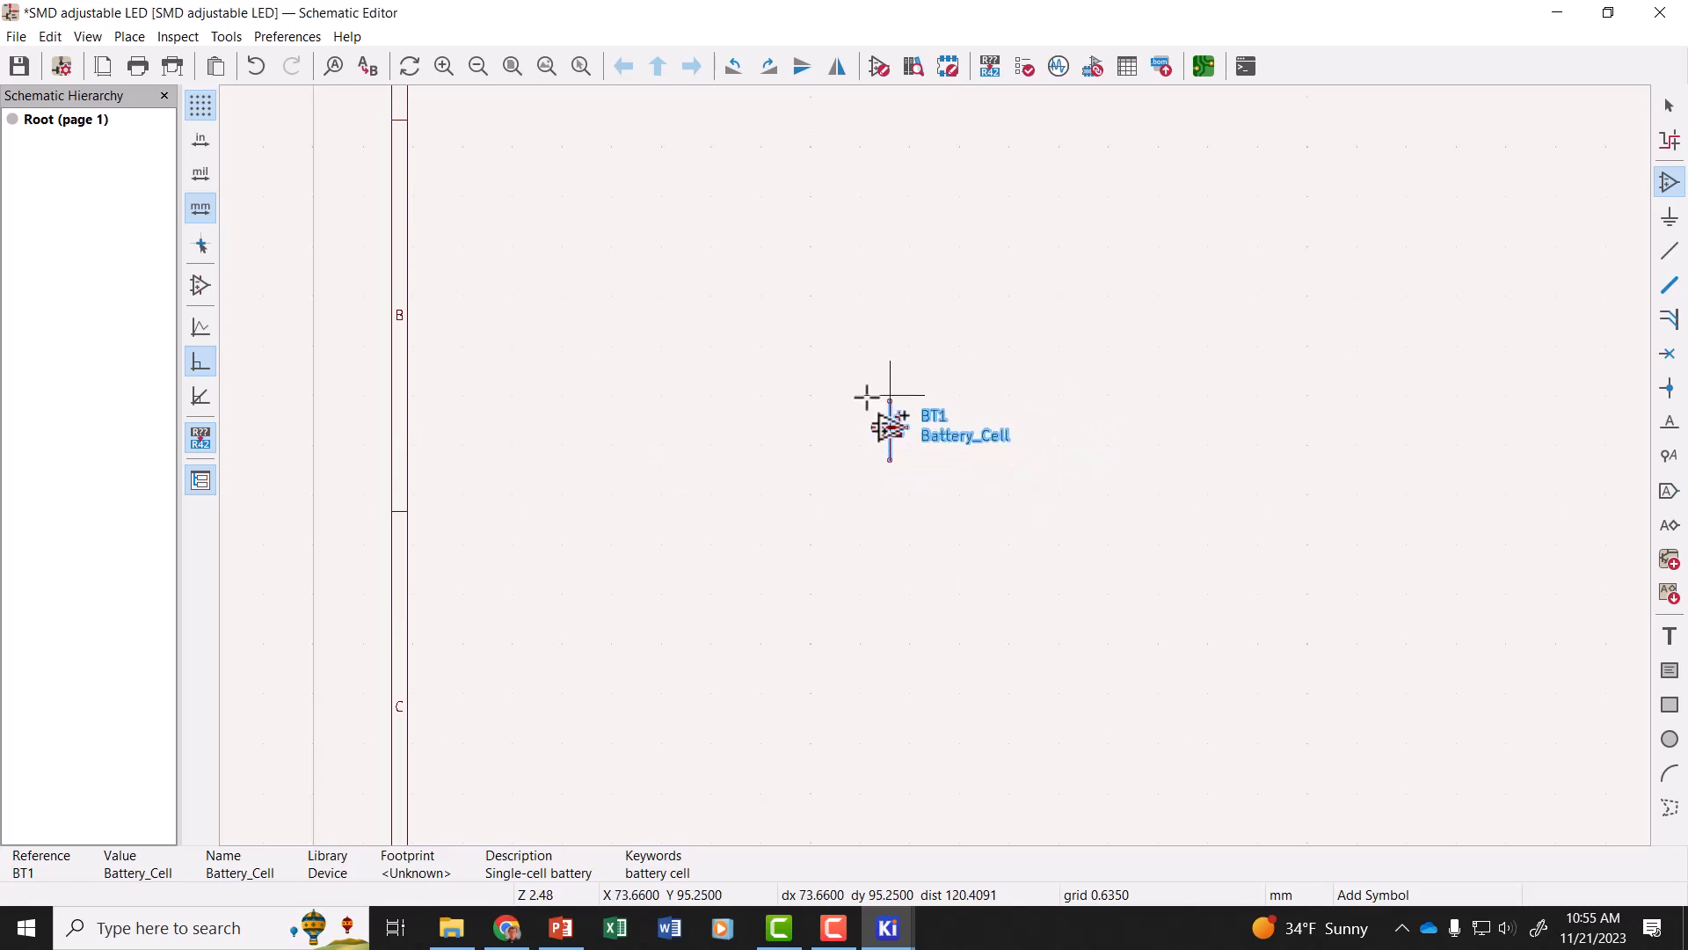
- Add the US-style resistor symbol R_US, rotate it to lie horizontally and place it above and to the right of the battery cell
click(1192, 351)
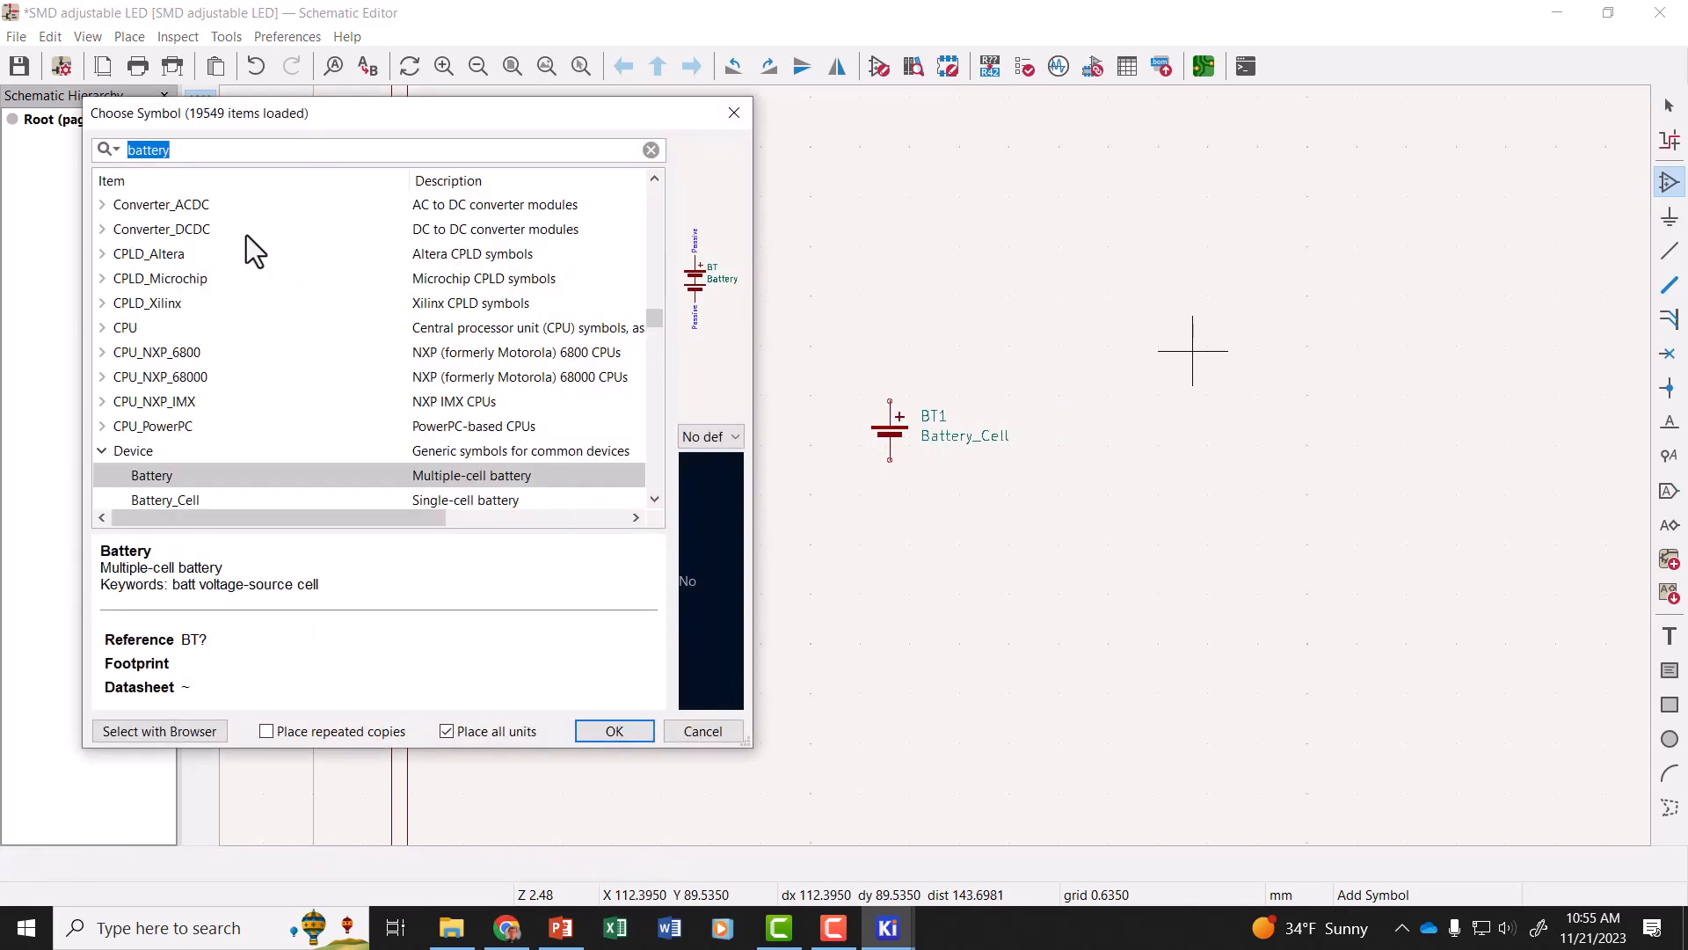
text(resistor)
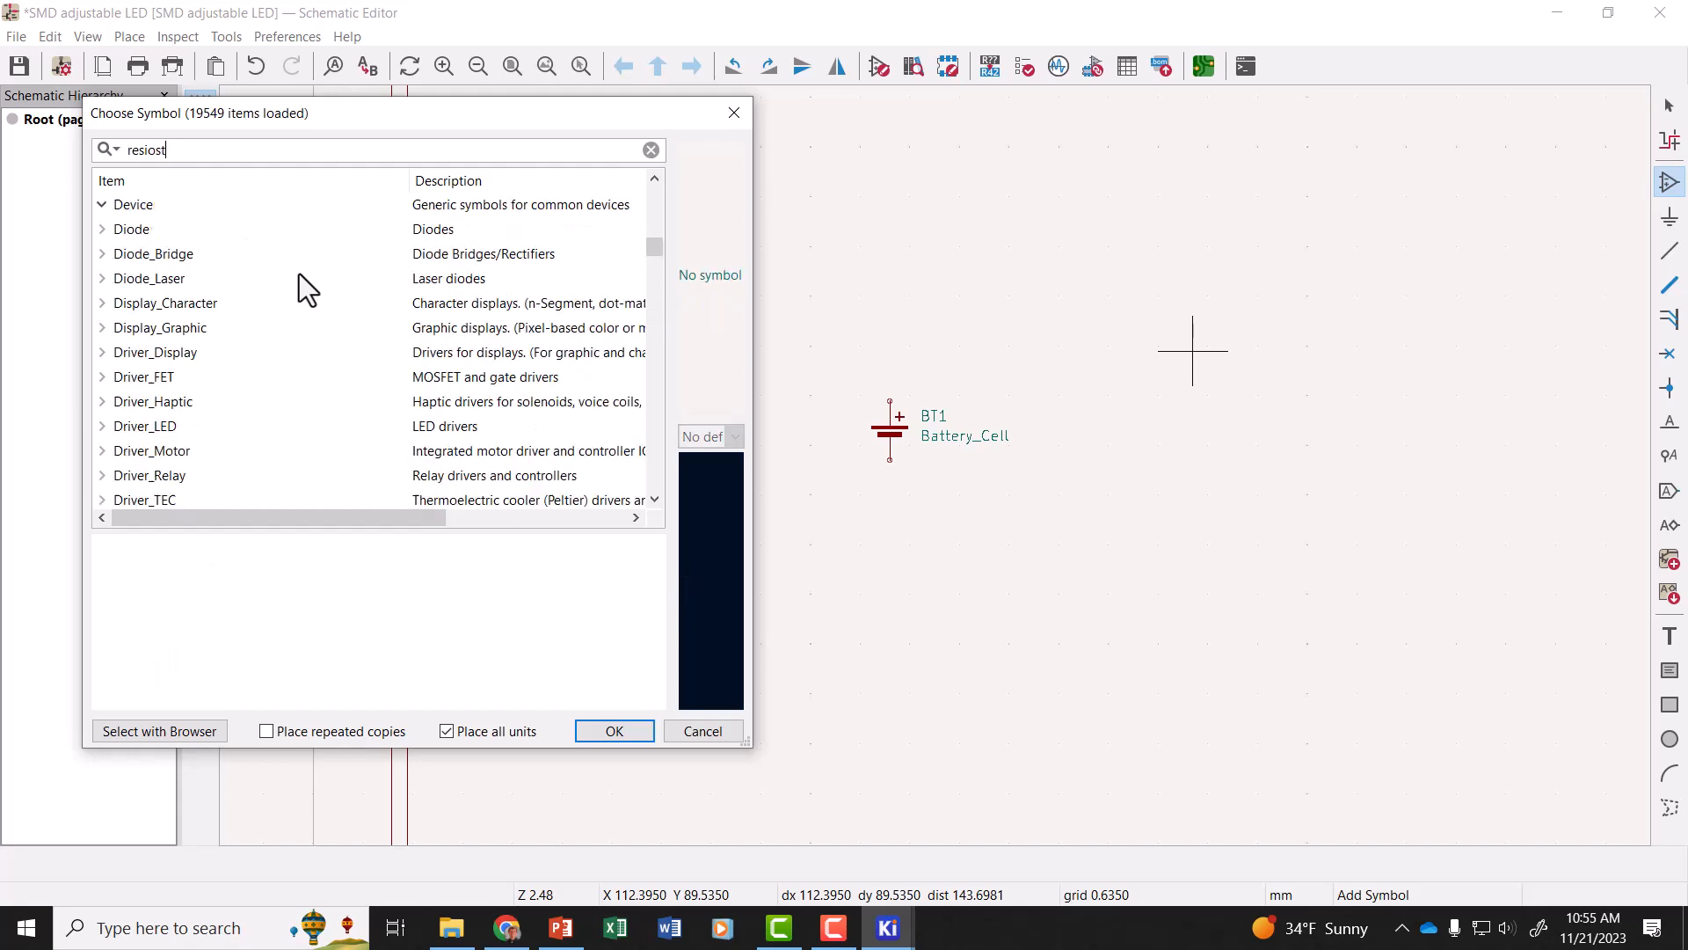
scroll(345, 345, down, 1)
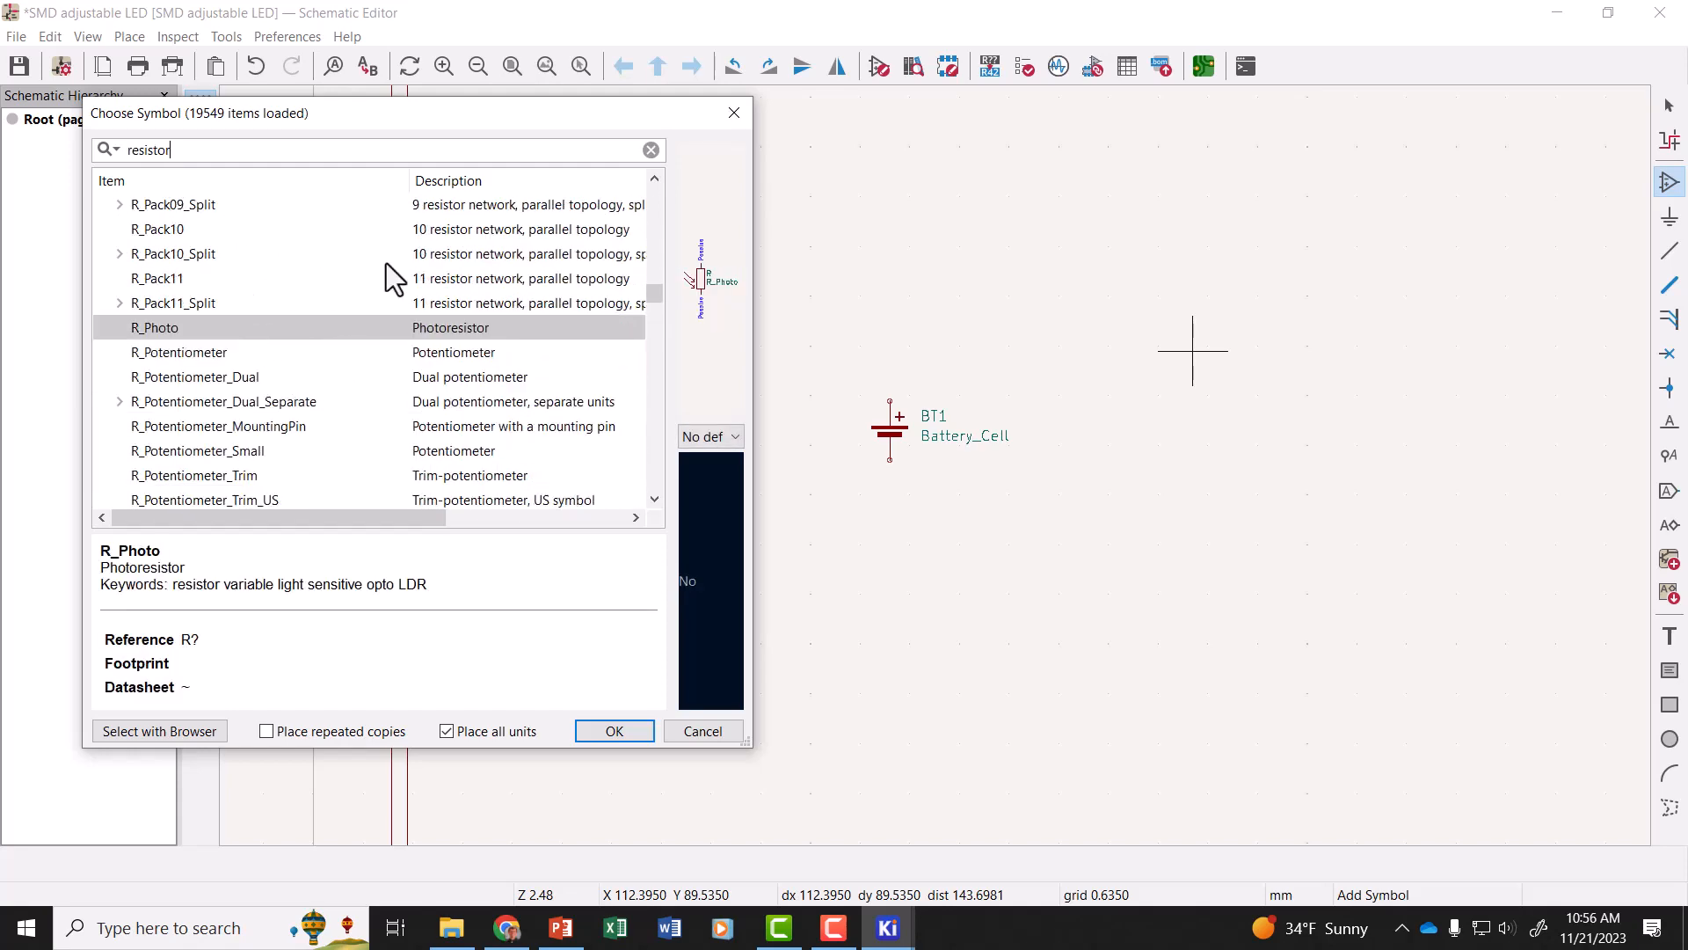
scroll(361, 299, down, 3)
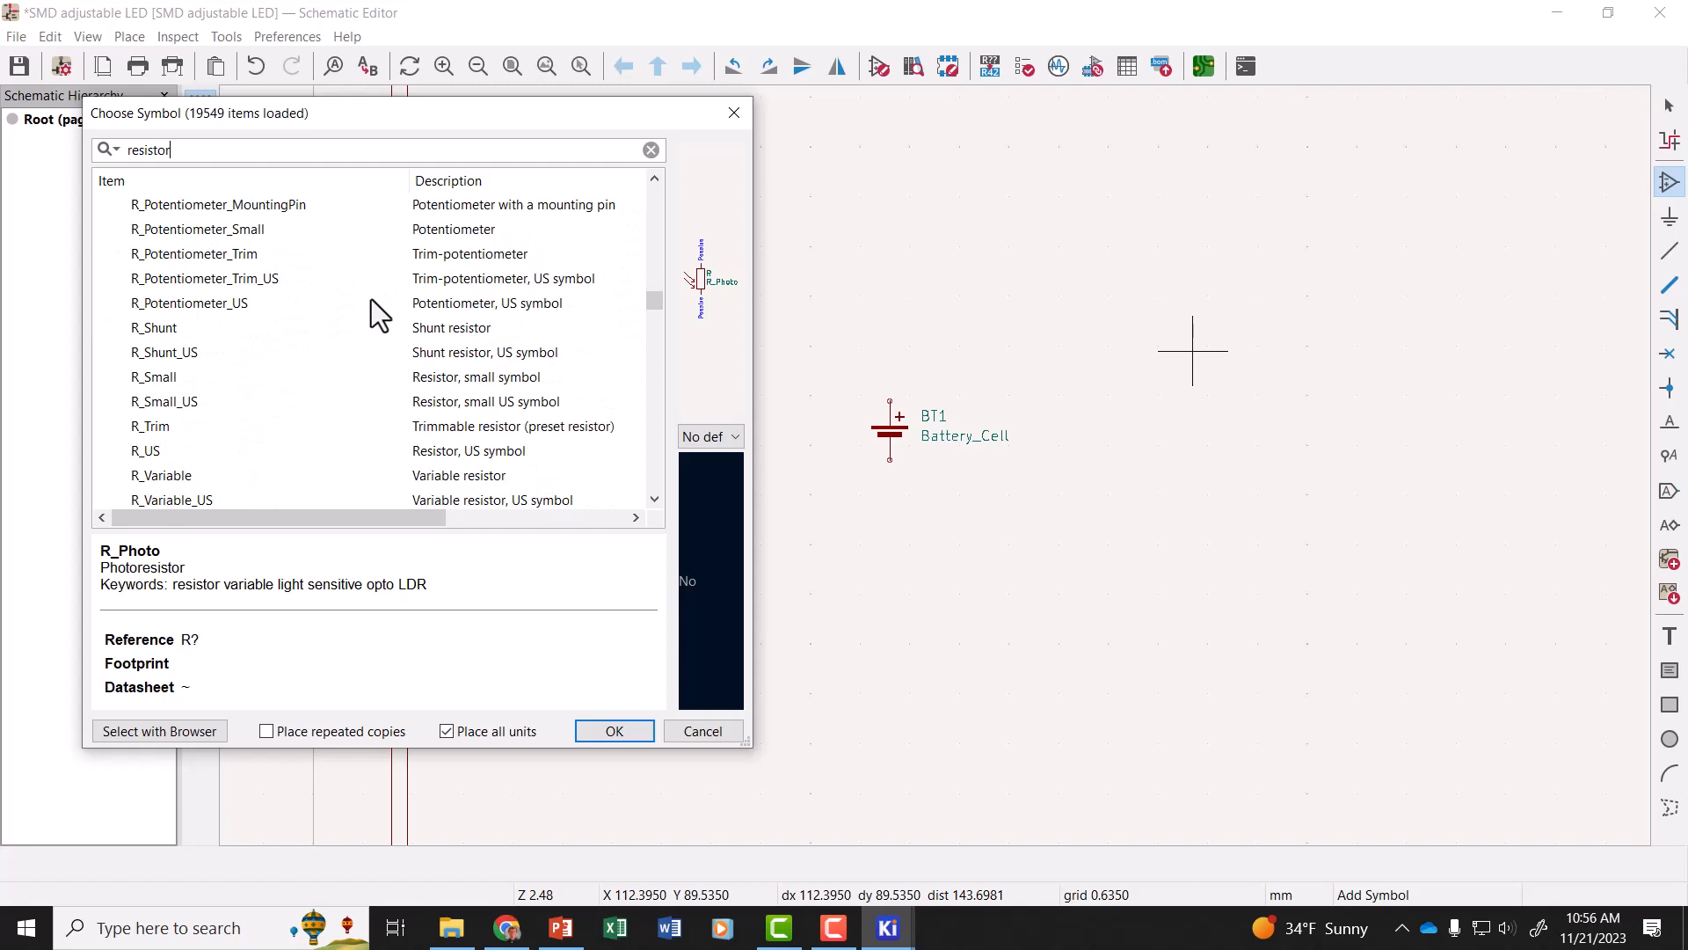
scroll(371, 297, up, 1)
scroll(378, 301, down, 2)
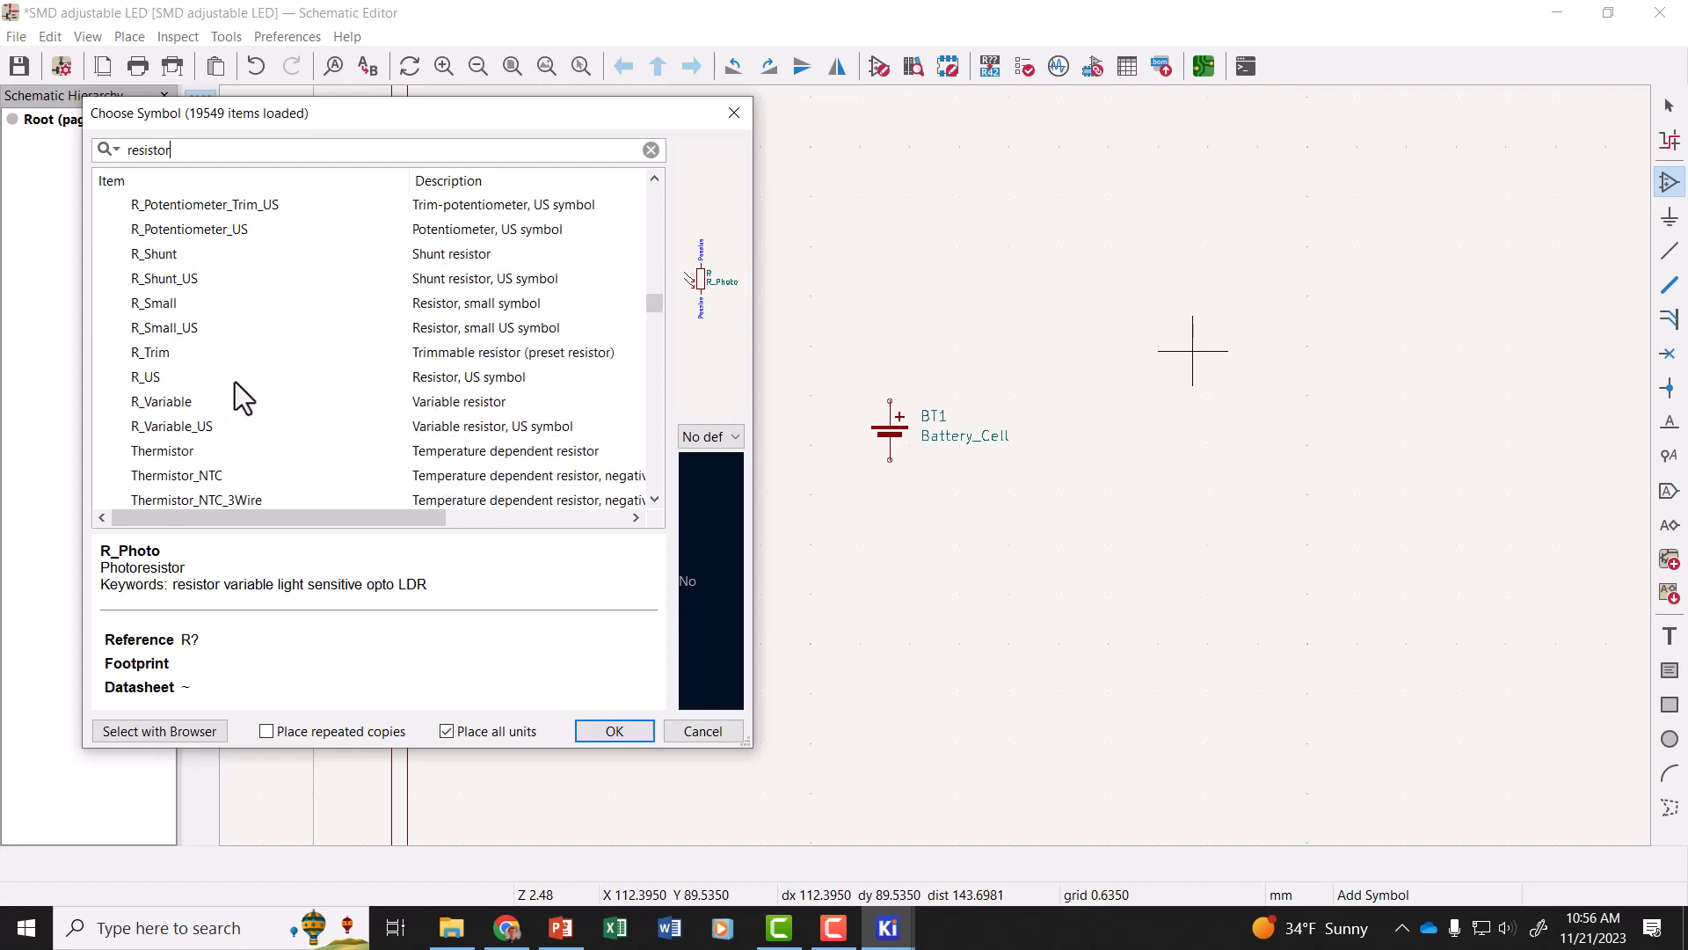
click(423, 378)
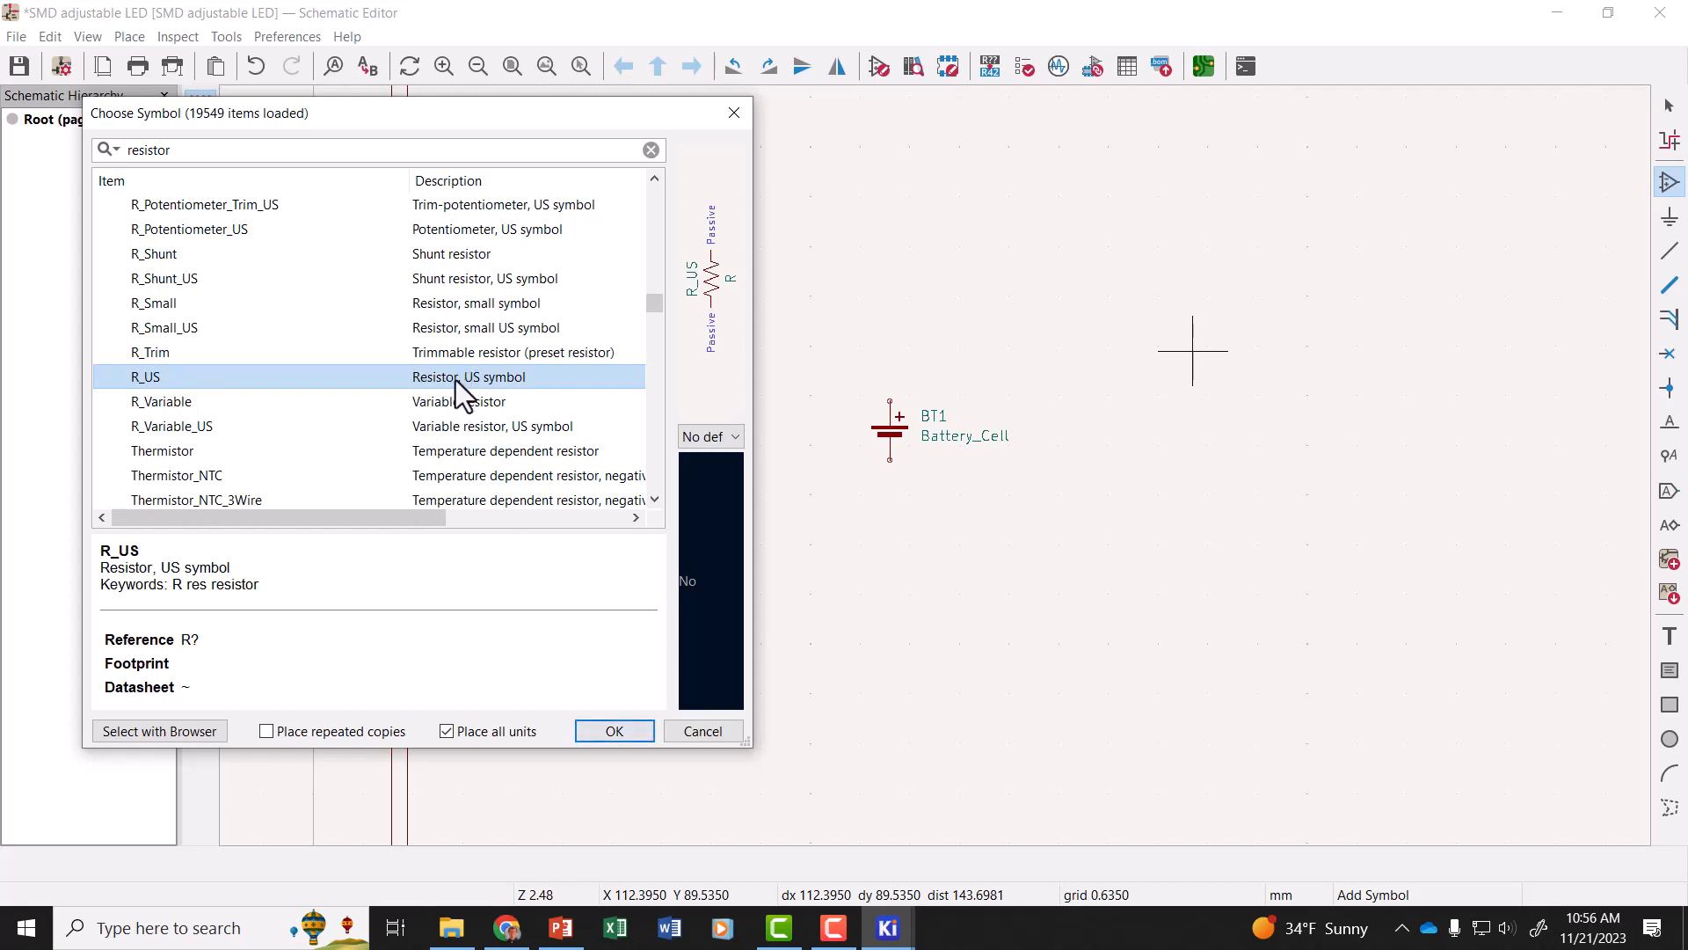
double_click(456, 380)
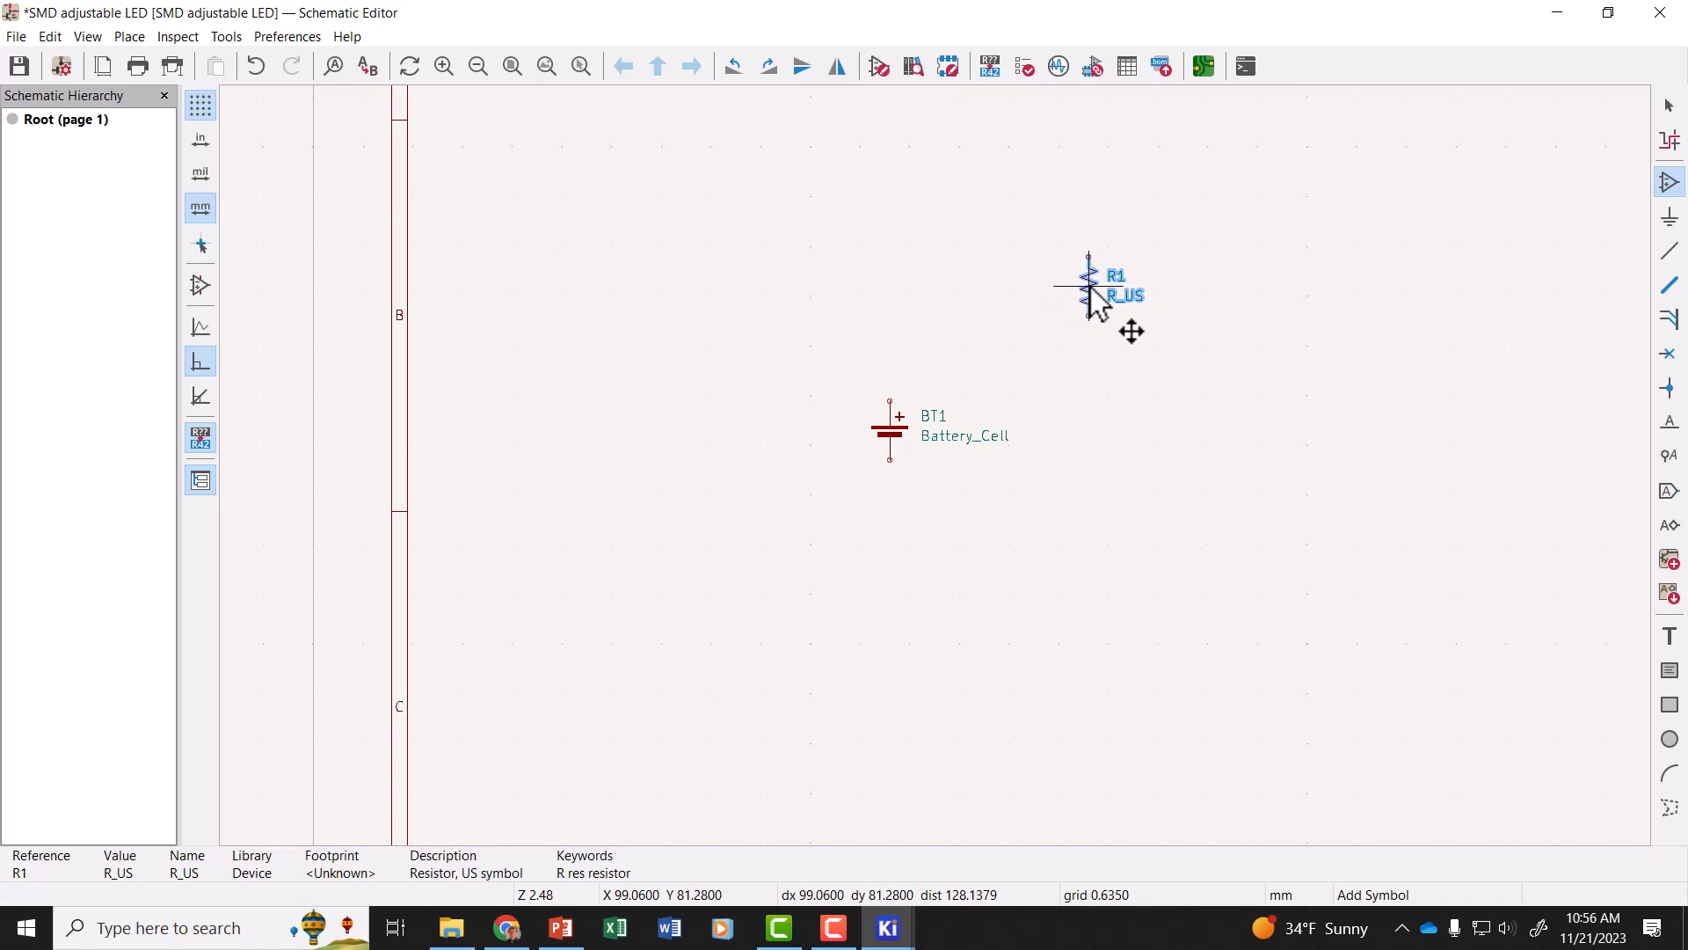
key(r)
key(r)
key(r)
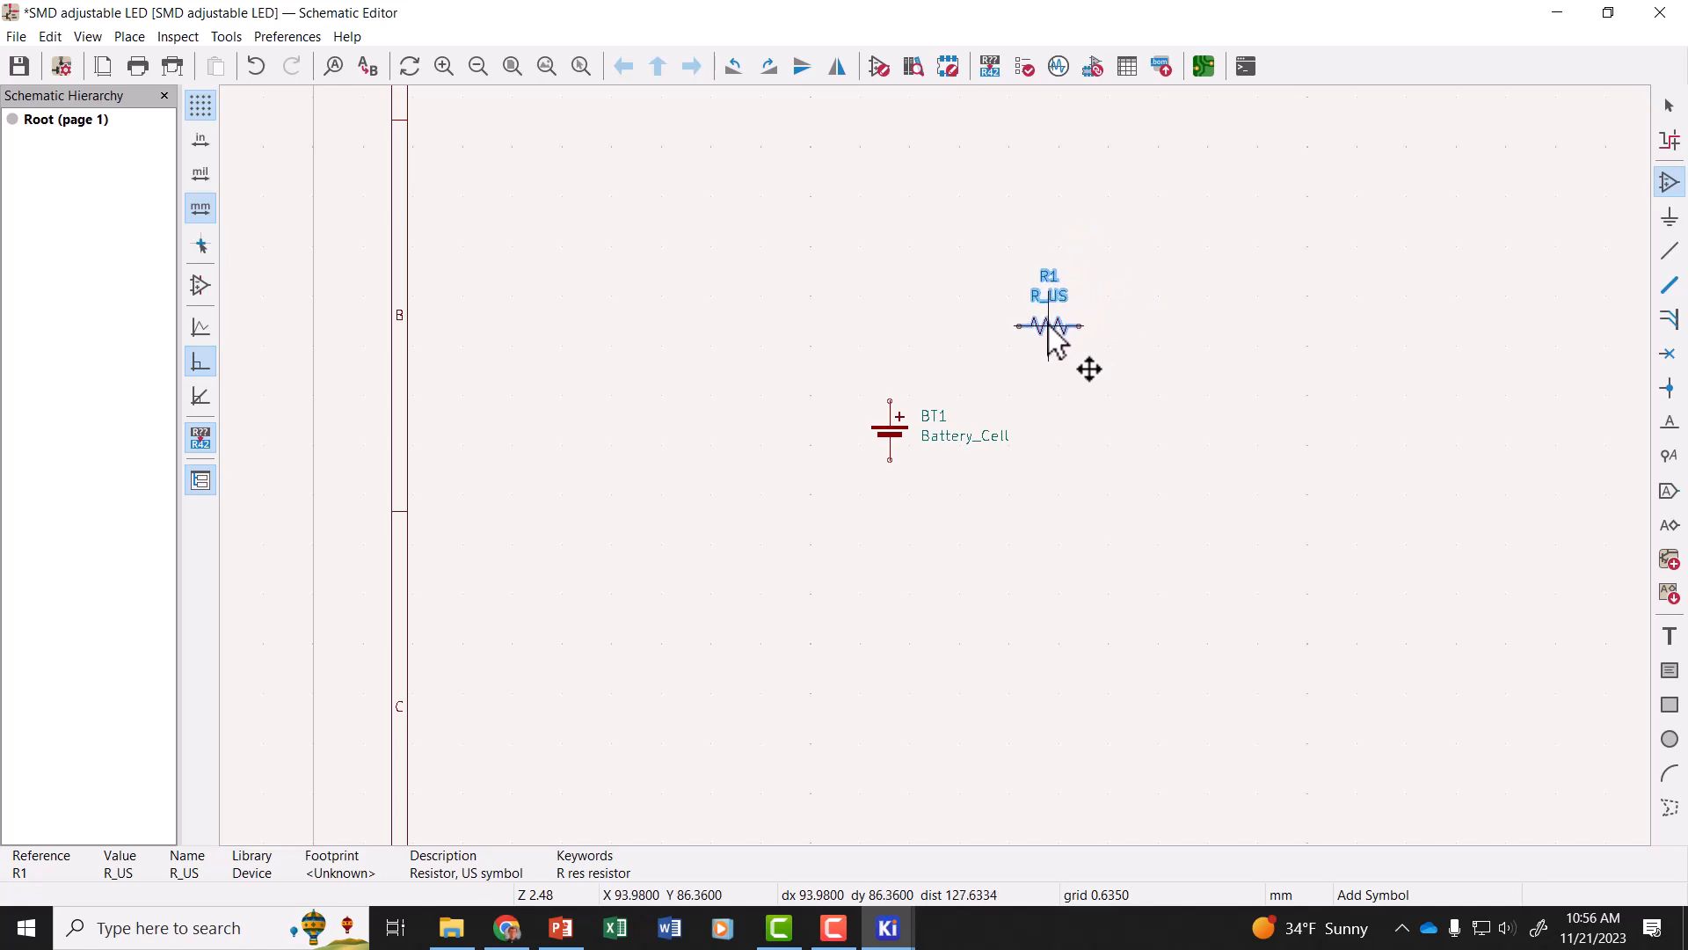
click(1054, 312)
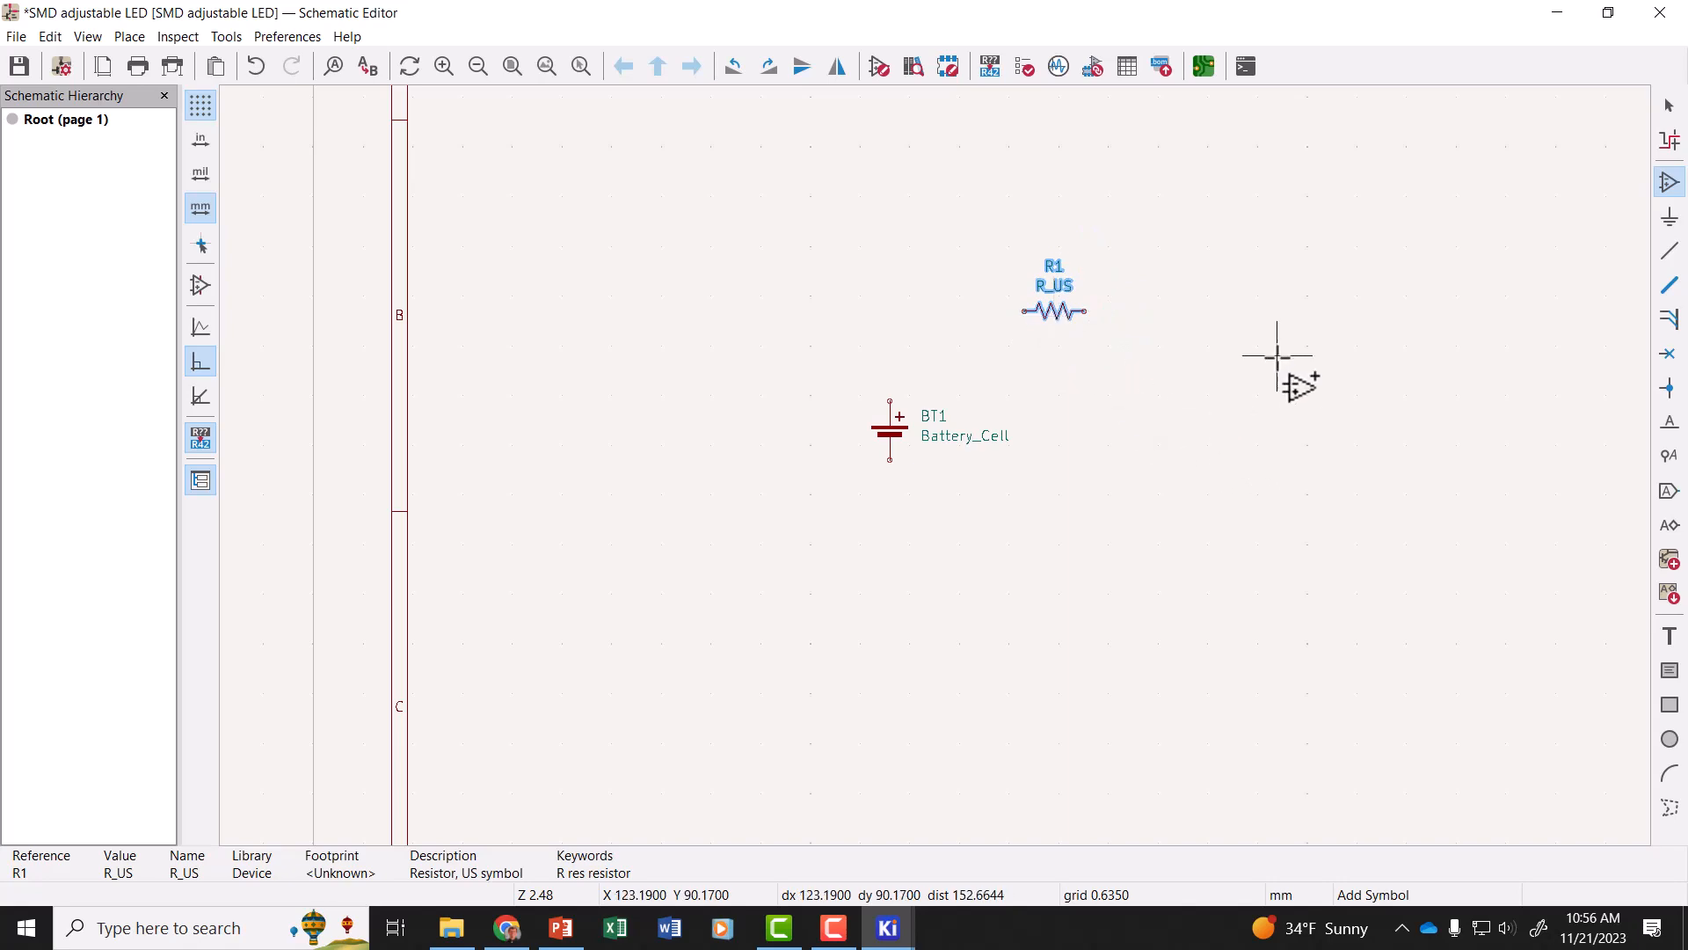
- Add the R_Potentiometer_US symbol, rotate it so its wiper pin points up and place it right of and slightly below the resistor
click(1242, 345)
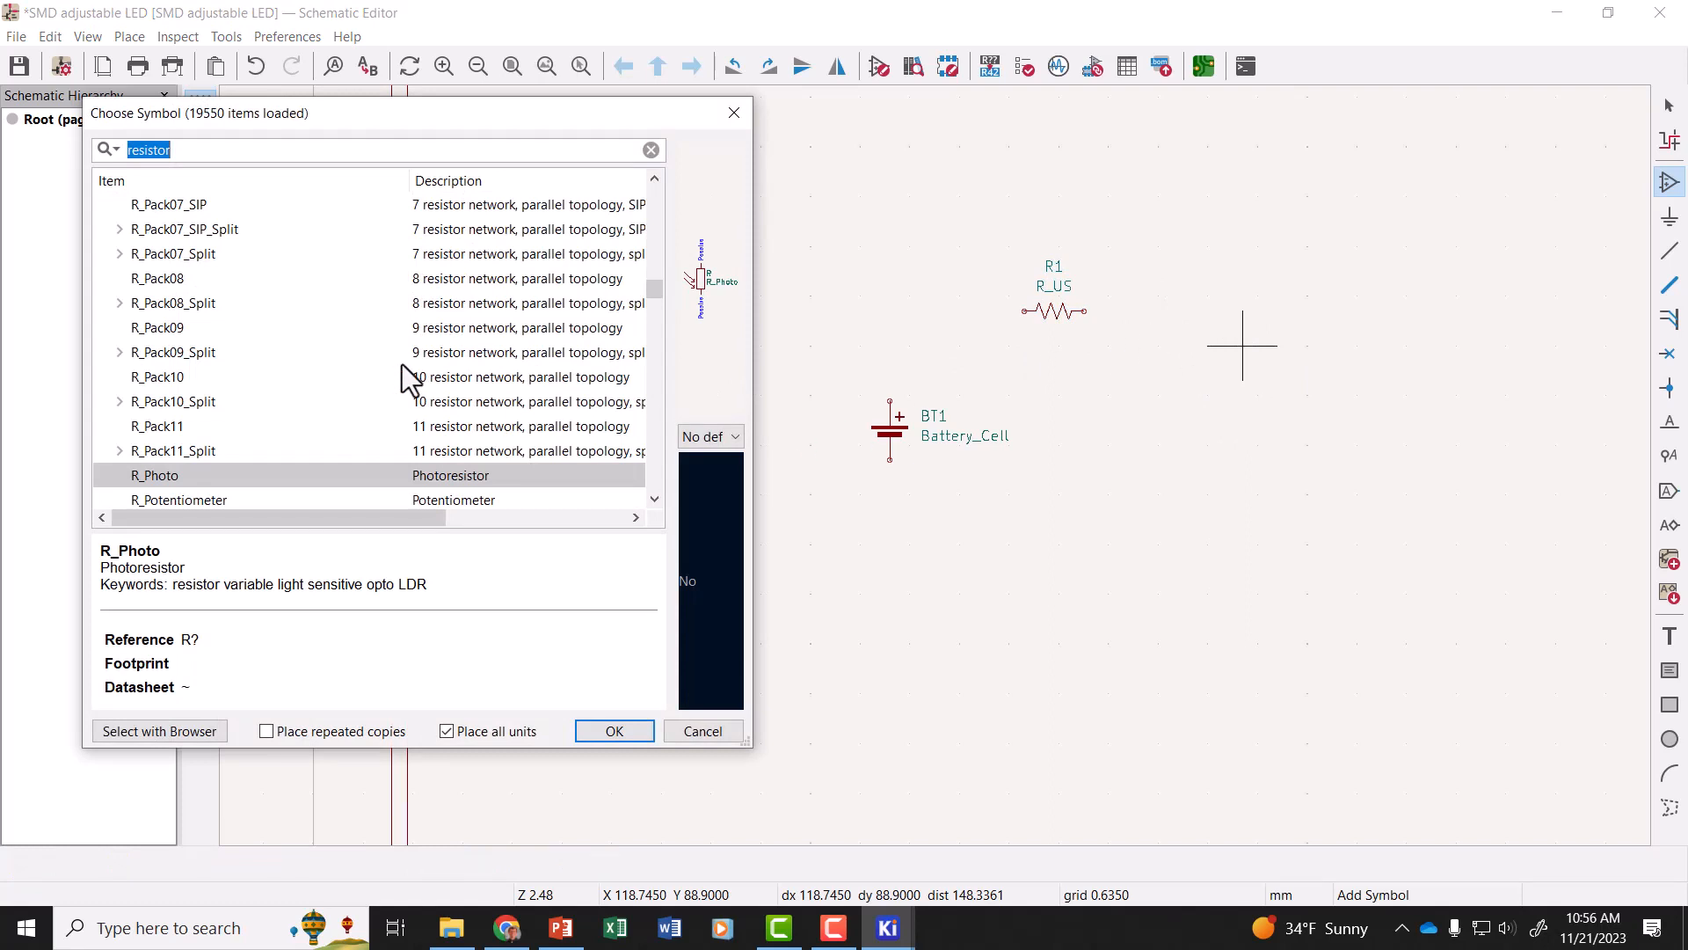
click(192, 154)
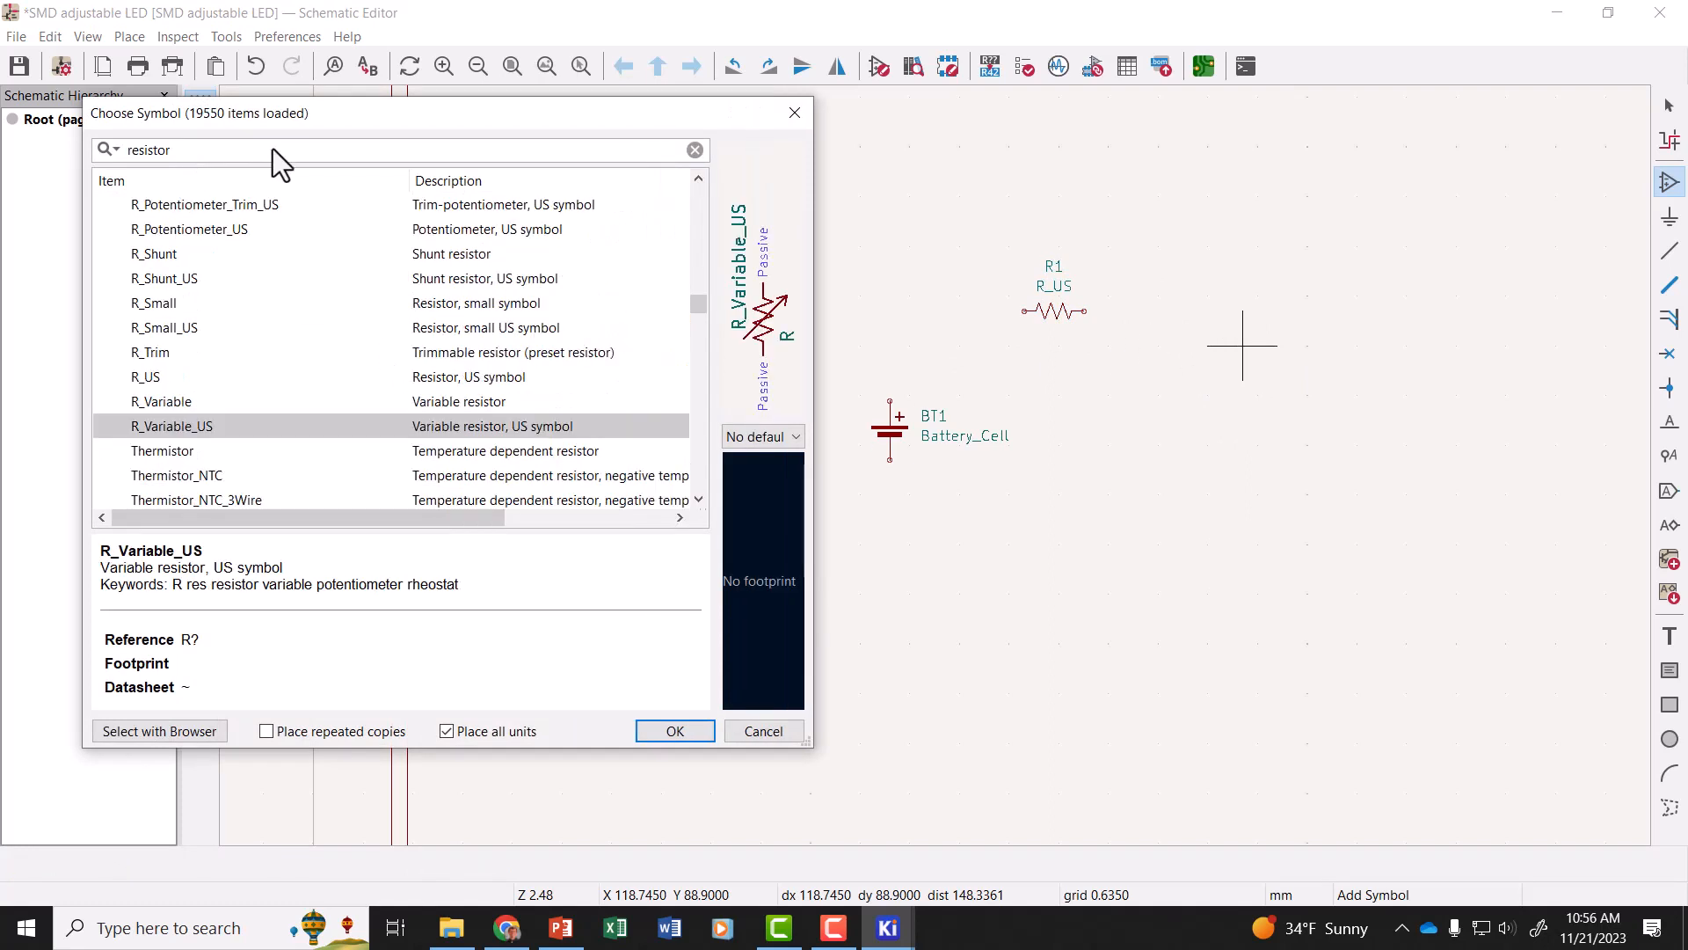
key(BackSpace)
key(BackSpace)
key(BackSpace)
key(BackSpace)
key(BackSpace)
key(BackSpace)
key(BackSpace)
key(BackSpace)
text(potentiometer)
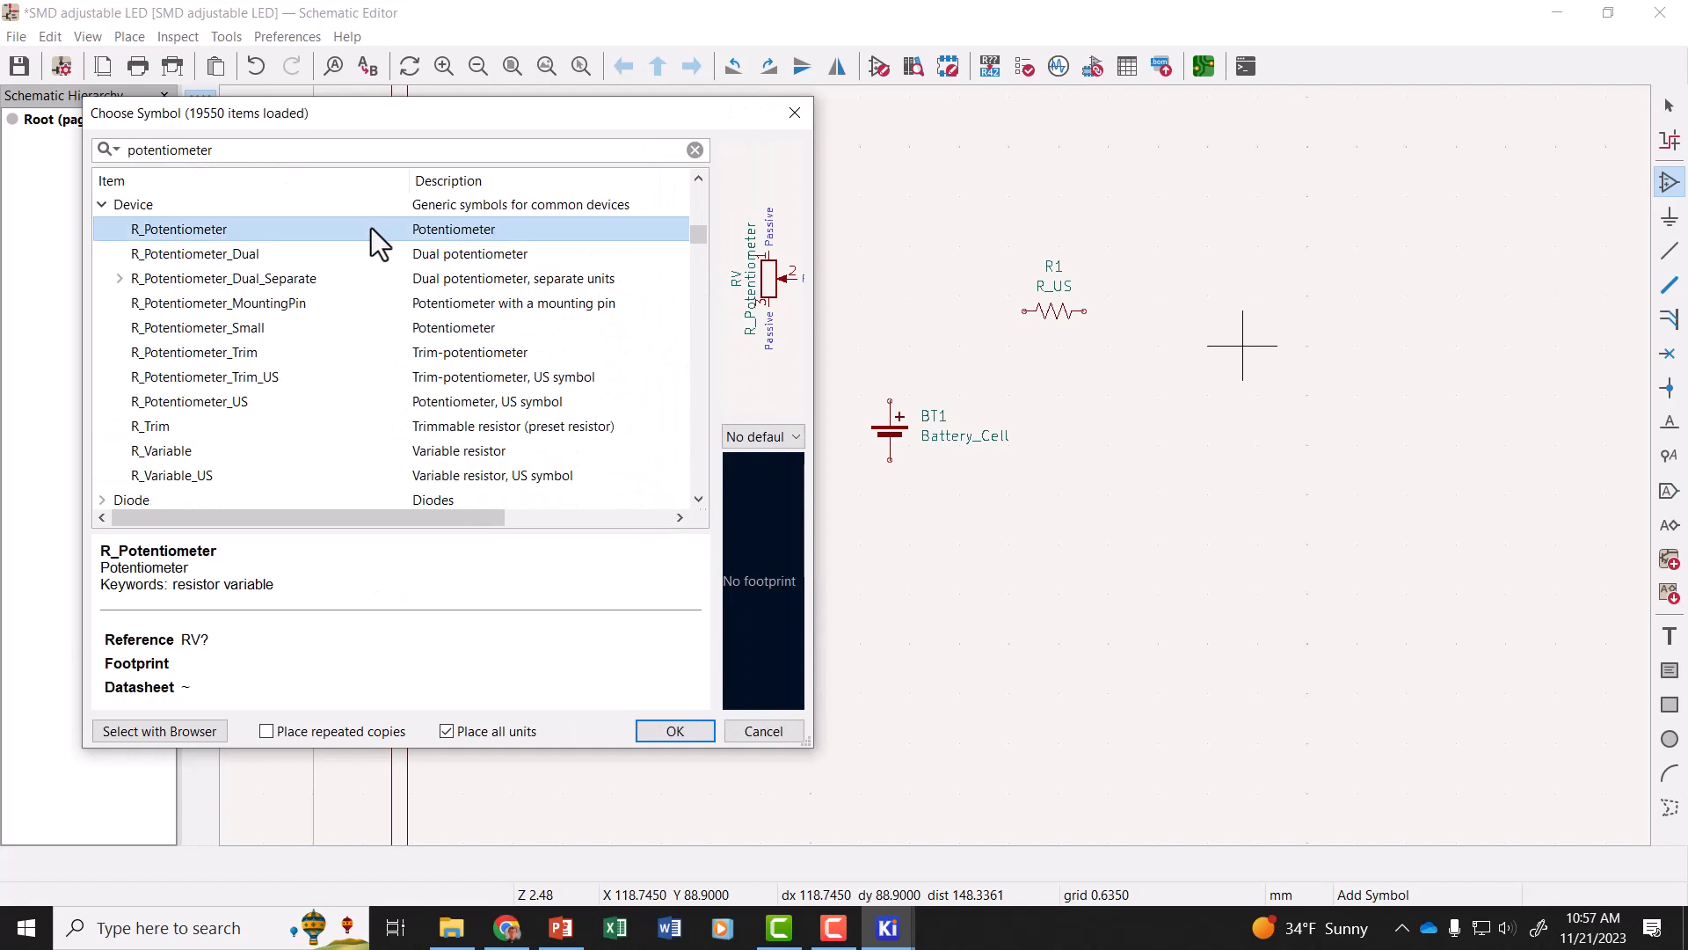
click(227, 403)
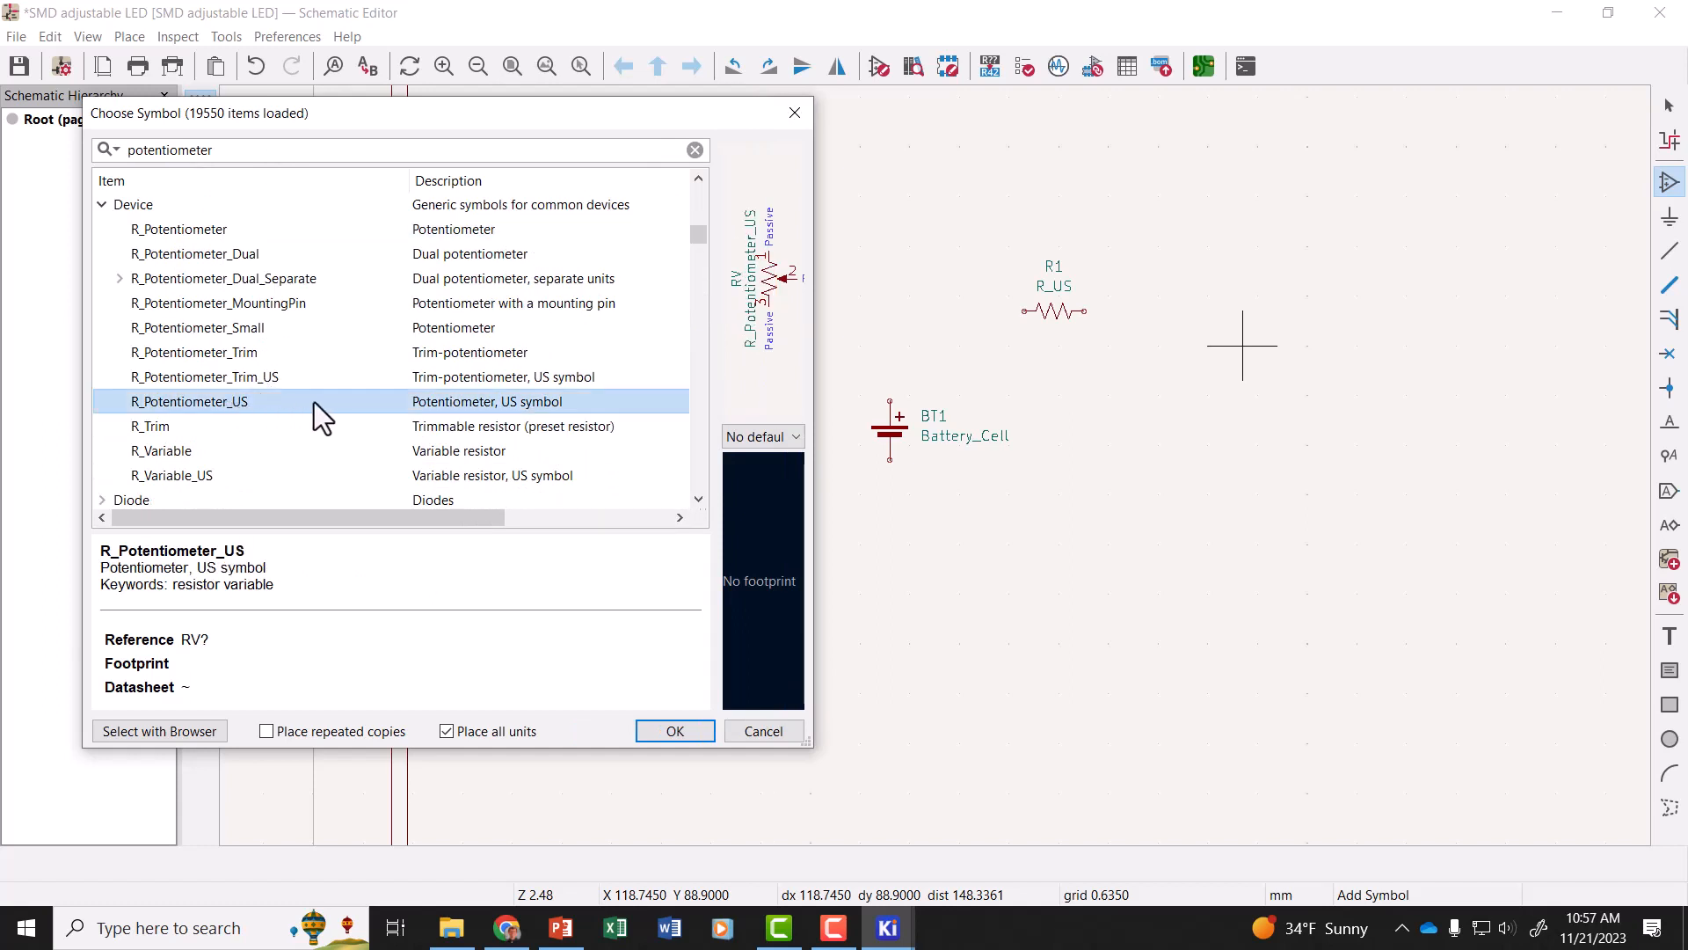
double_click(373, 403)
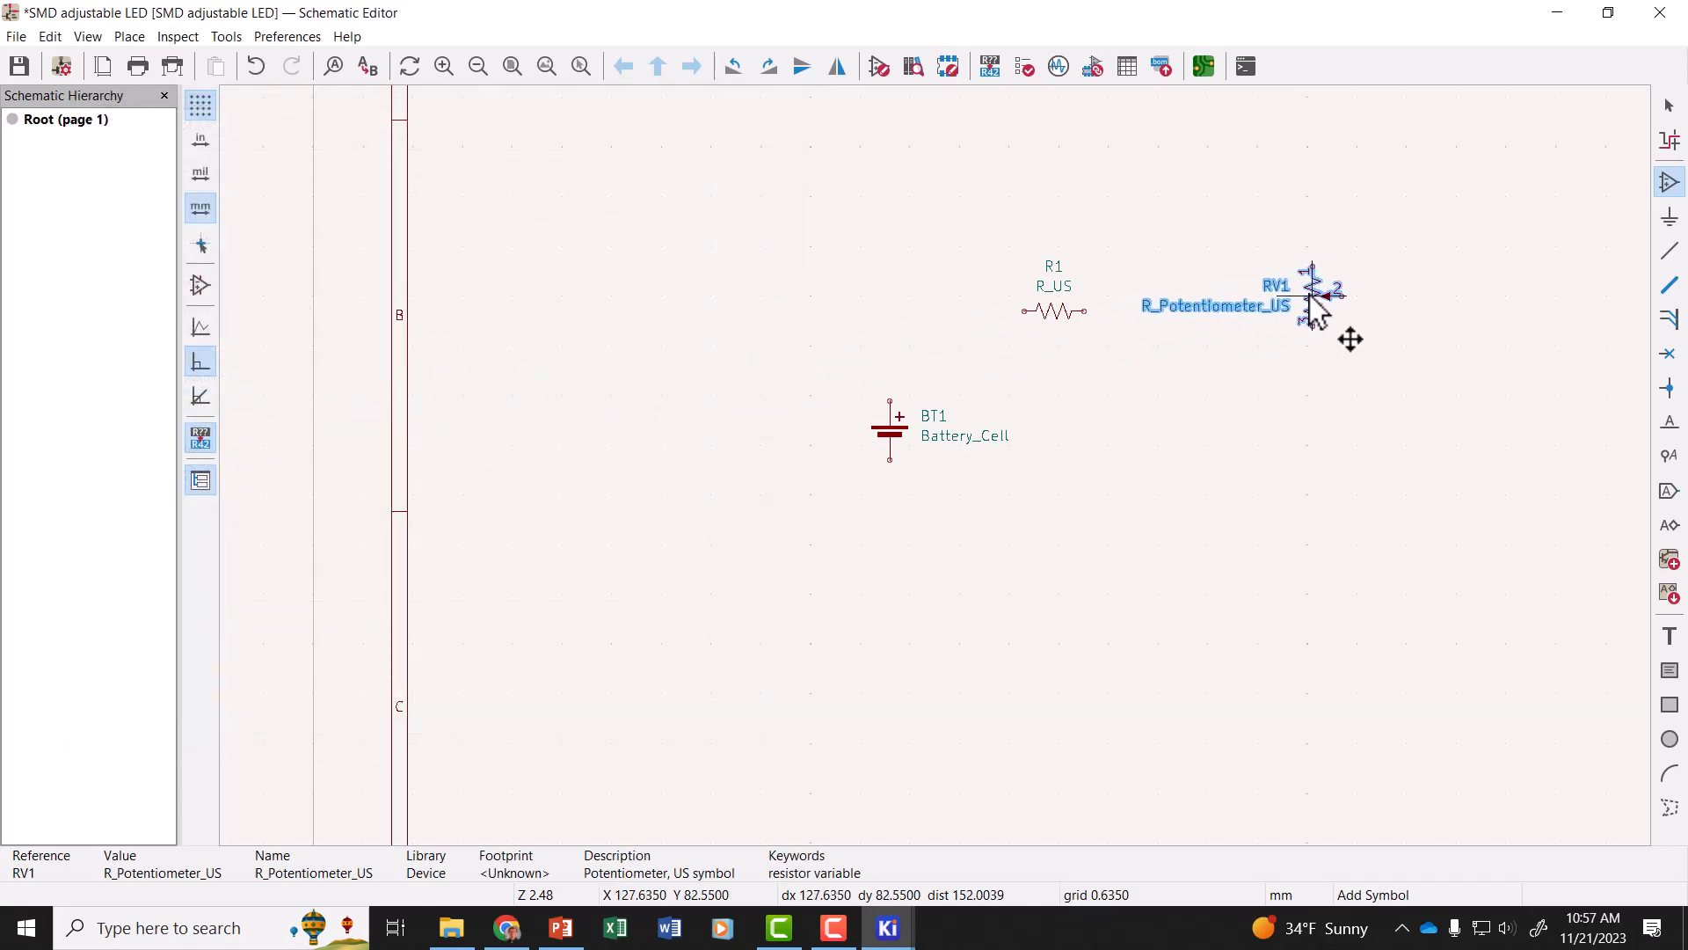
key(r)
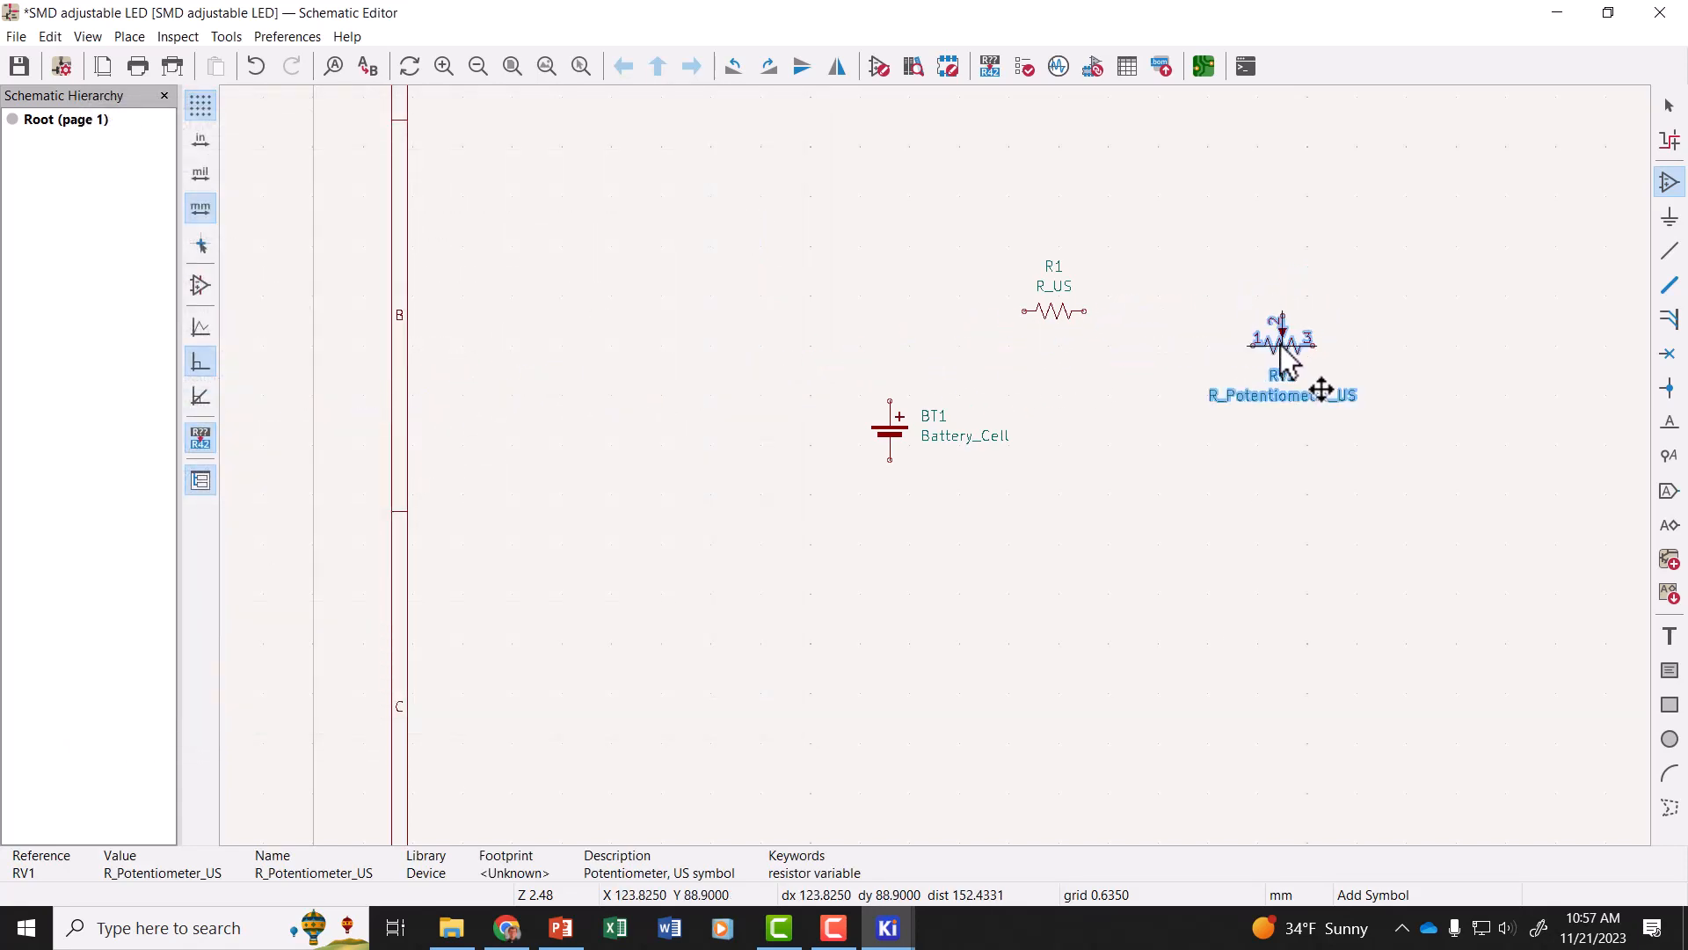
scroll(1157, 344, up, 3)
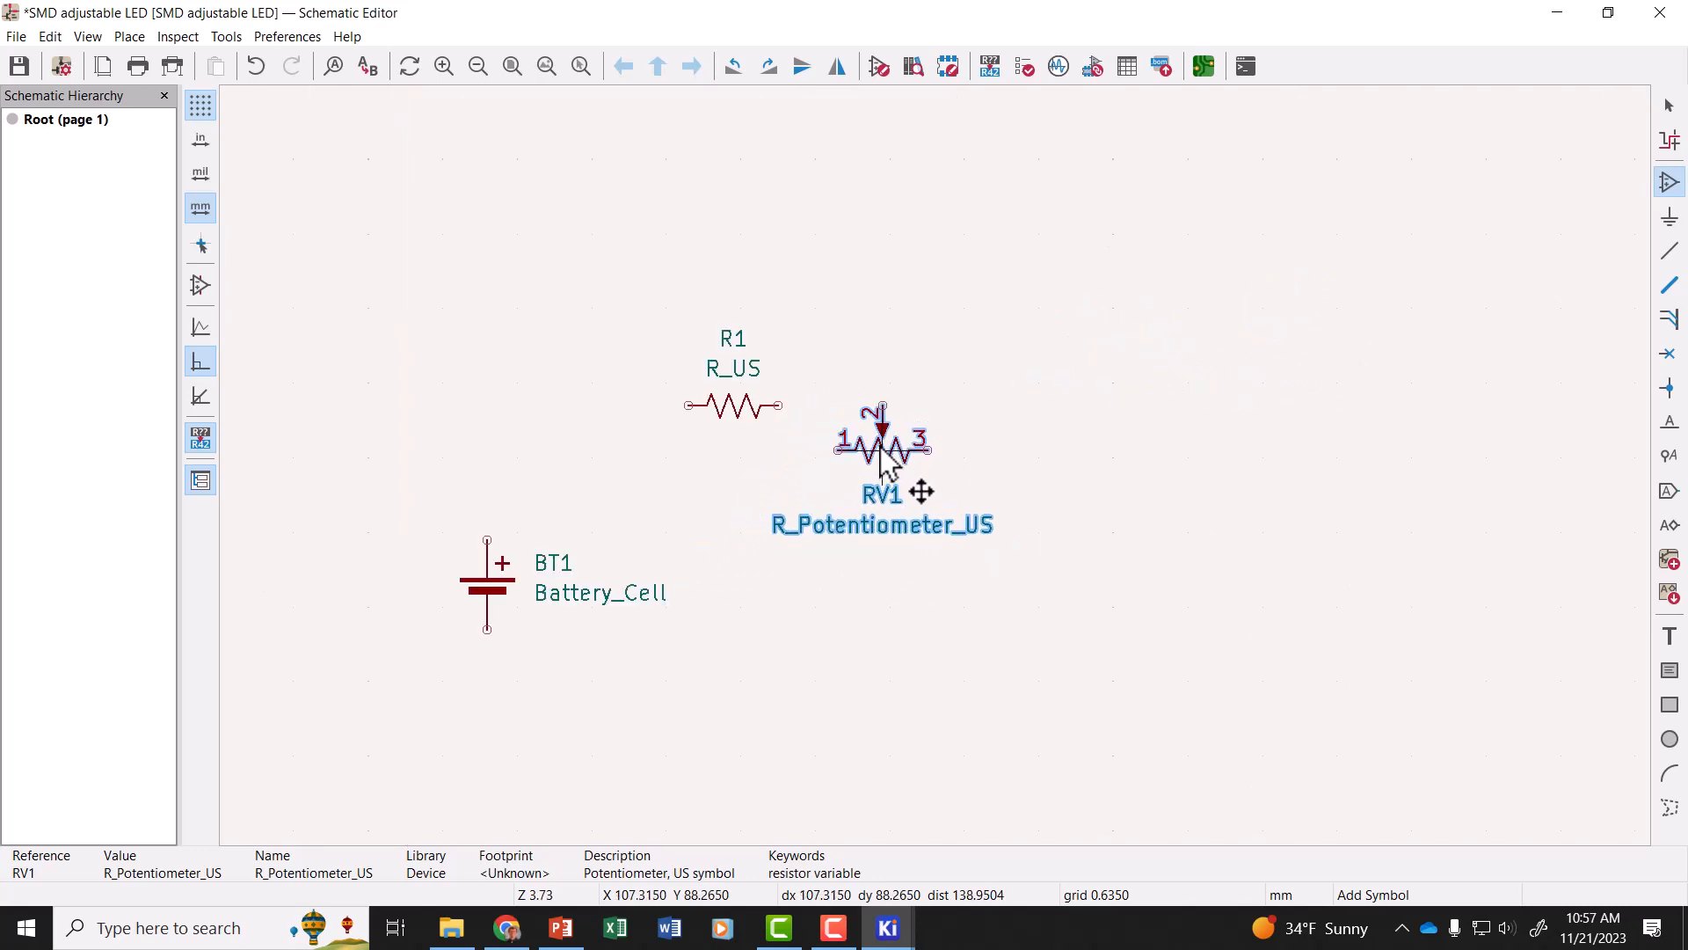
click(886, 451)
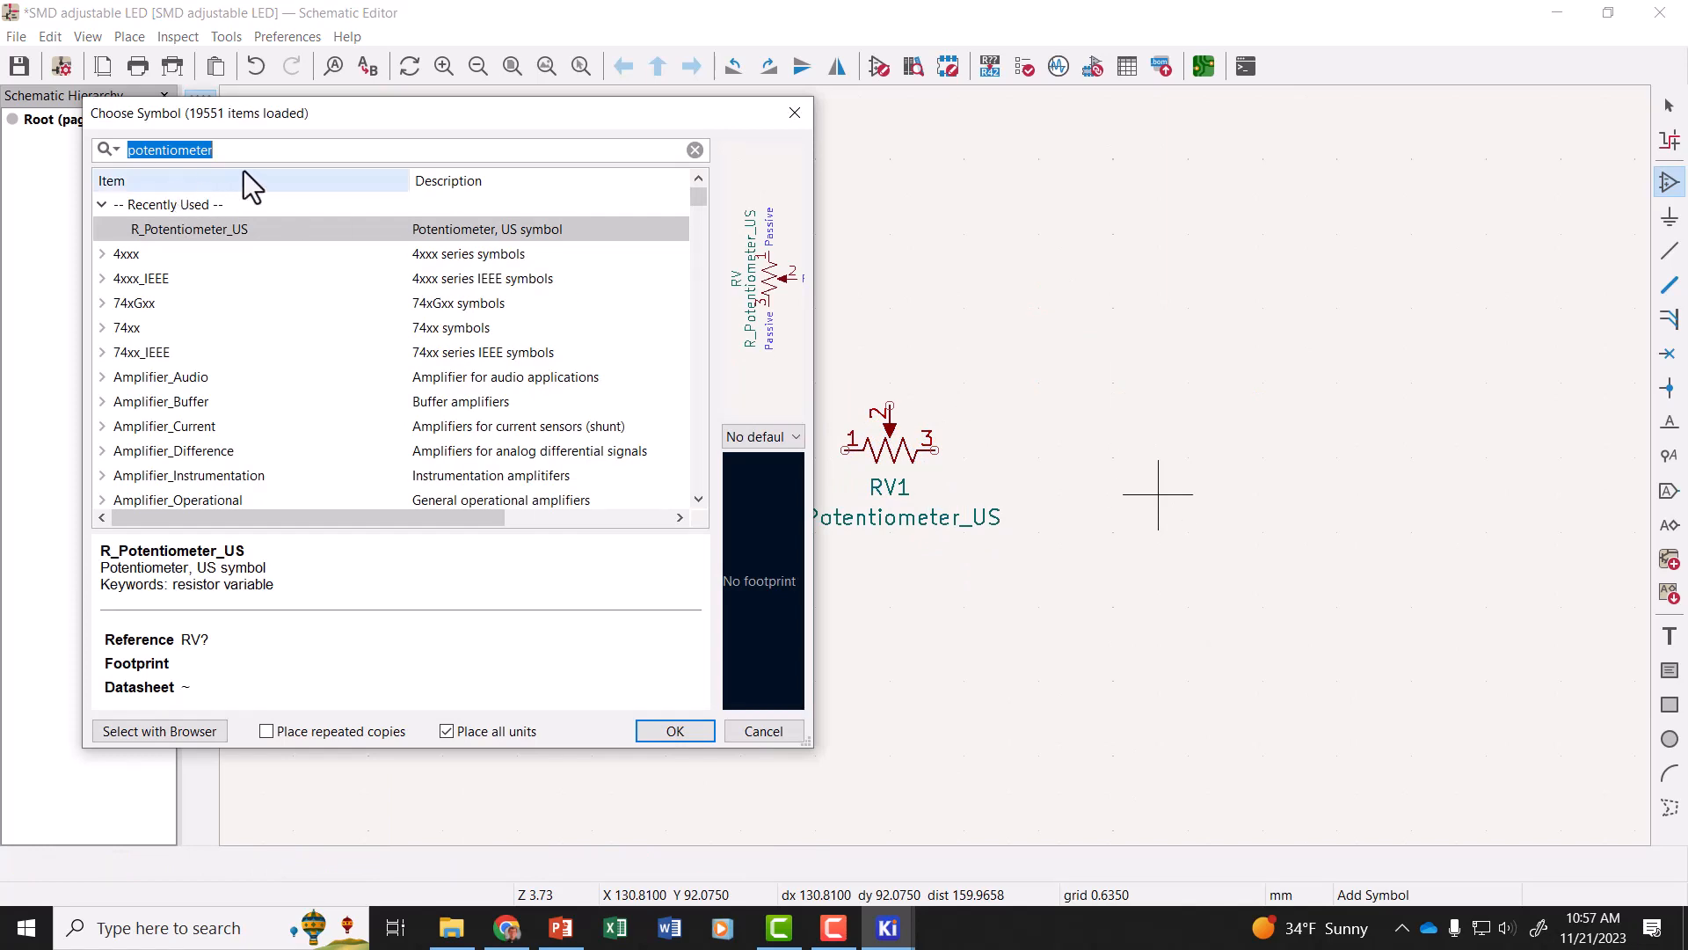
- Add the Light emitting diode symbol LED, rotate it to point downward, place it below and right of the potentiometer and end symbol placement
text(led)
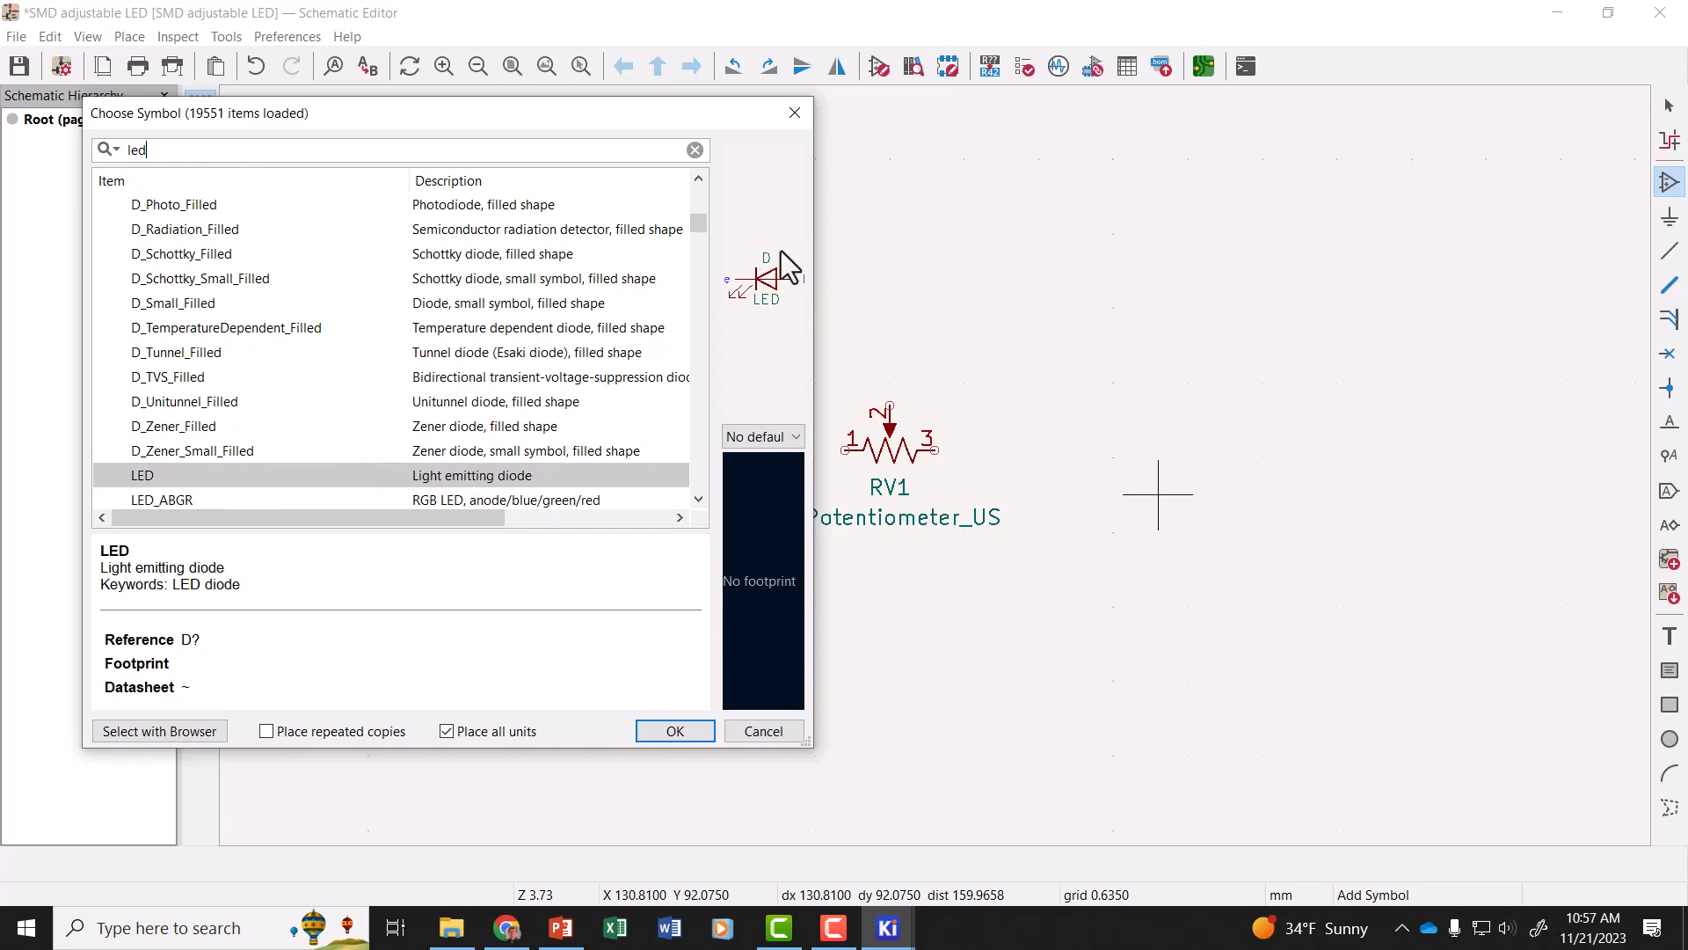
double_click(462, 478)
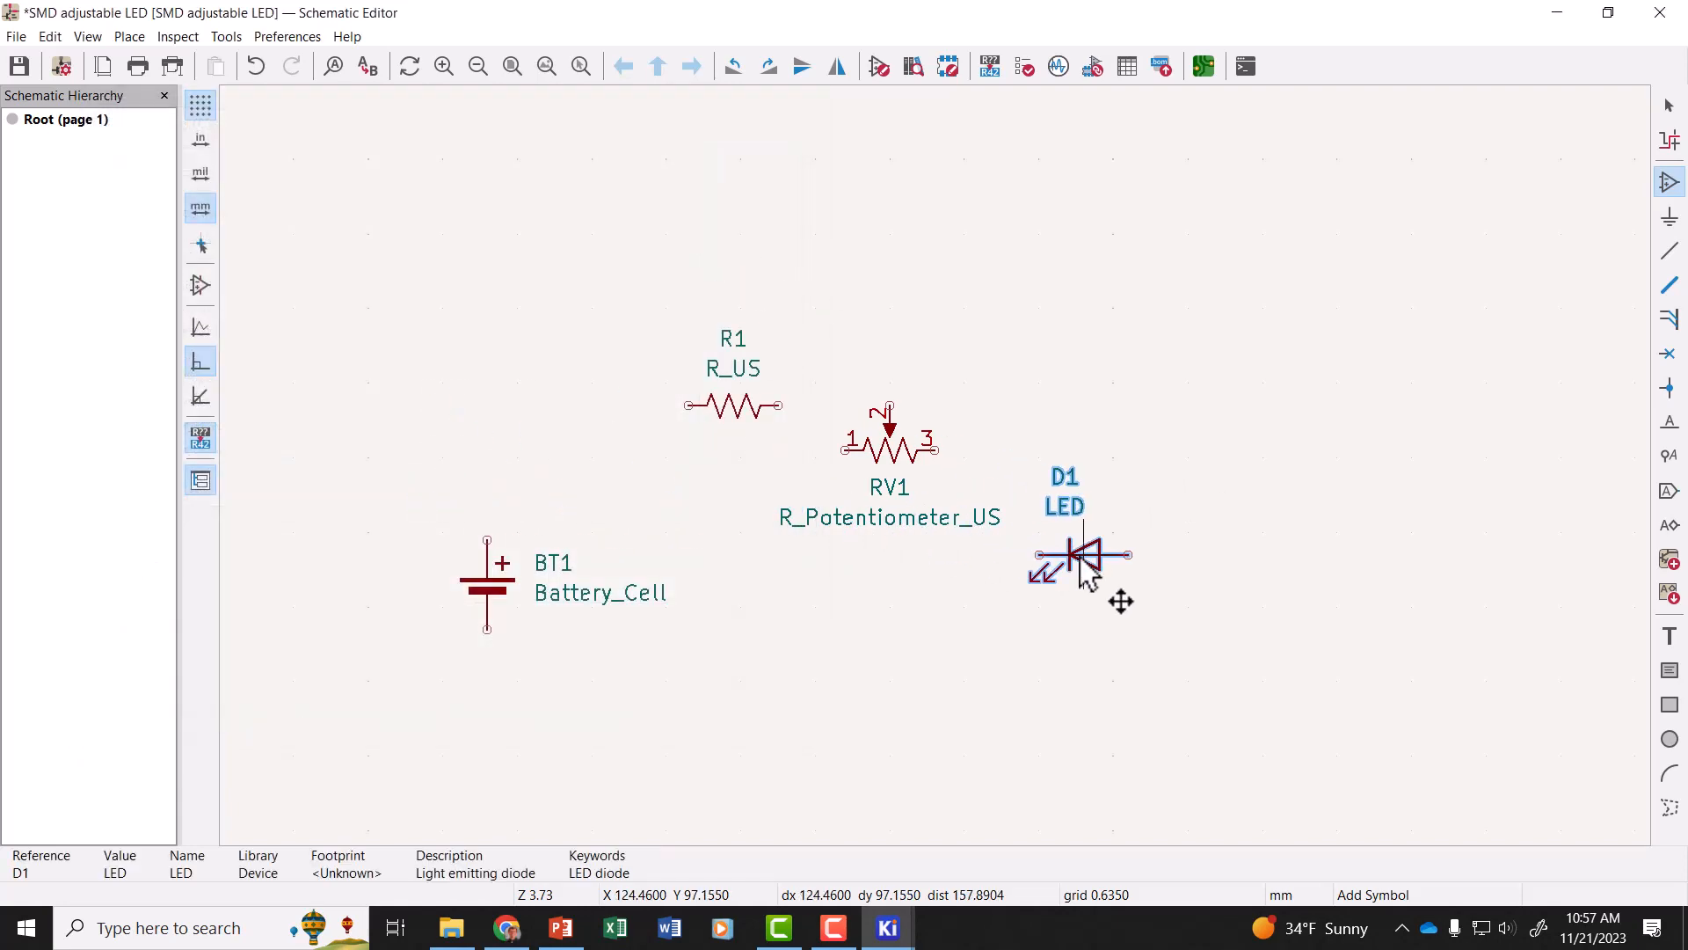
key(r)
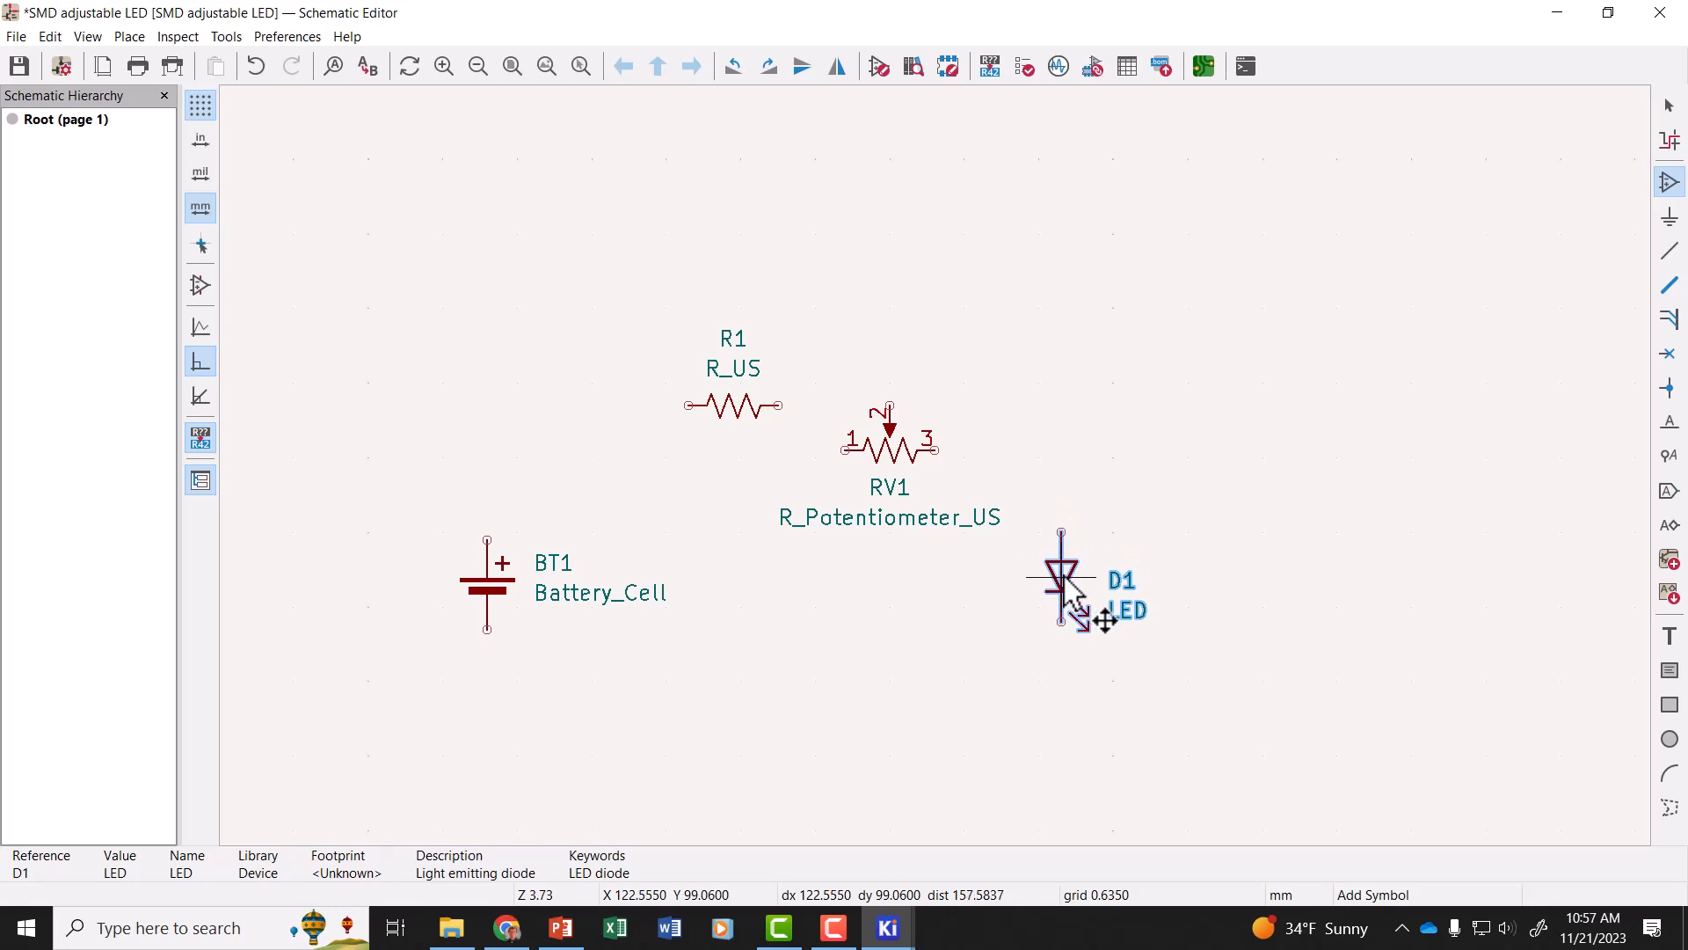
click(1066, 580)
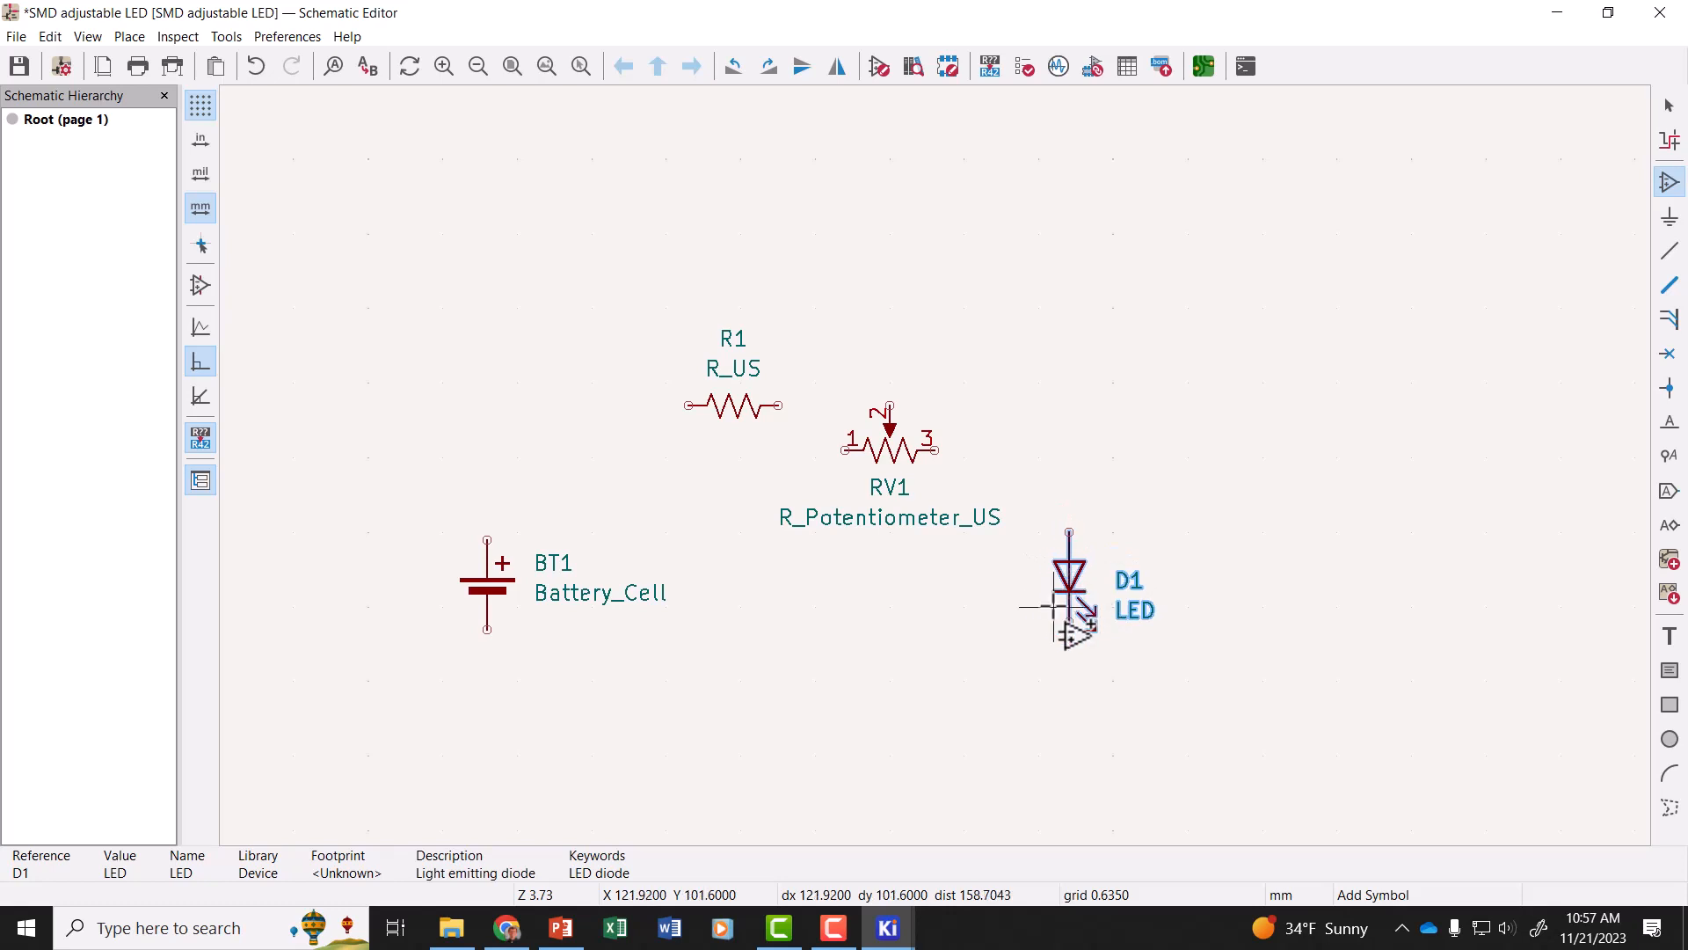
right_click(1218, 433)
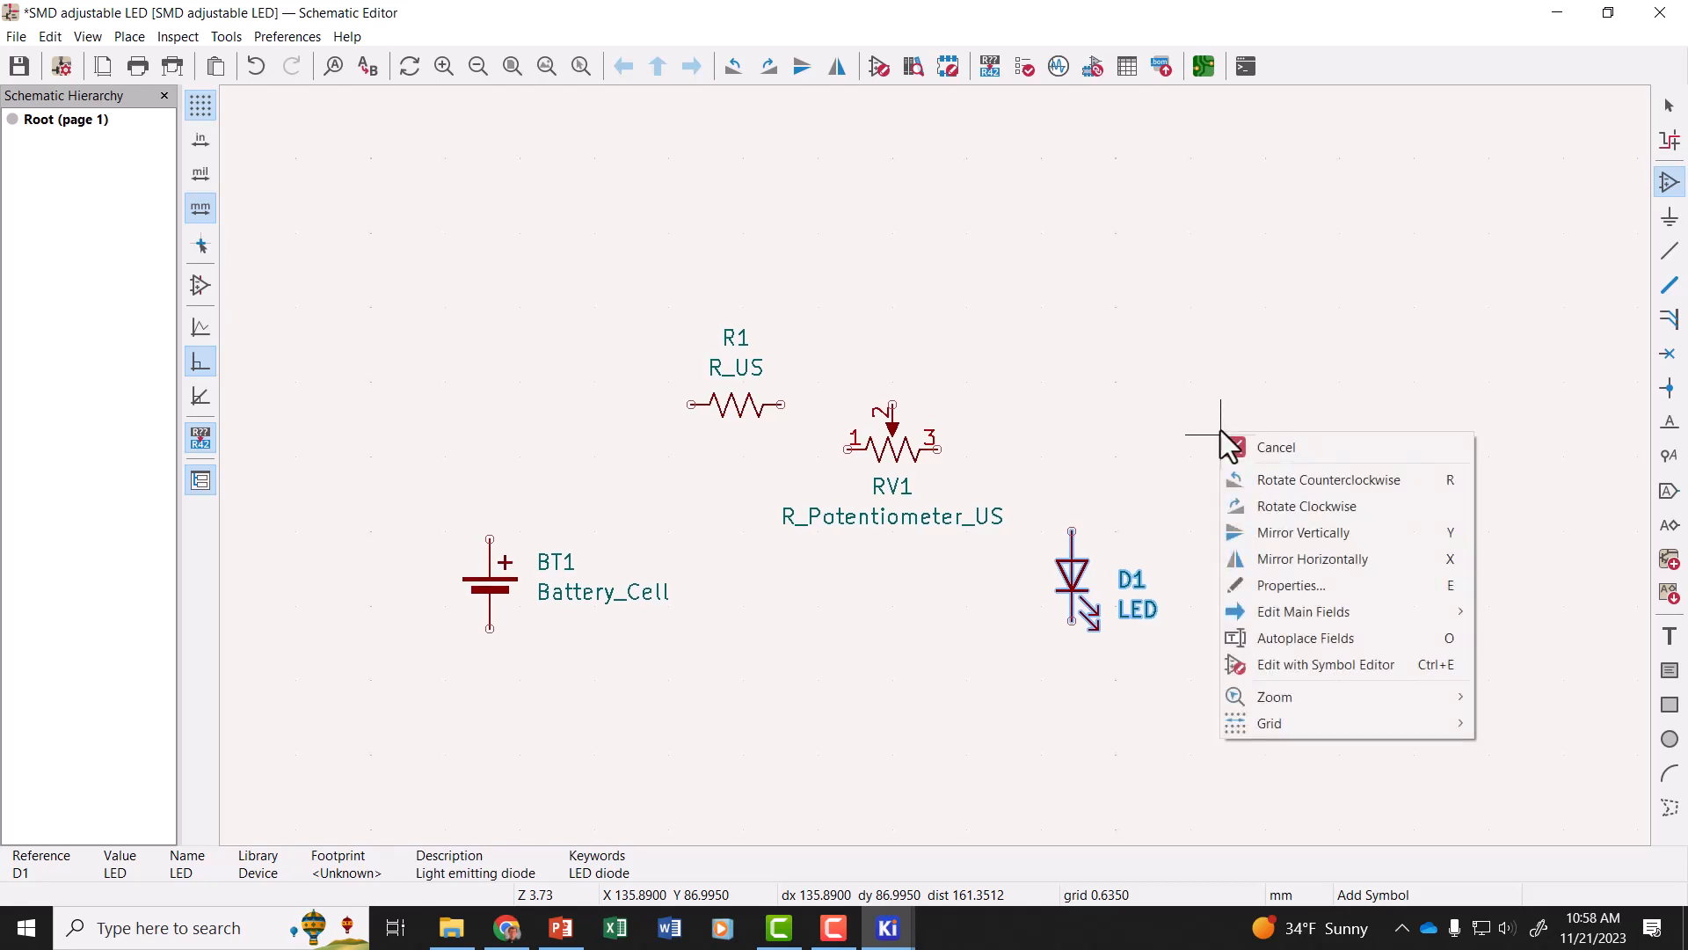
click(1254, 446)
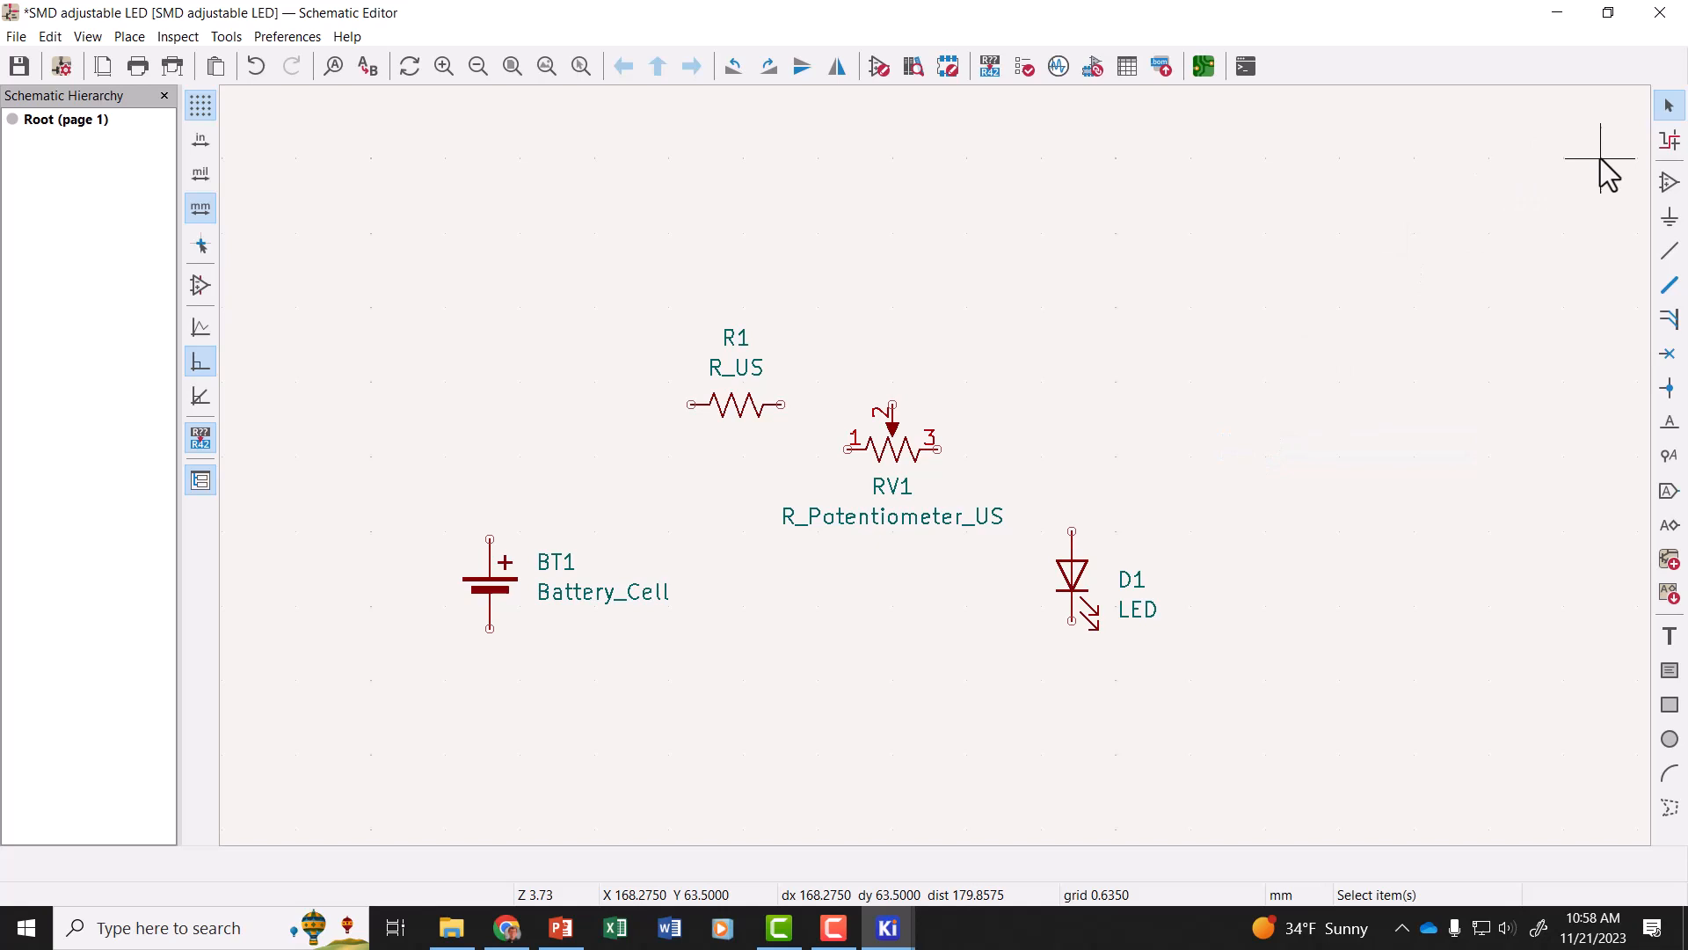
click(1085, 592)
click(1671, 109)
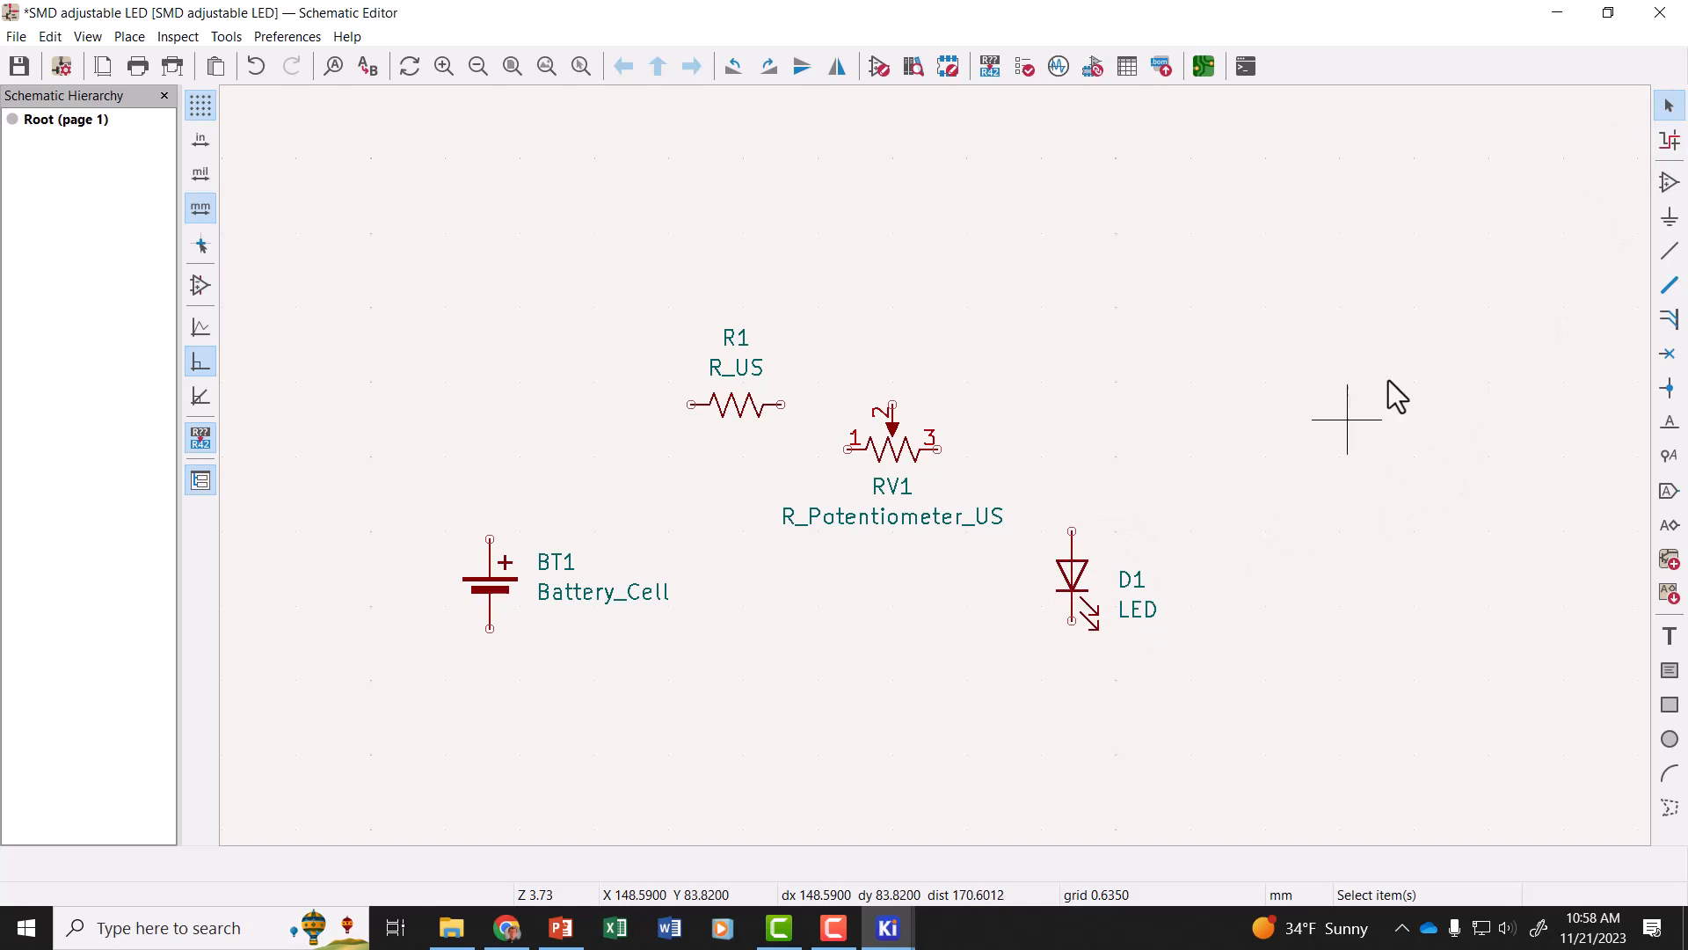
- Wire the battery's positive terminal to the resistor's left pin and the resistor's right pin to the potentiometer's wiper pin 2
click(1670, 253)
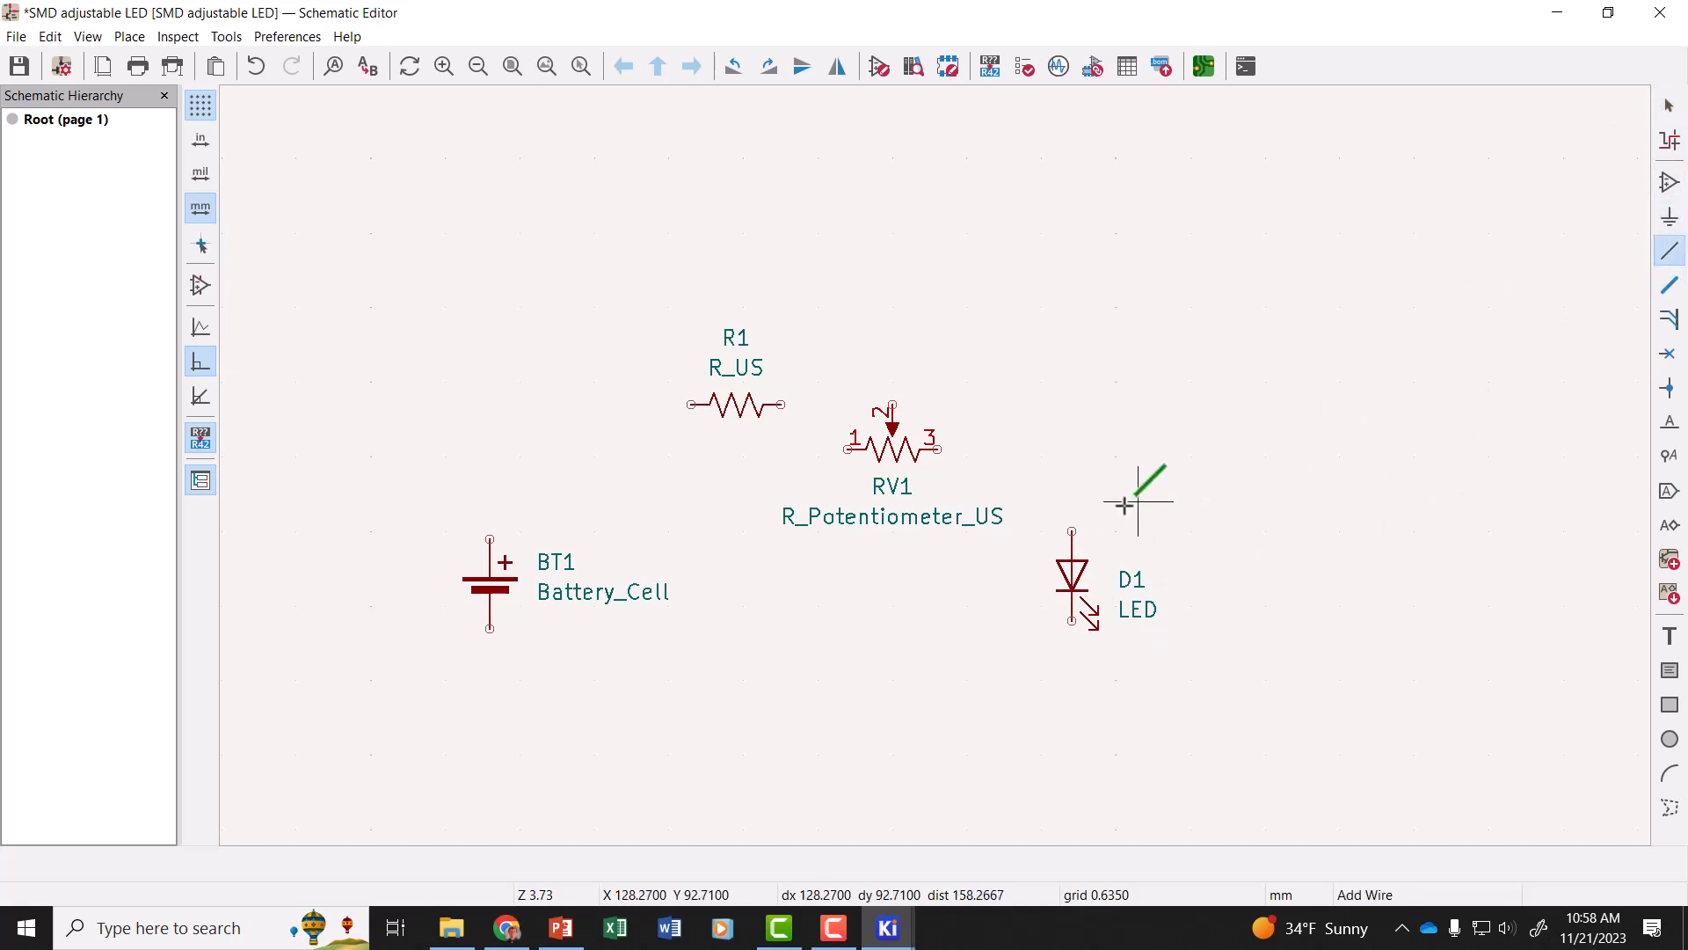
click(490, 539)
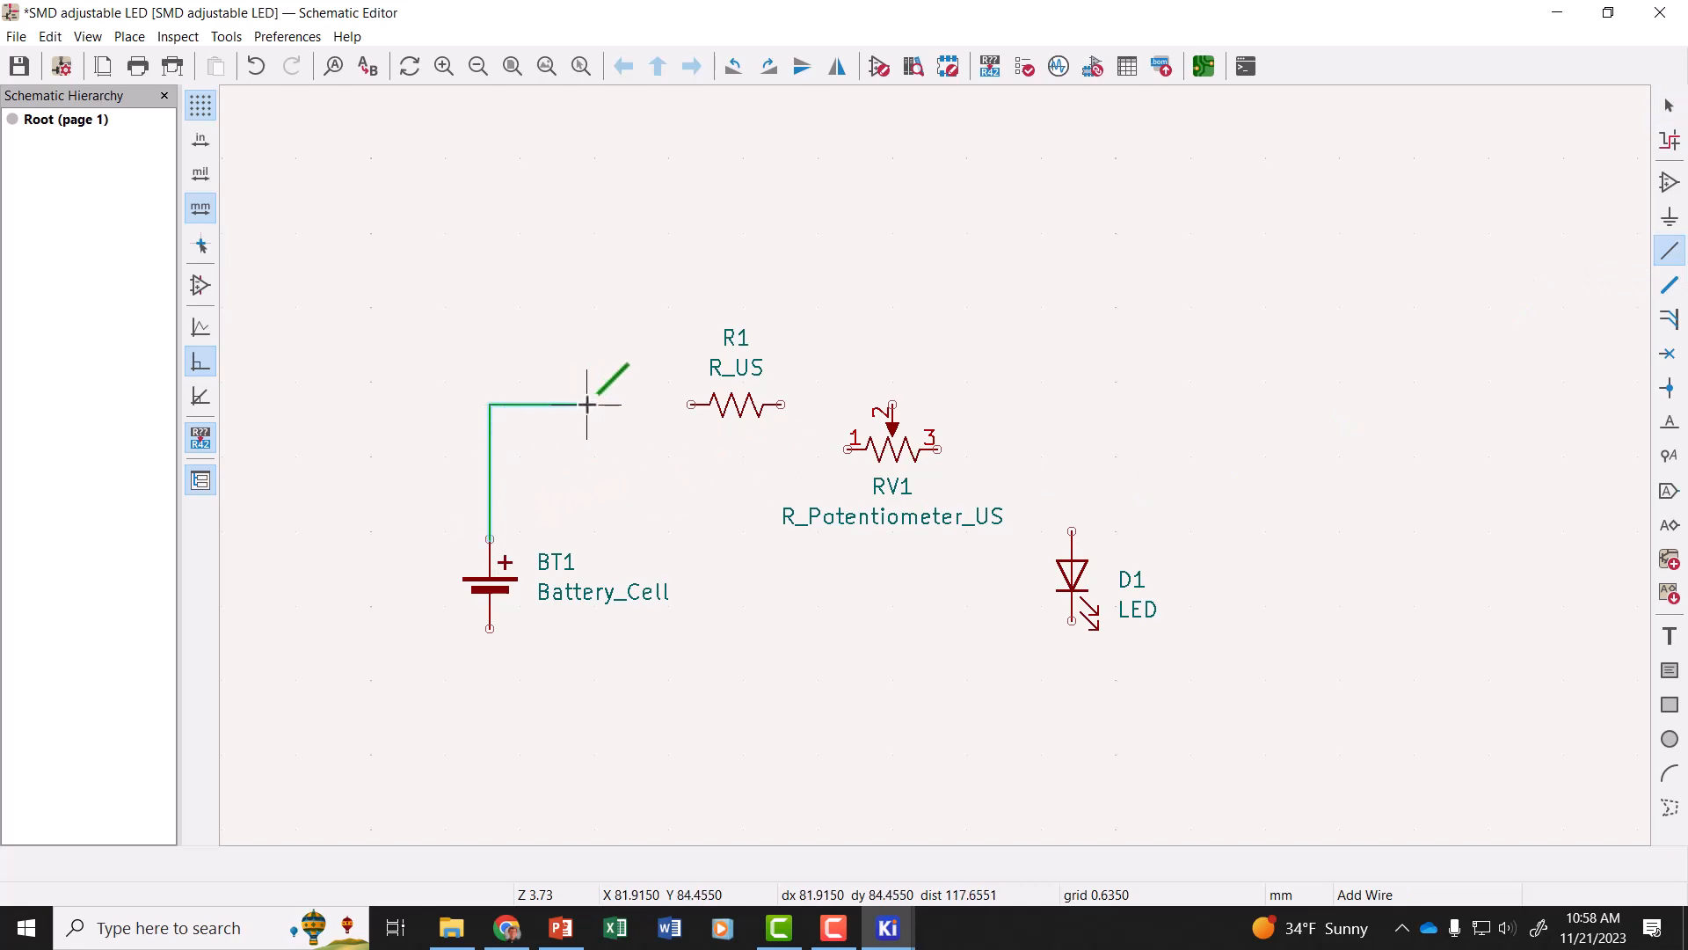
click(692, 404)
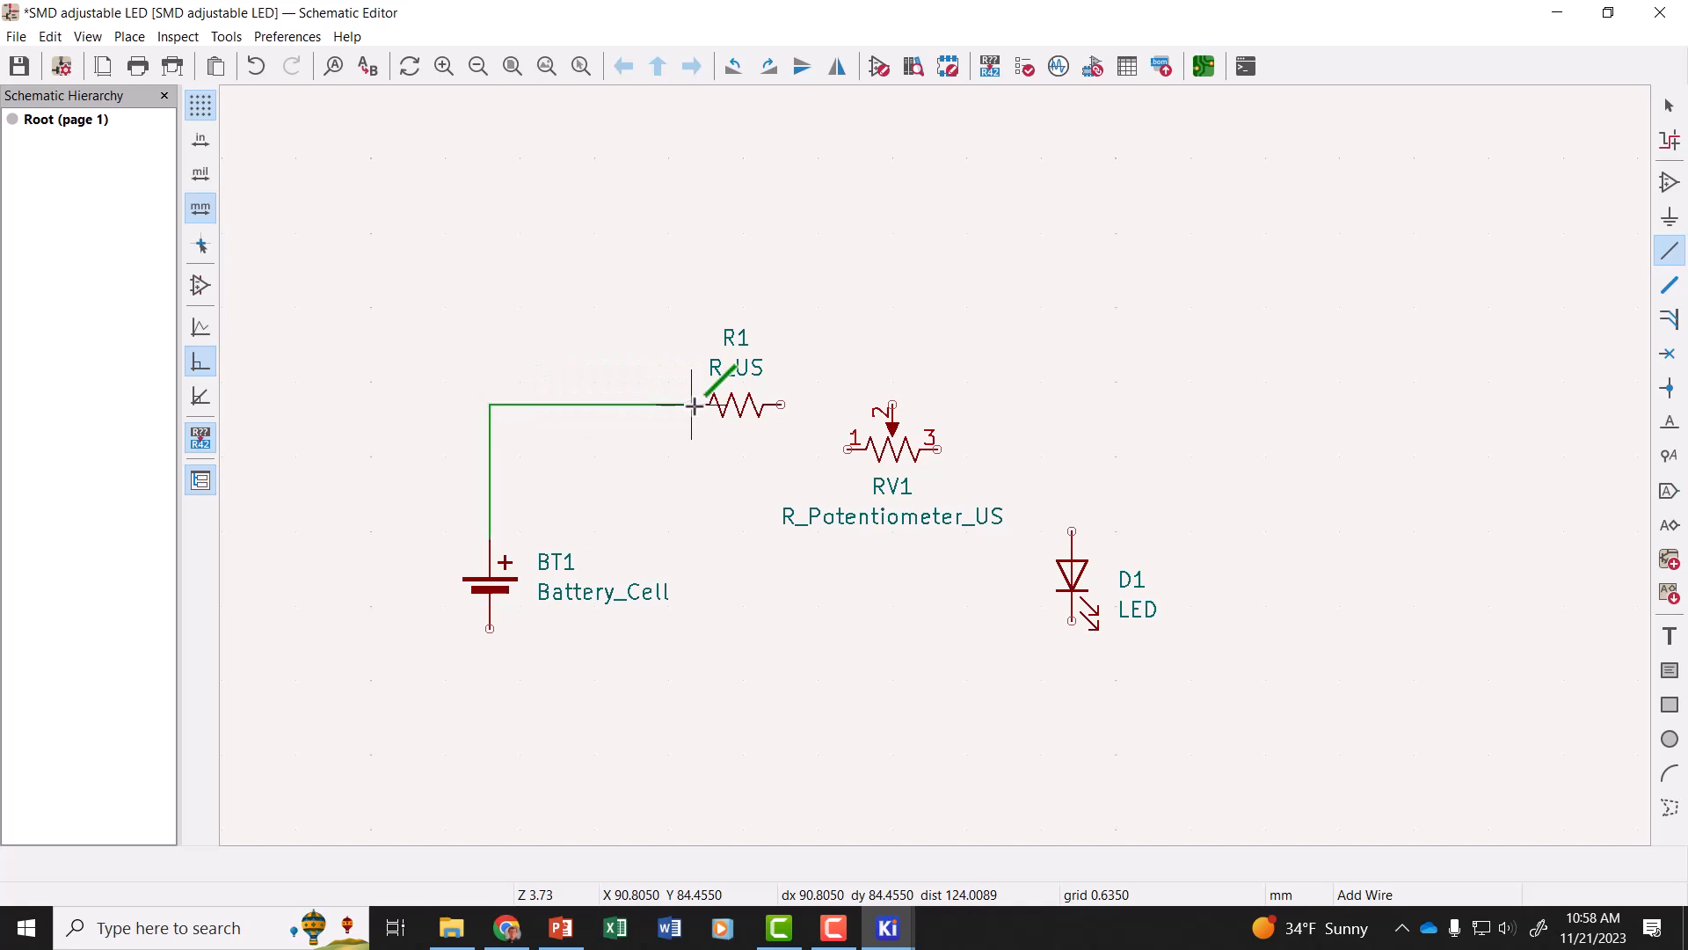
click(780, 405)
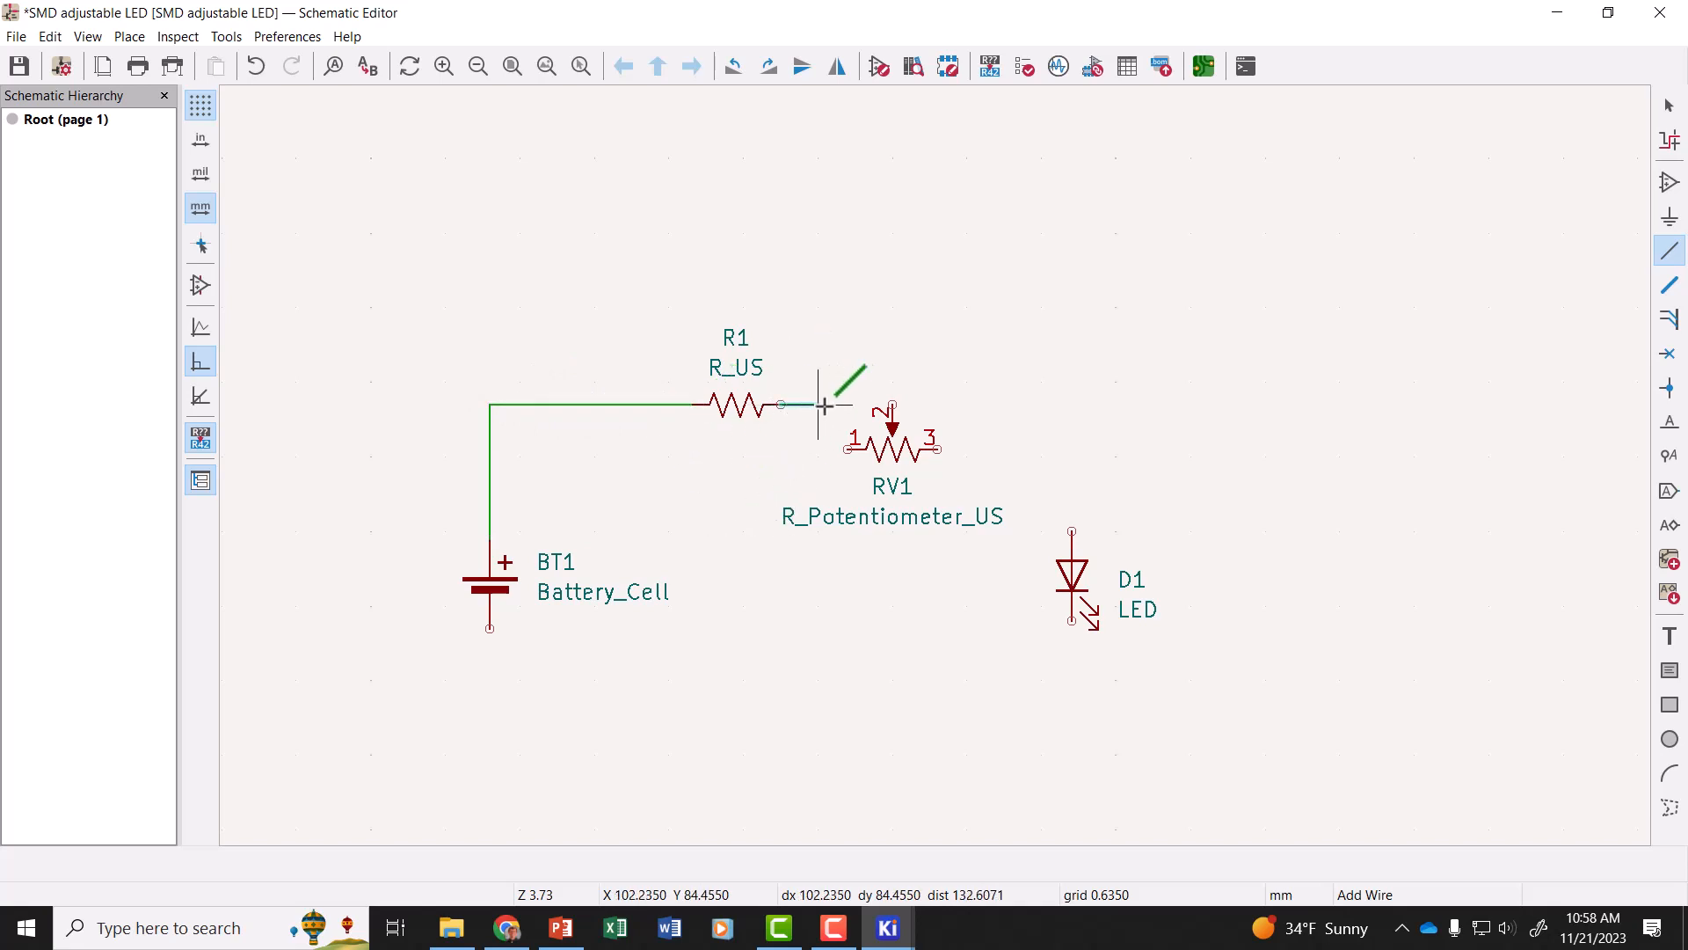
click(892, 404)
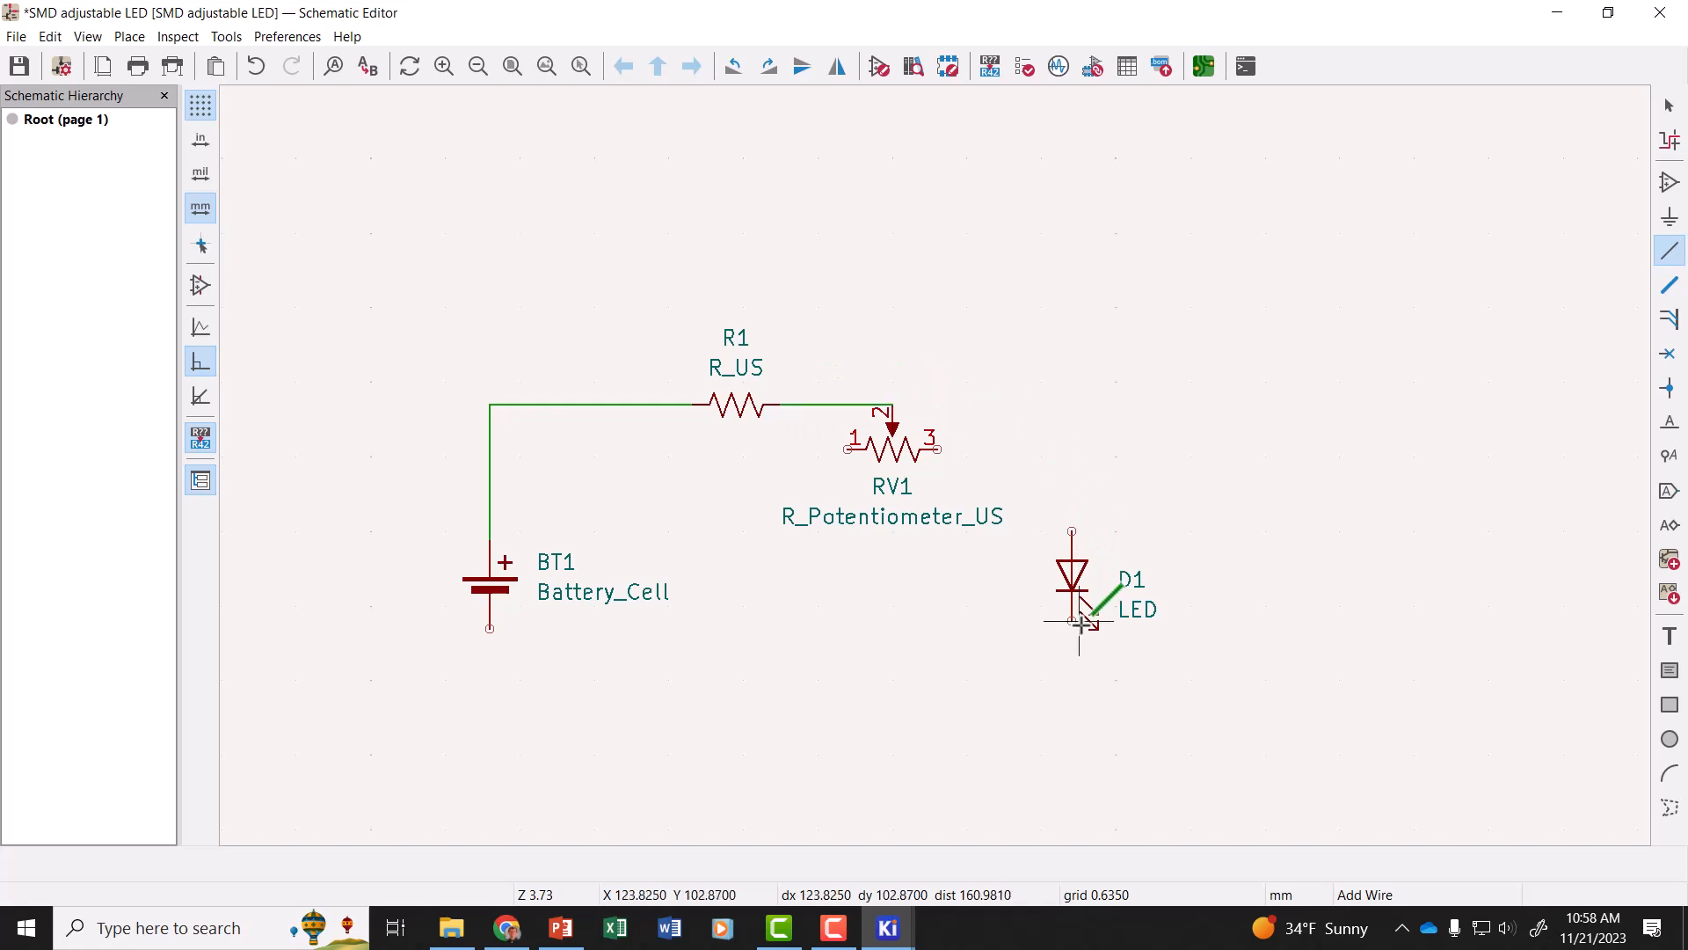
- Wire the potentiometer's pin 3 to the LED's upper pin and the LED's lower pin to the battery's negative terminal, ending wiring
click(938, 449)
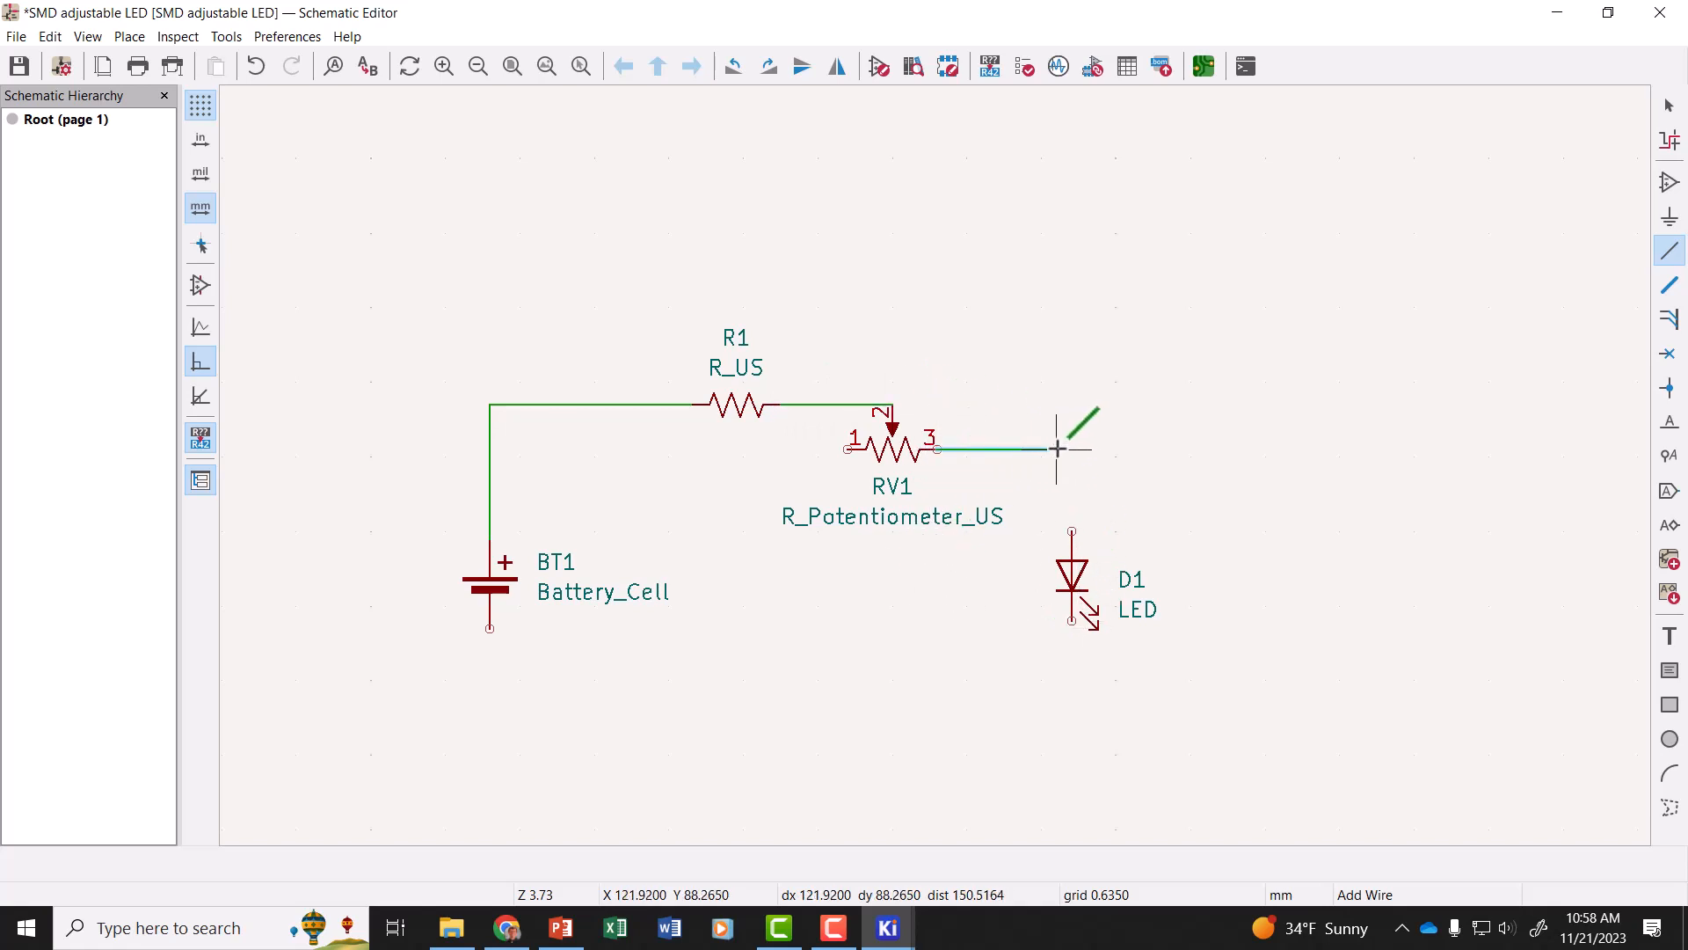
click(1072, 532)
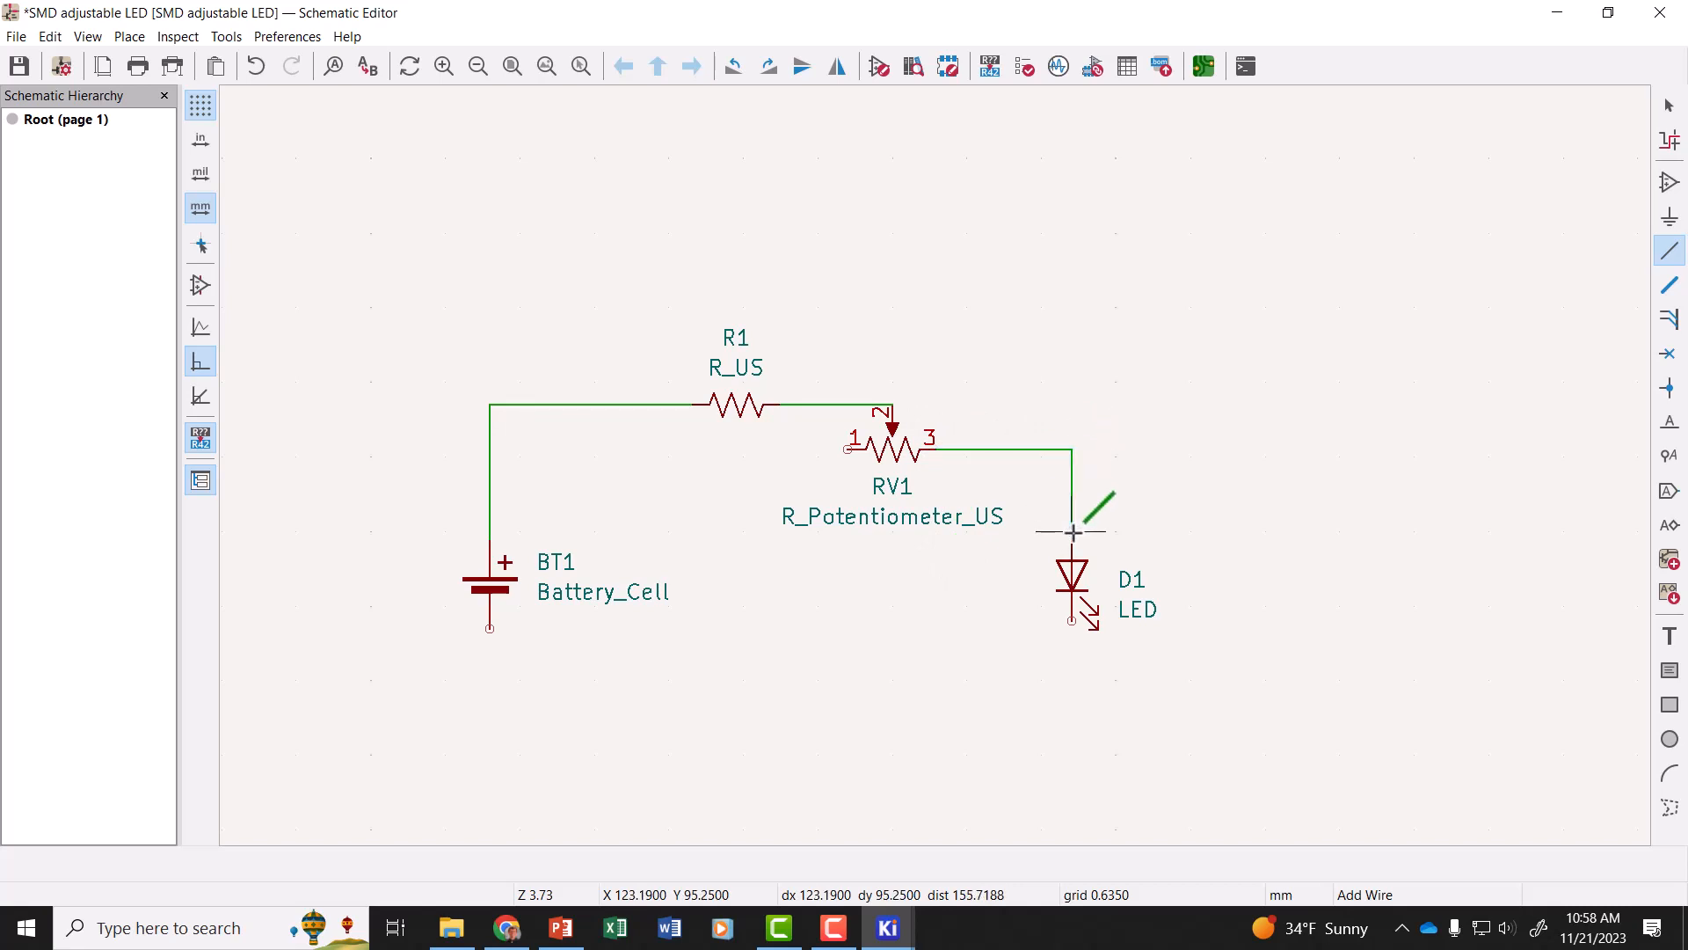
click(1072, 621)
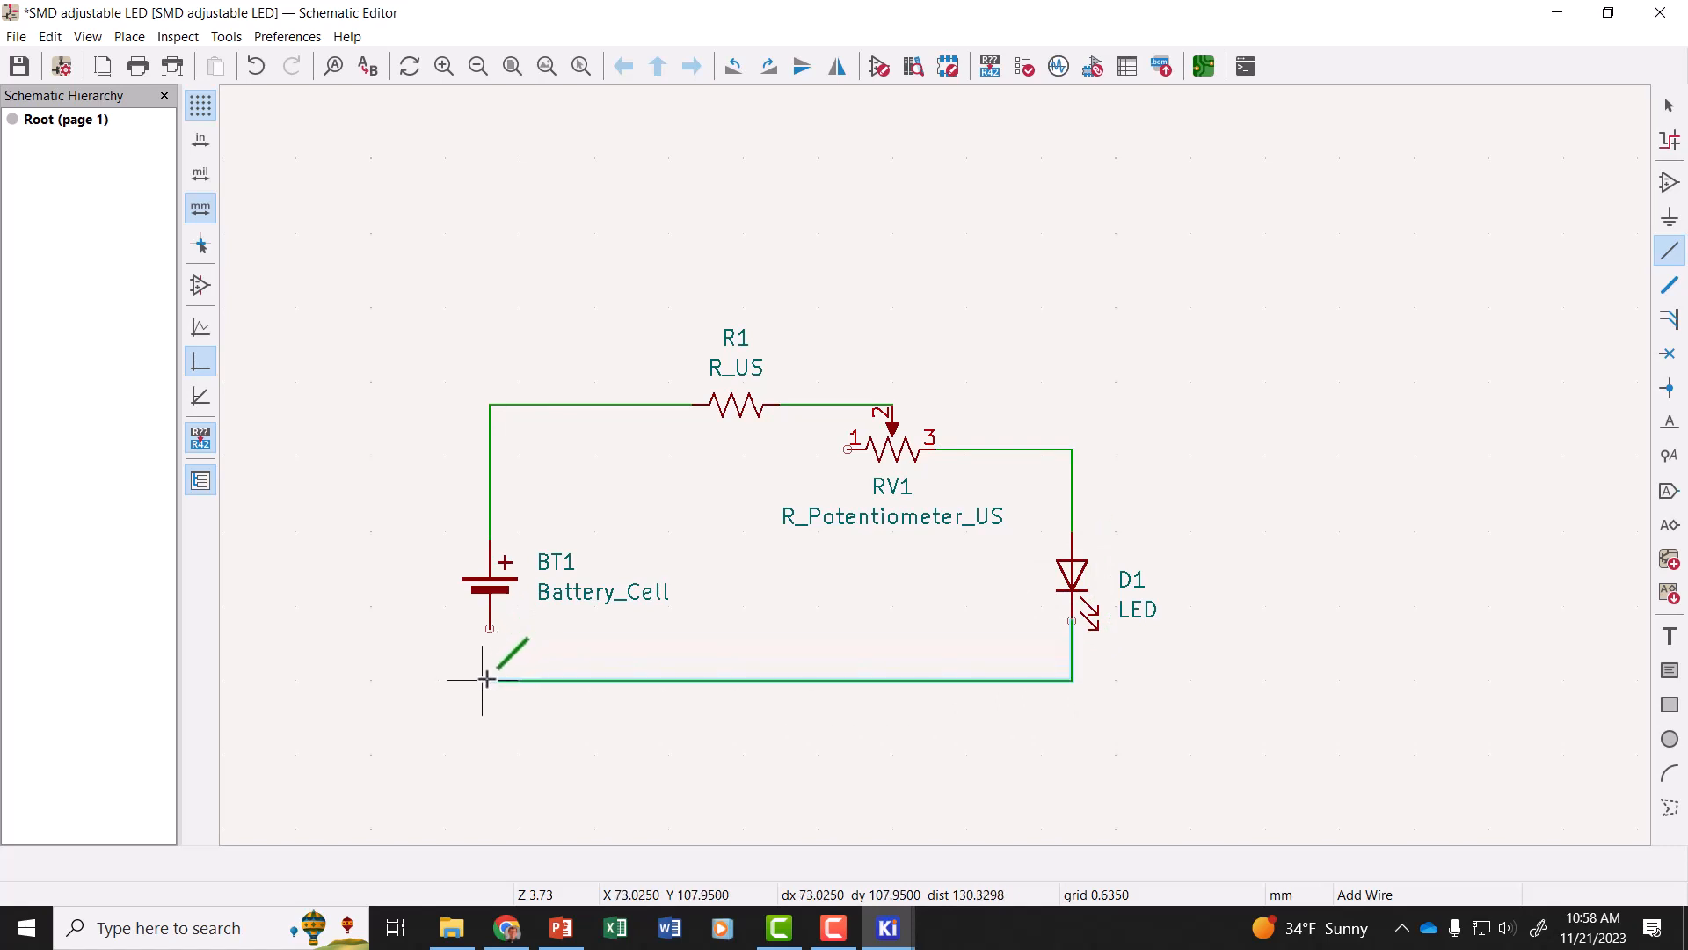
click(490, 628)
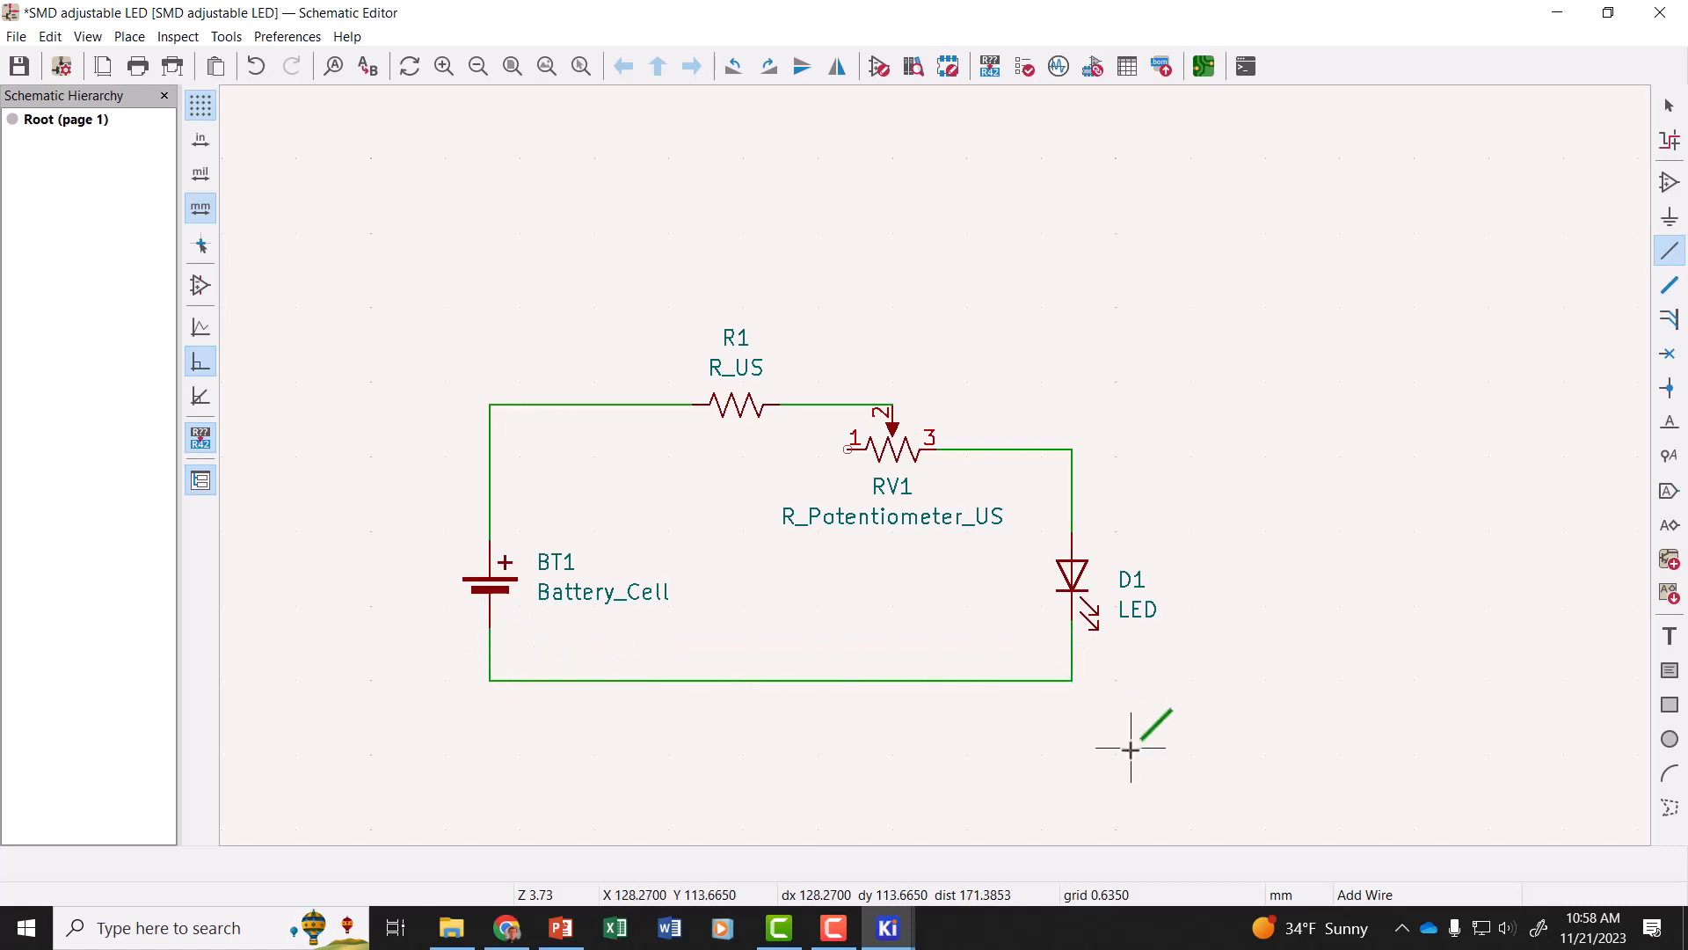
click(1670, 107)
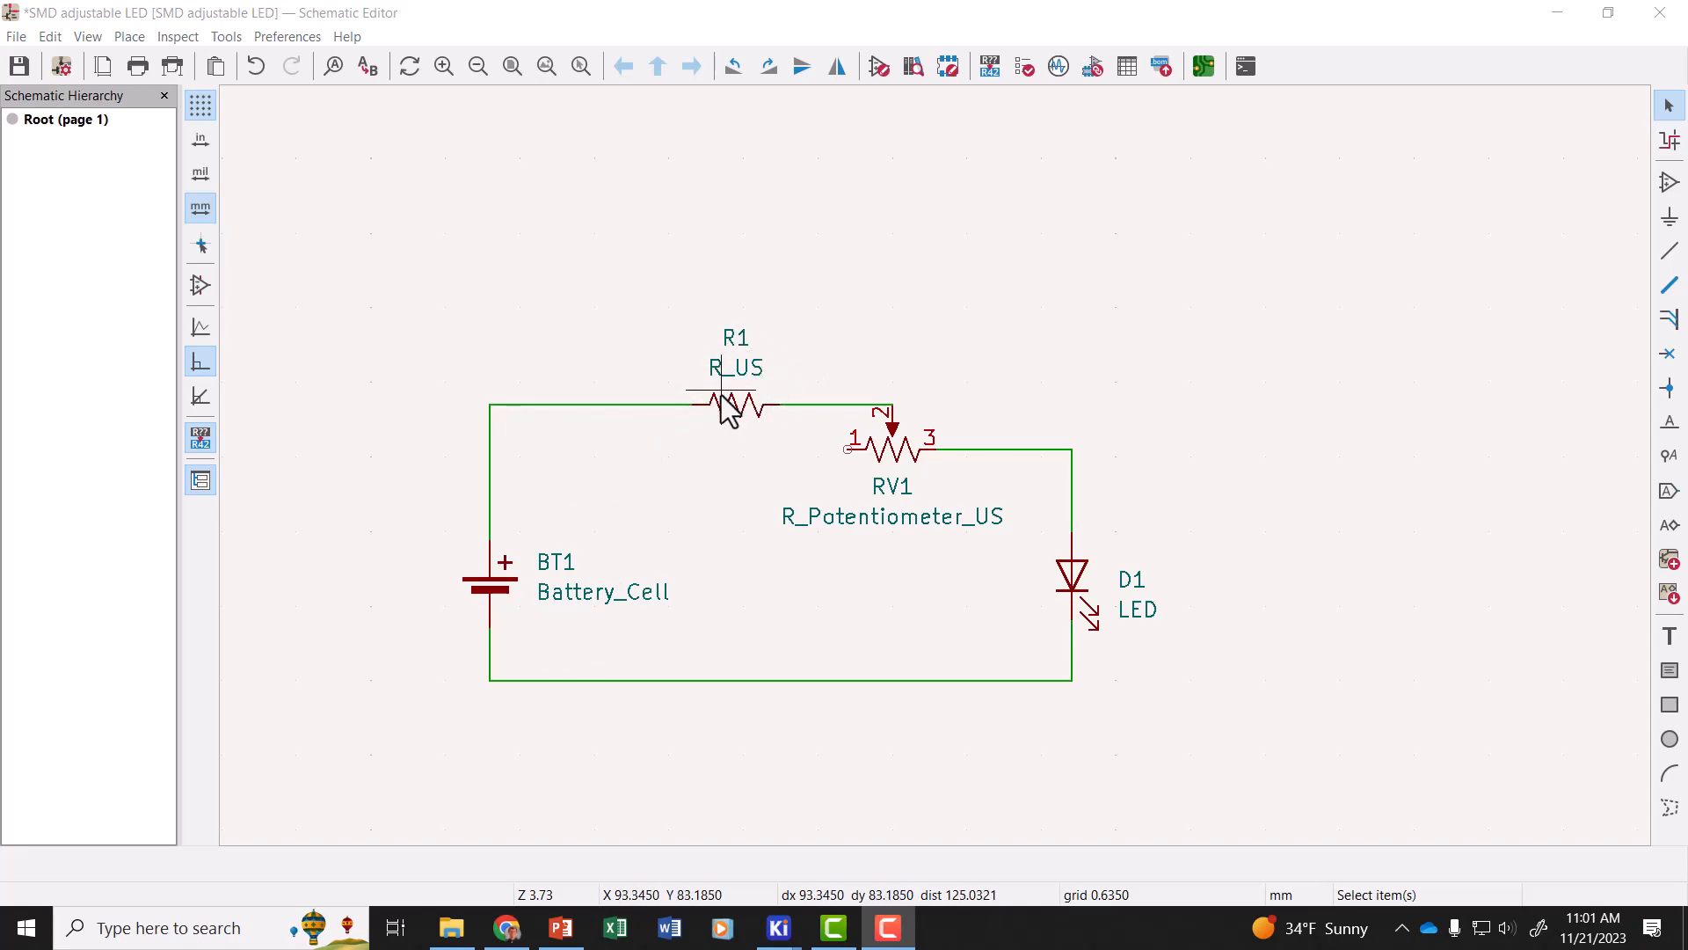
- Open the properties of resistor R1 and set its value to 220
double_click(737, 409)
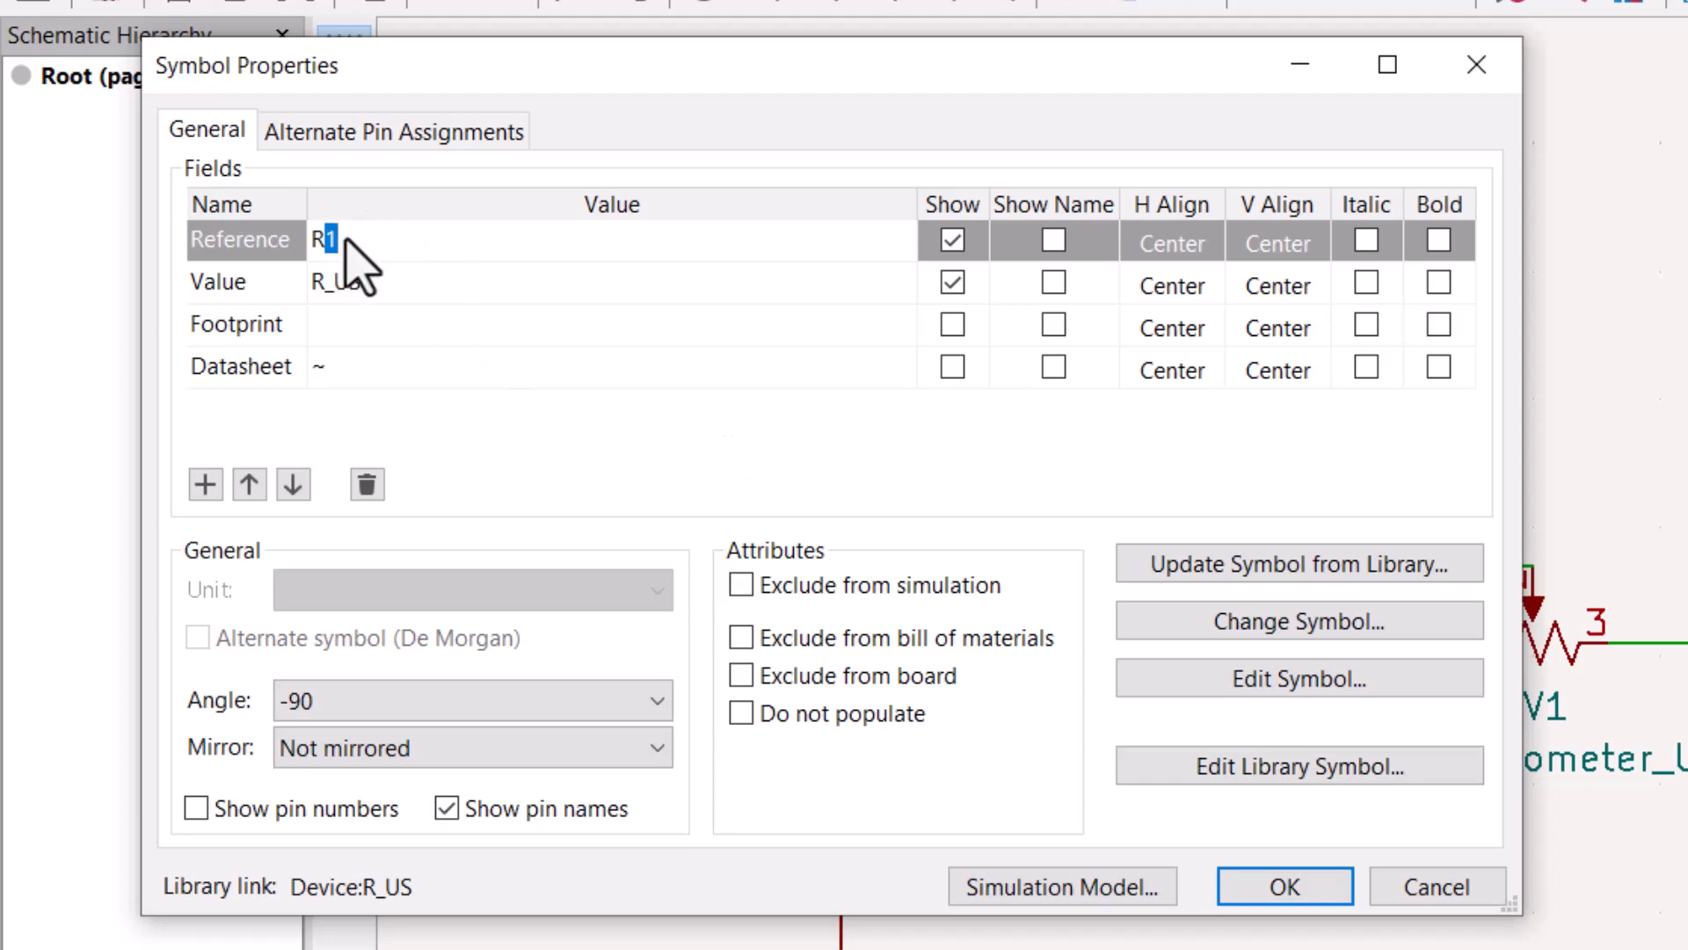
click(362, 280)
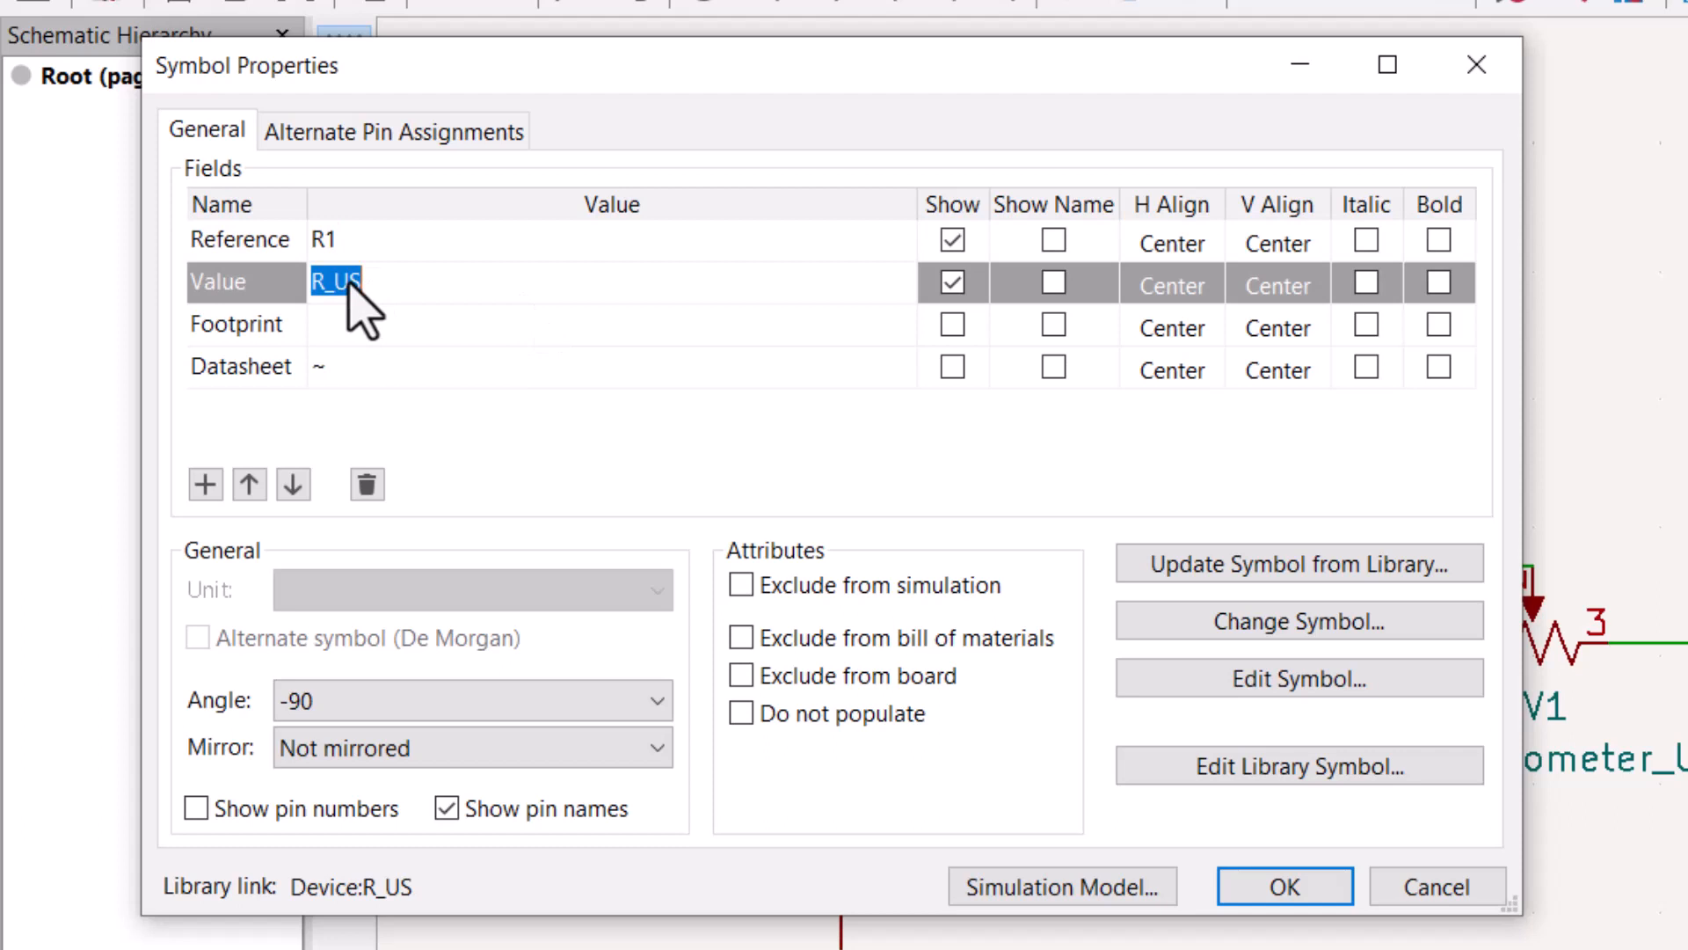
text(220)
- Assign the footprint R_1206_3216Metric from the Resistor_SMD library to resistor R1
click(368, 327)
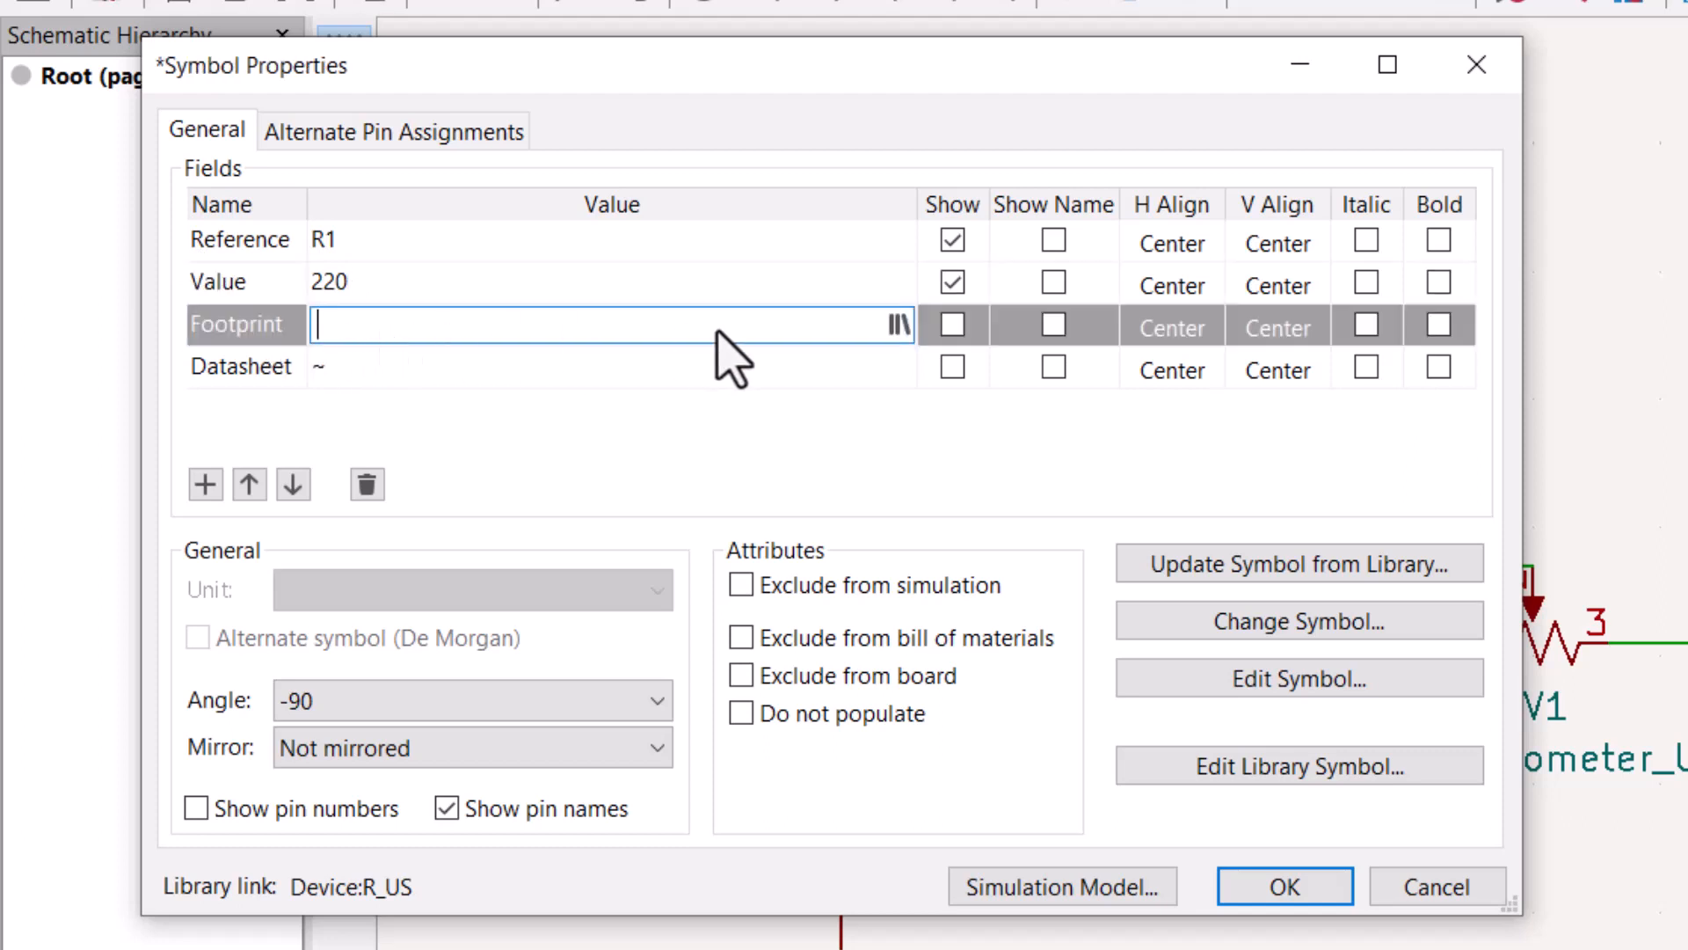
click(899, 326)
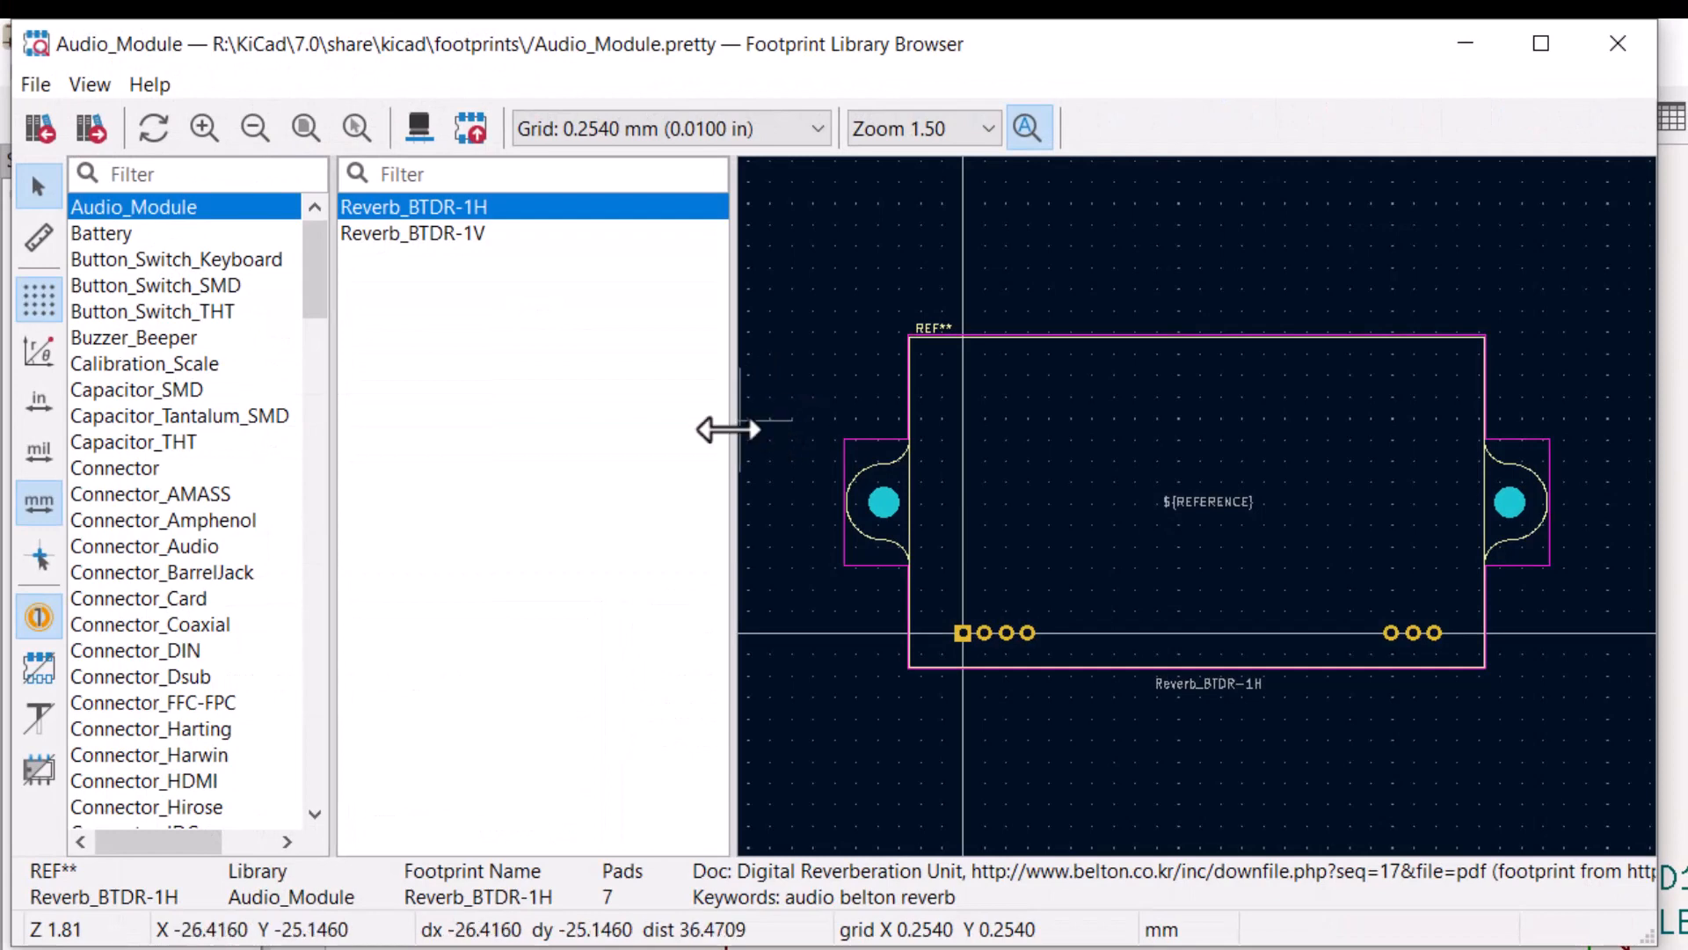
click(167, 174)
text(resistor)
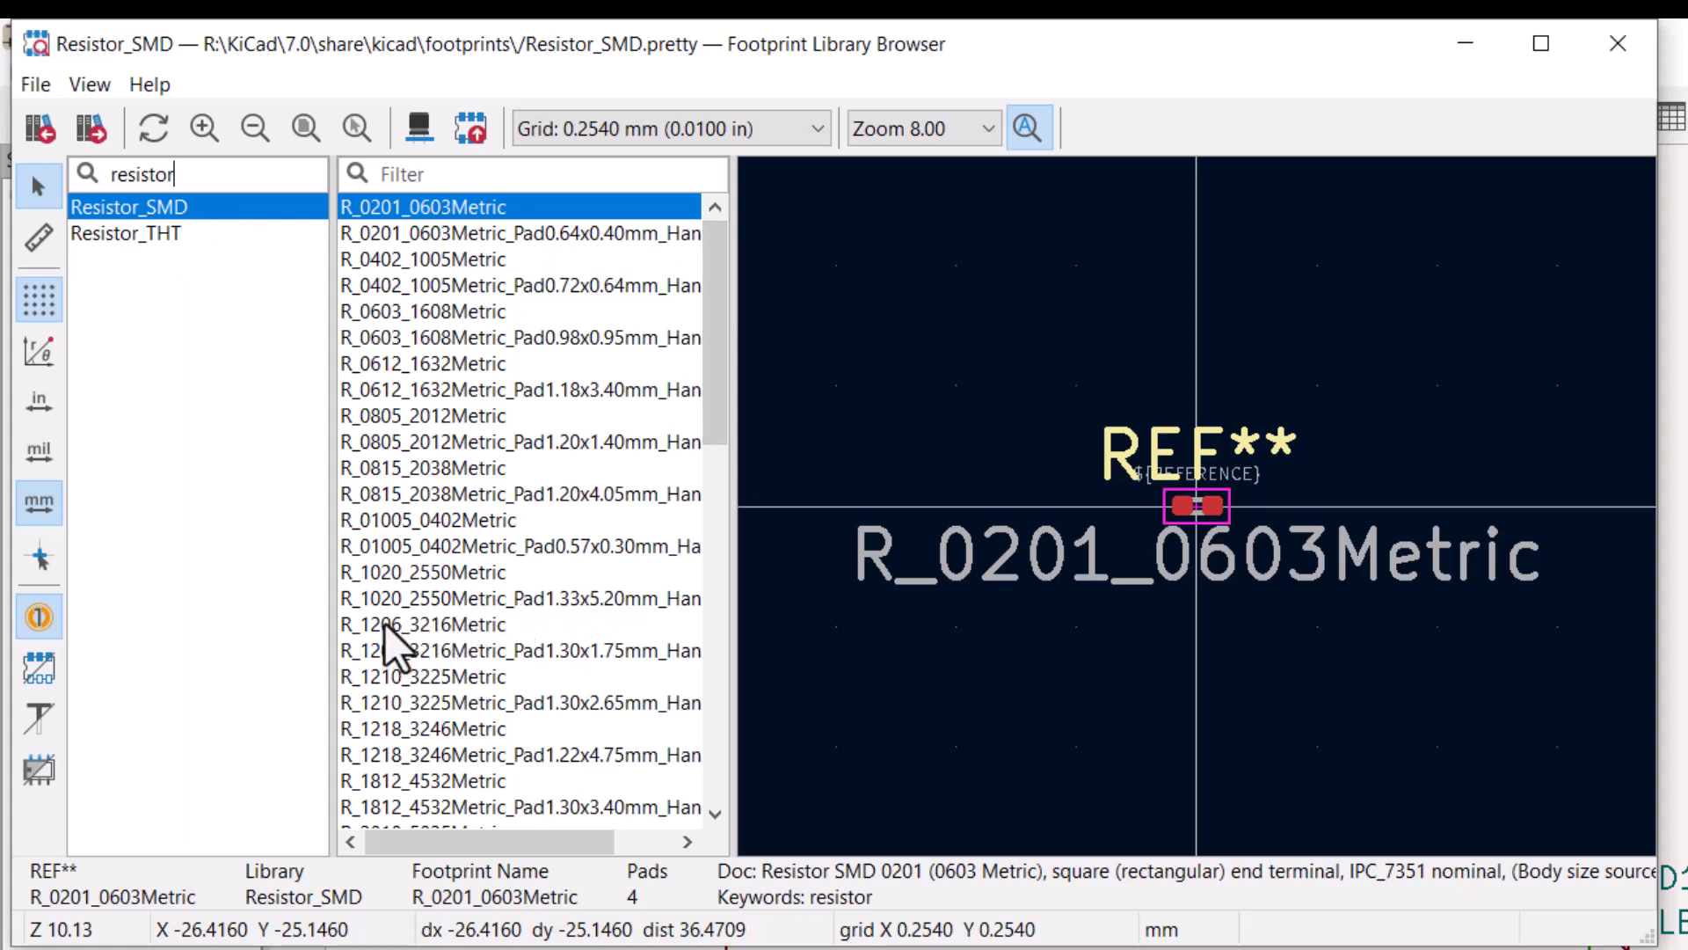
scroll(396, 595, down, 1)
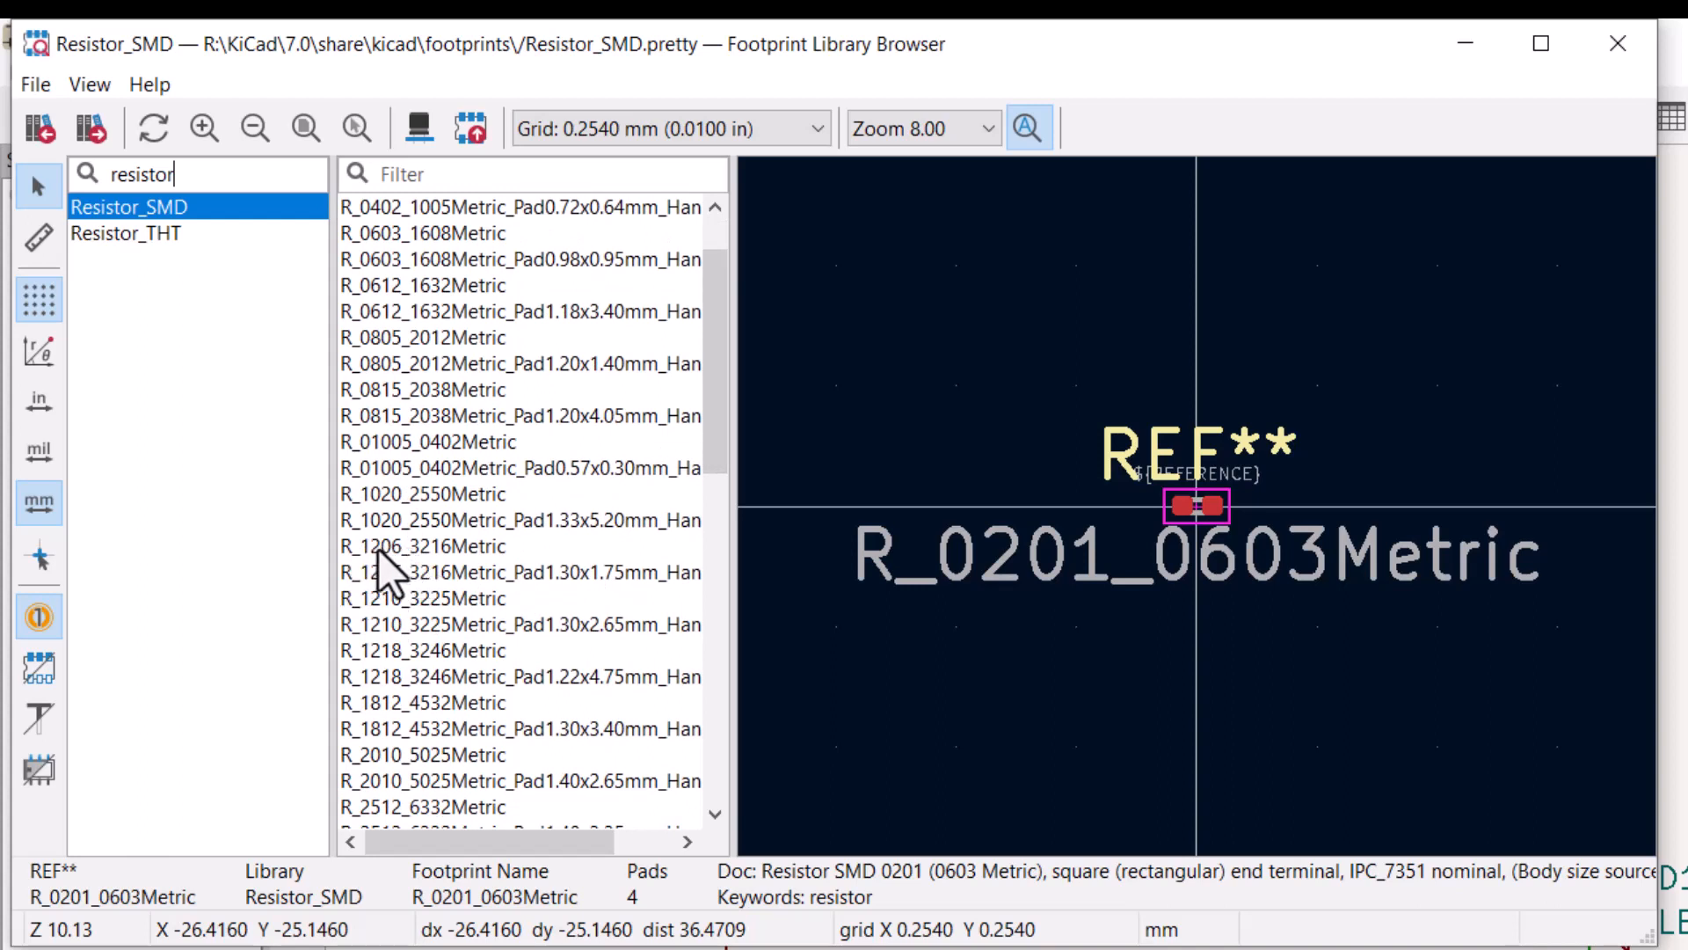
click(392, 545)
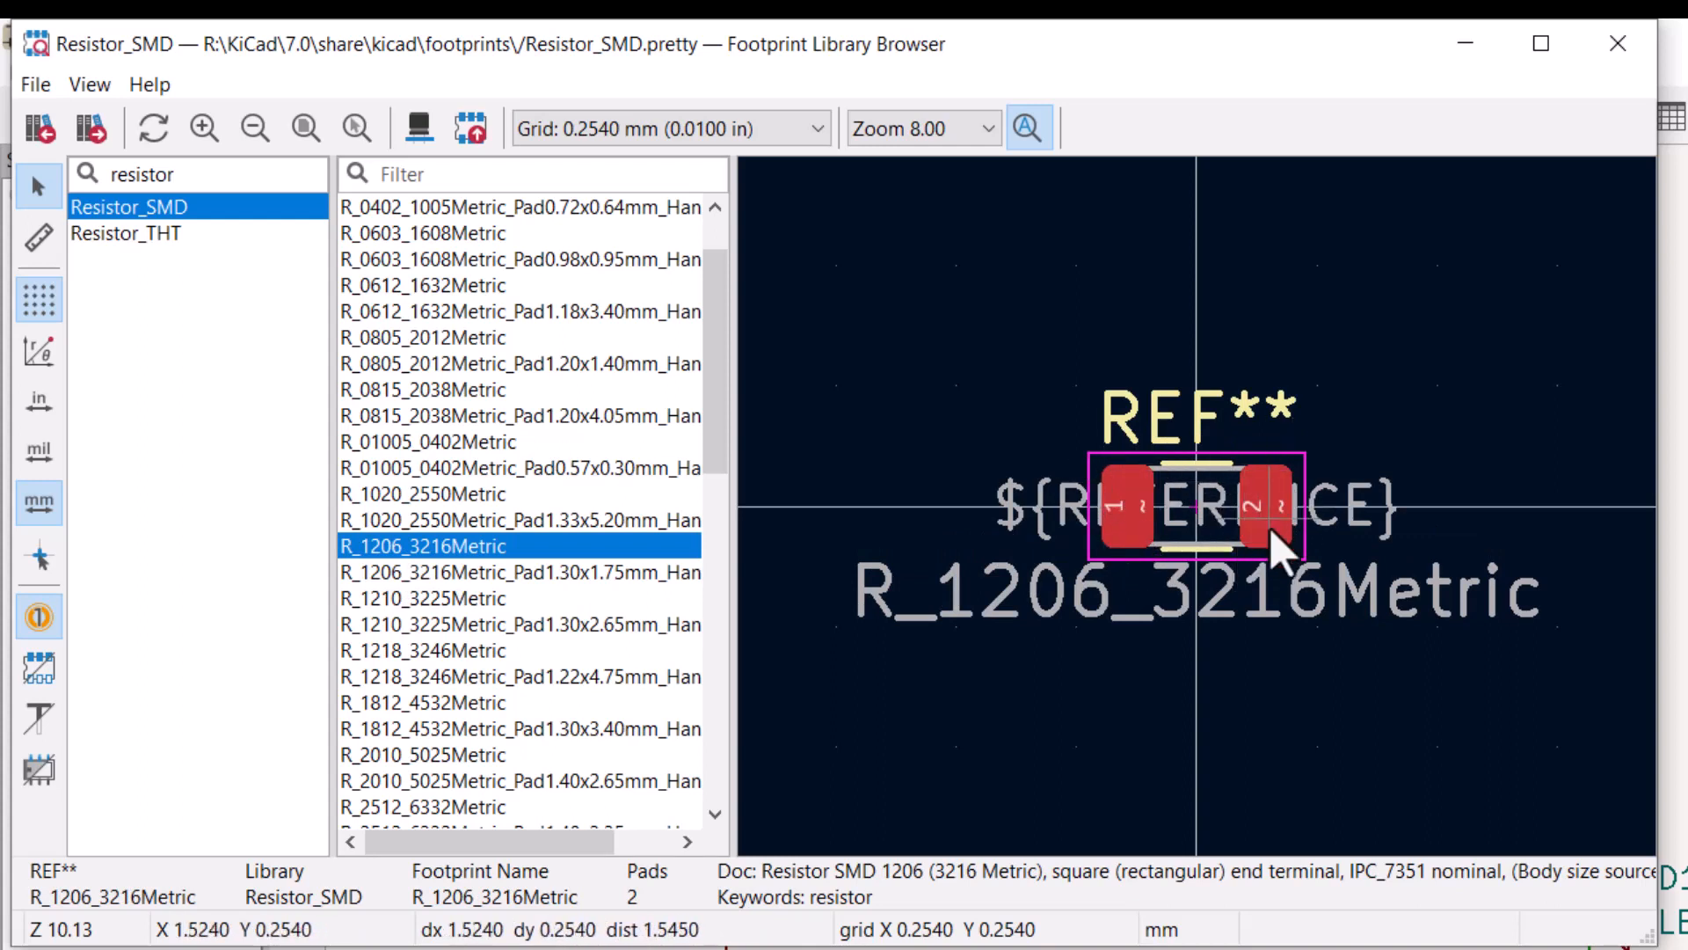
double_click(461, 547)
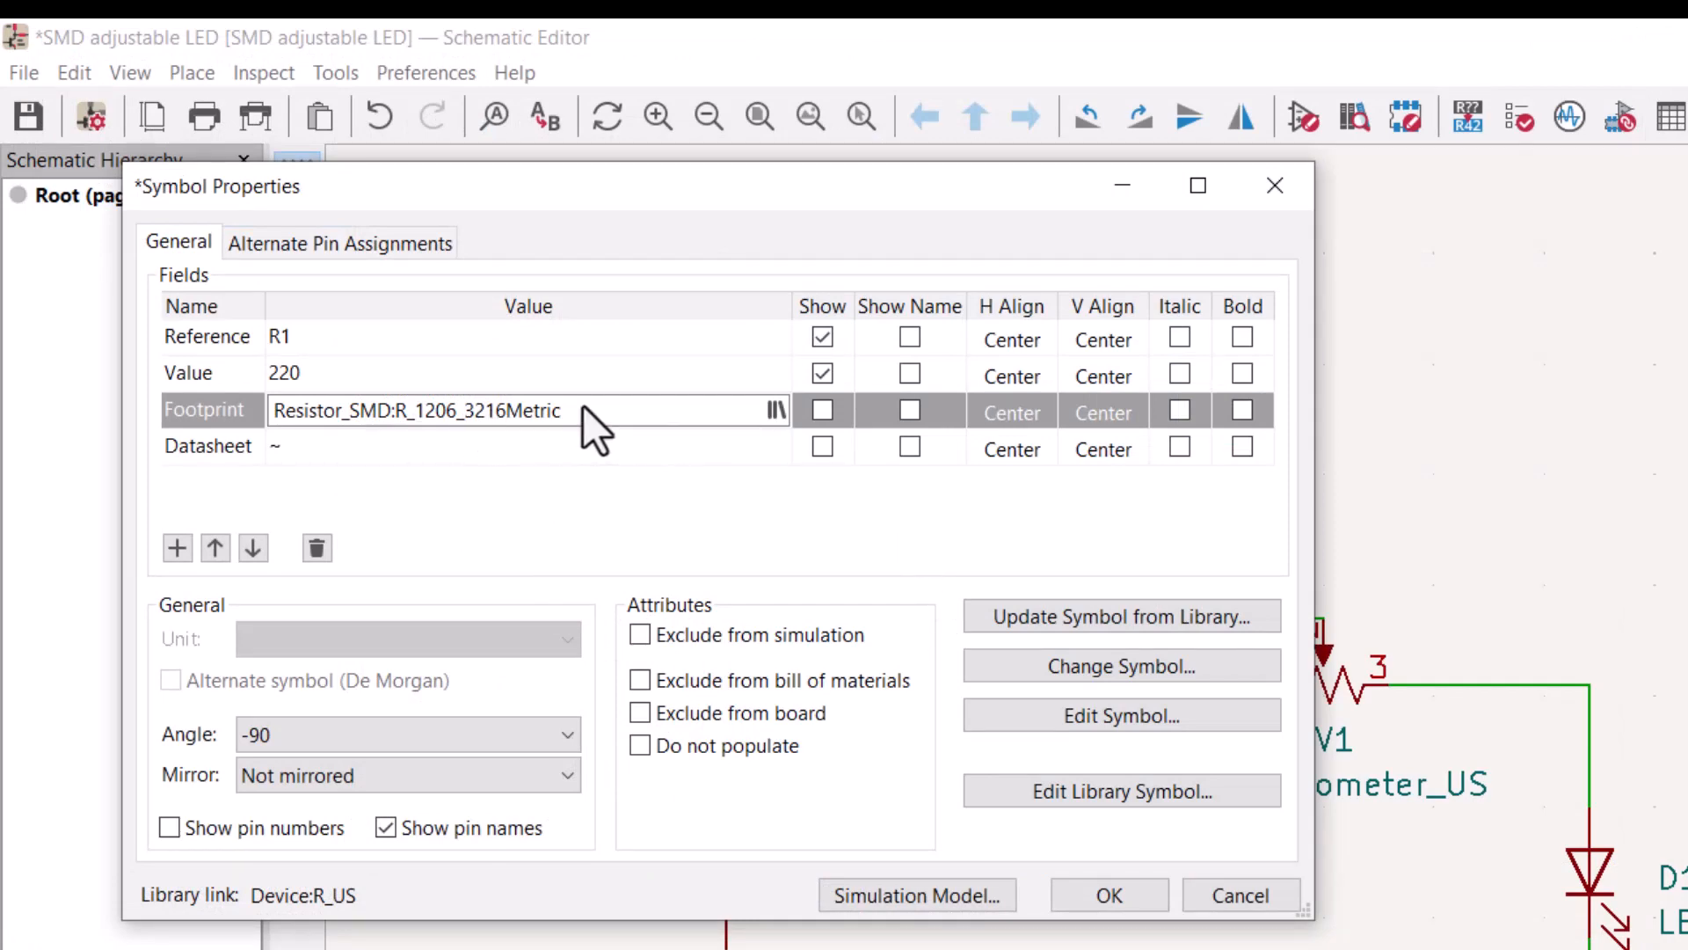
- Go to R1's Datasheet field, switch to the Mouser website and open the saved project "SMD labs"
click(456, 447)
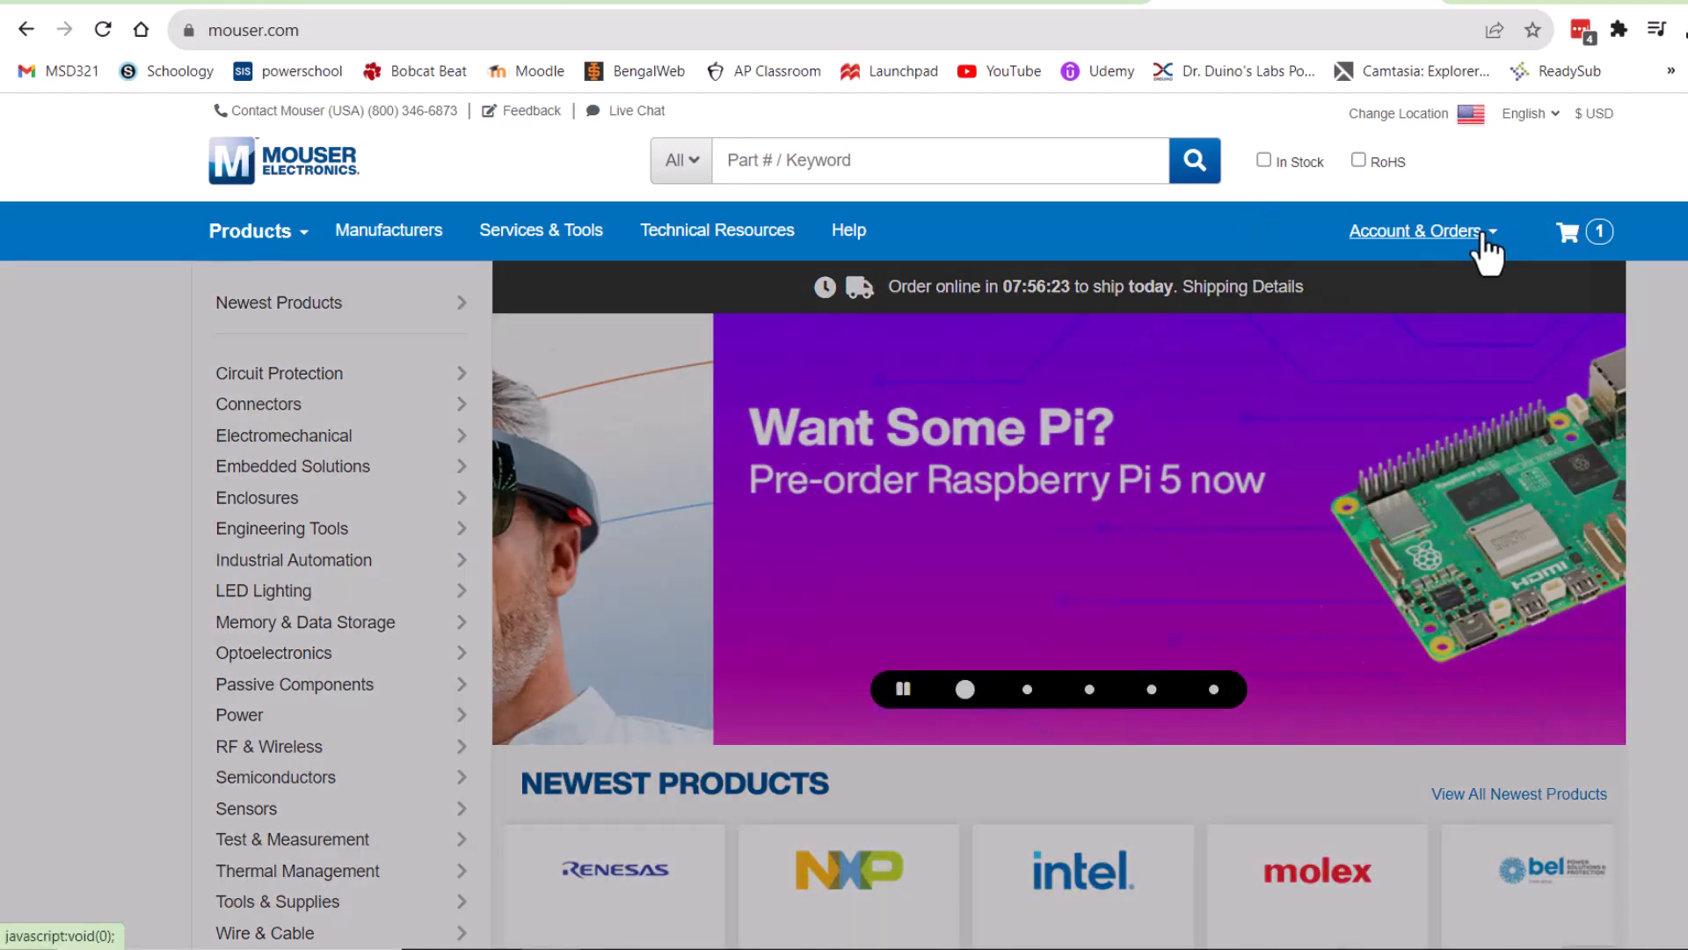
mouse_move(1486, 249)
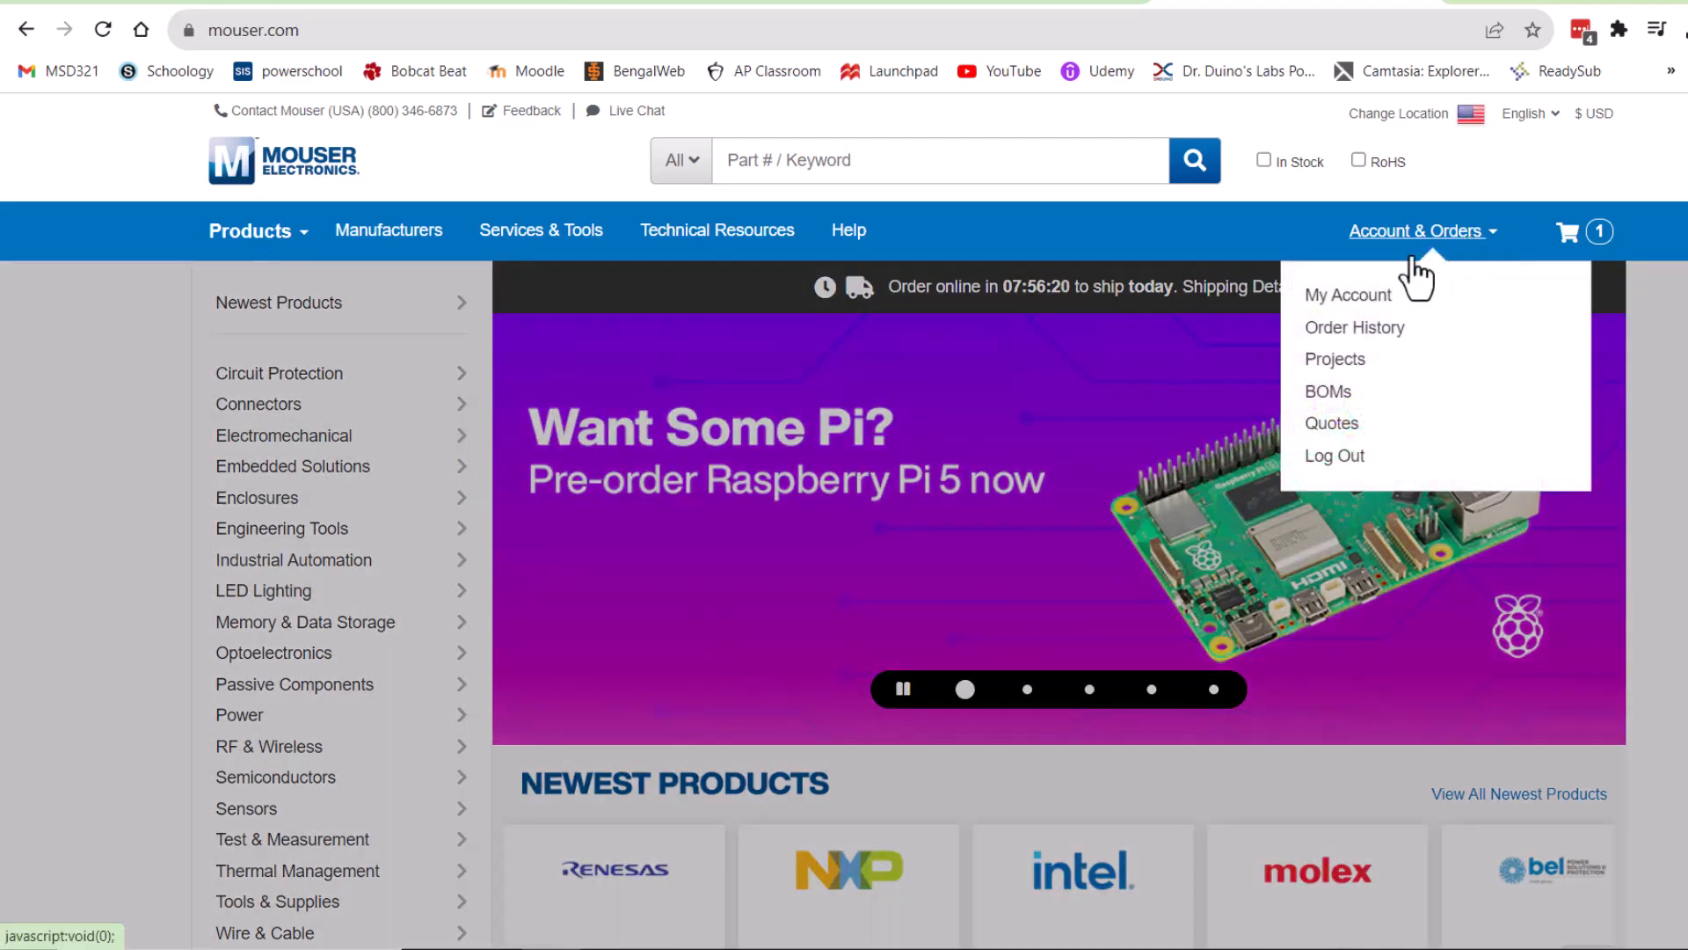
click(1334, 360)
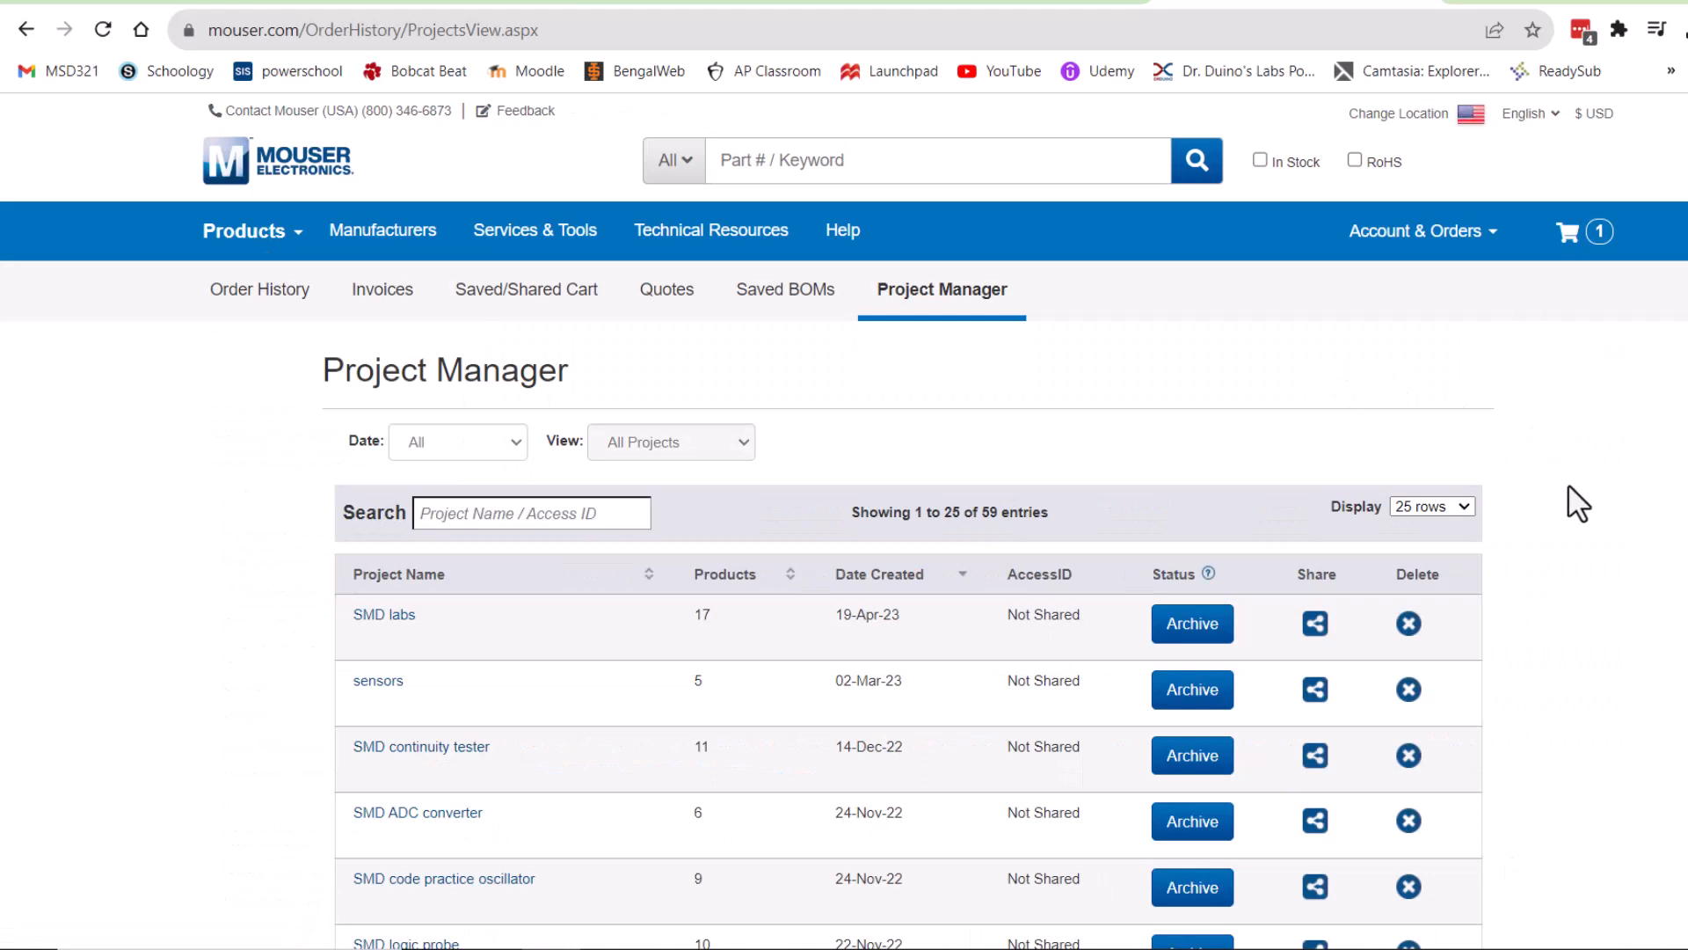
scroll(1585, 513, down, 3)
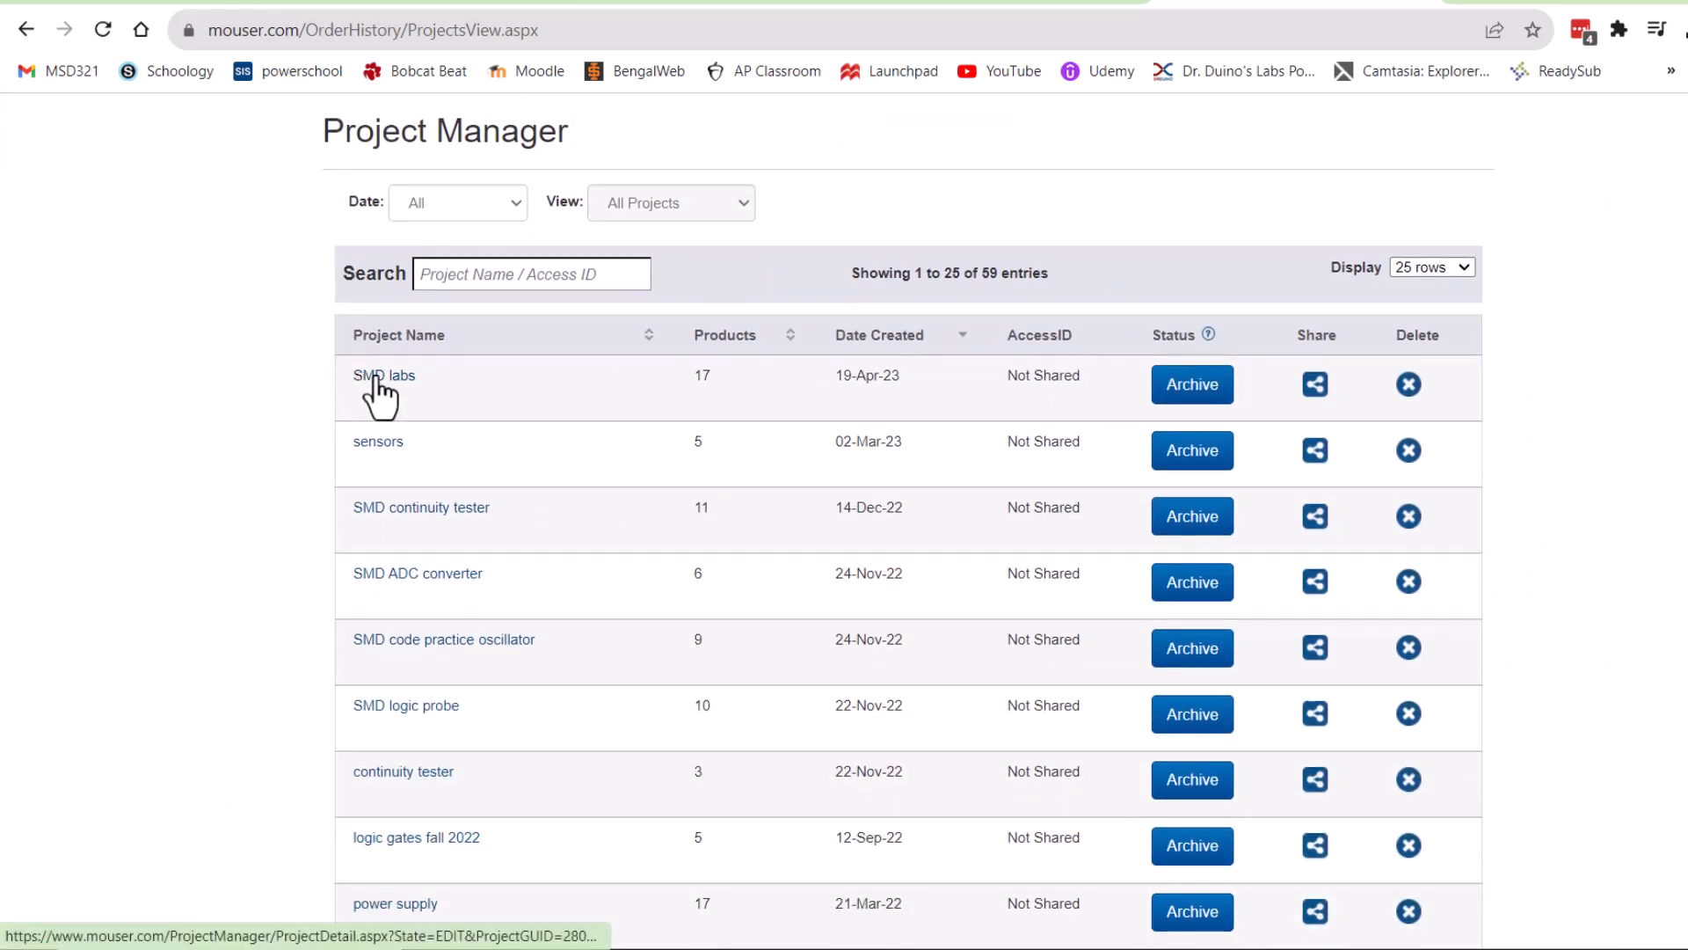
click(375, 376)
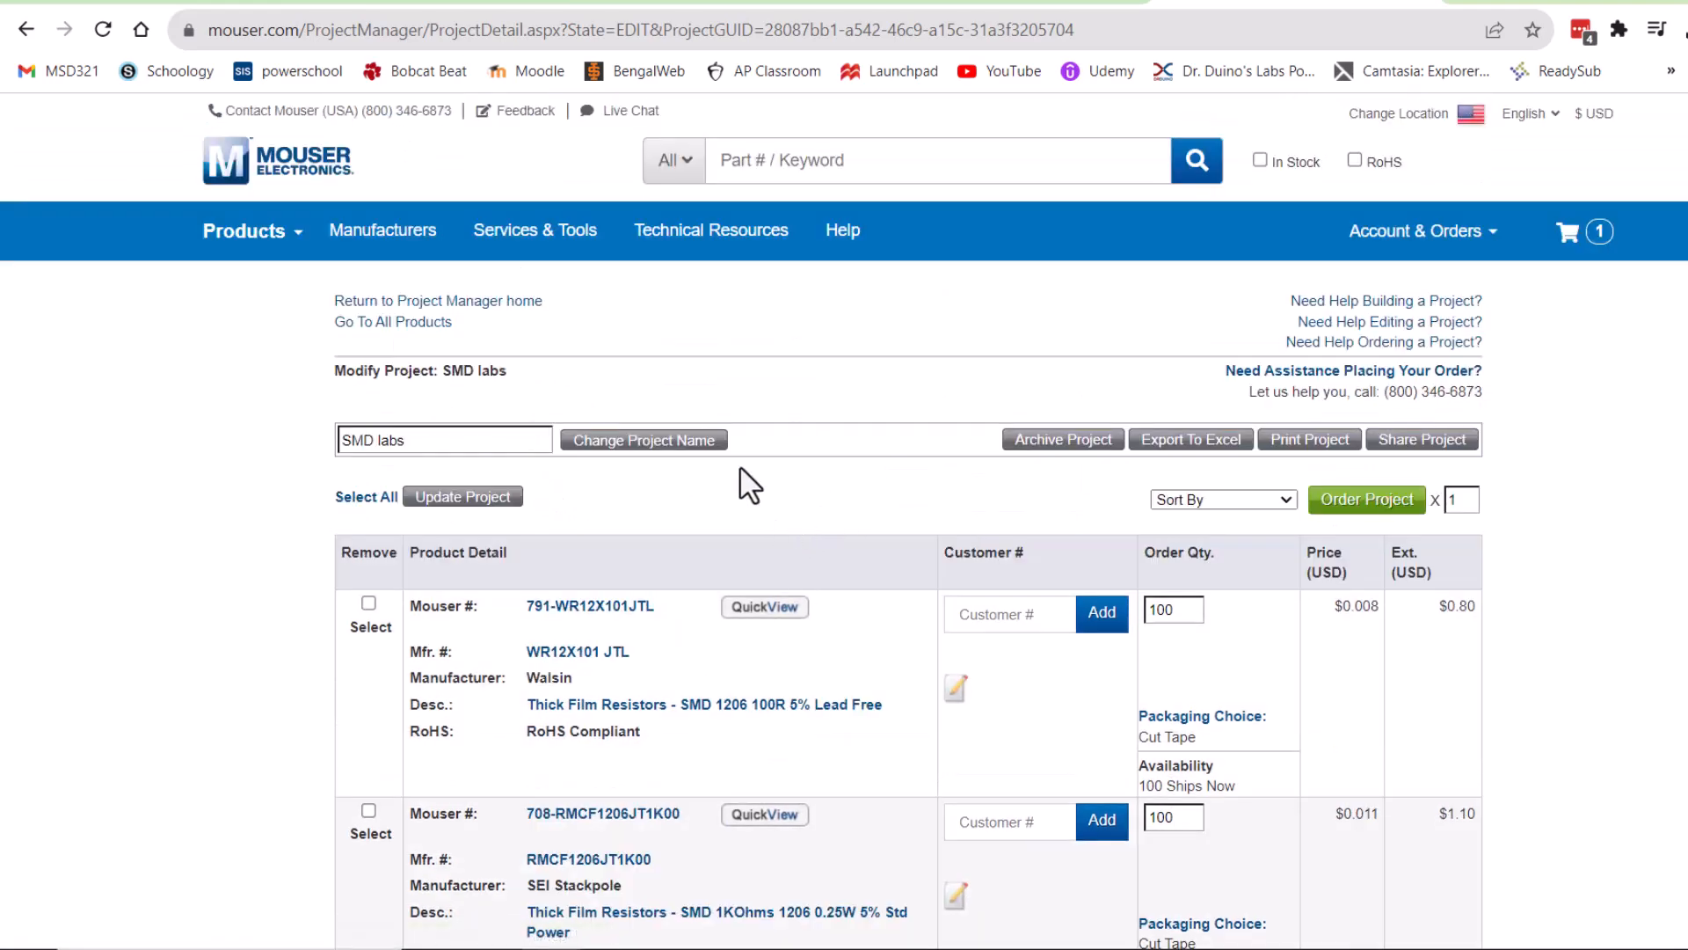
- Search Mouser for "smd resistor 220" and open the Thick Film Resistors - SMD category
click(743, 162)
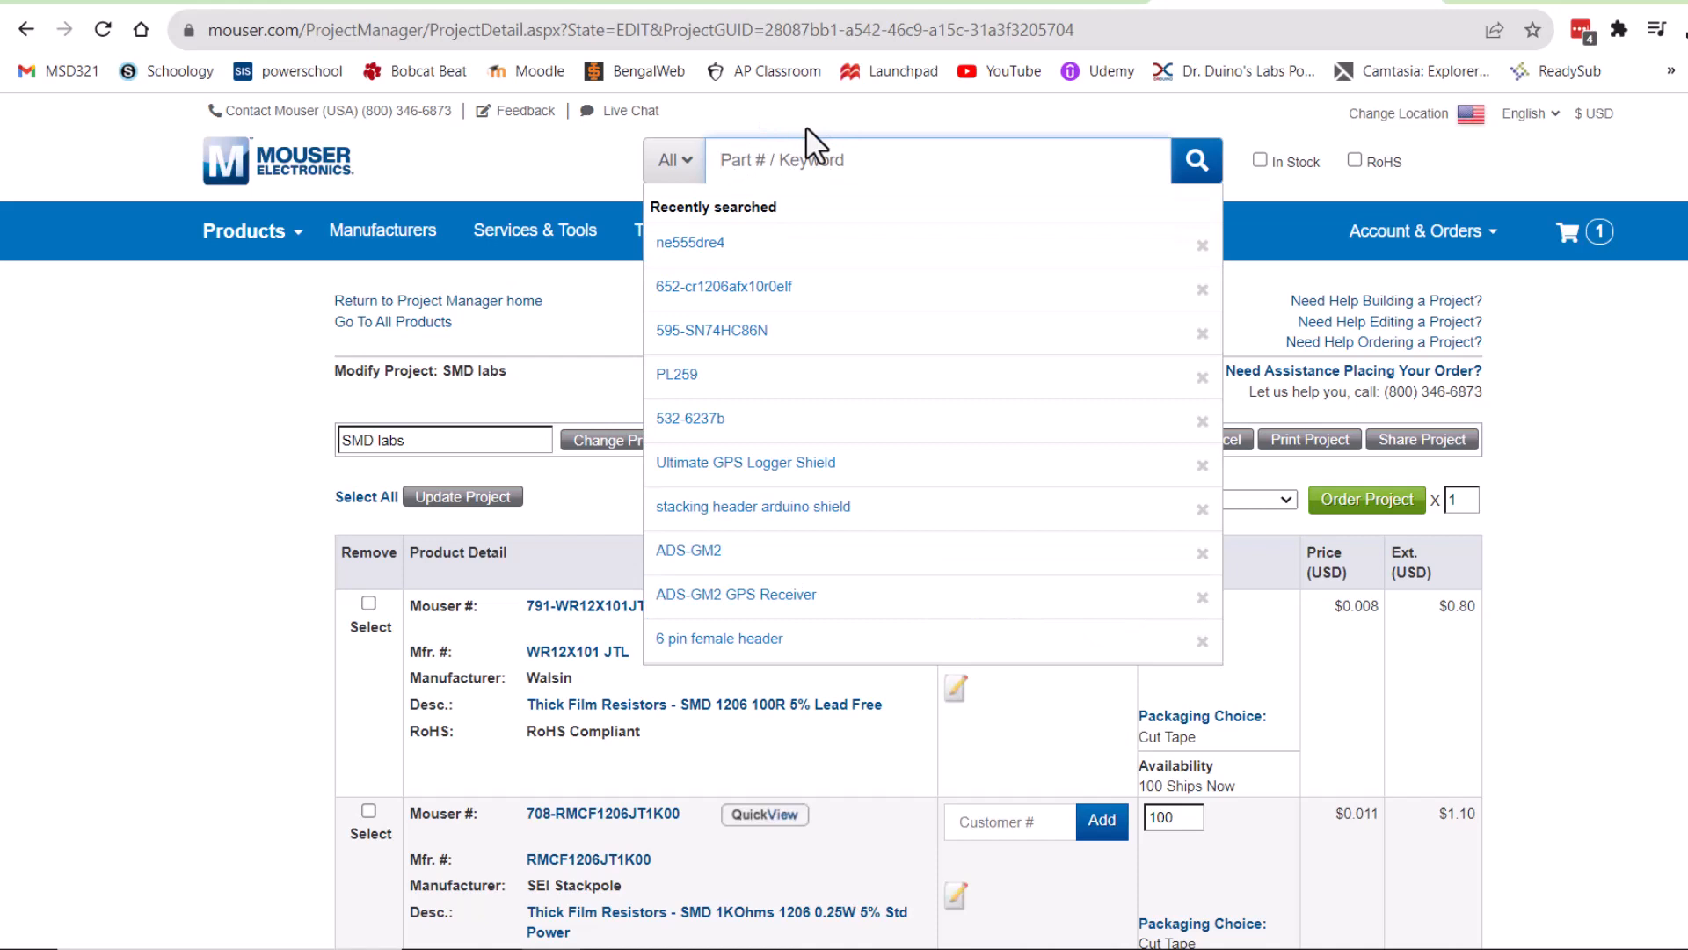
text(smd)
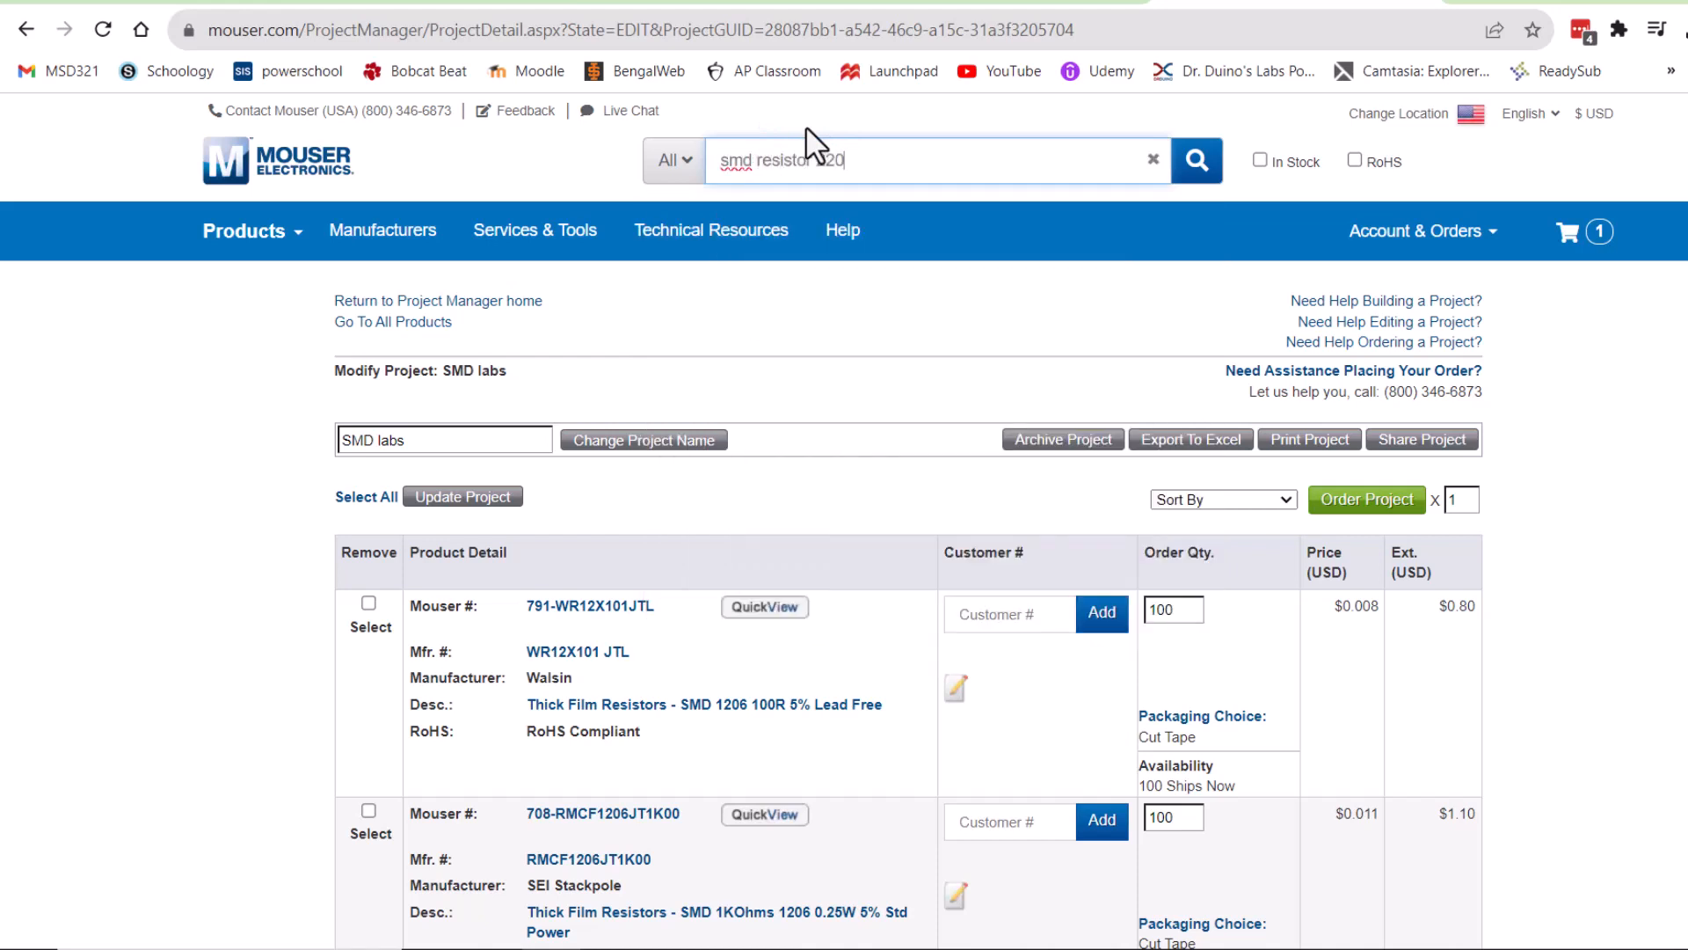
text( resistor 220)
key(Return)
scroll(650, 657, down, 4)
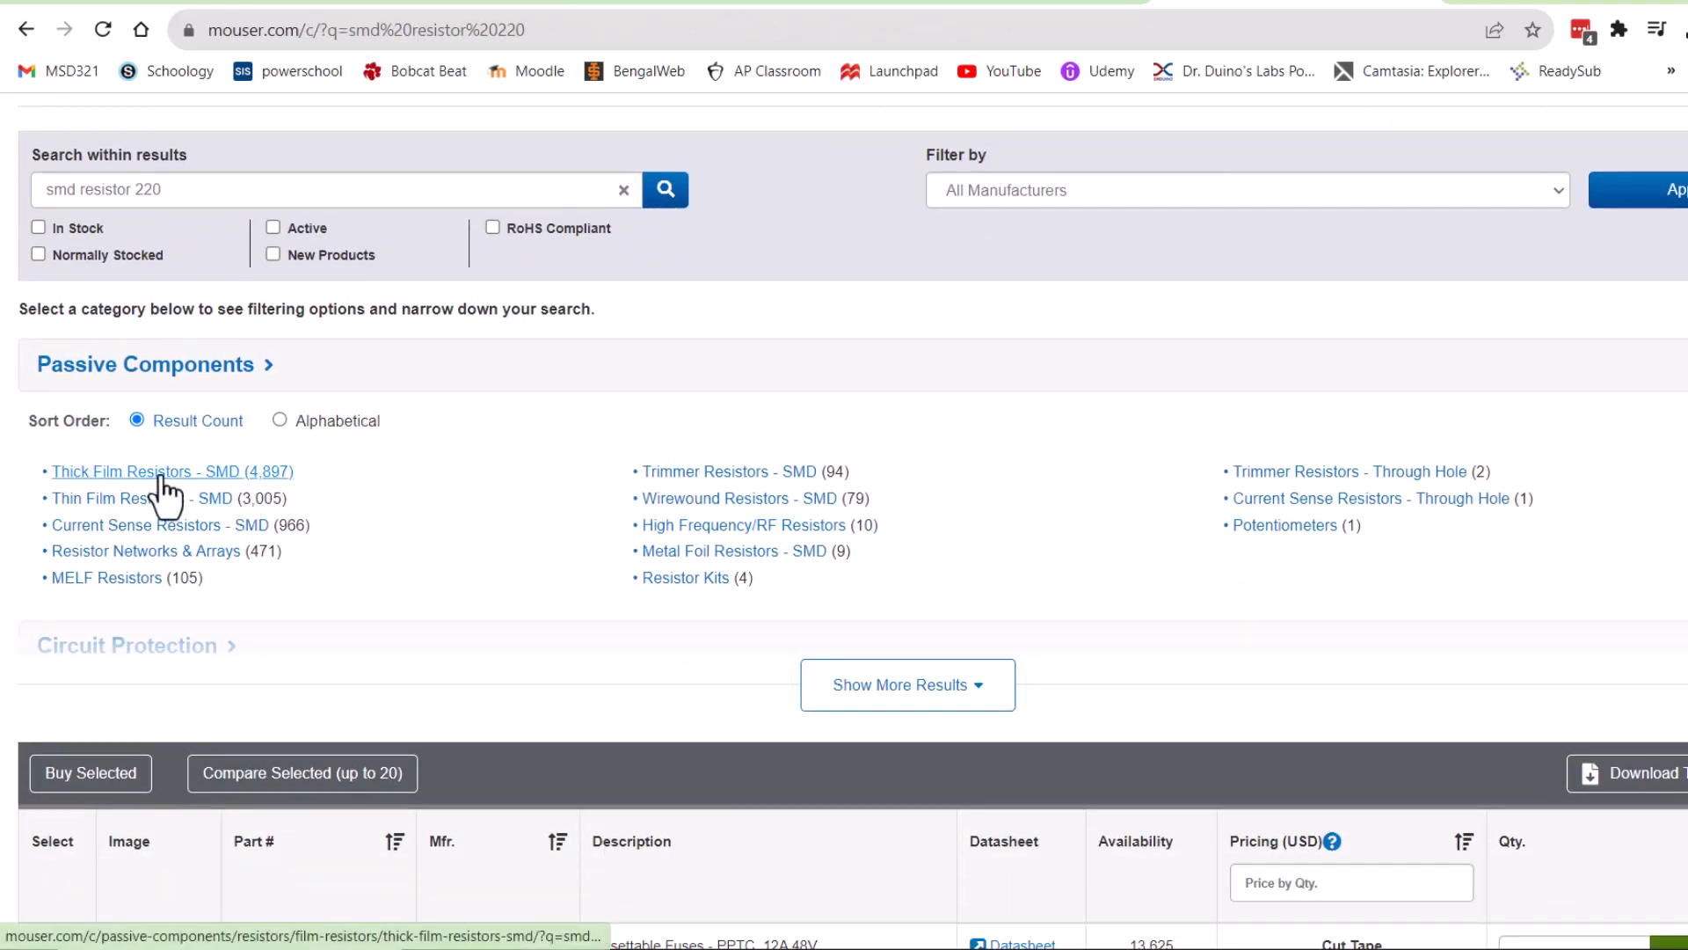
scroll(506, 543, down, 1)
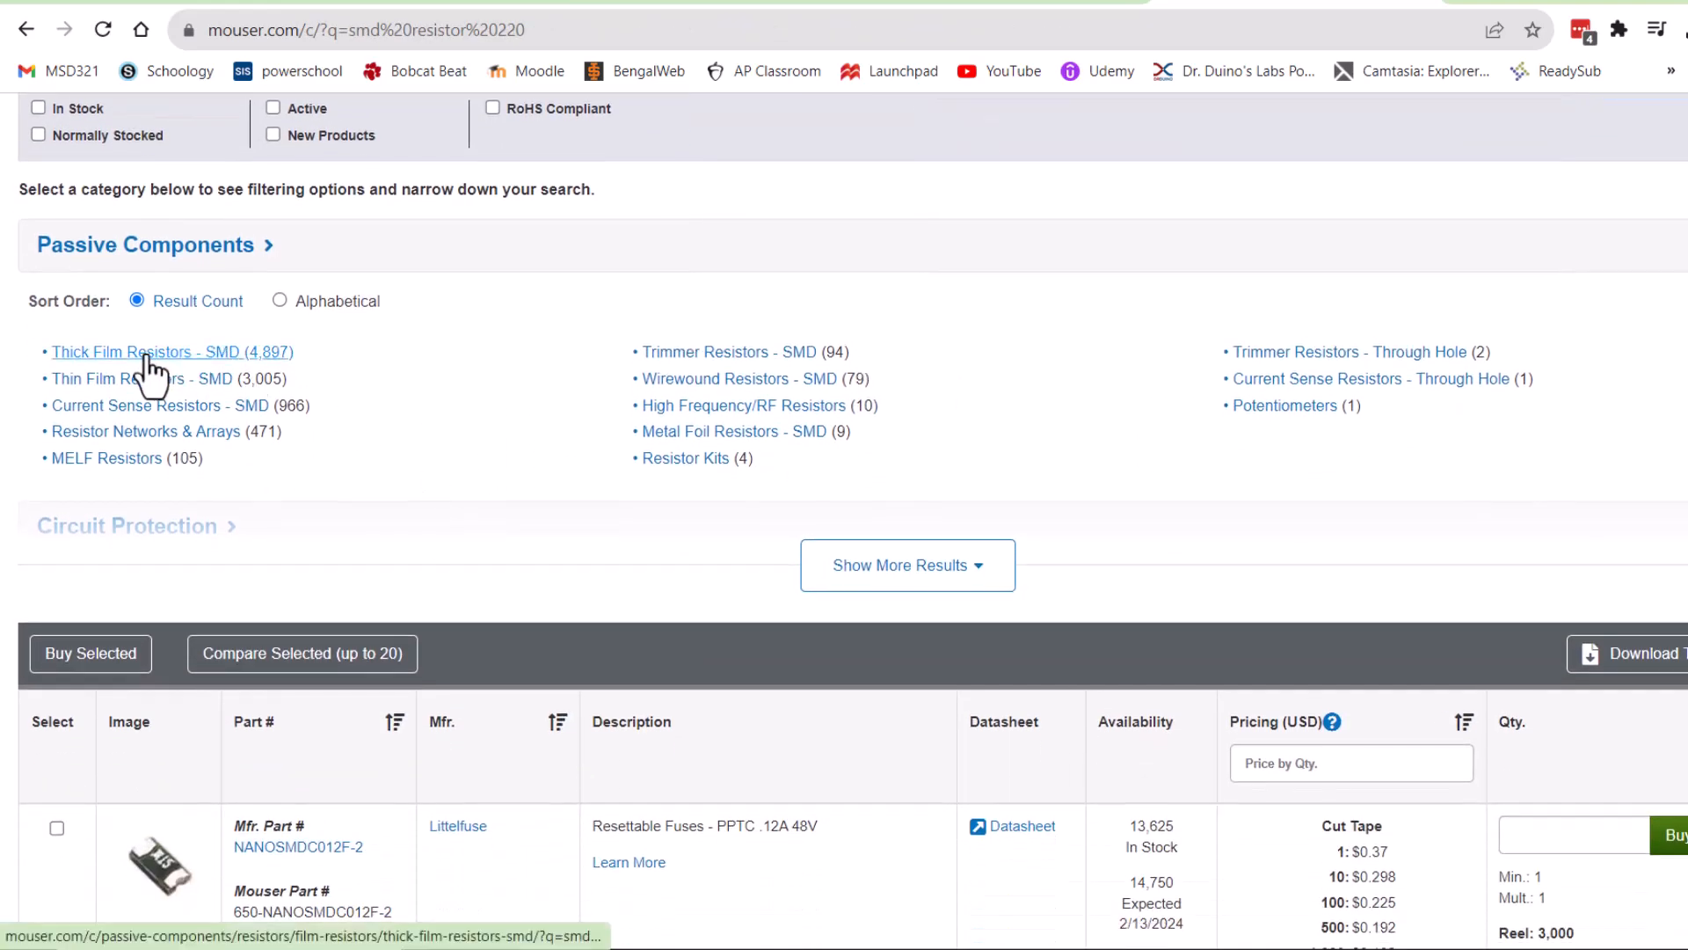
click(148, 354)
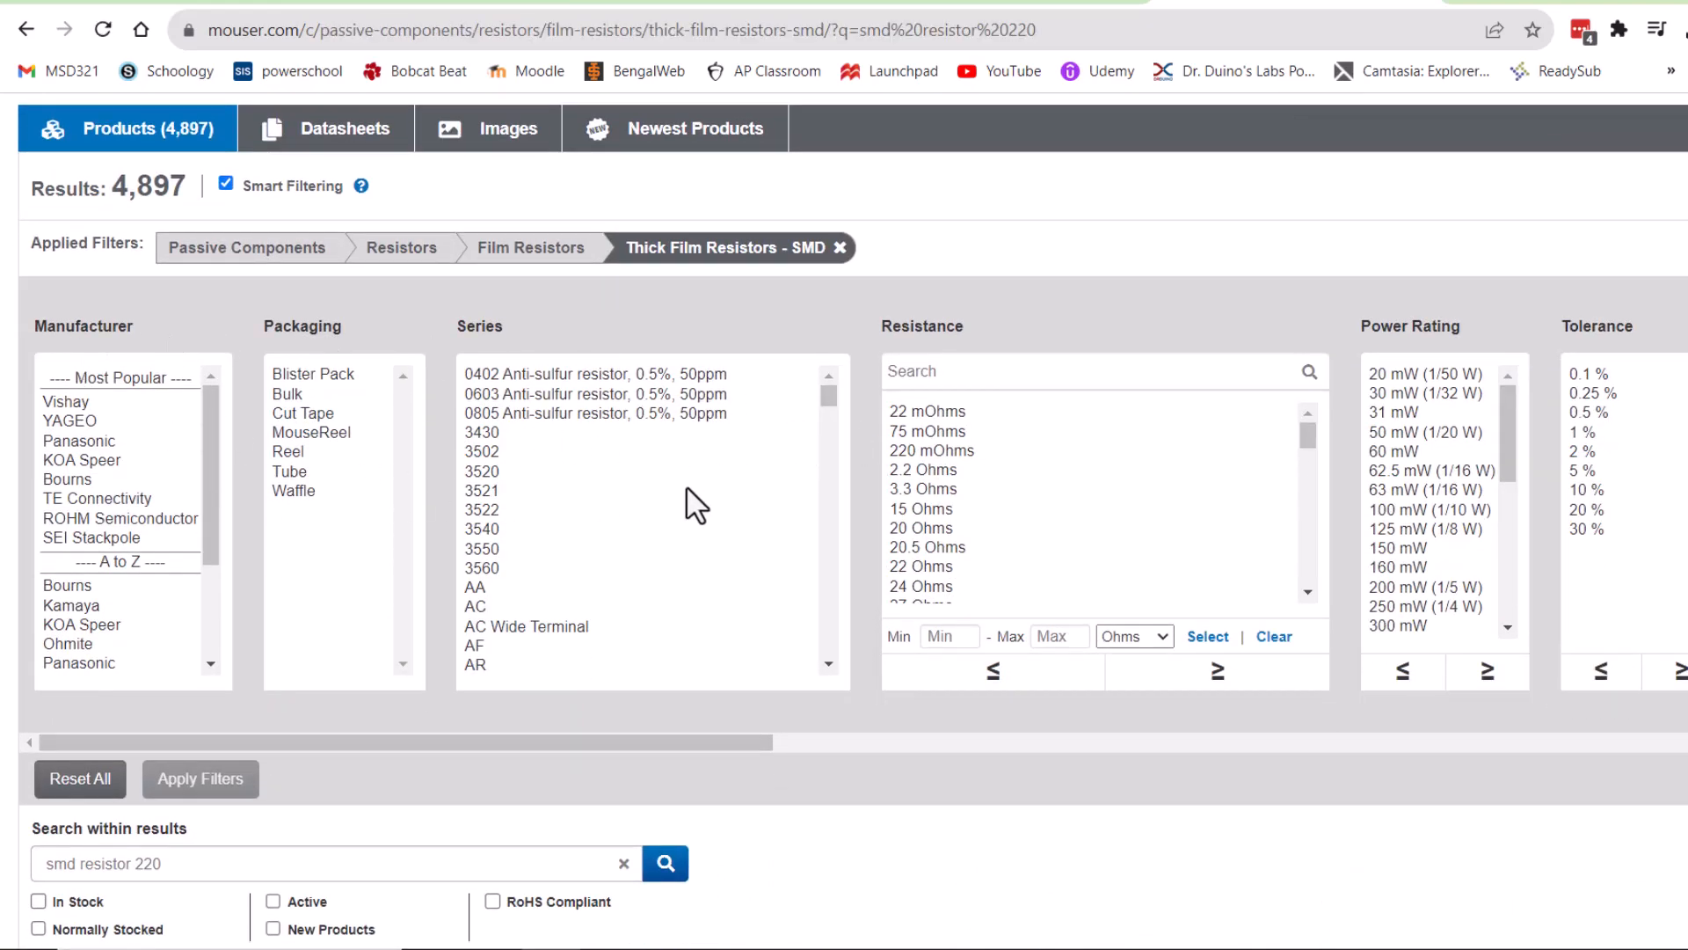
- Filter the thick film resistor results to a resistance of 220 Ohms
scroll(1007, 510, down, 3)
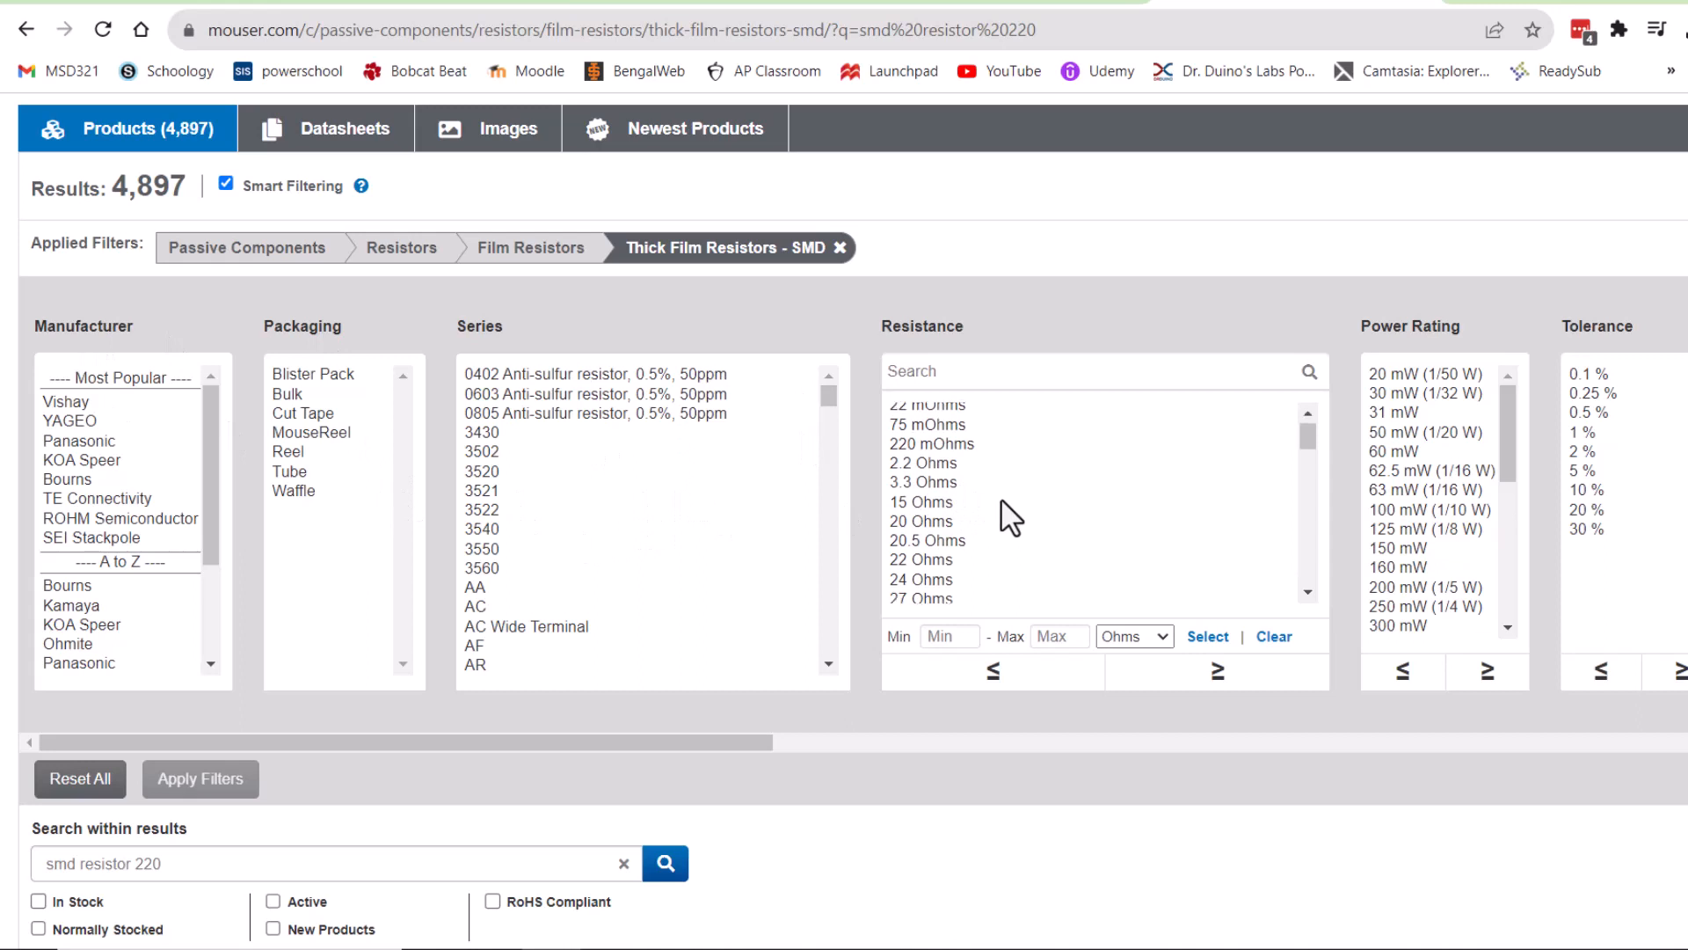
scroll(1001, 502, down, 2)
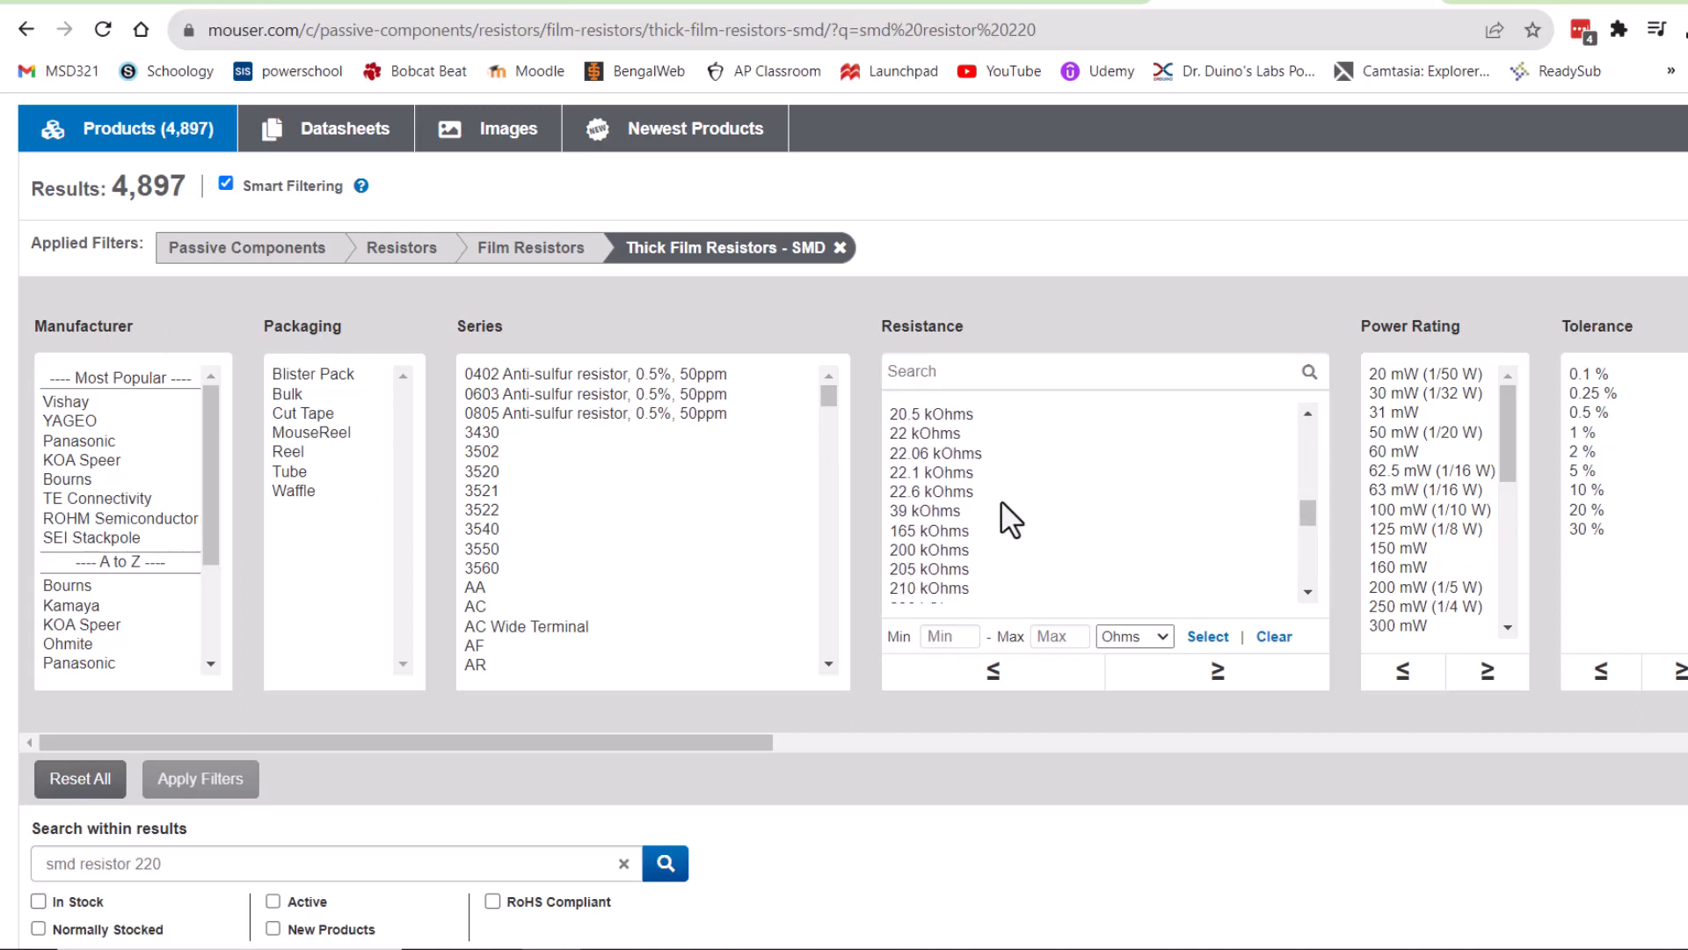
scroll(1010, 519, up, 5)
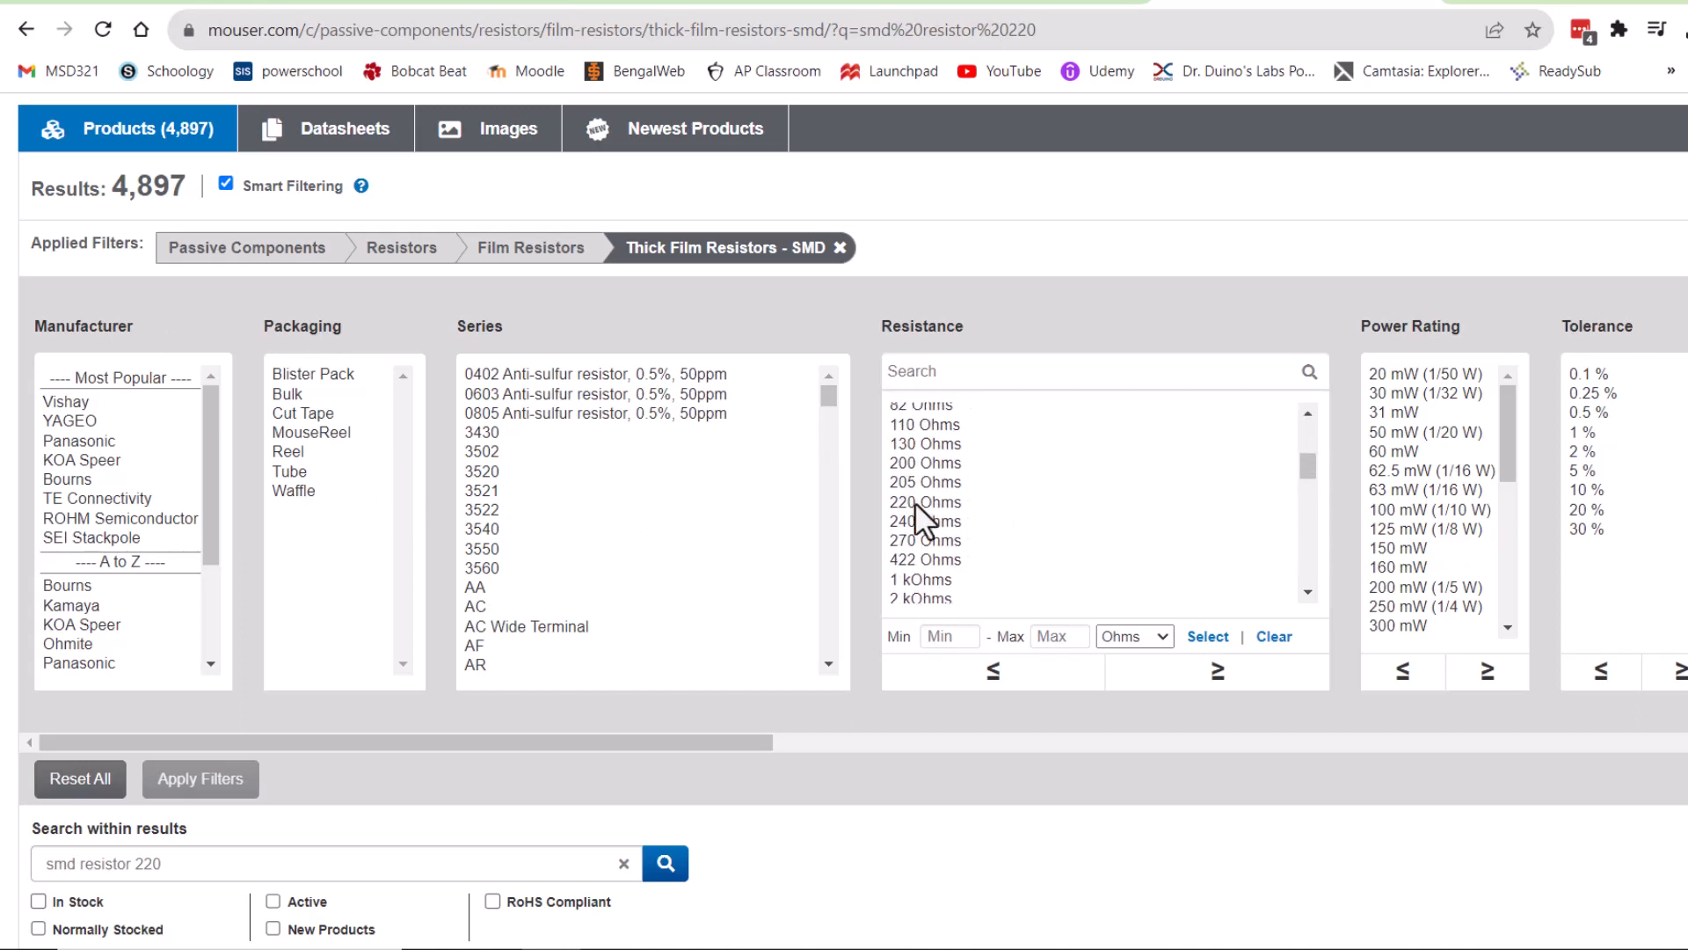
click(915, 501)
click(199, 786)
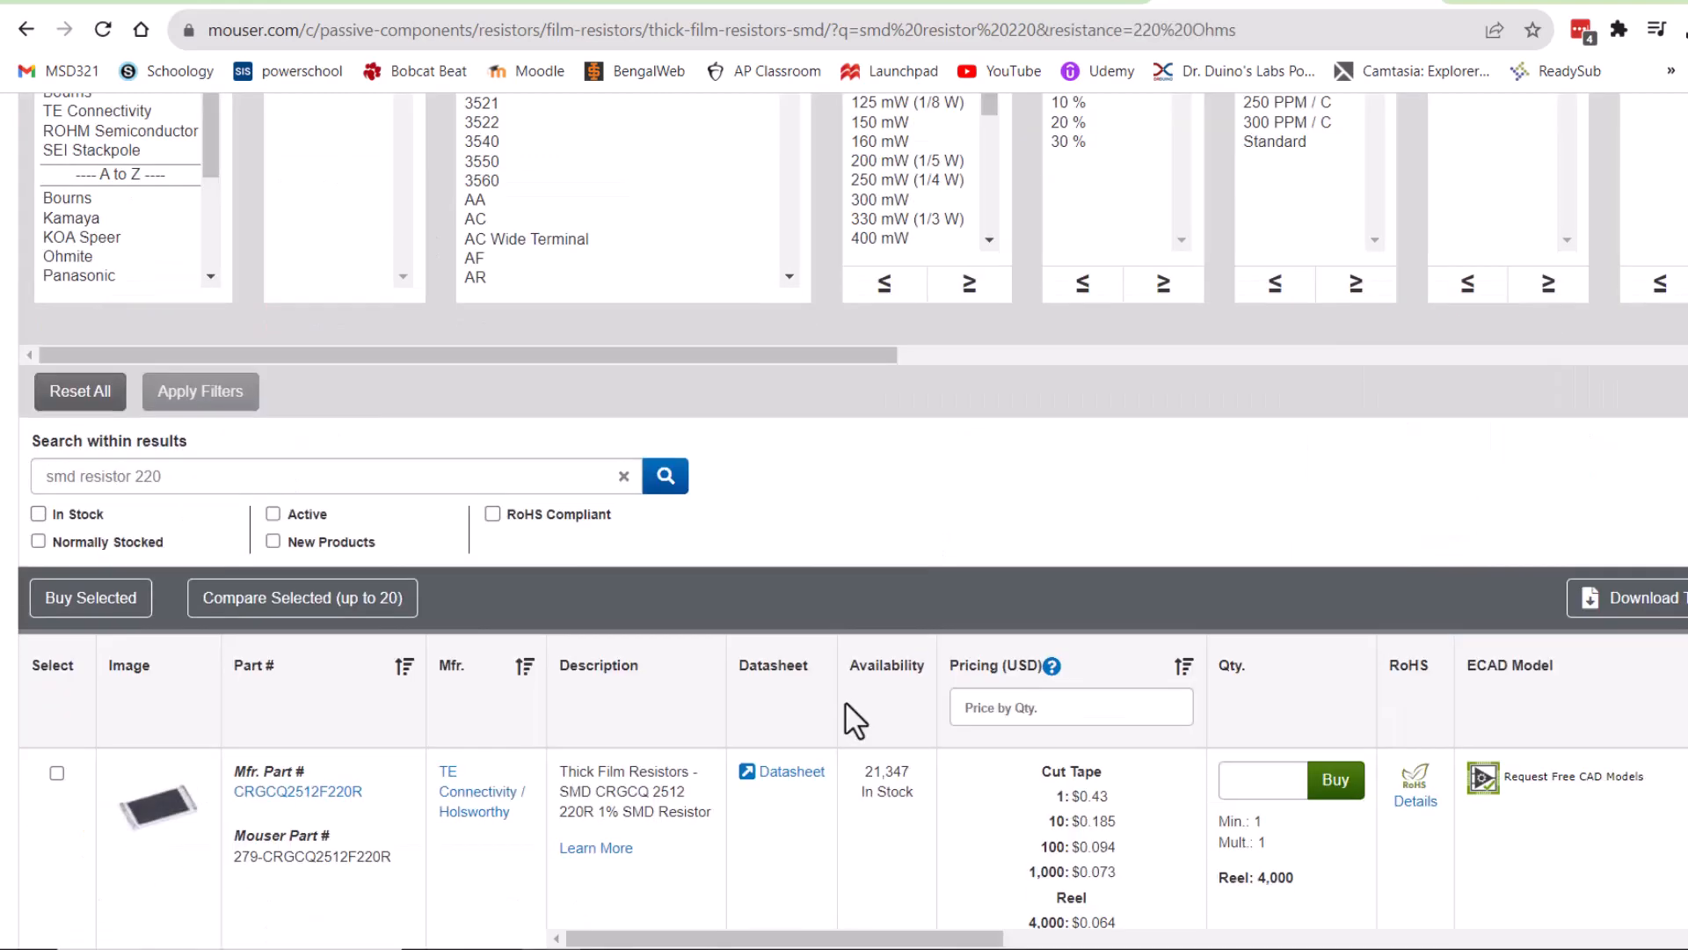
- Sort the 220 Ohms resistors by pricing and filter them to the inch case code 1206
scroll(847, 703, down, 2)
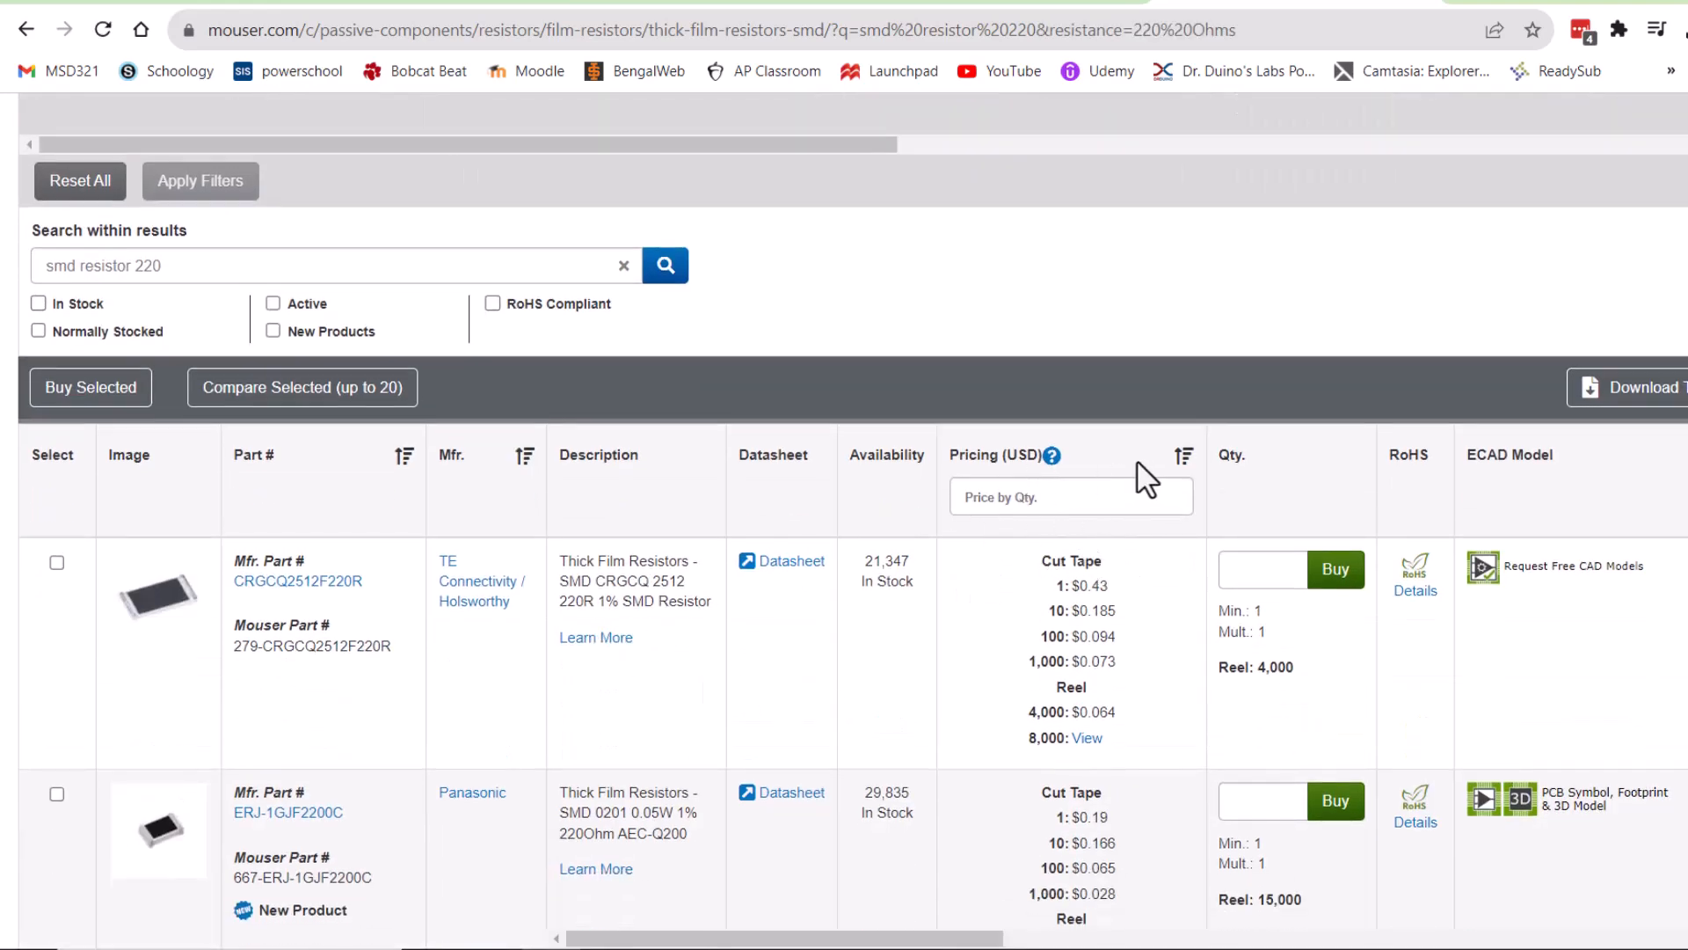
click(1183, 459)
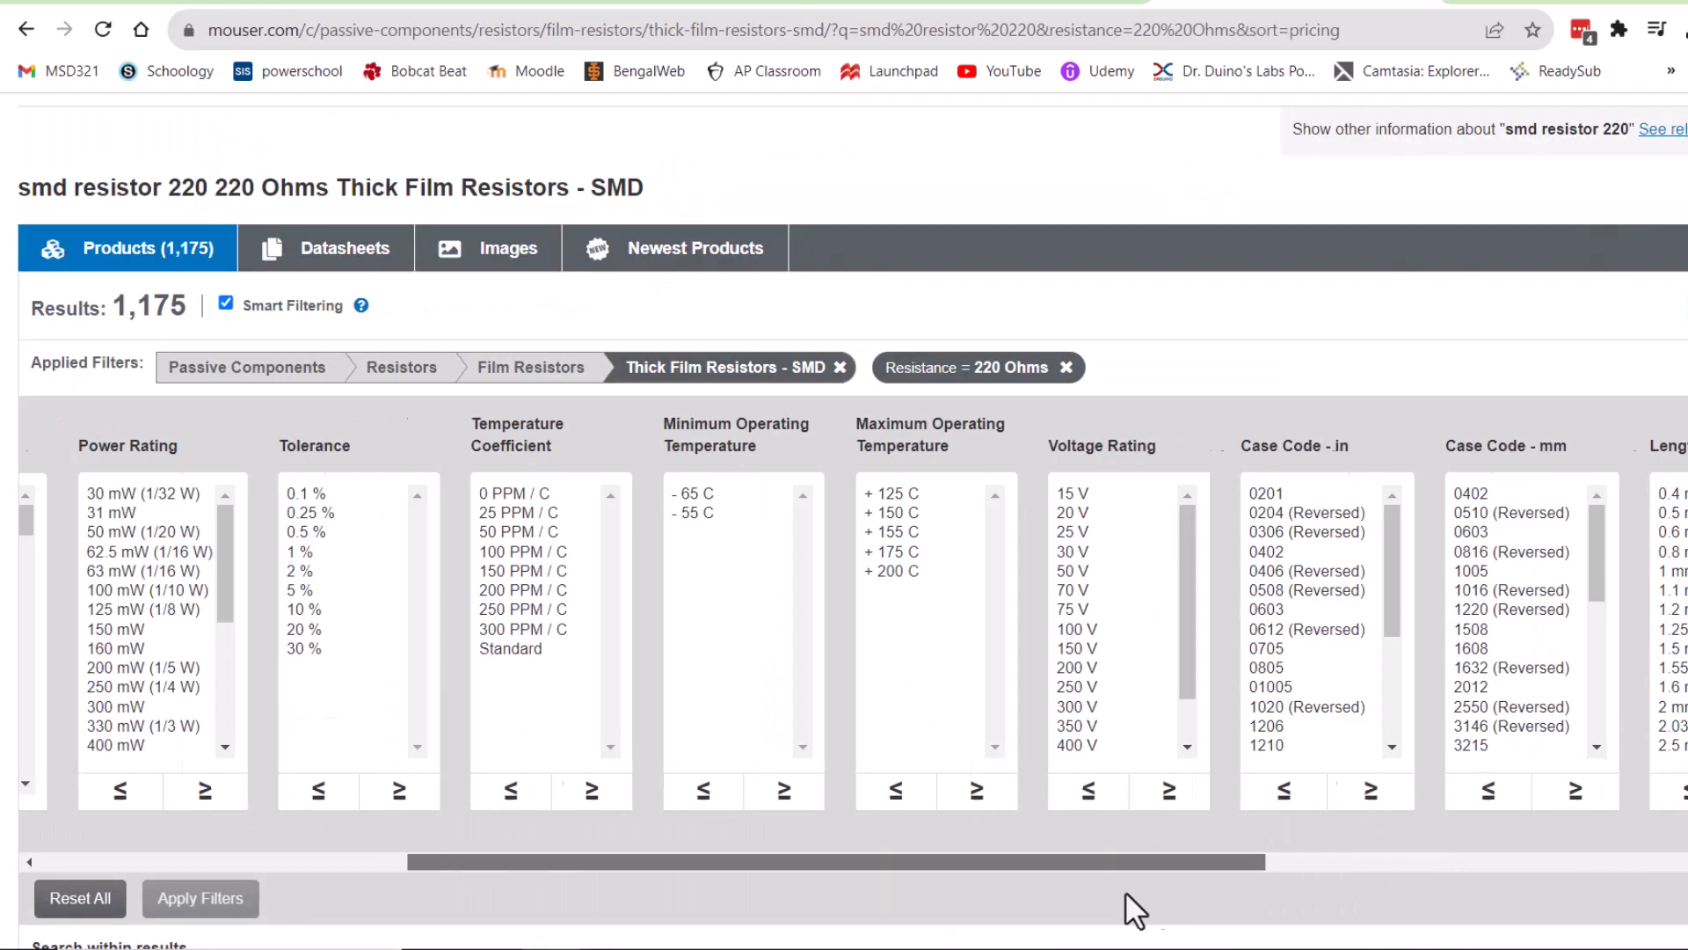
drag(1125, 891, 1400, 861)
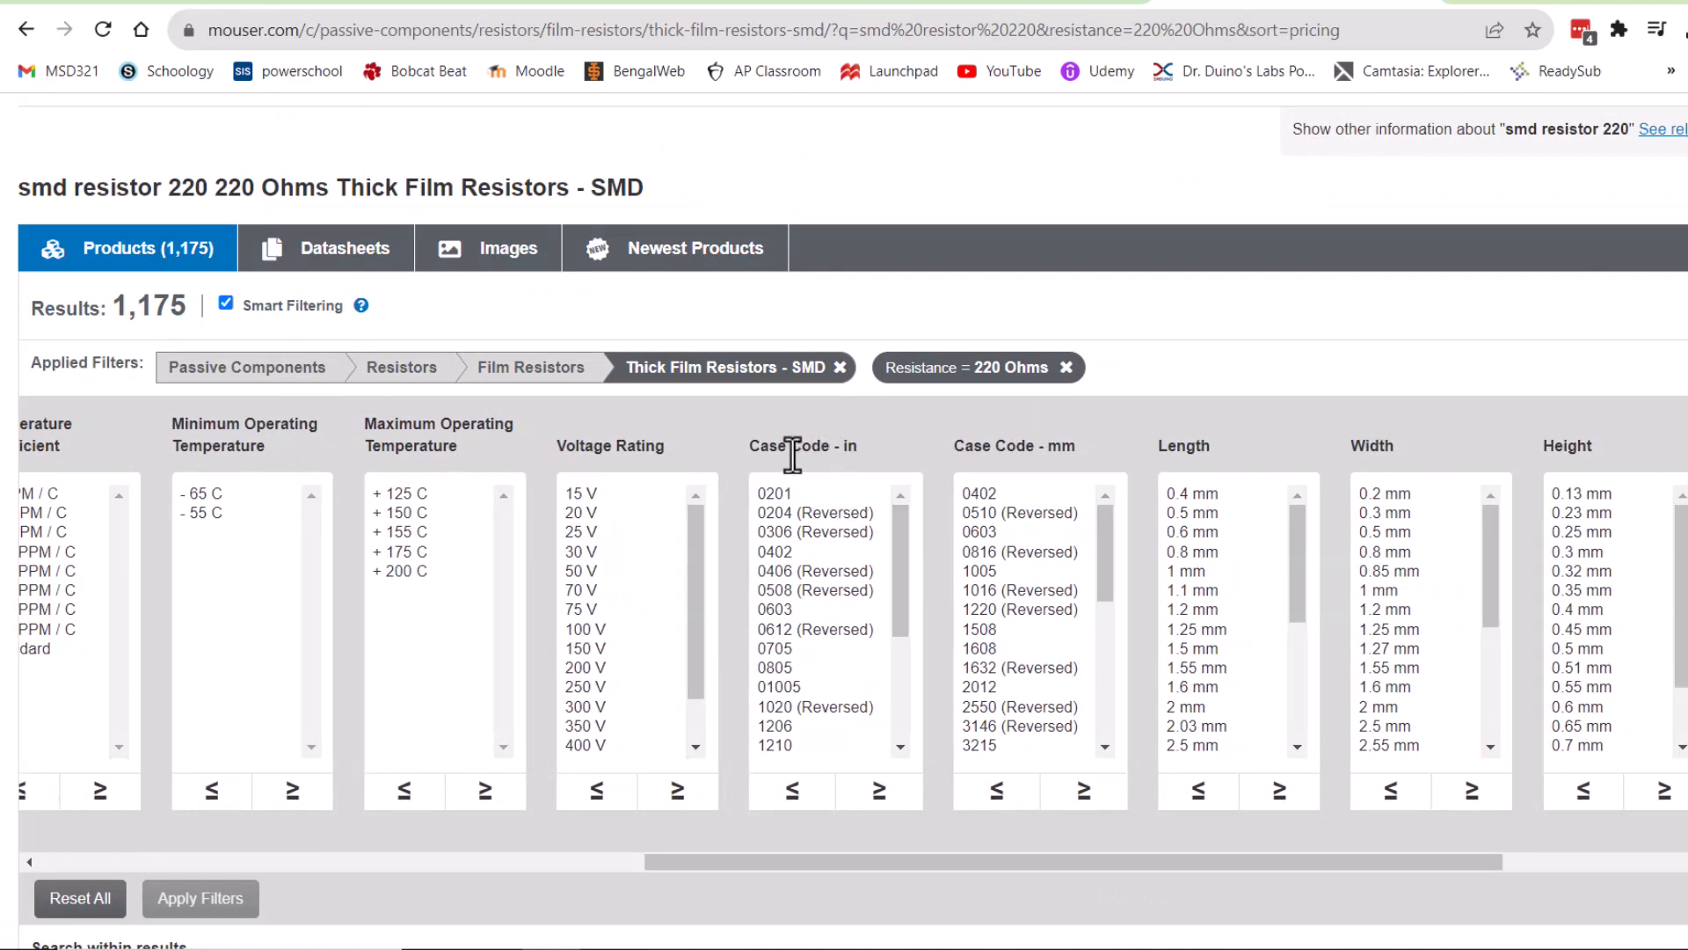
click(777, 731)
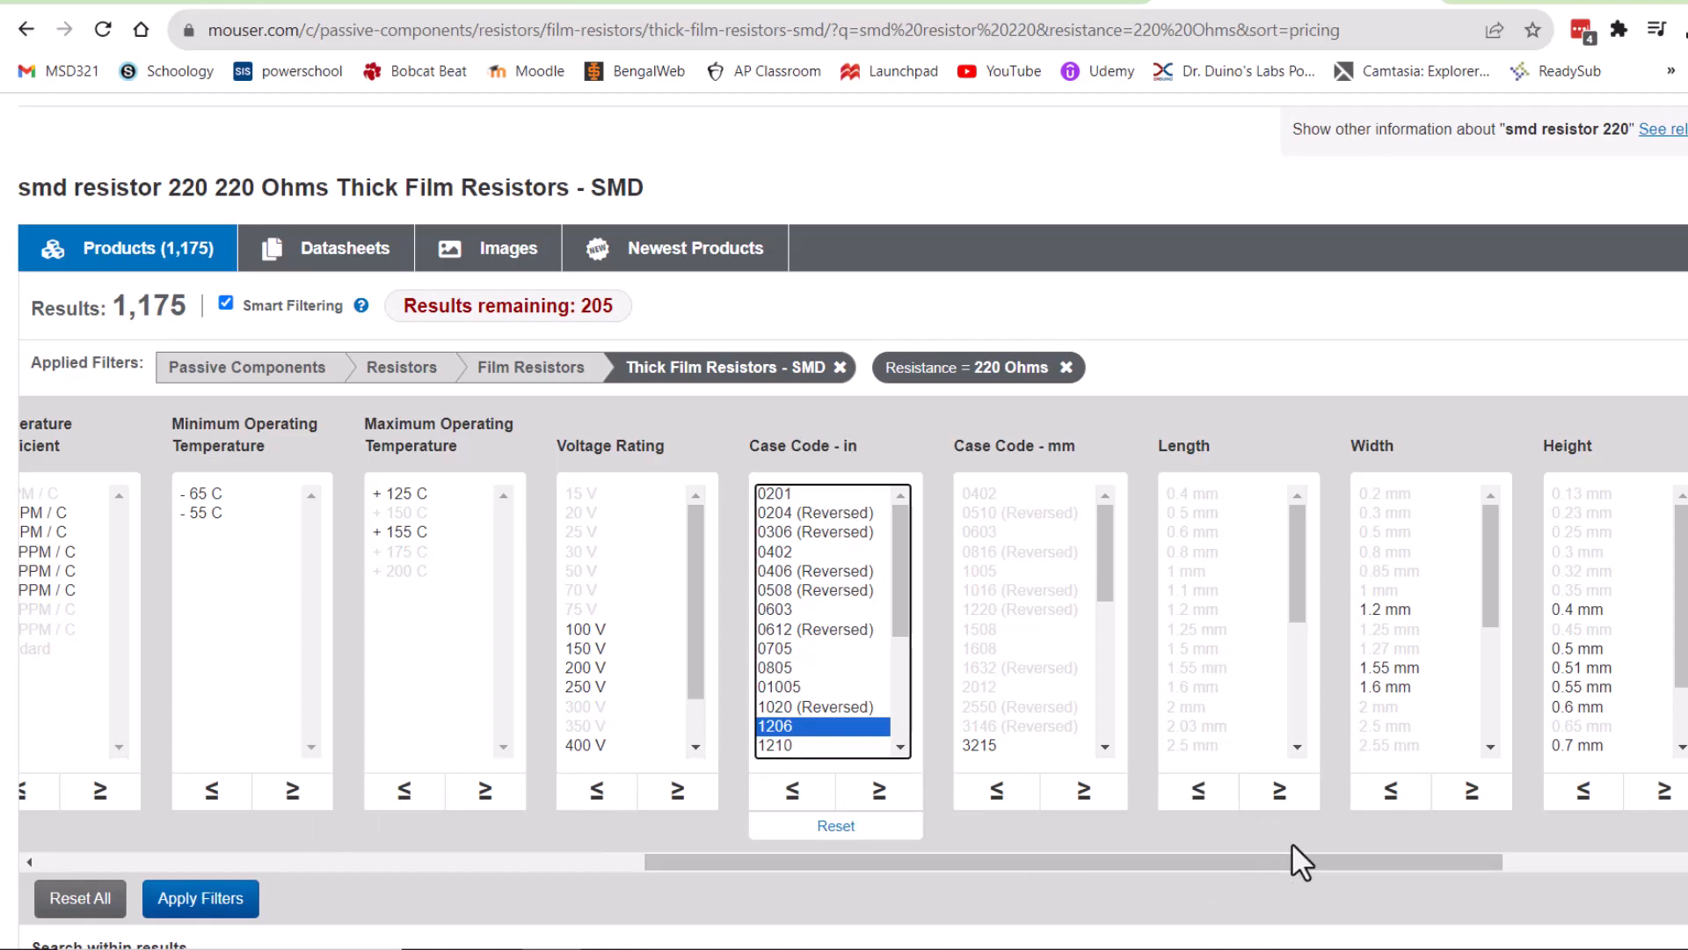
drag(1330, 860, 1076, 883)
click(201, 778)
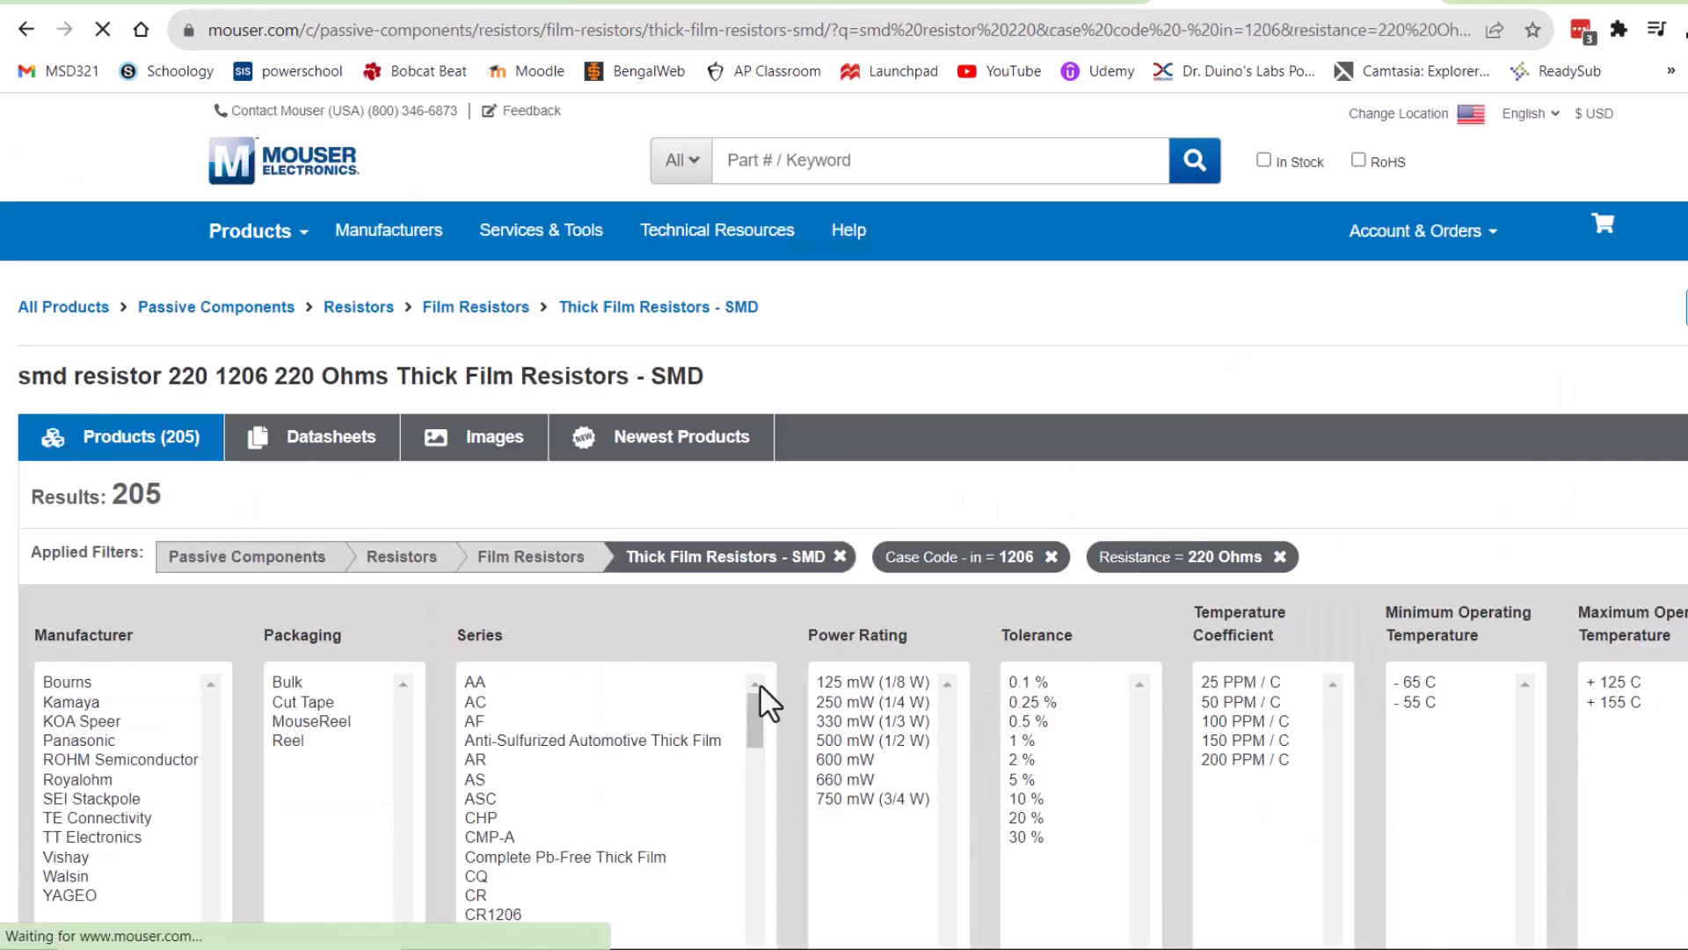
- Open the product page of the Vitrohm RC1206JR-13220RP resistor and review its specifications
scroll(806, 698, down, 5)
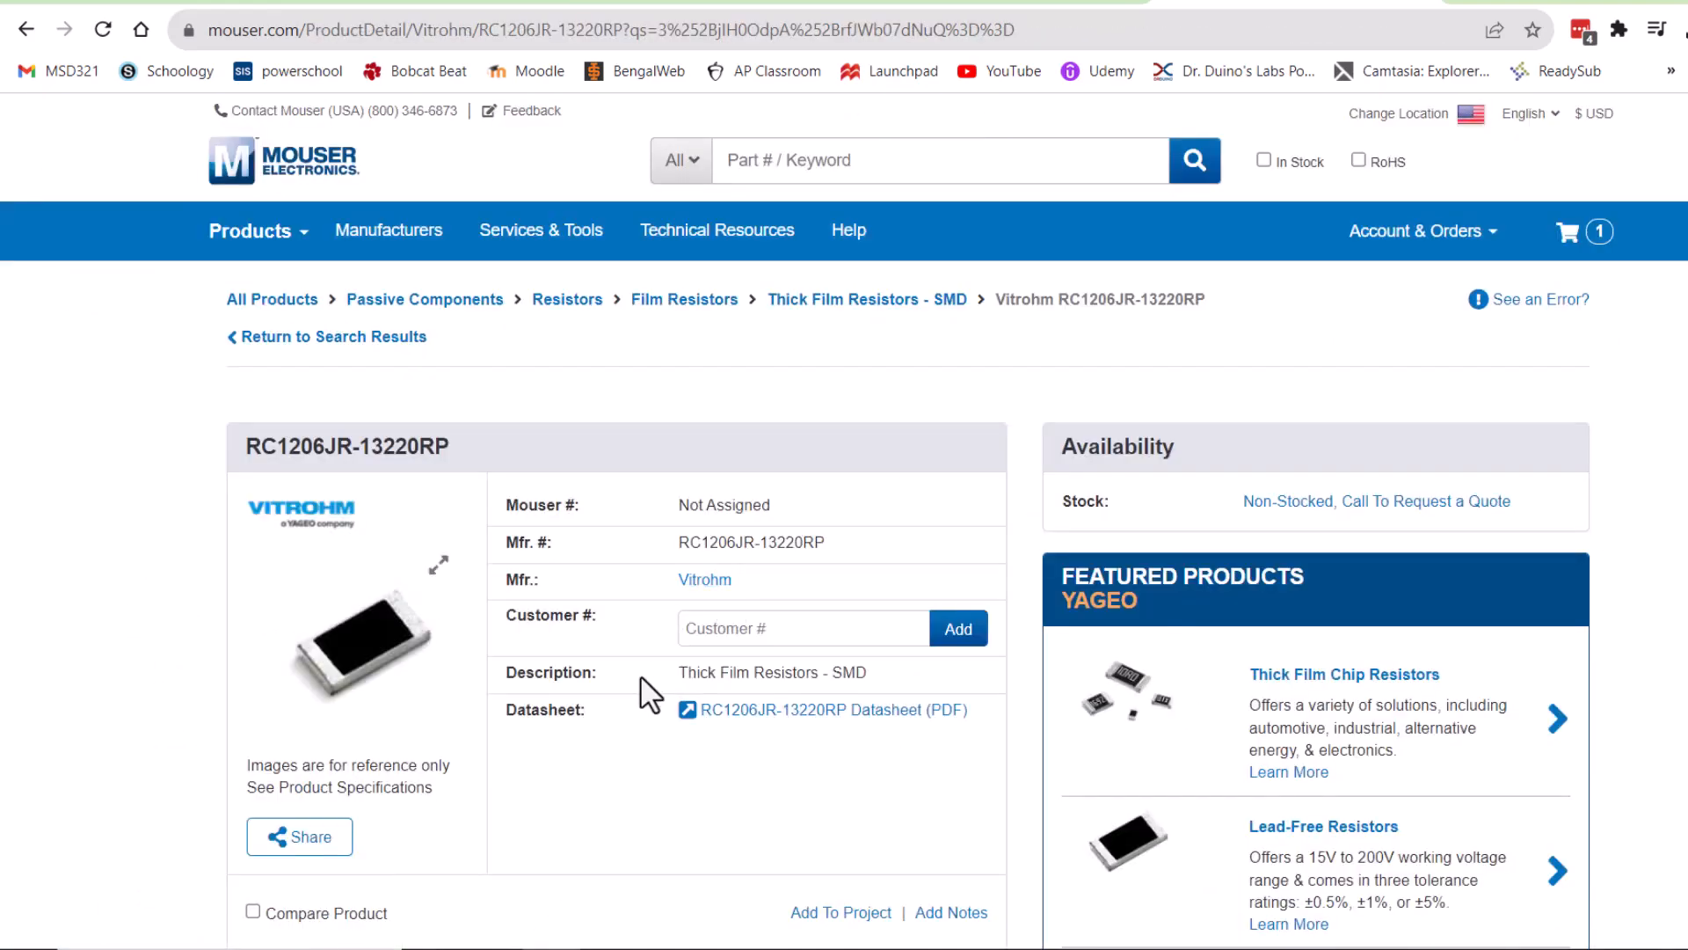
scroll(651, 686, down, 4)
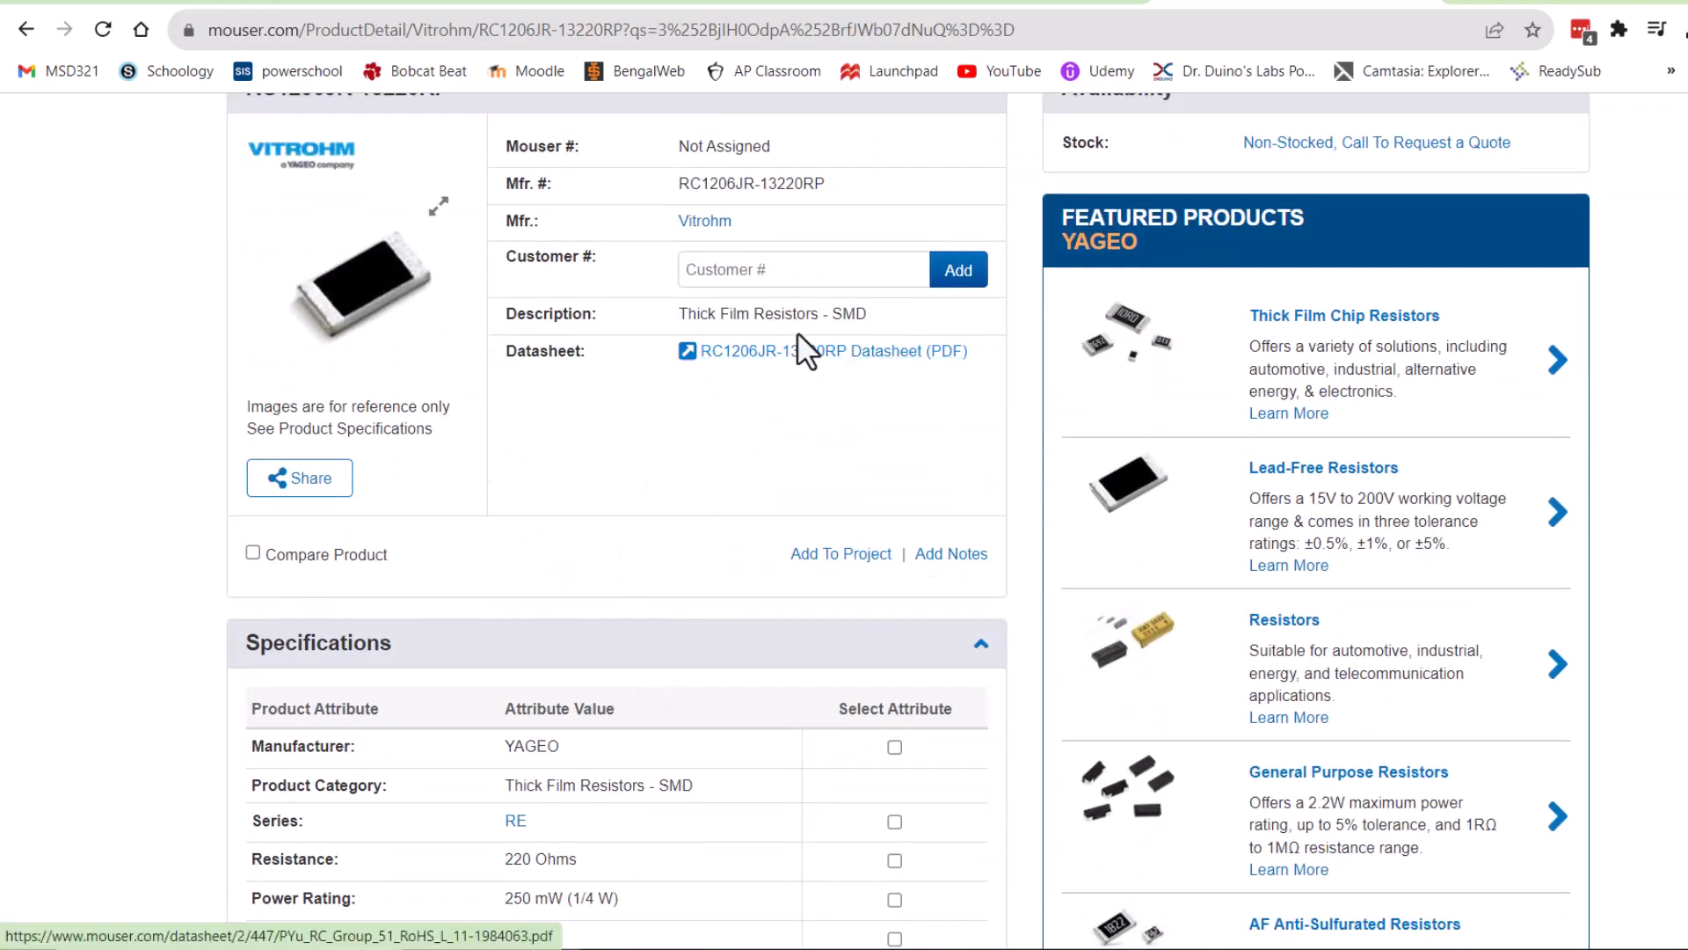
scroll(351, 303, down, 4)
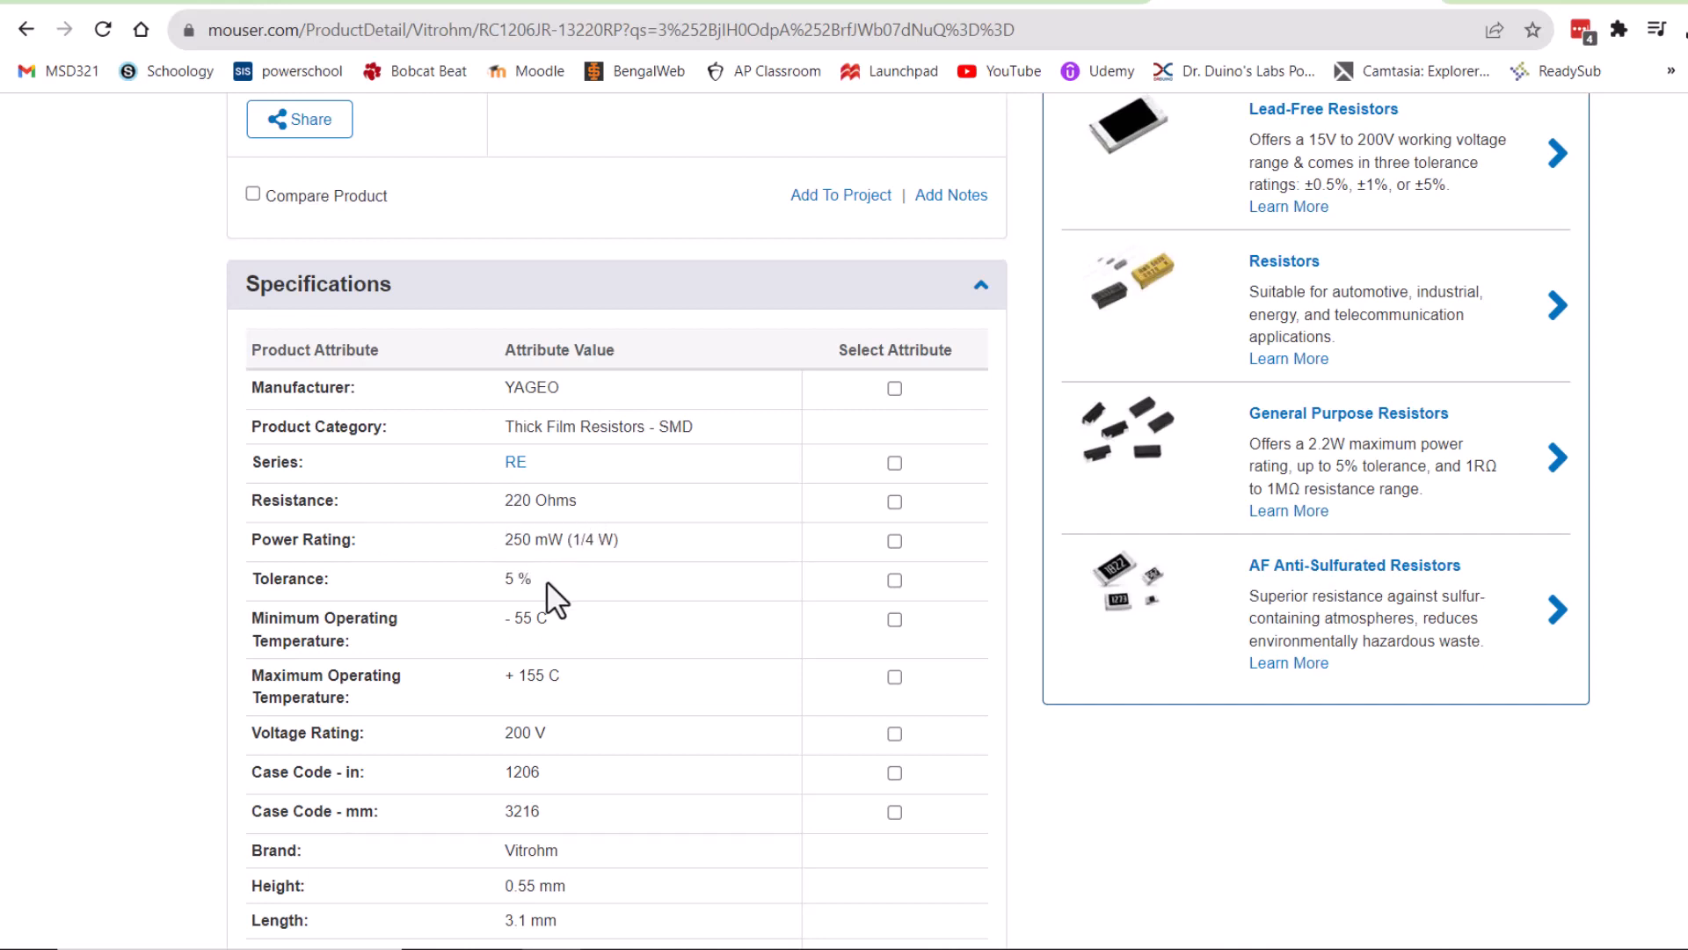
- Open the datasheet PDF of the RC1206JR-13220RP resistor and look through its pages 2 to 5
scroll(607, 596, up, 5)
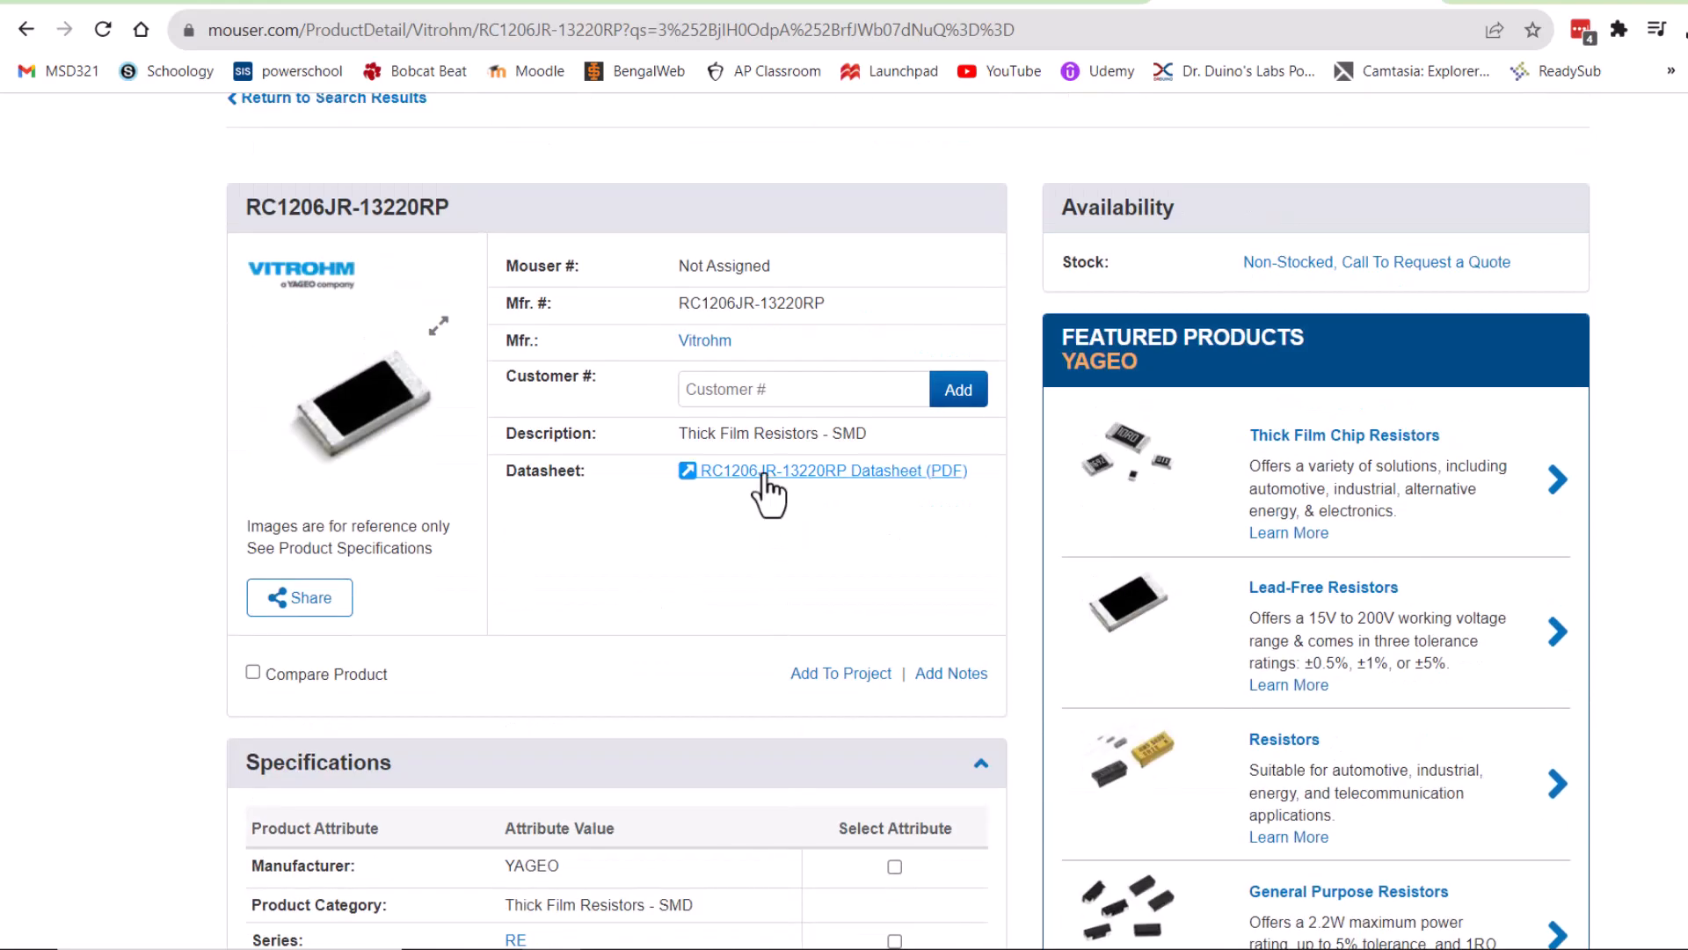
click(767, 480)
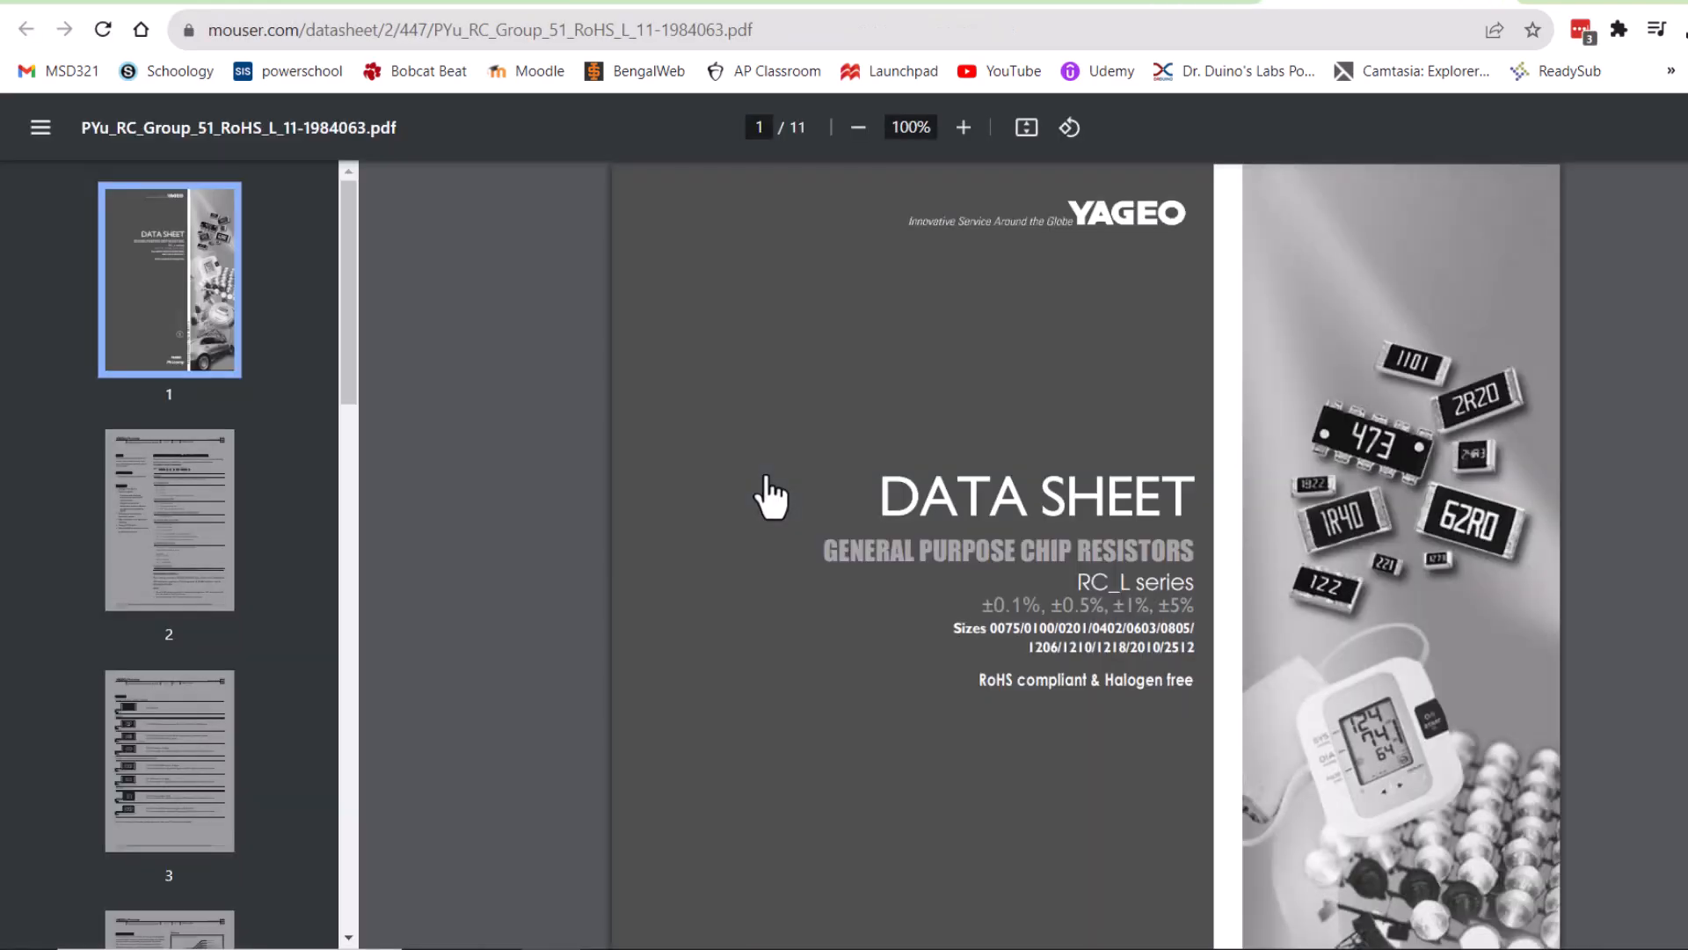
click(193, 582)
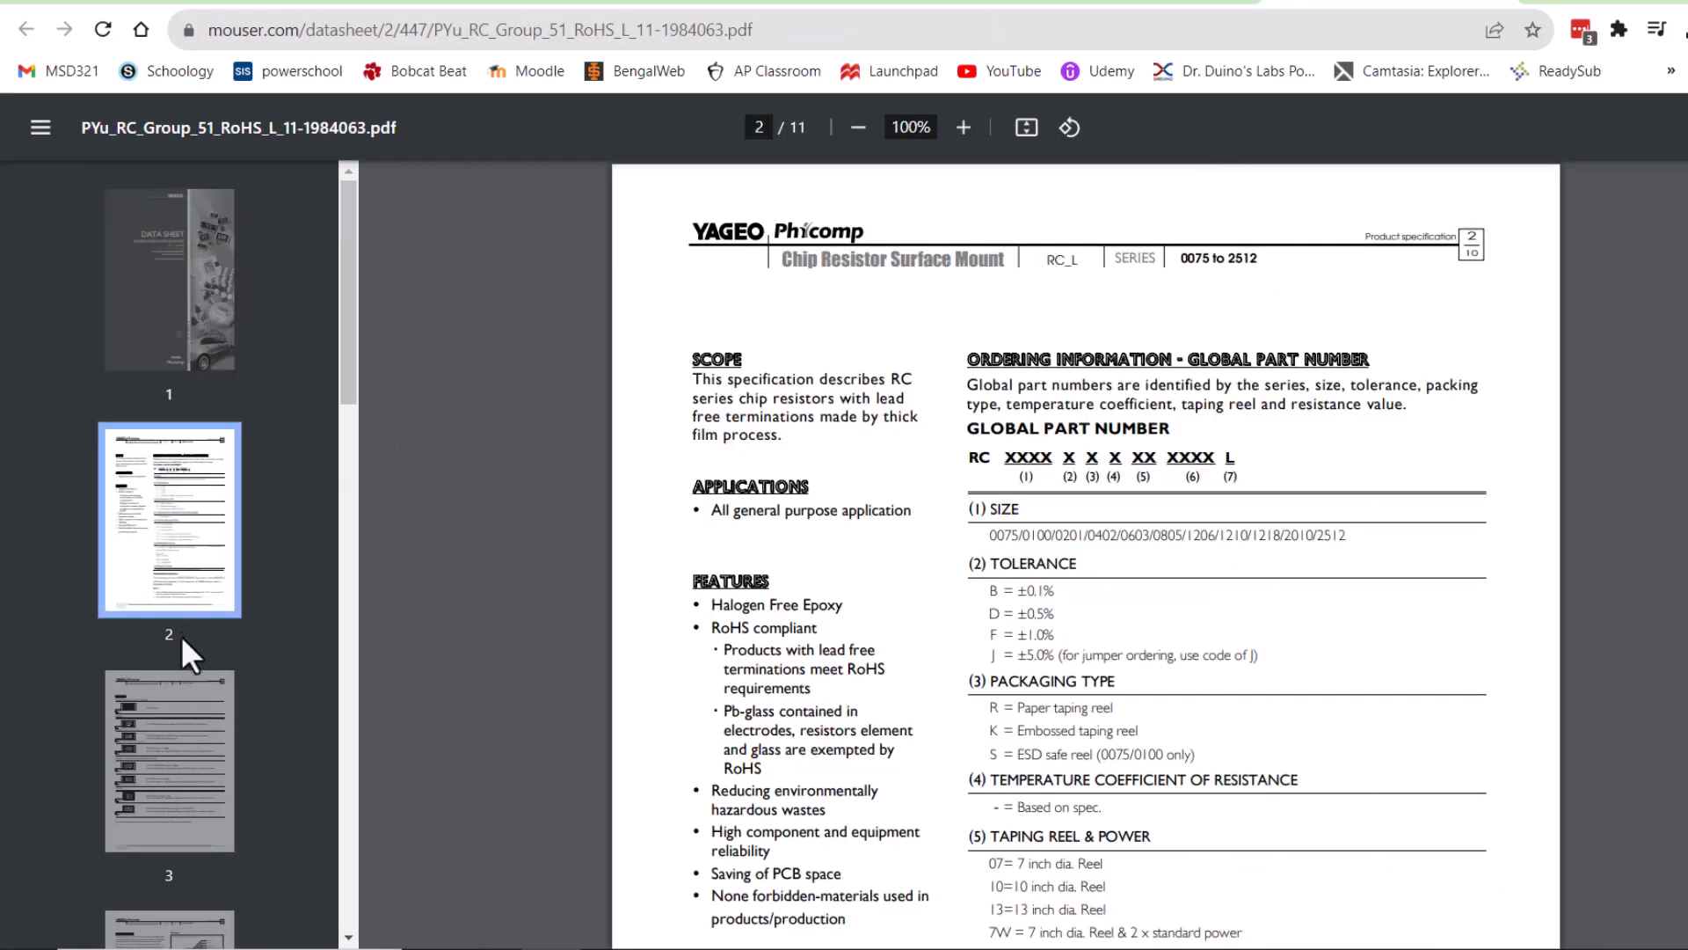
scroll(176, 616, down, 3)
click(141, 528)
scroll(174, 615, down, 3)
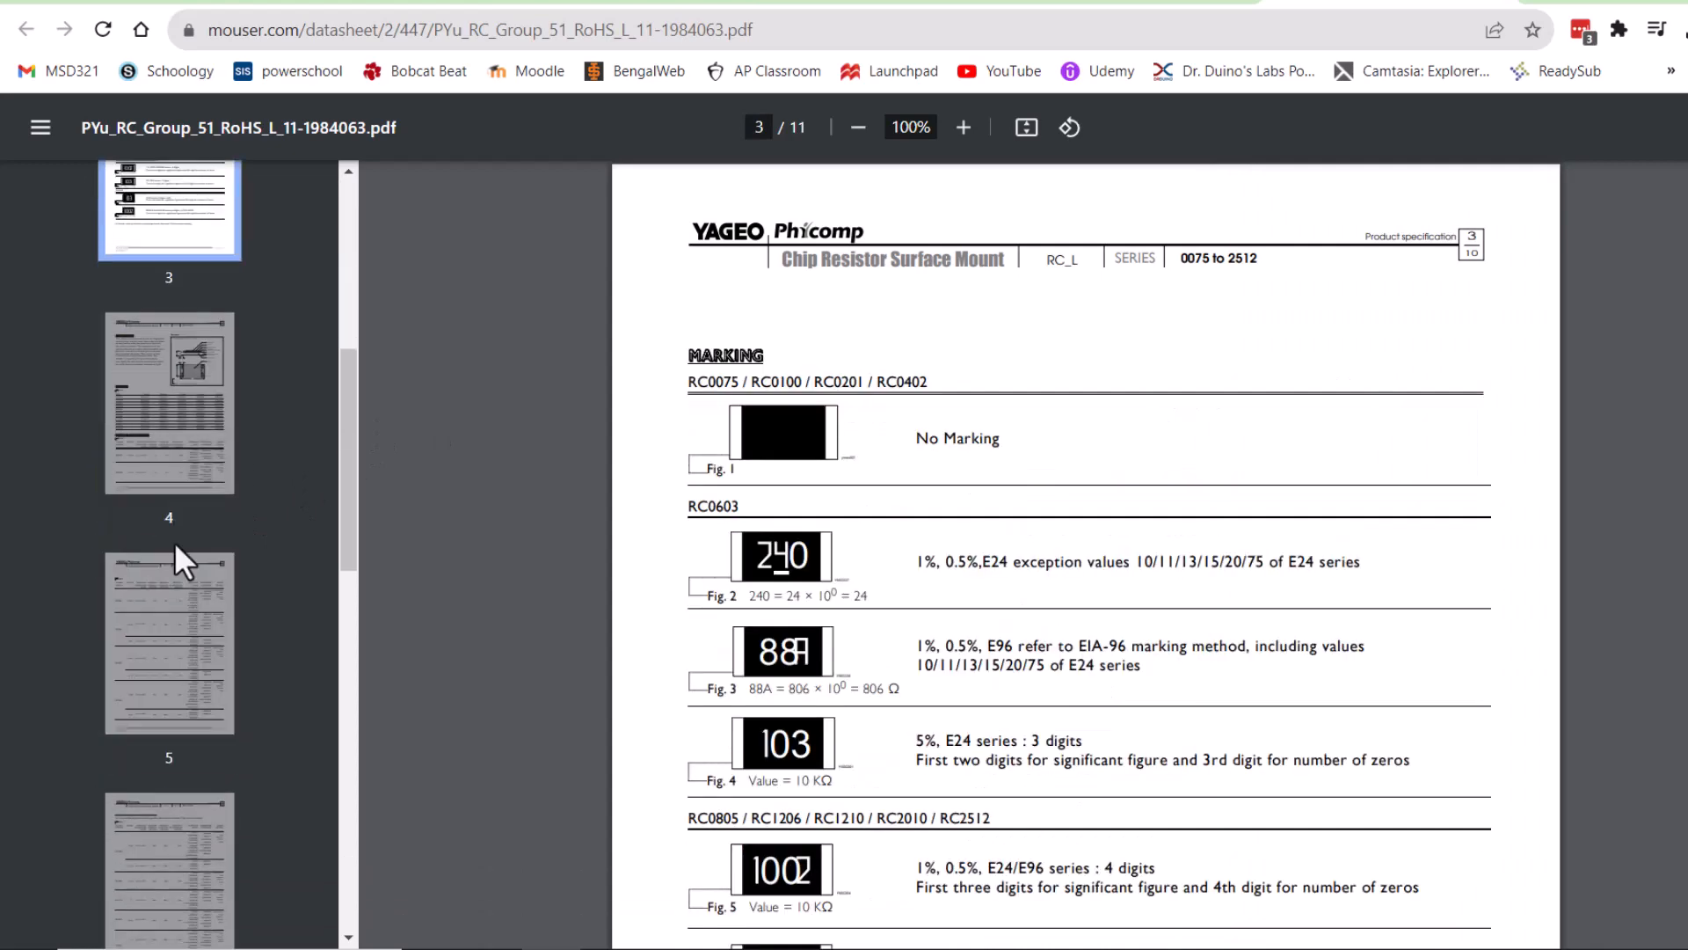
click(174, 538)
click(183, 681)
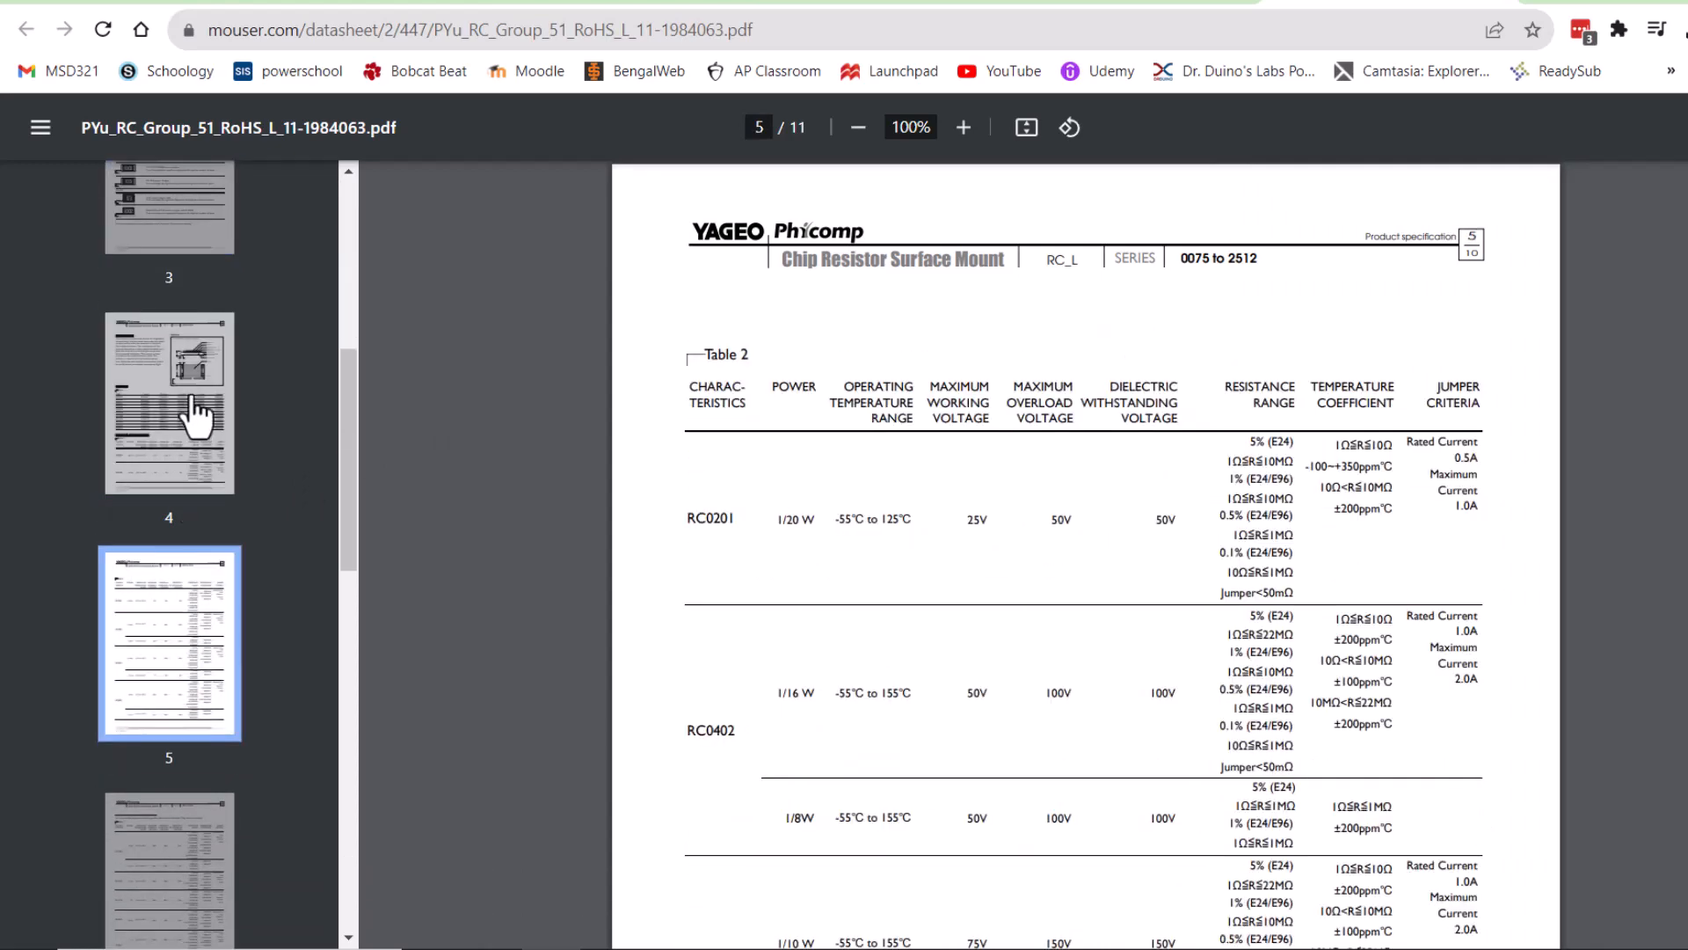
scroll(194, 457, up, 6)
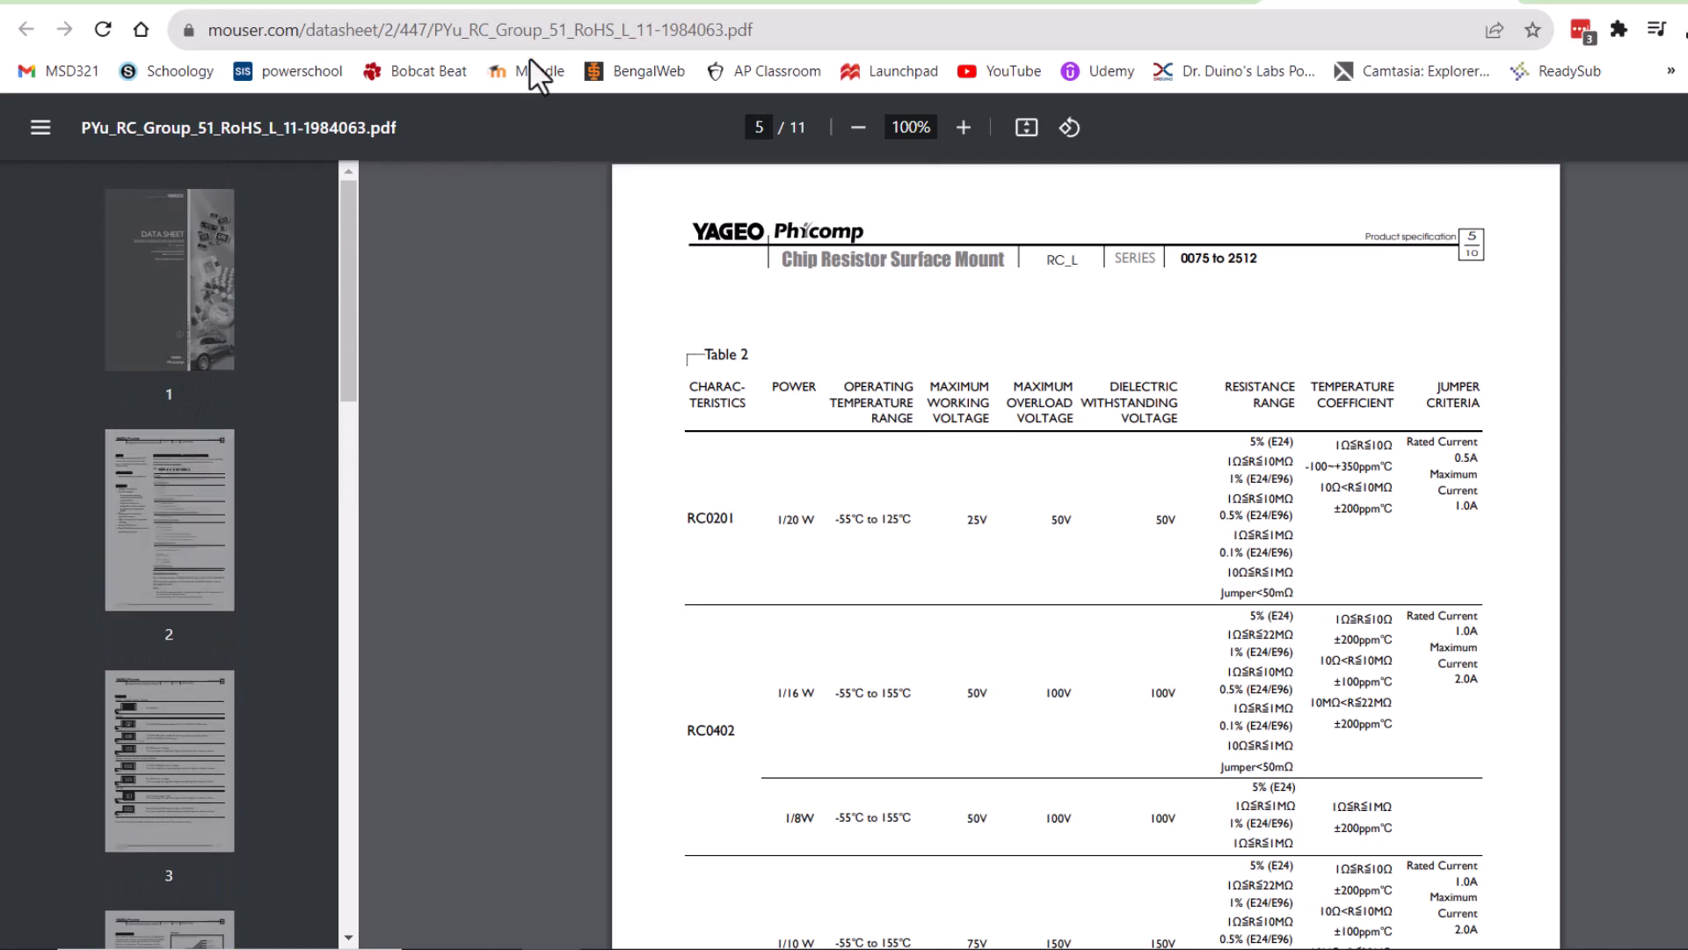
click(665, 30)
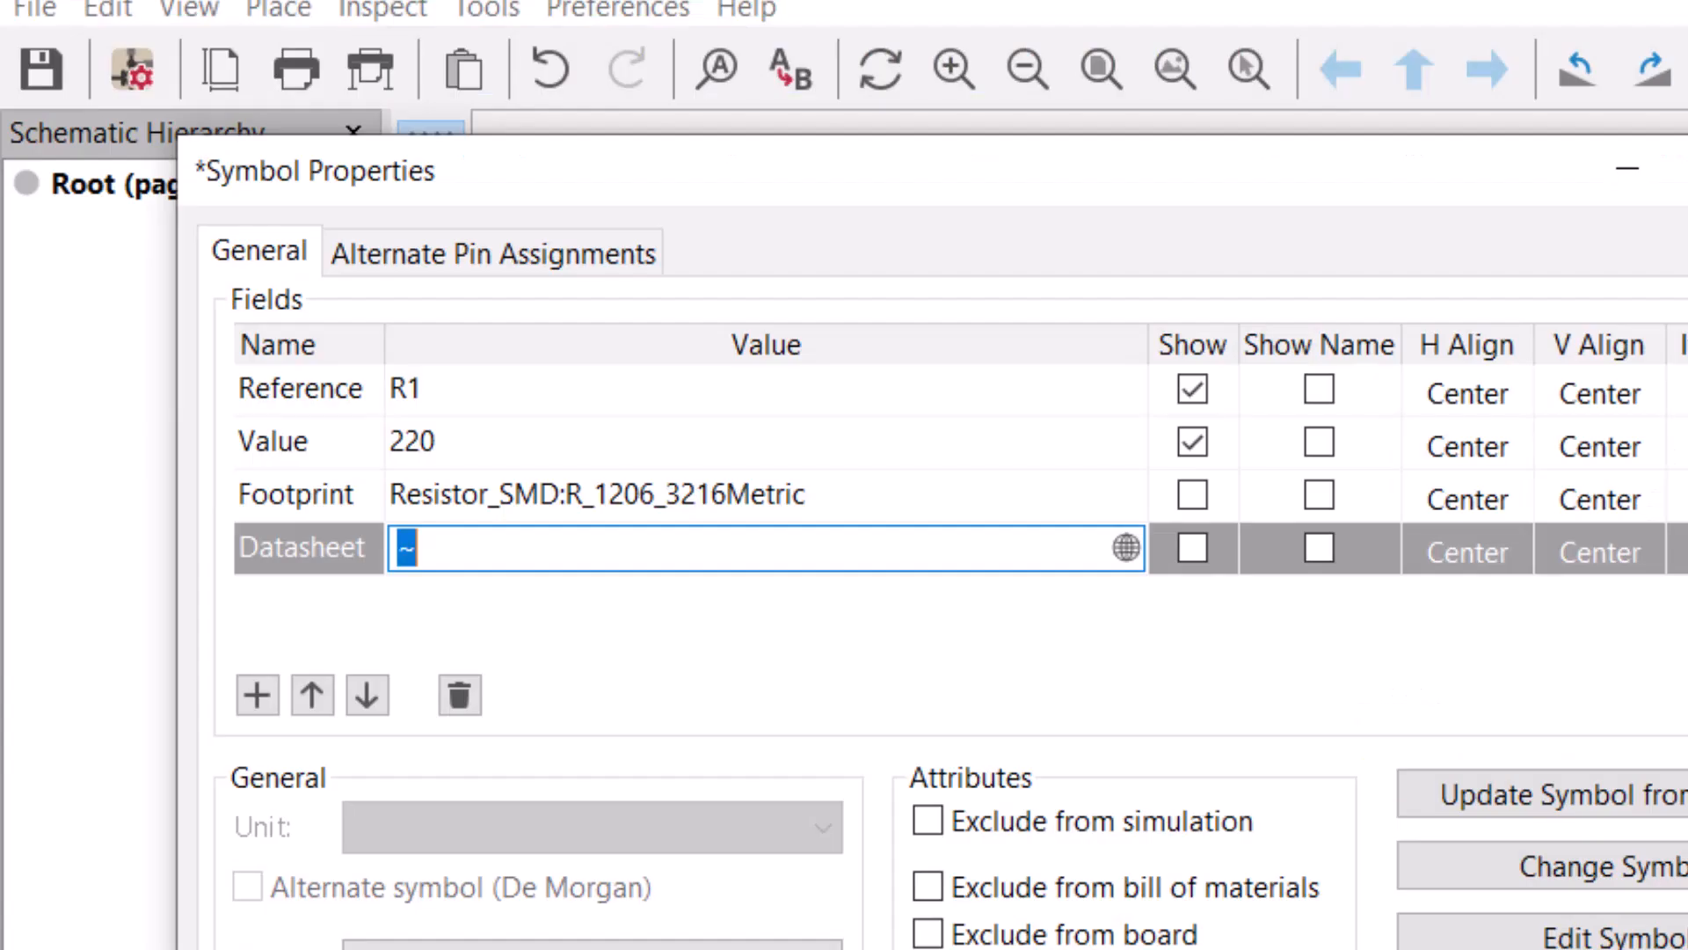
text(https://www.mouser.com/datasheet/2/447/PYu_RC_Group_51_RoHS_L_11-1984063.pdf)
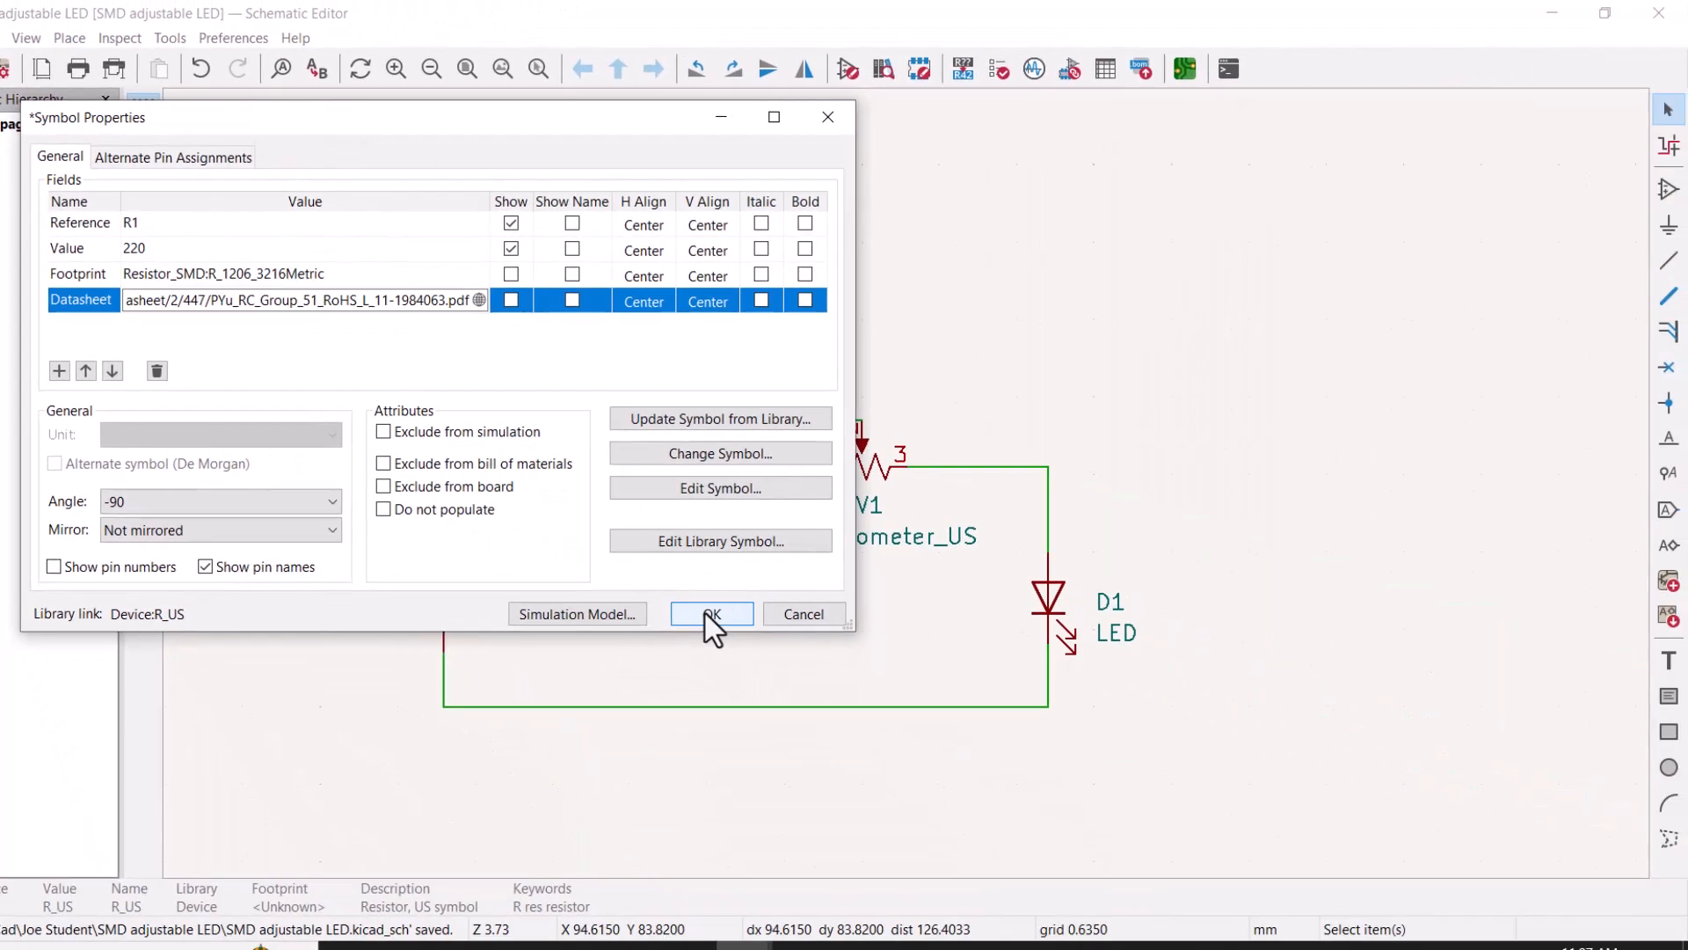
click(710, 615)
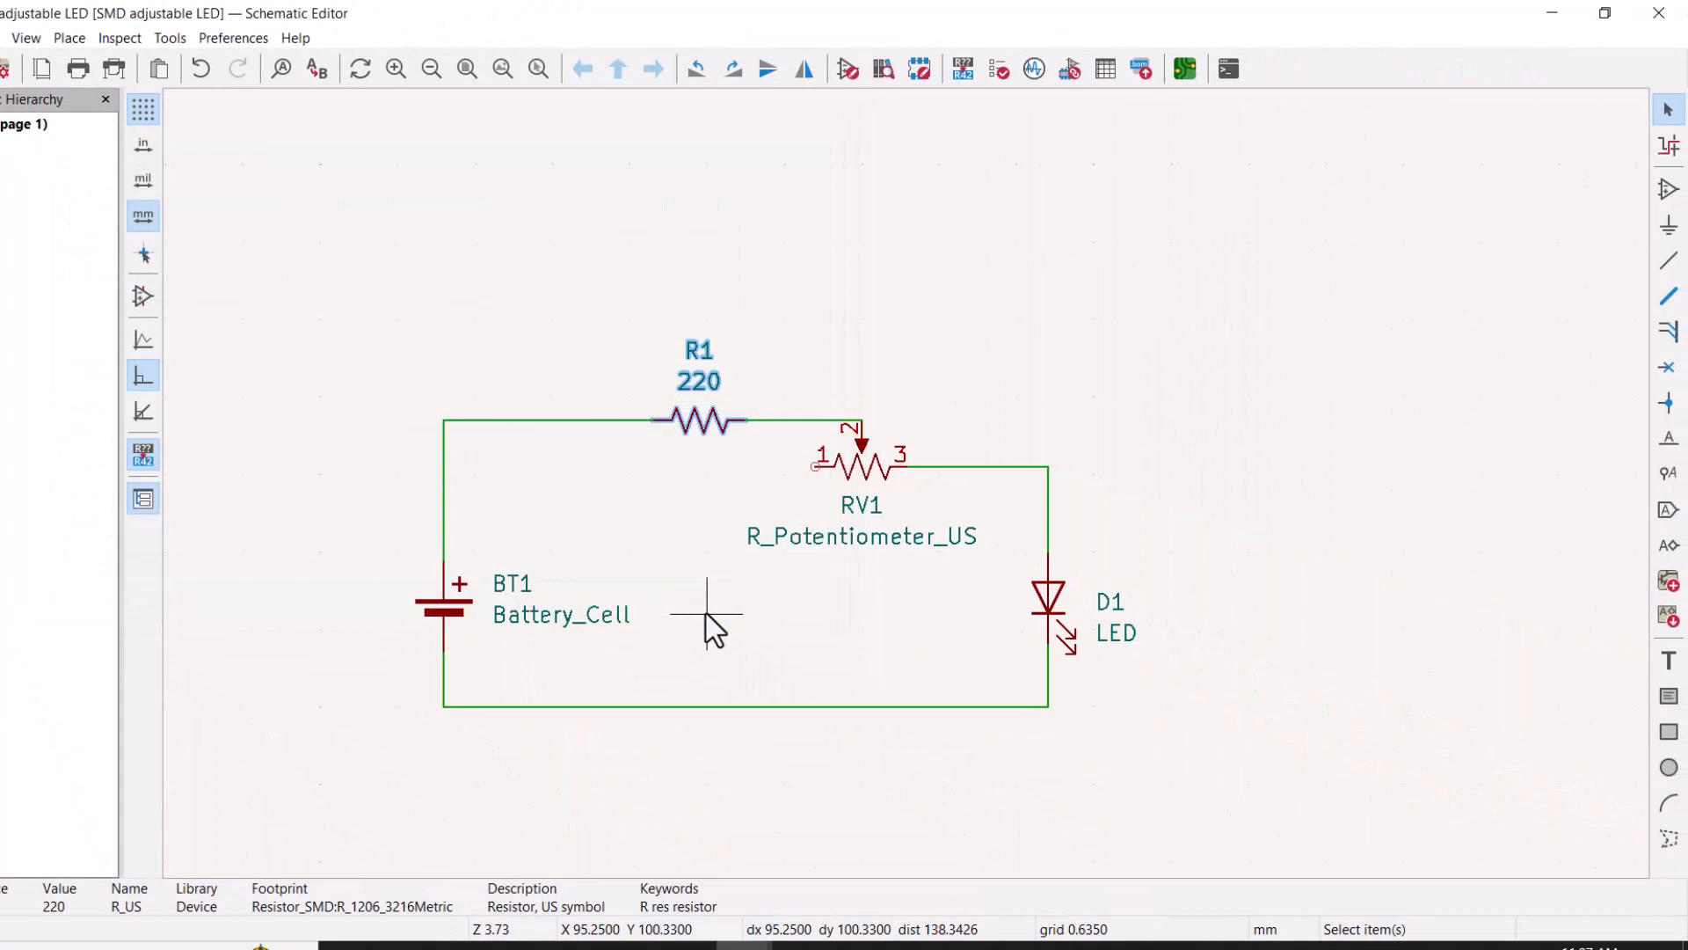
- Open the symbol properties of potentiometer RV1 and set its value to 50K
click(743, 420)
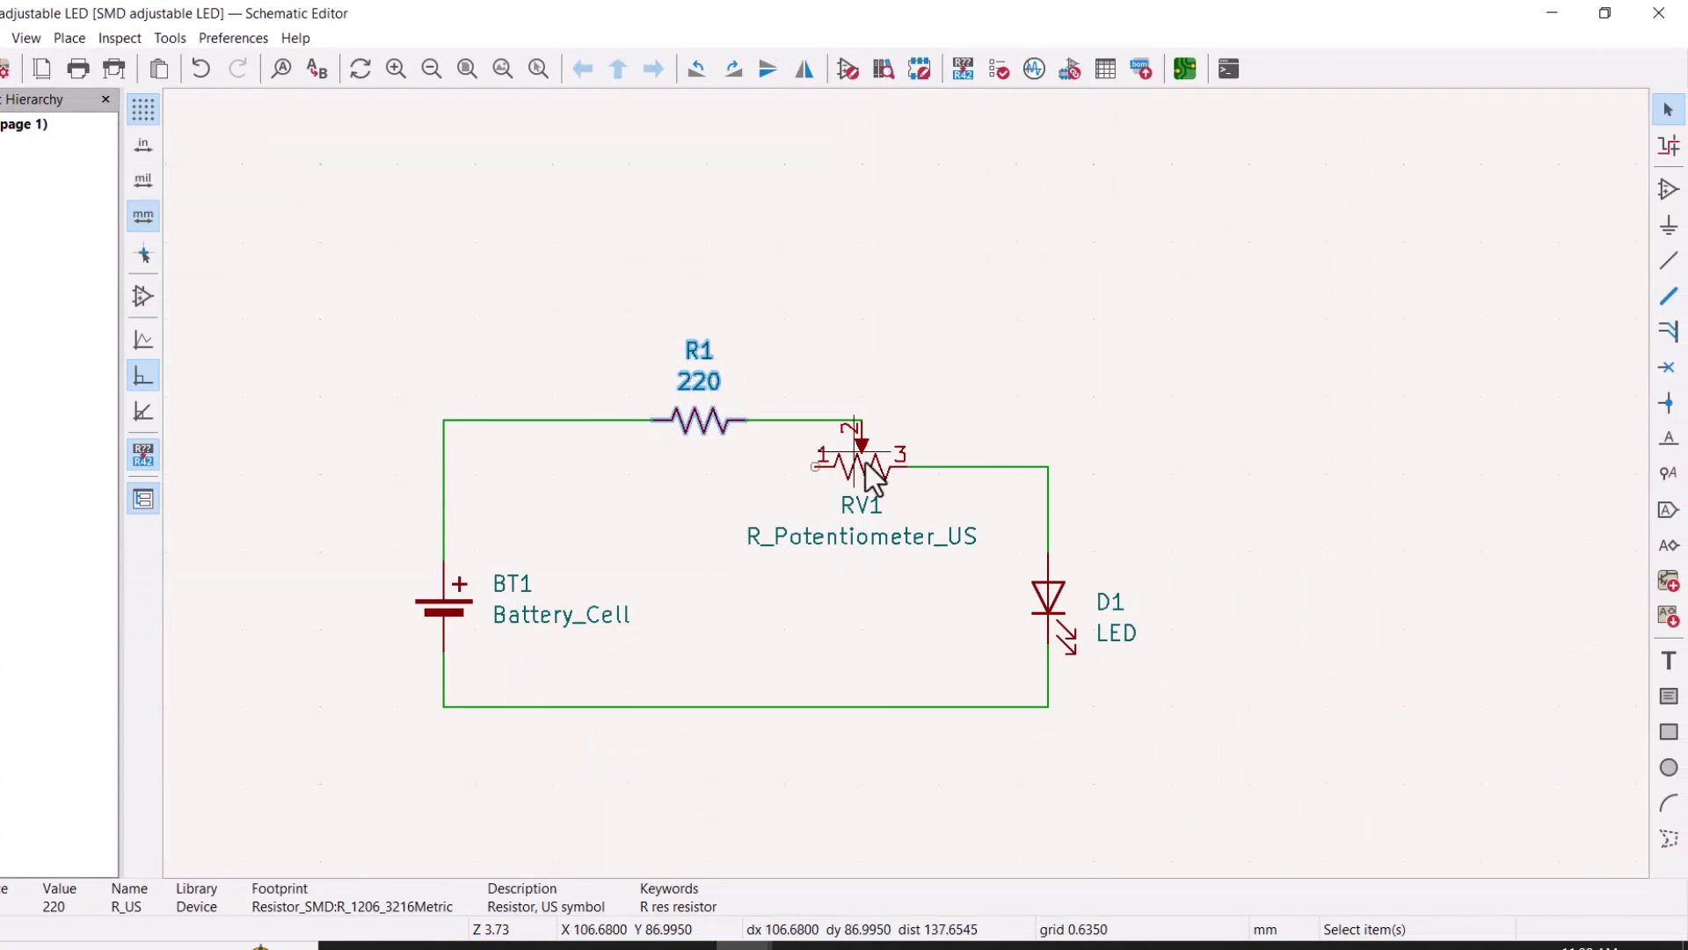
click(863, 472)
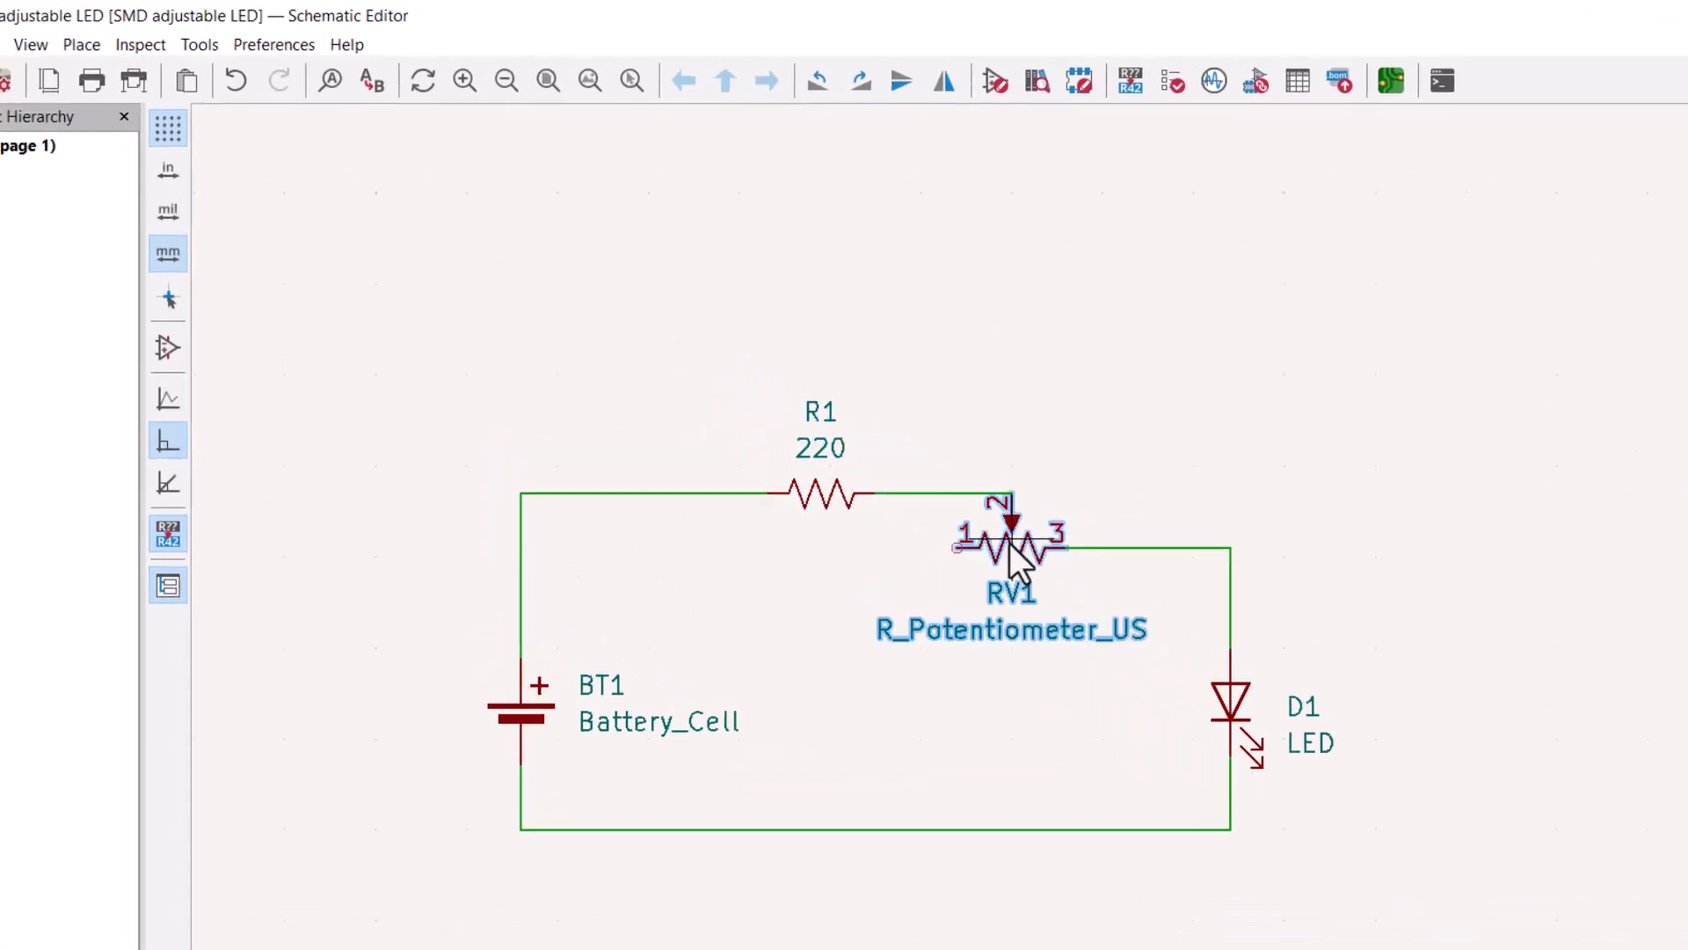
double_click(1011, 544)
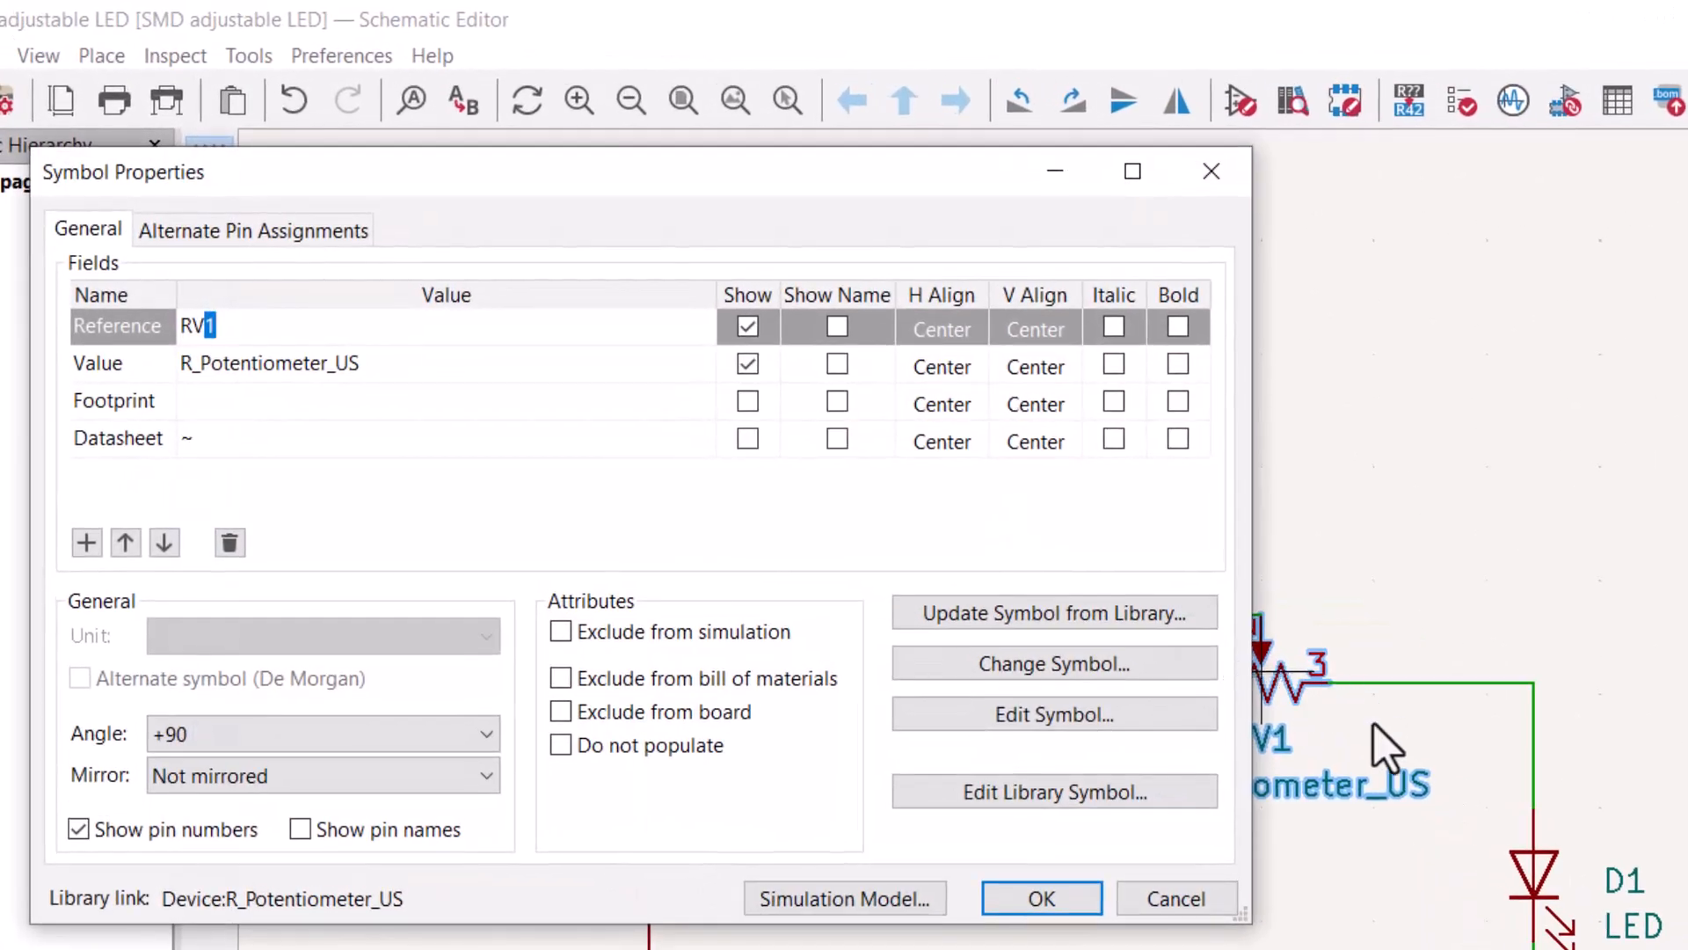
click(261, 364)
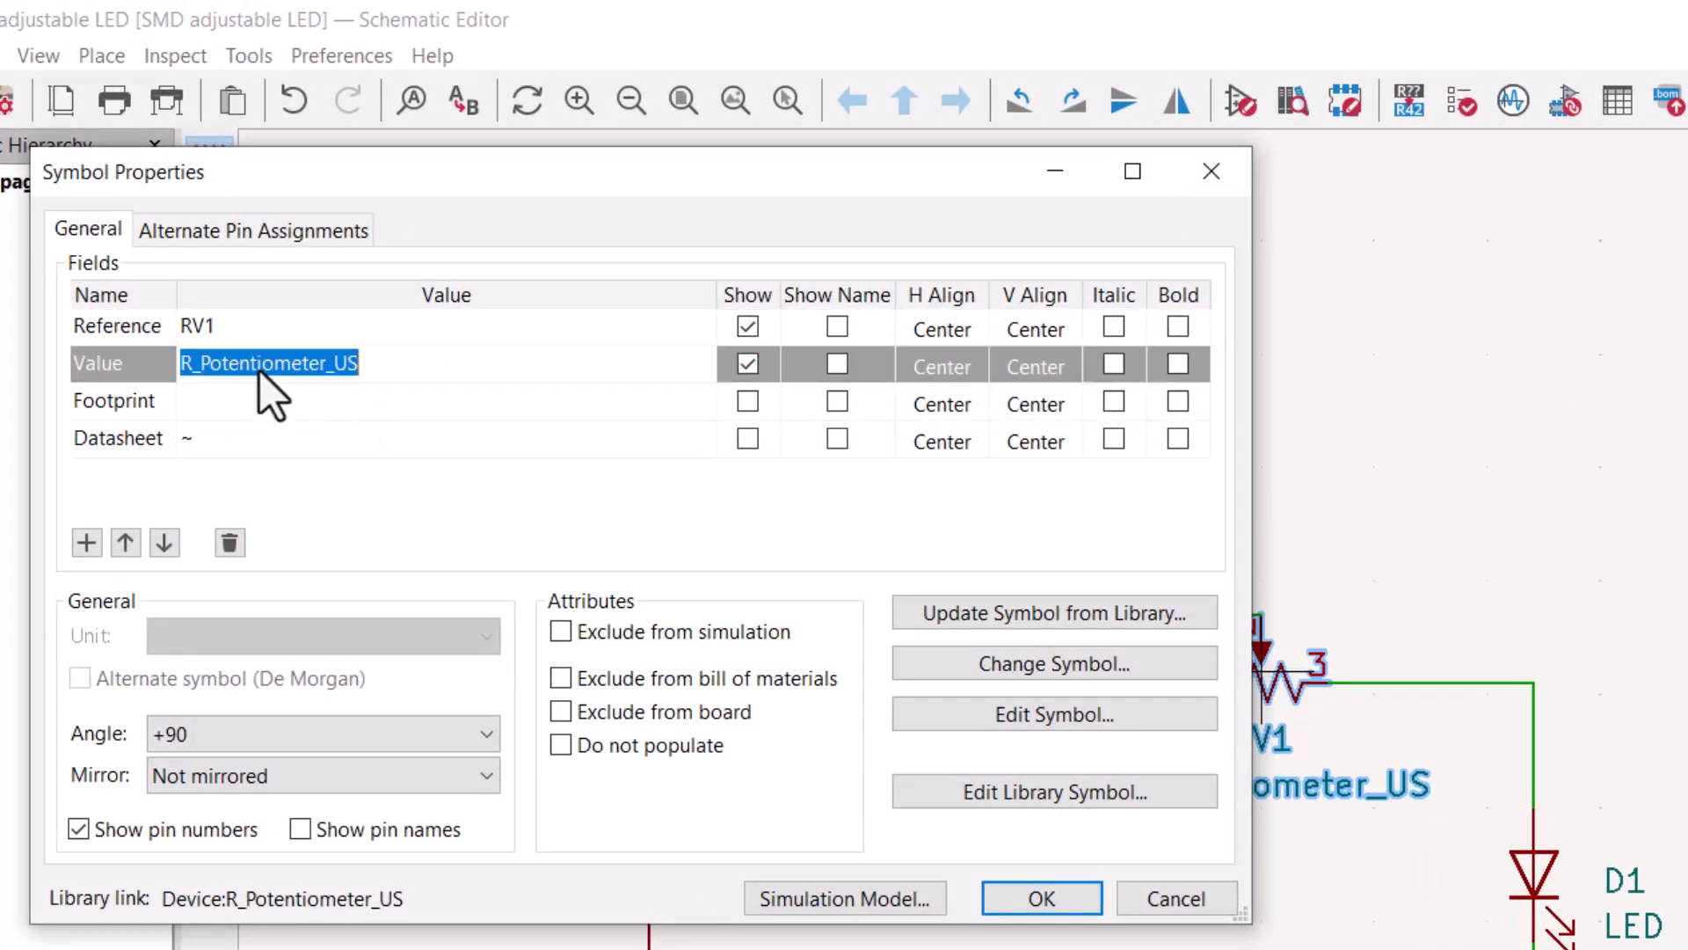
text(50k)
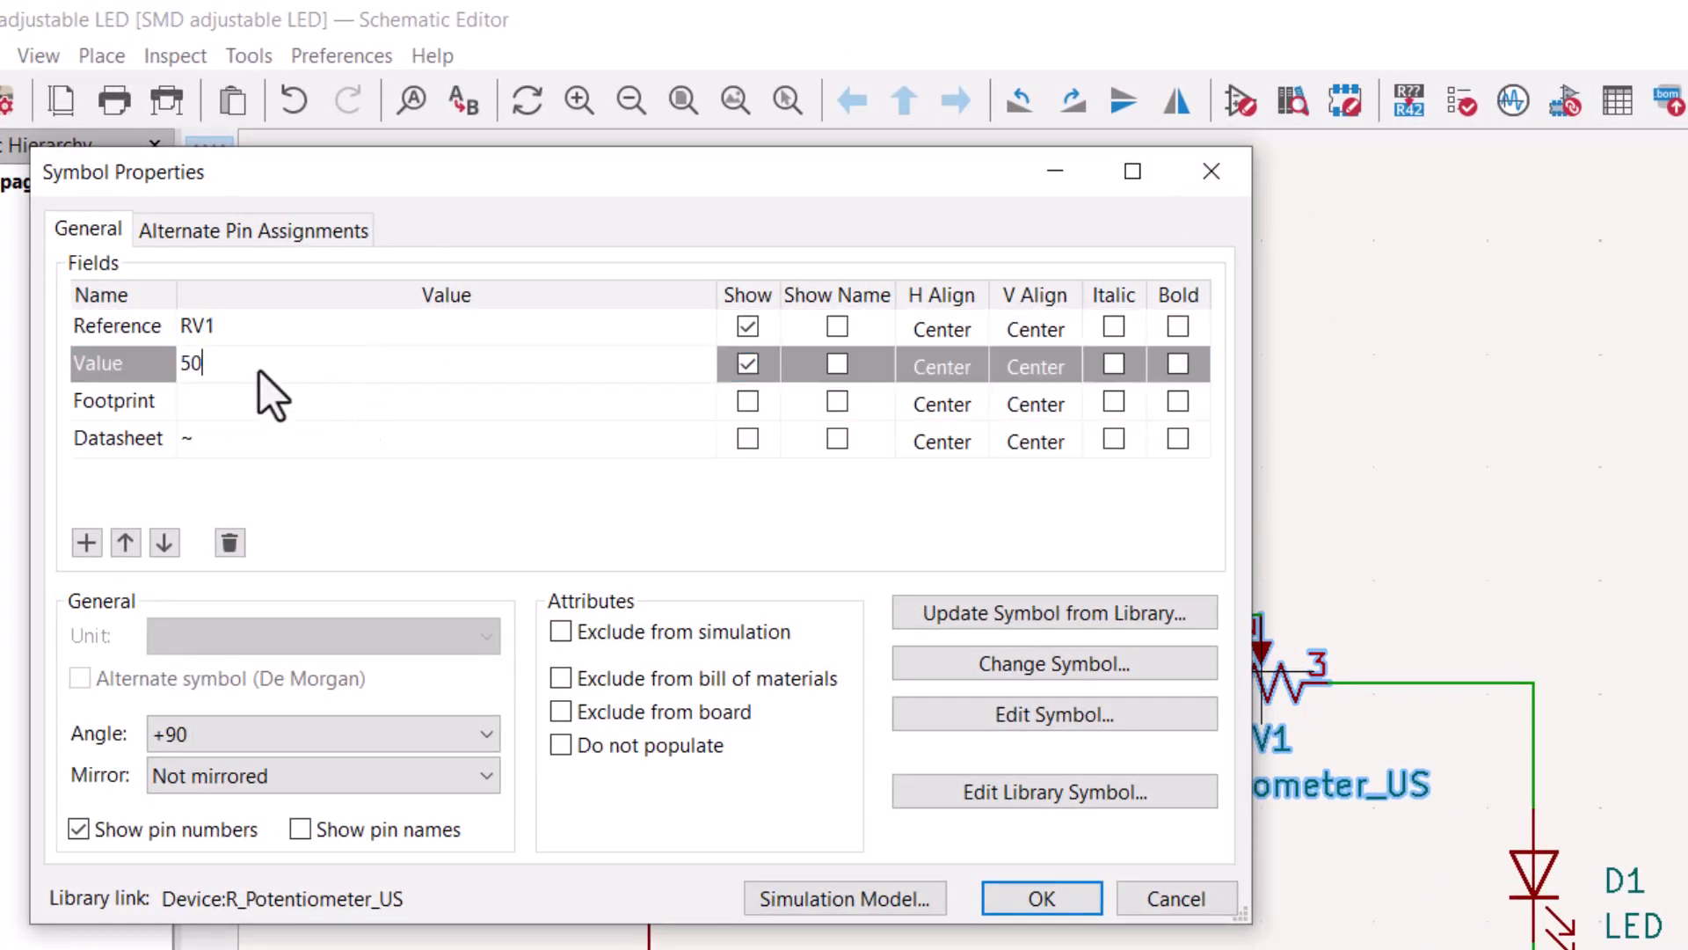
- Open the footprint library browser for RV1's footprint and filter the libraries by "potentiometer", showing the Potentiometer_SMD footprints
click(223, 400)
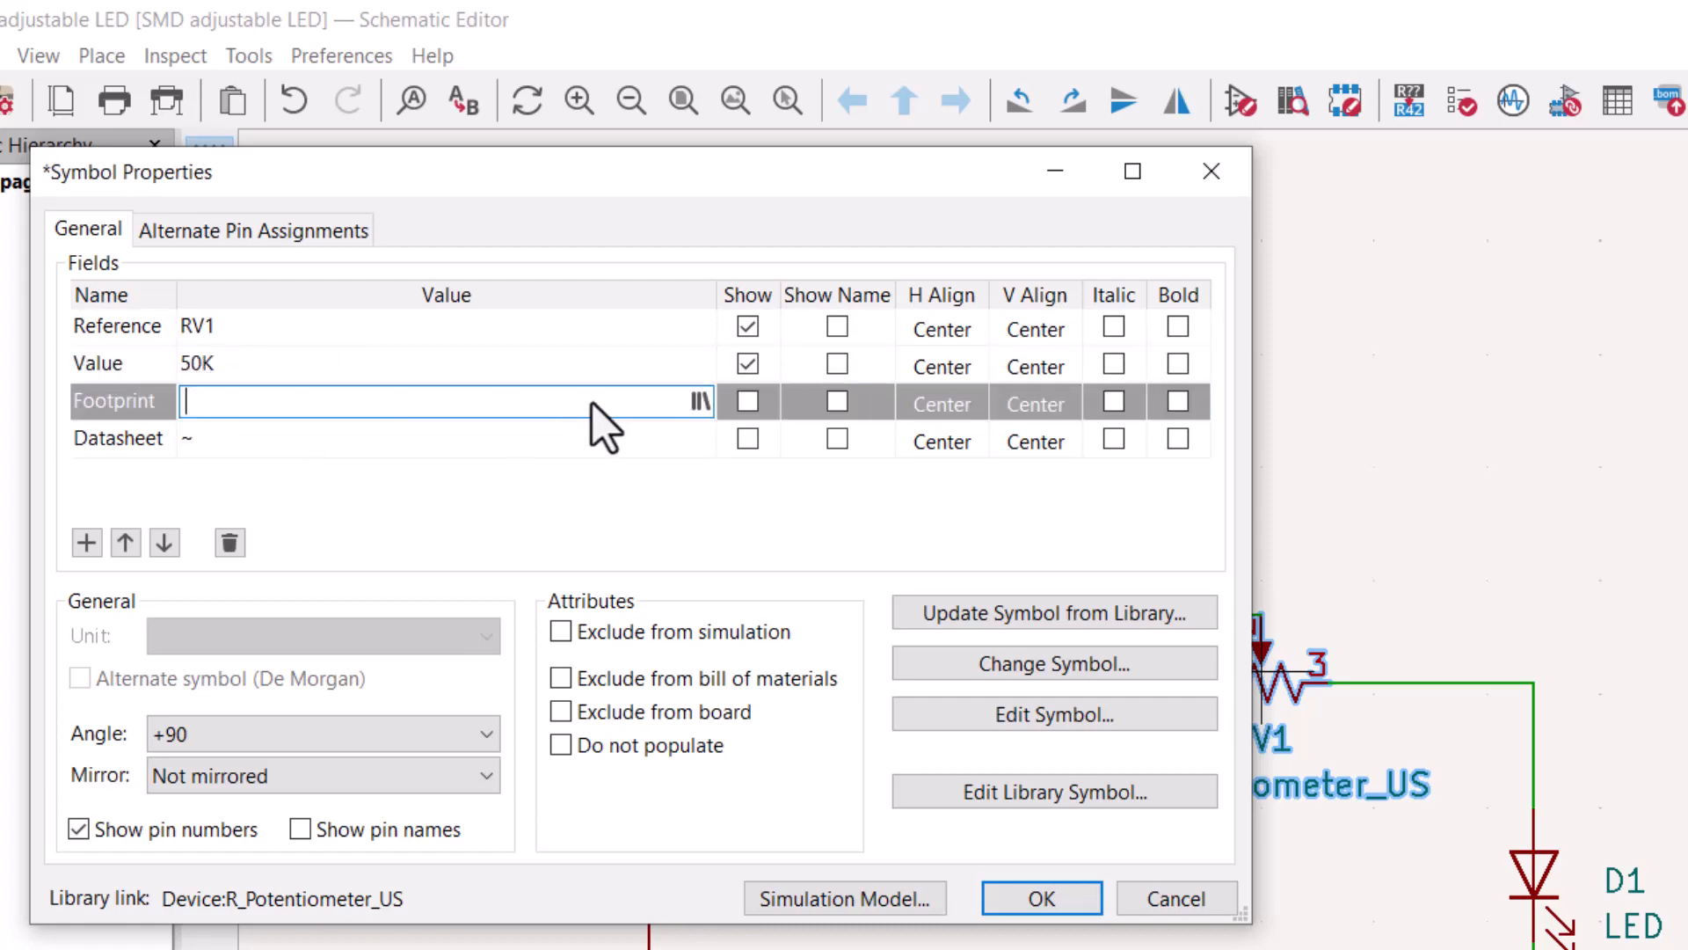
click(697, 401)
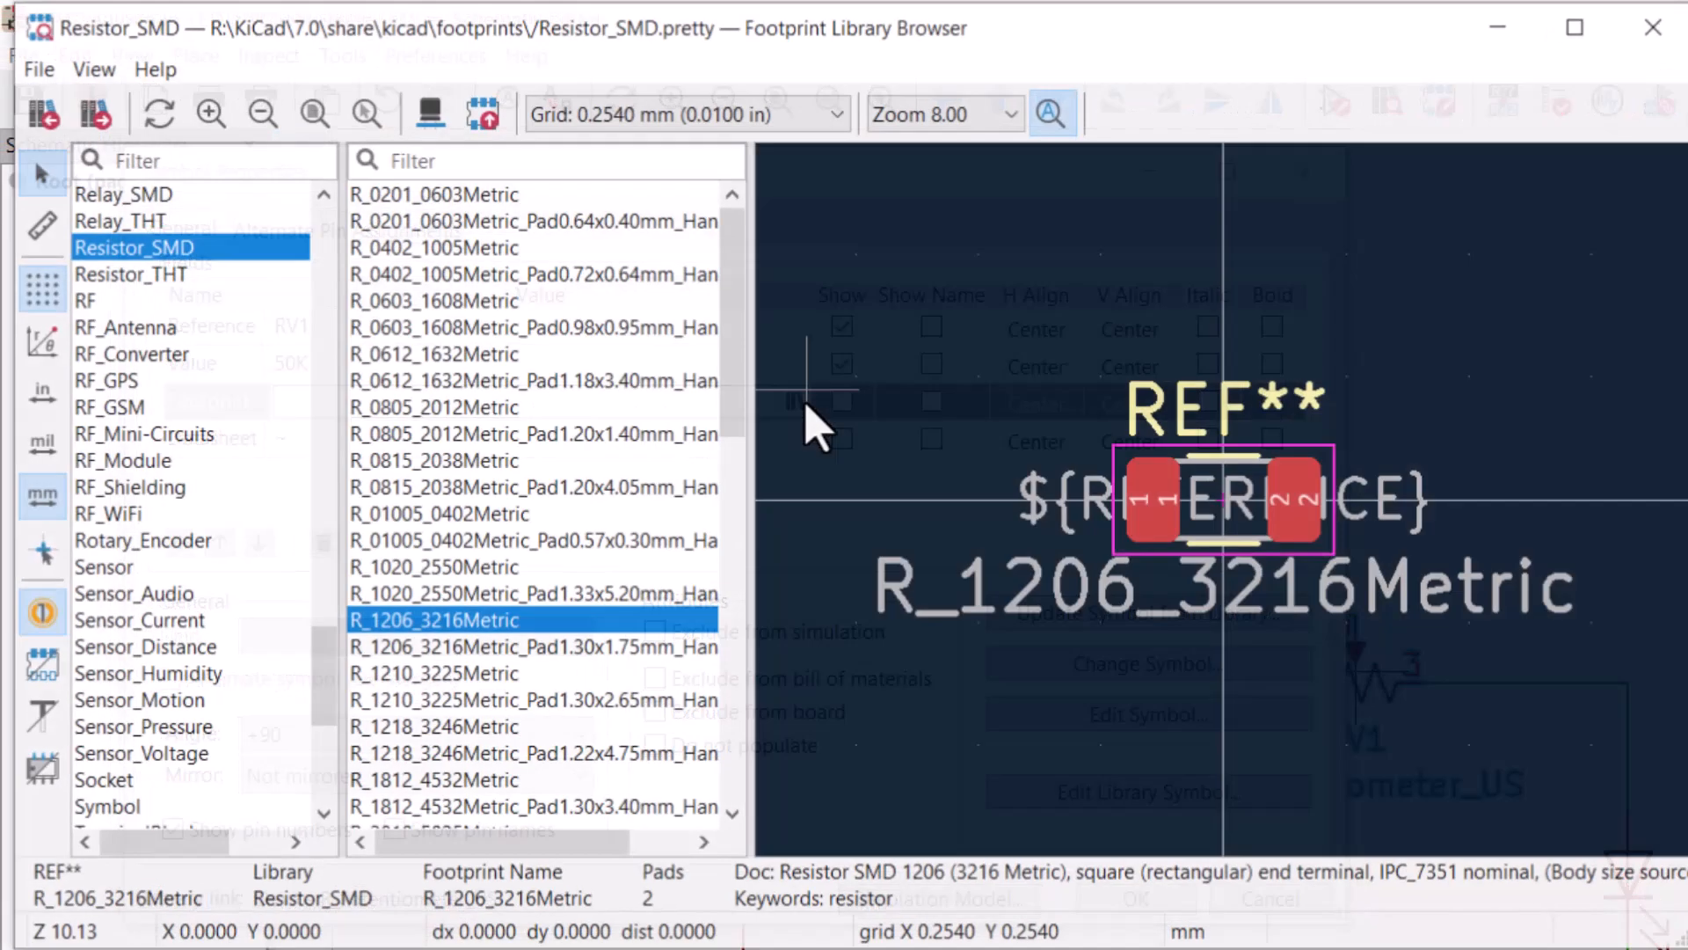
click(175, 160)
text(potentiometer)
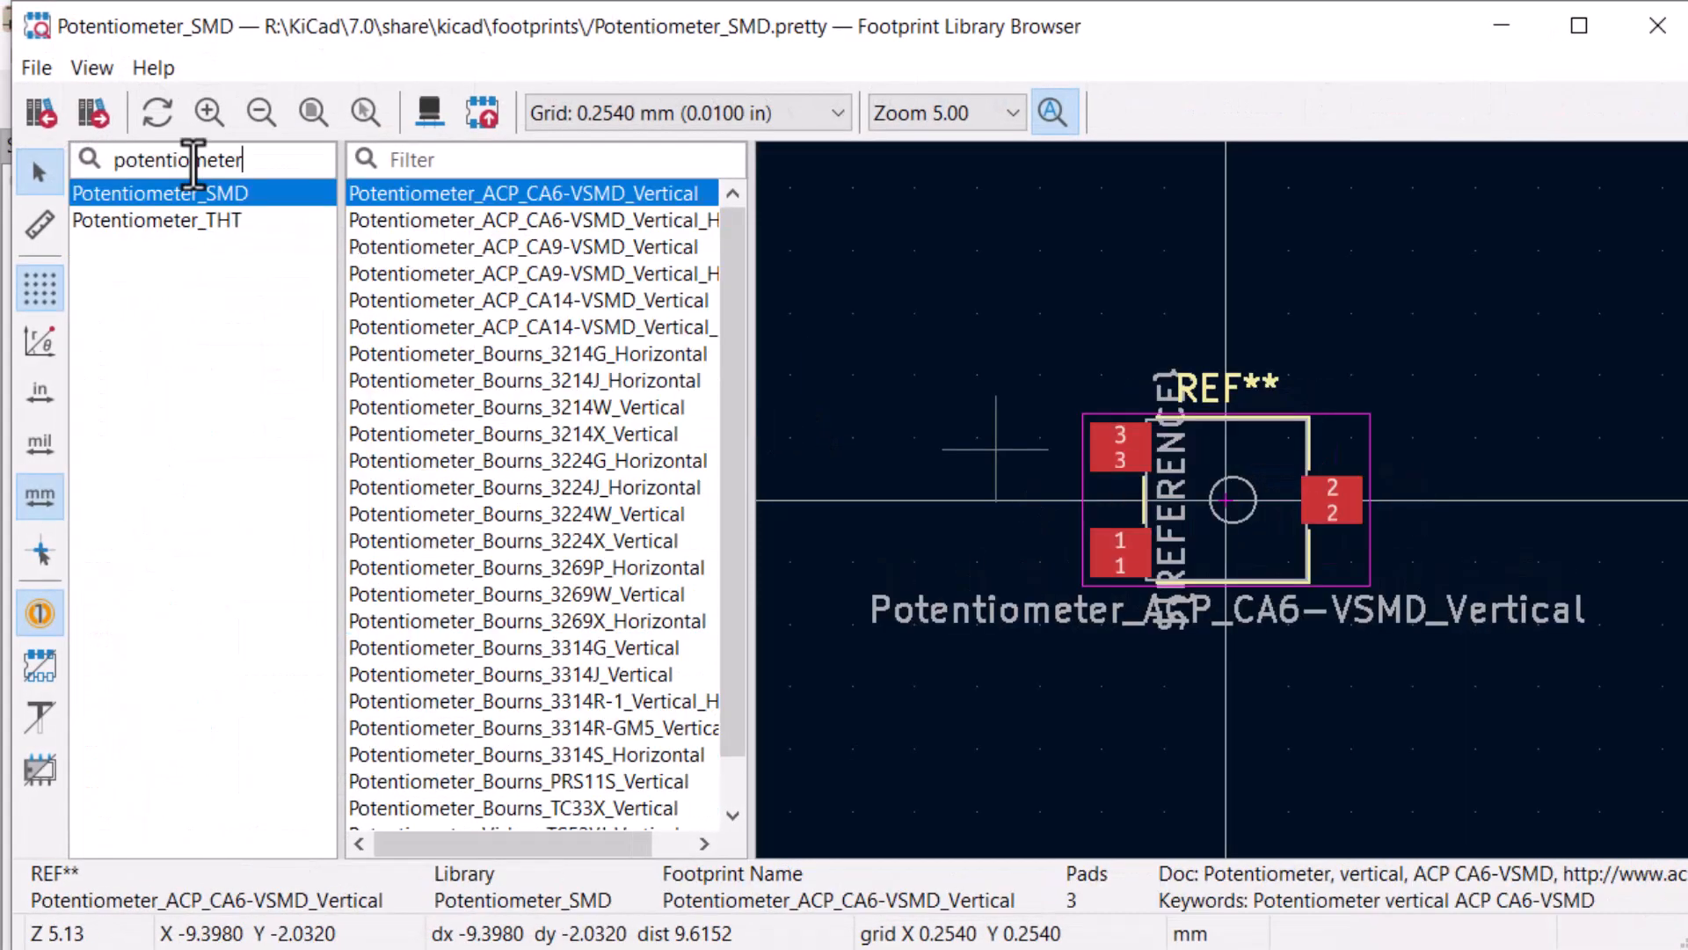
scroll(497, 557, down, 1)
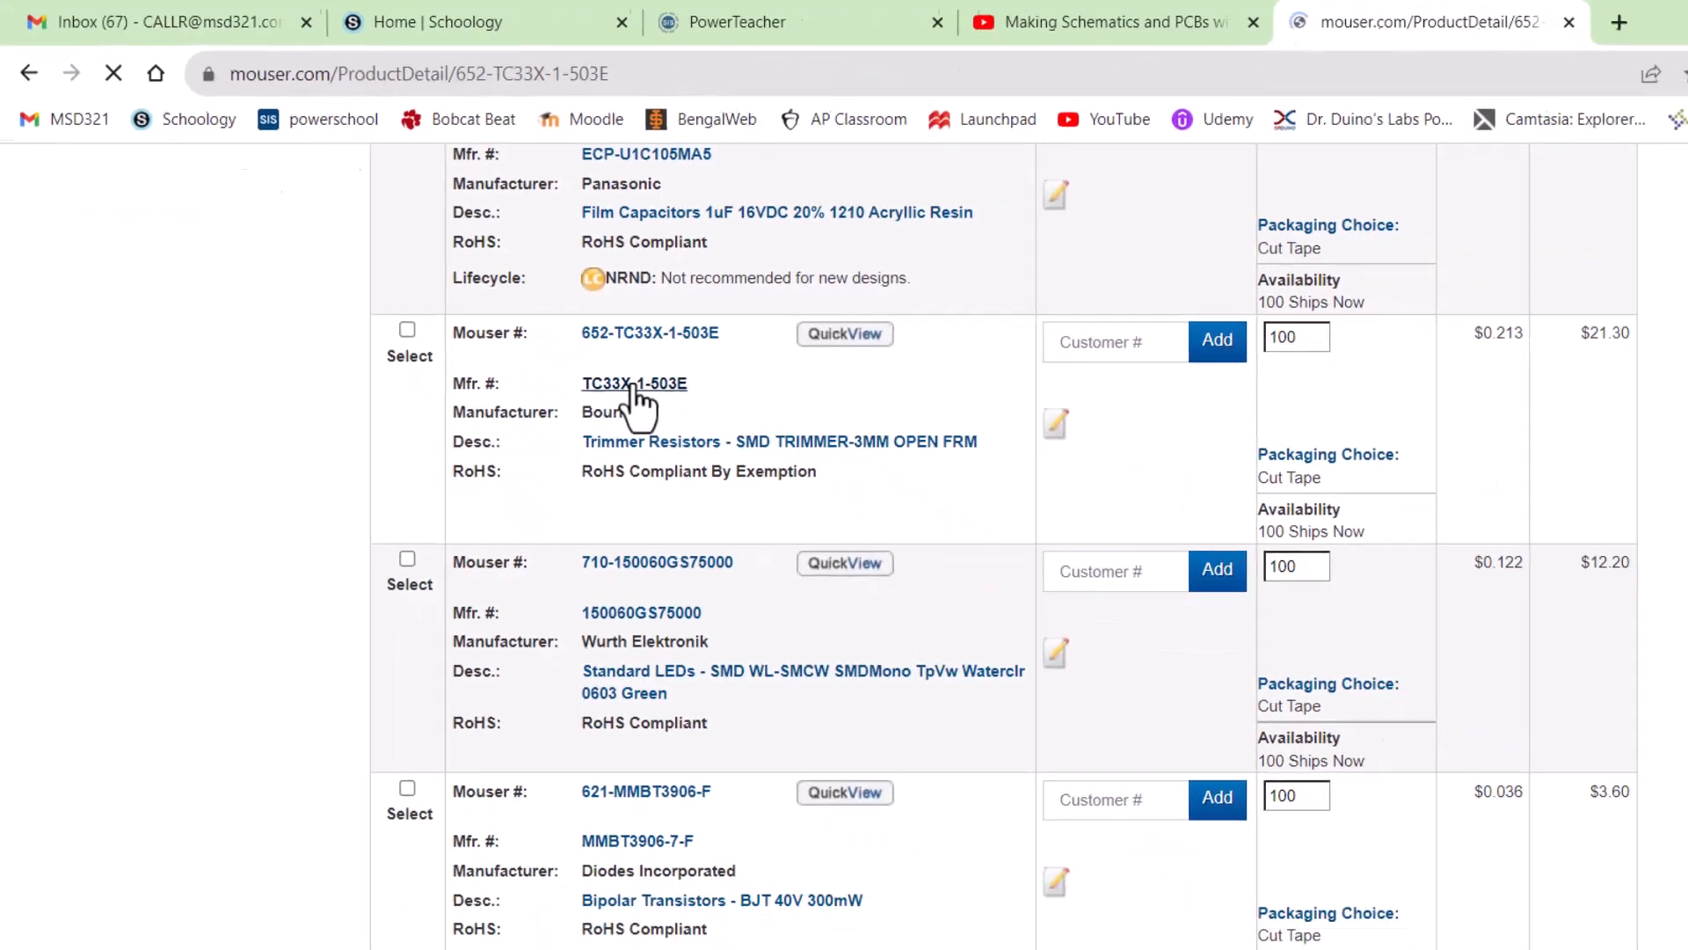
- Open the Bourns TC33X-1-503E trimmer's product page on Mouser and review its series and specifications
click(637, 381)
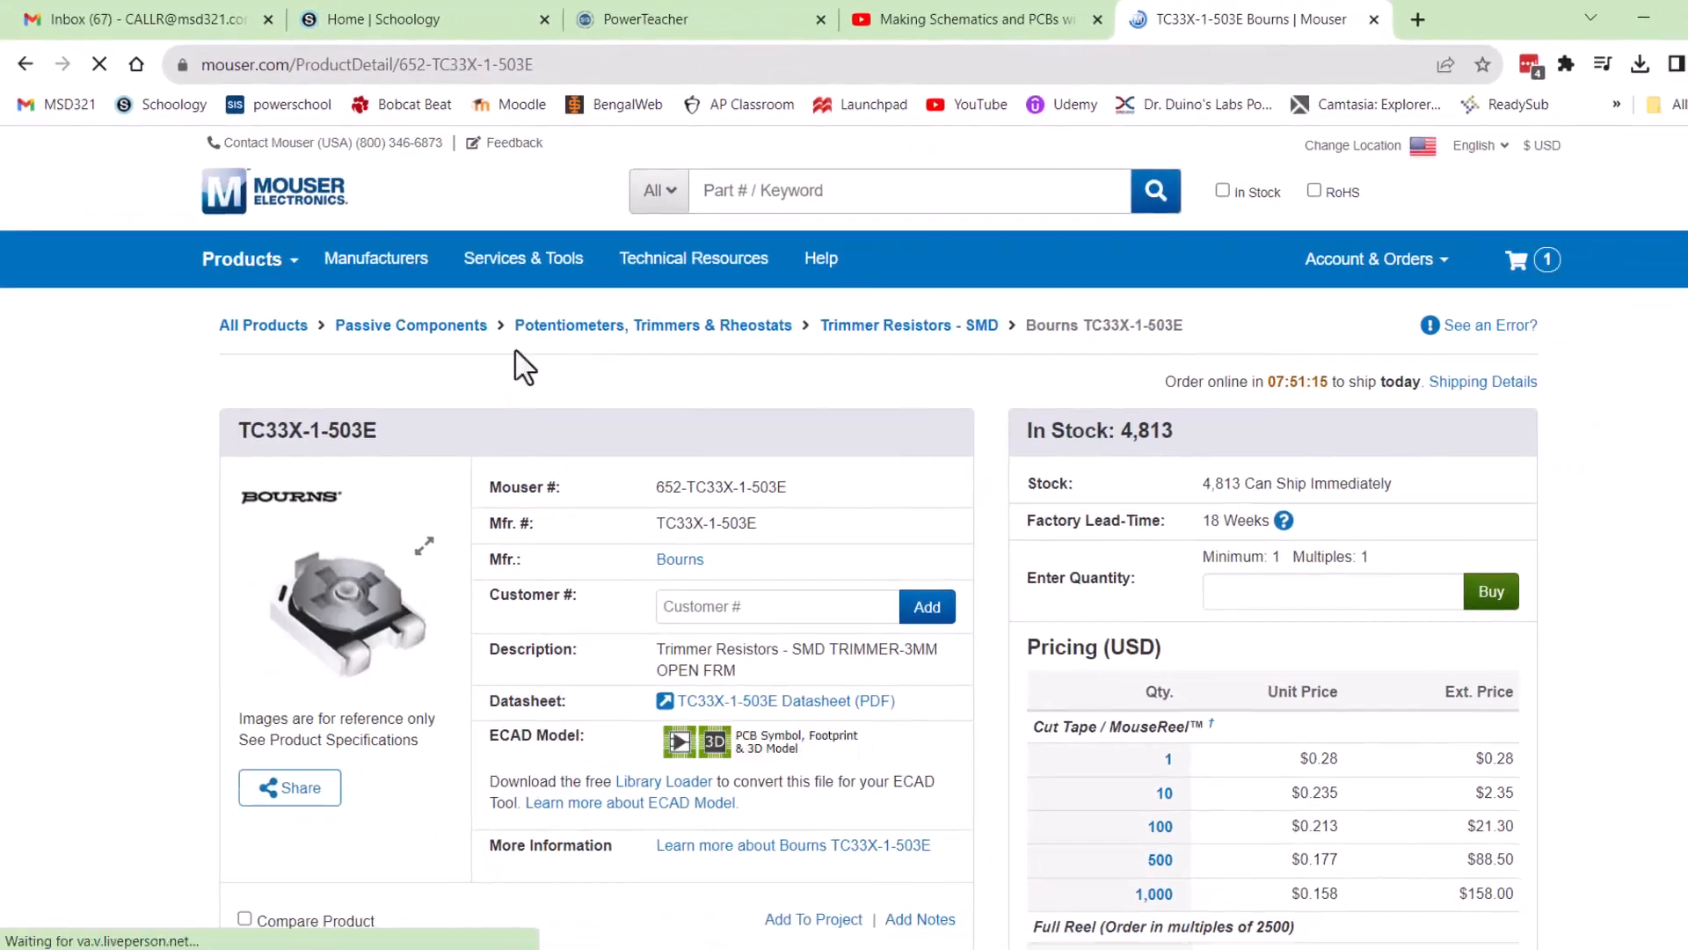
scroll(650, 300, down, 3)
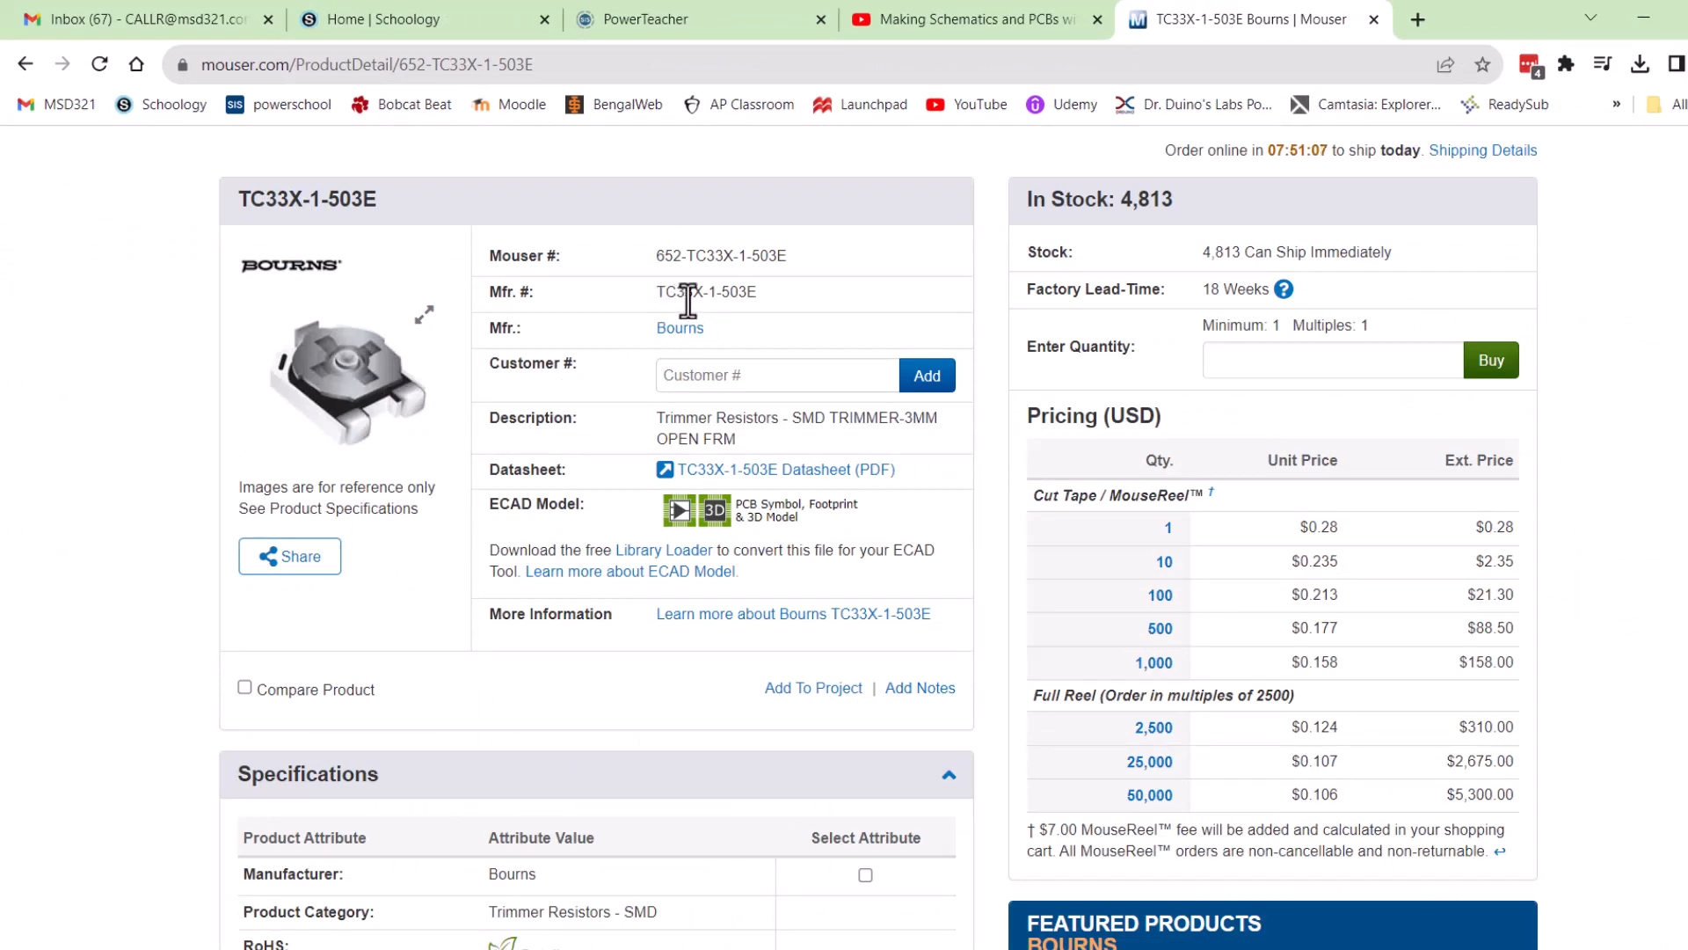
scroll(586, 746, down, 7)
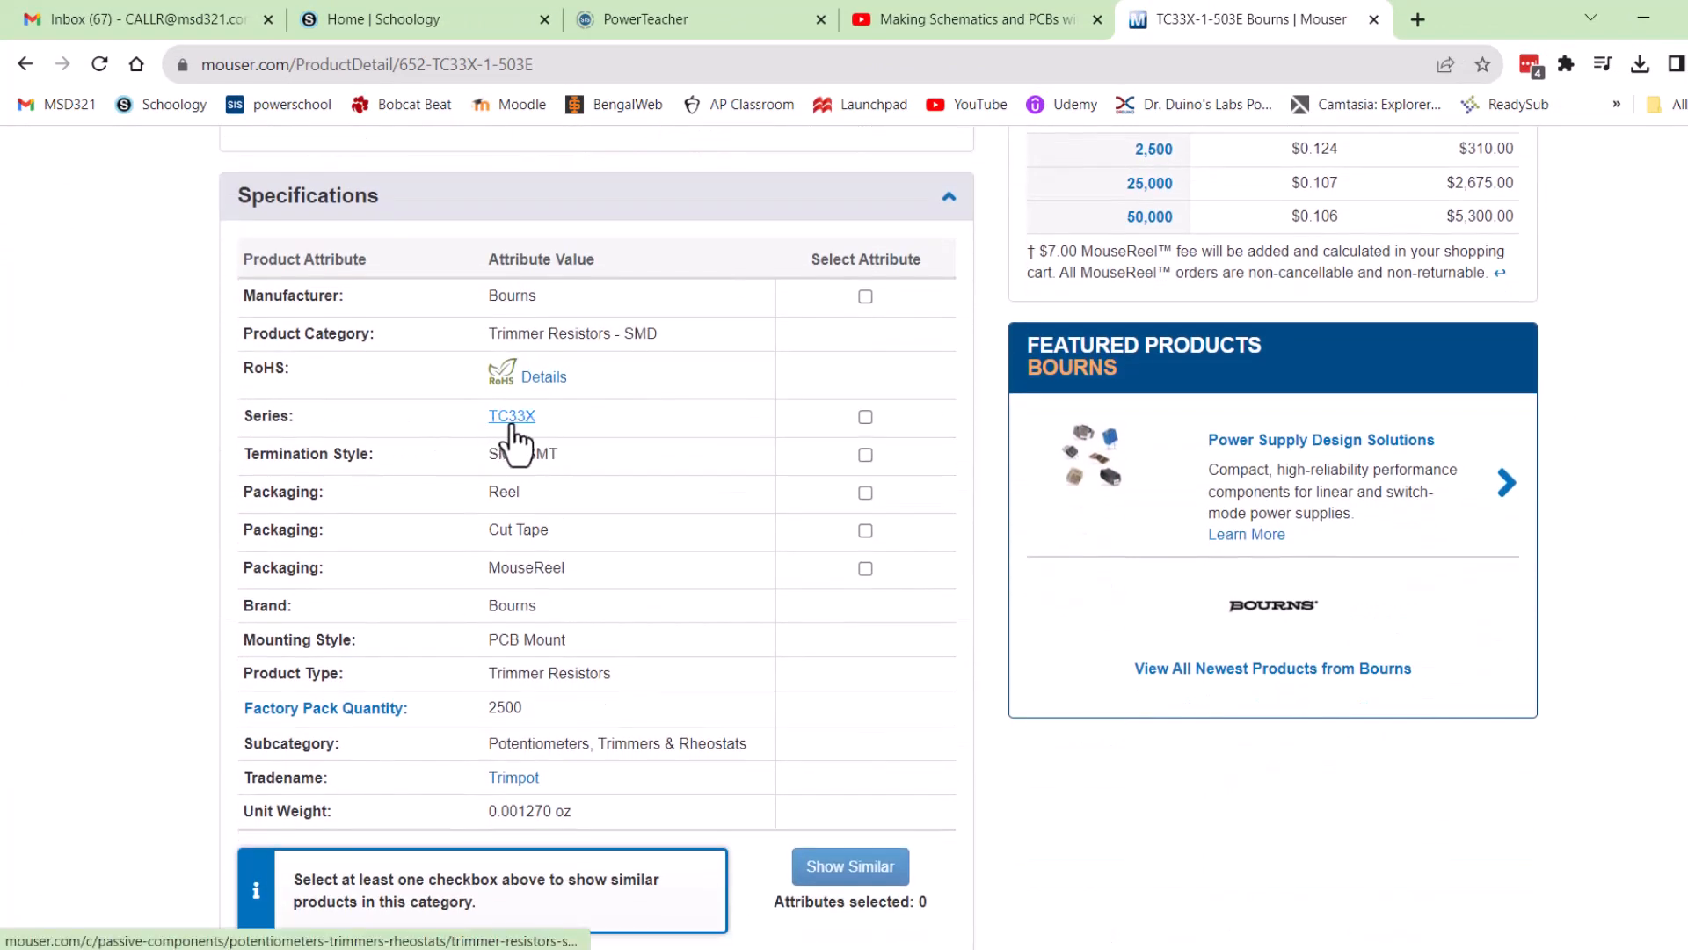
scroll(631, 425, up, 1)
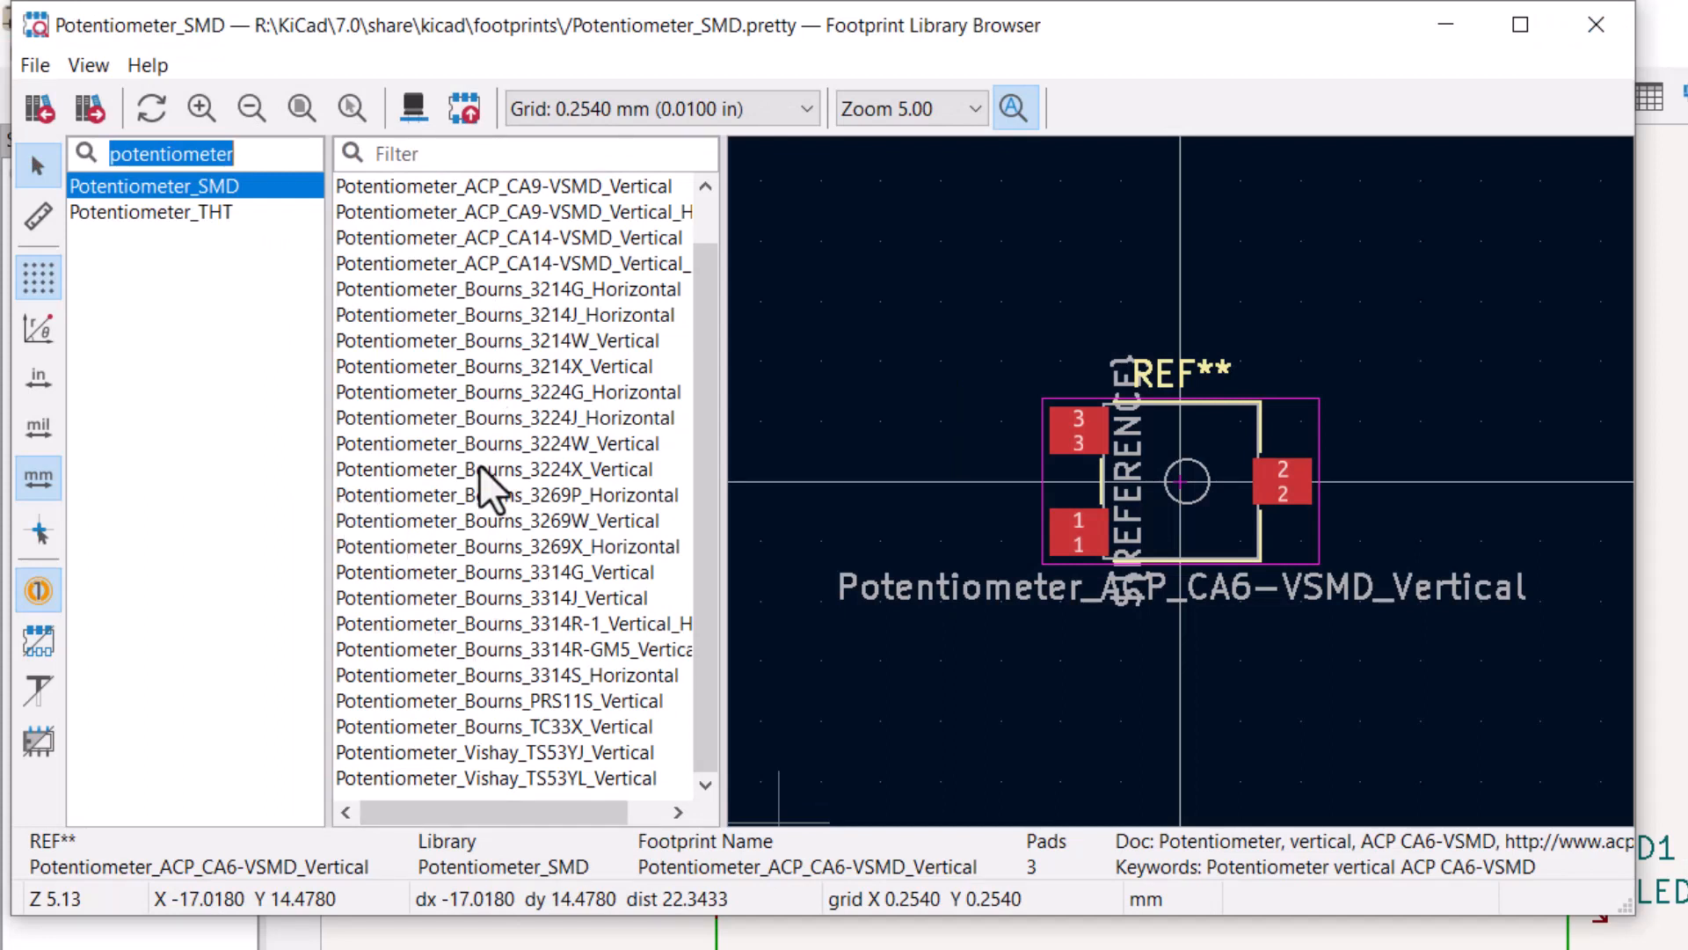
- Assign the Potentiometer_Bourns_TC33X_Vertical footprint from the Potentiometer_SMD library to RV1 in KiCad
click(546, 727)
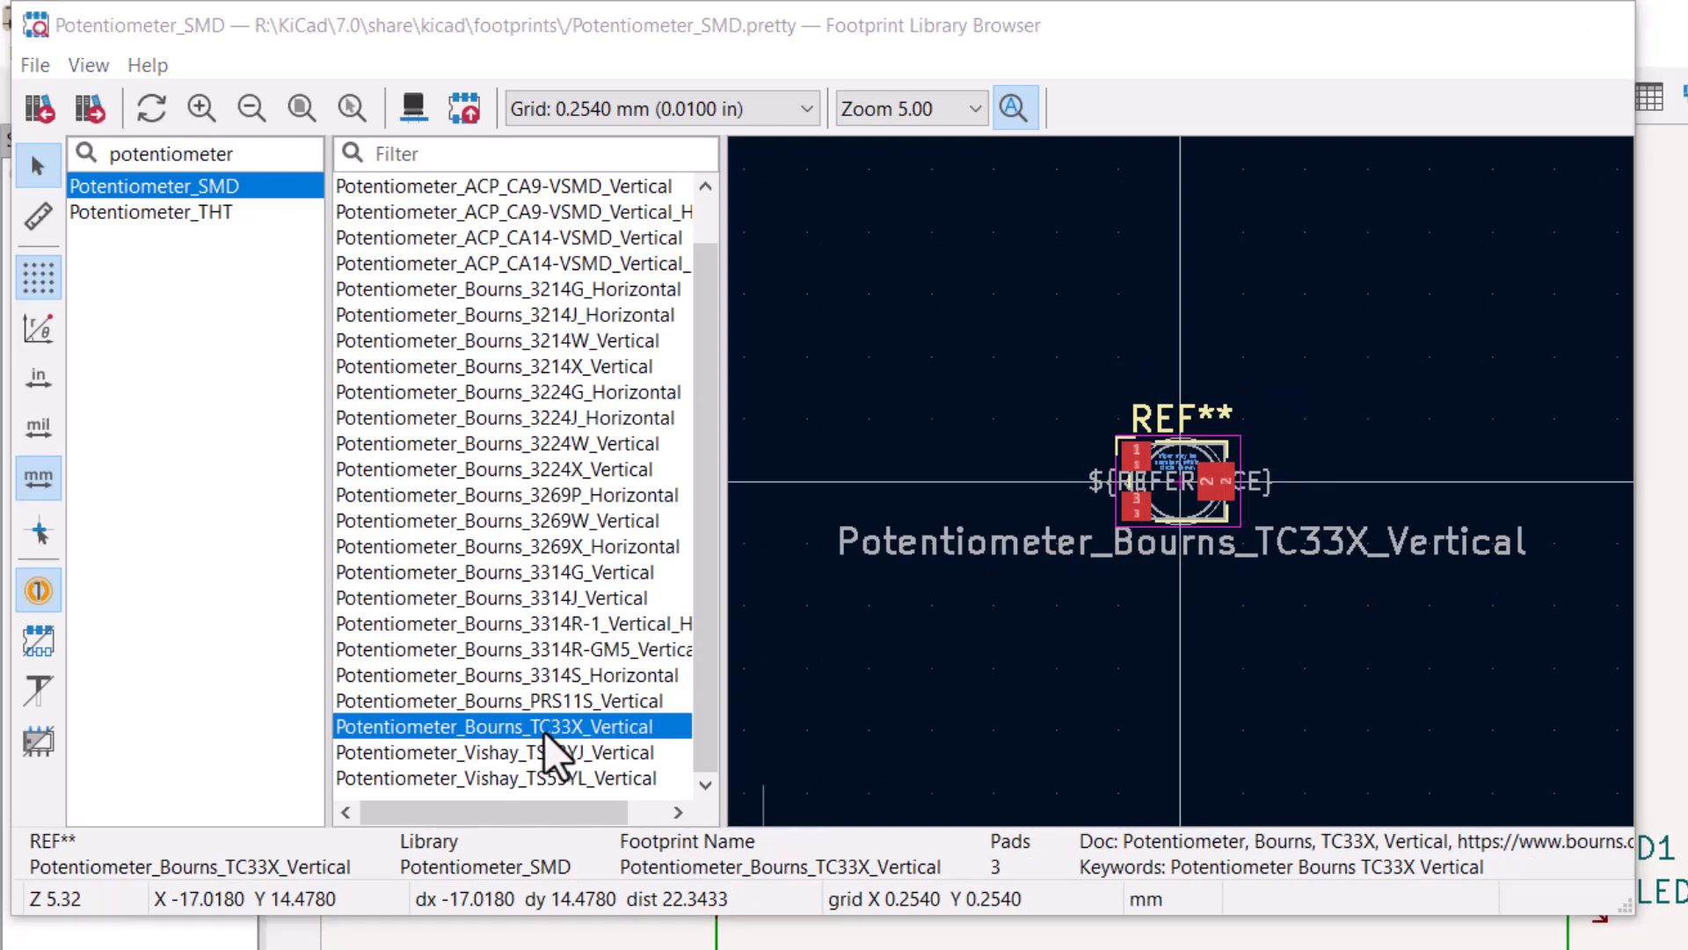
double_click(545, 726)
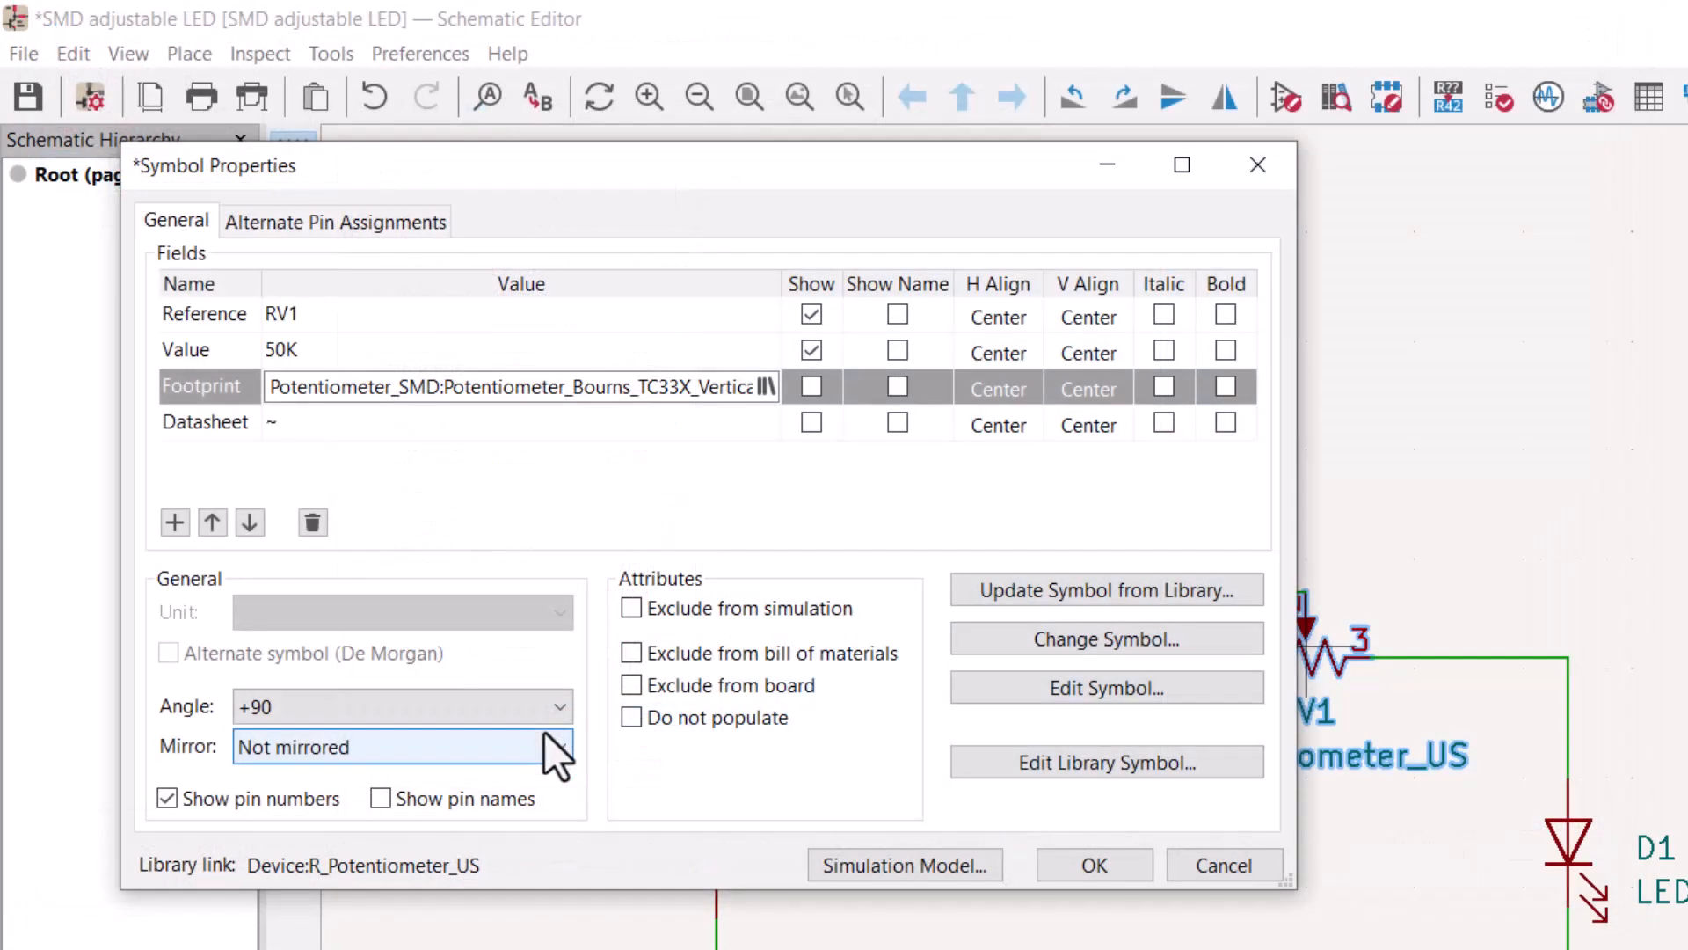
click(283, 418)
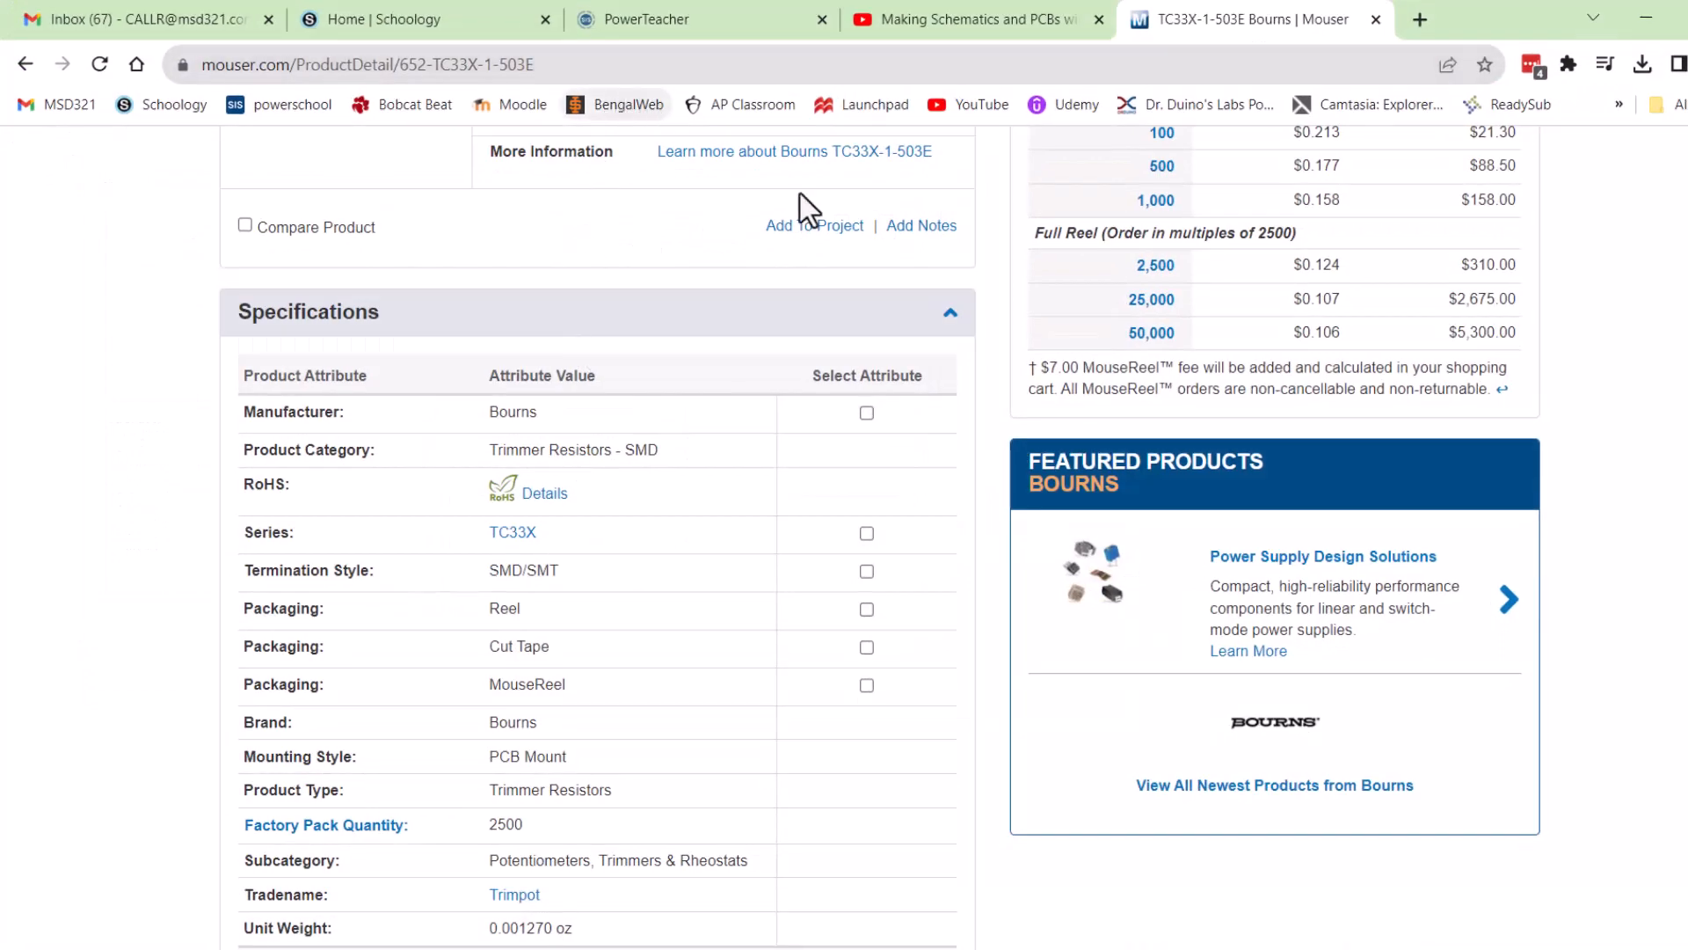
scroll(835, 247, up, 6)
click(836, 587)
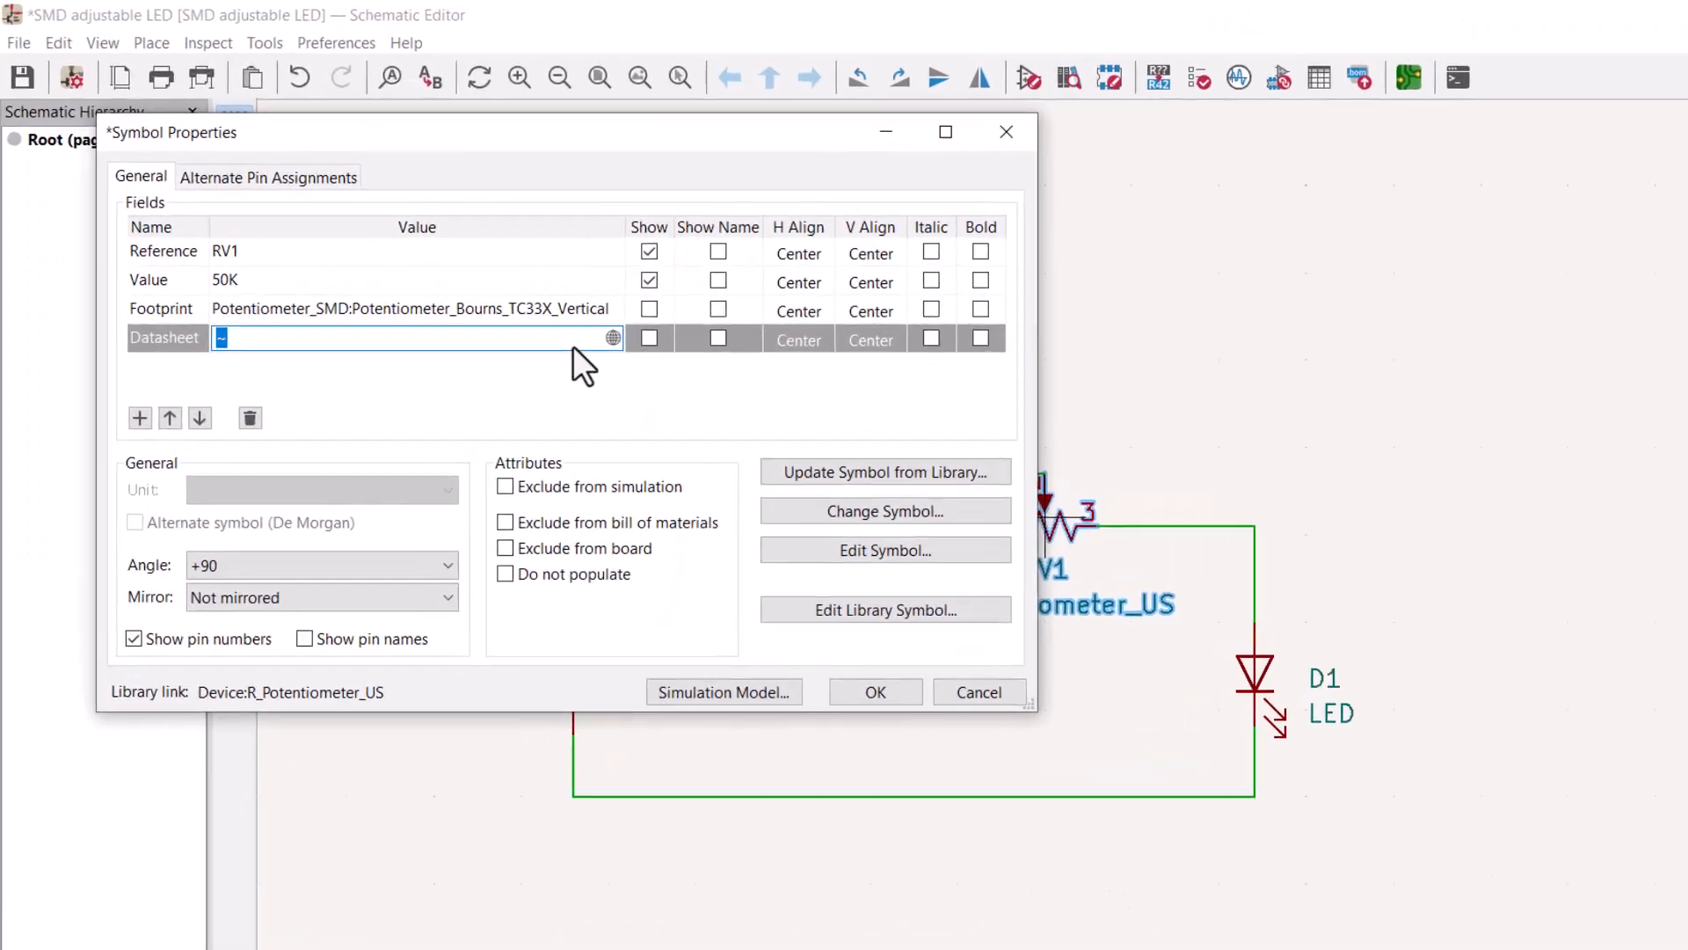
text(https://www.mouser.com/datasheet/2/54/tc33-778219.pdf)
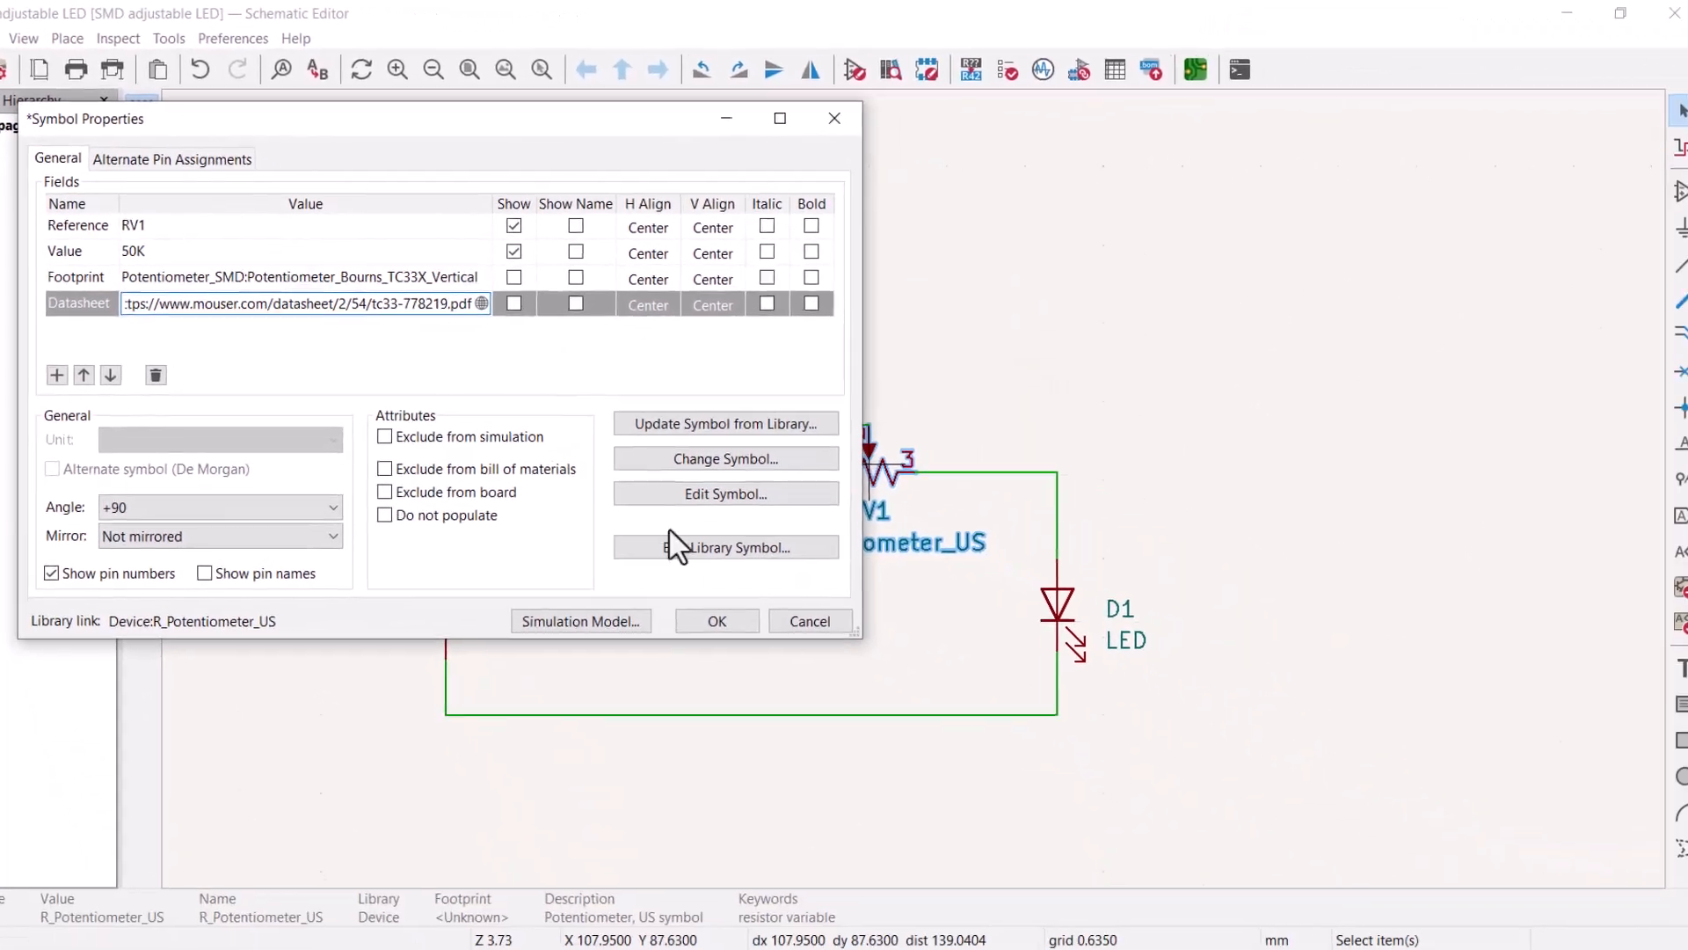
click(983, 795)
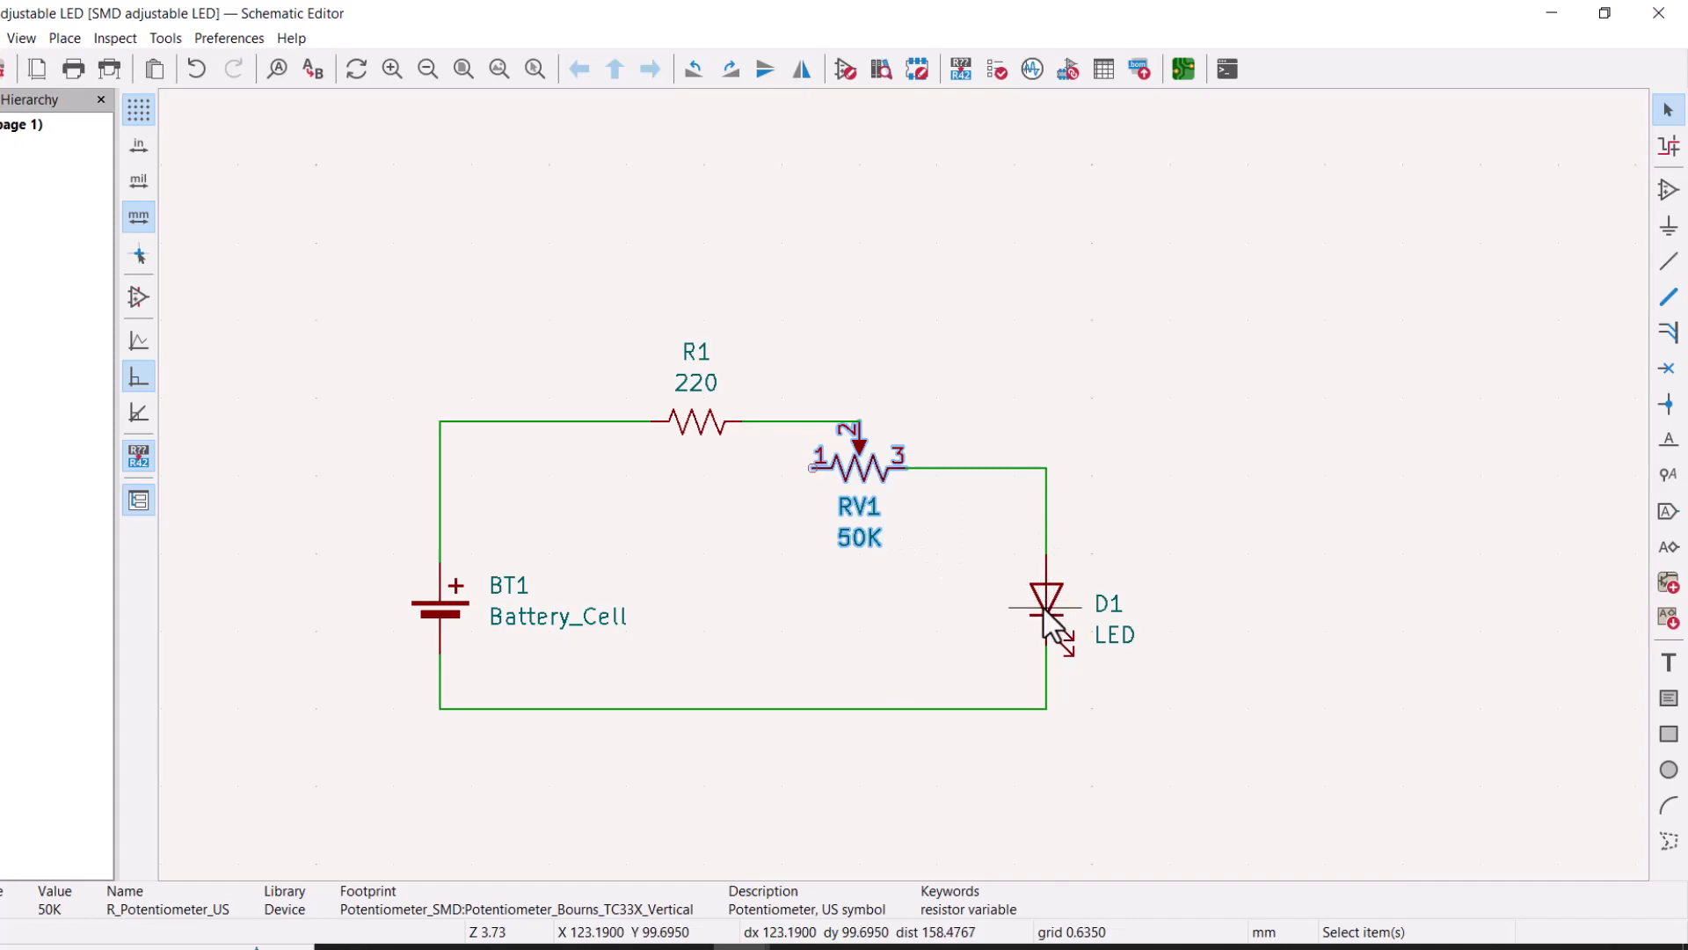
- Open the Wurth Elektronik 150060SS75000 red LED from the Mouser project list and review its package and specifications
click(459, 947)
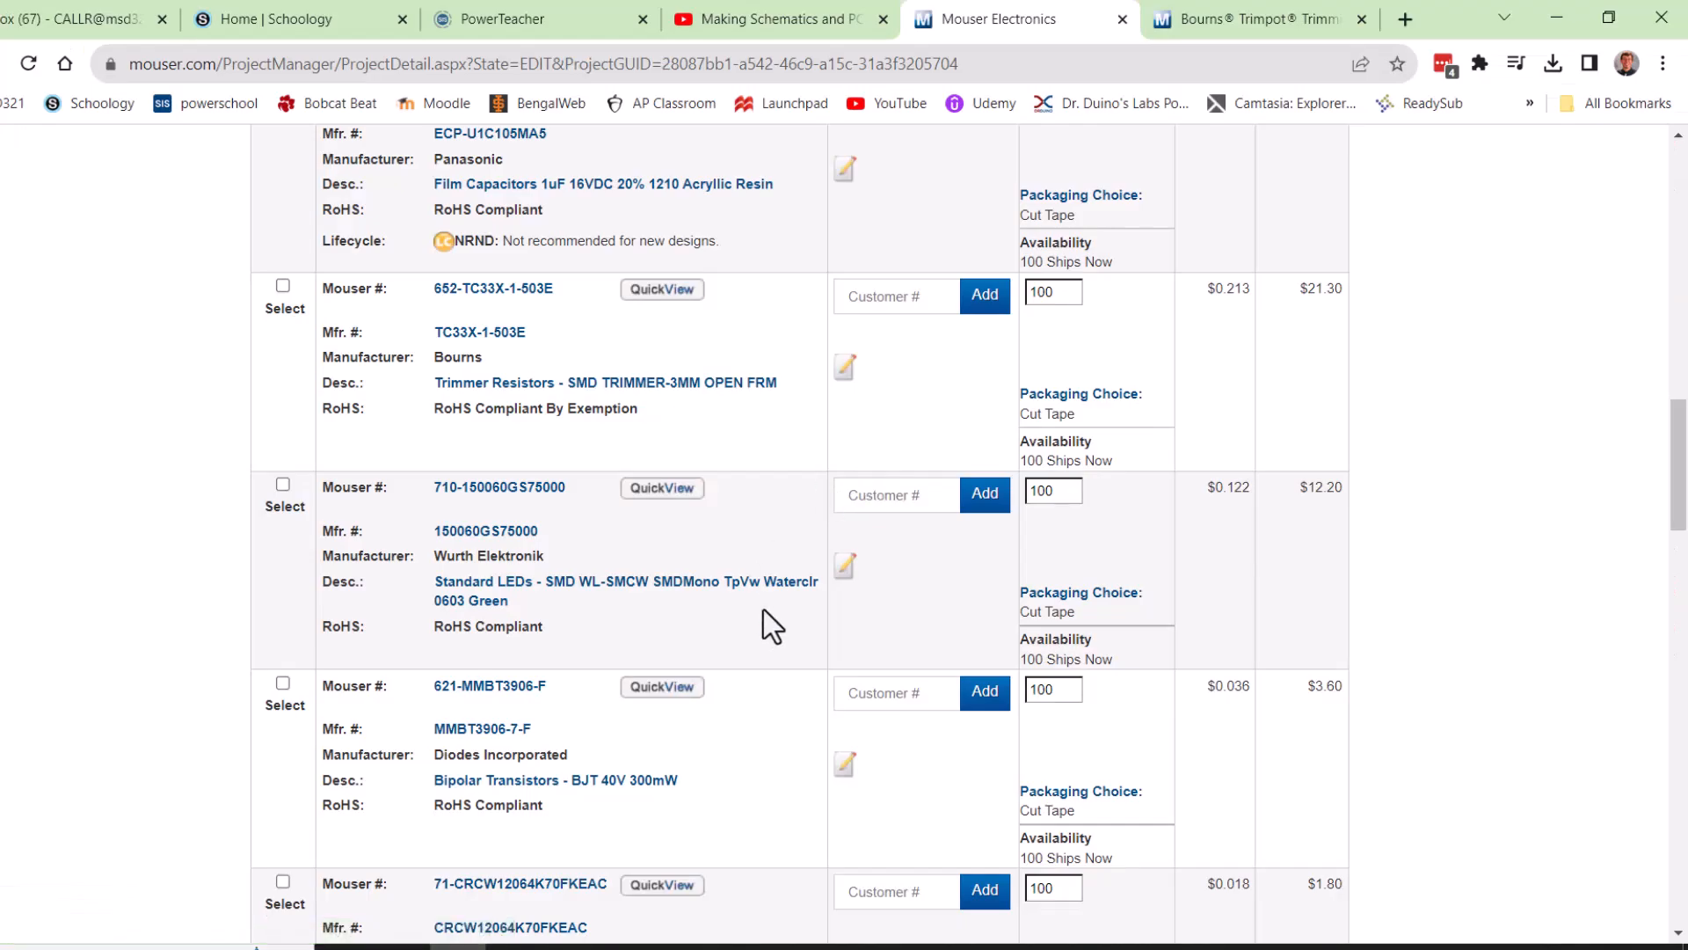
scroll(578, 699, up, 8)
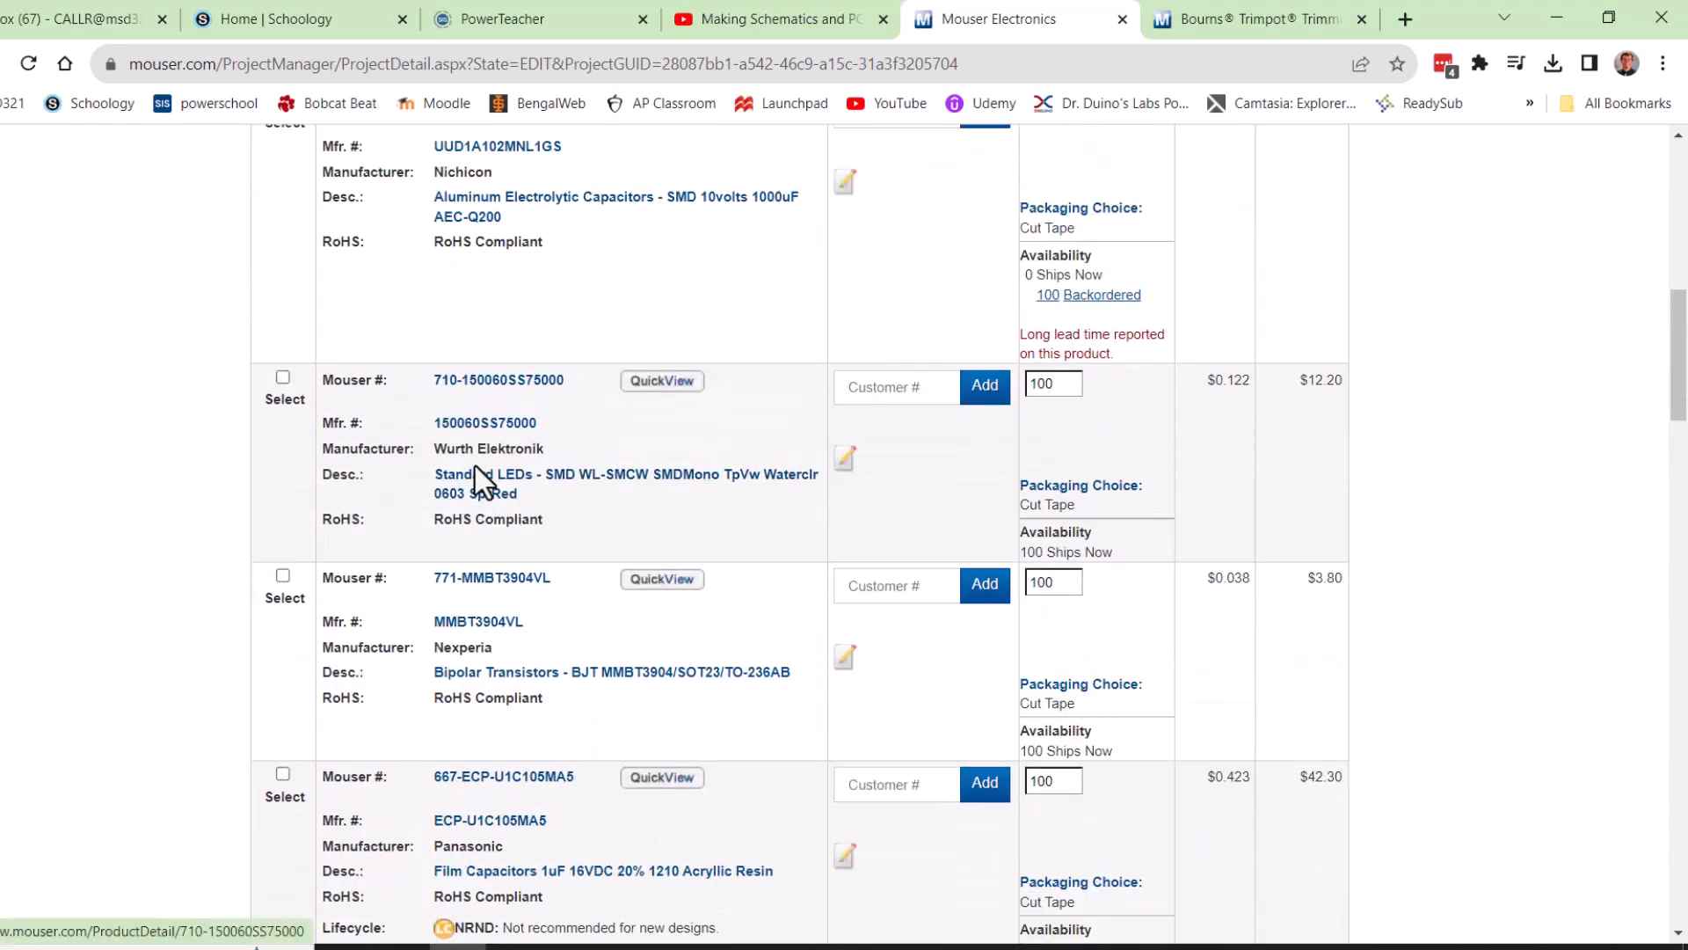
click(479, 423)
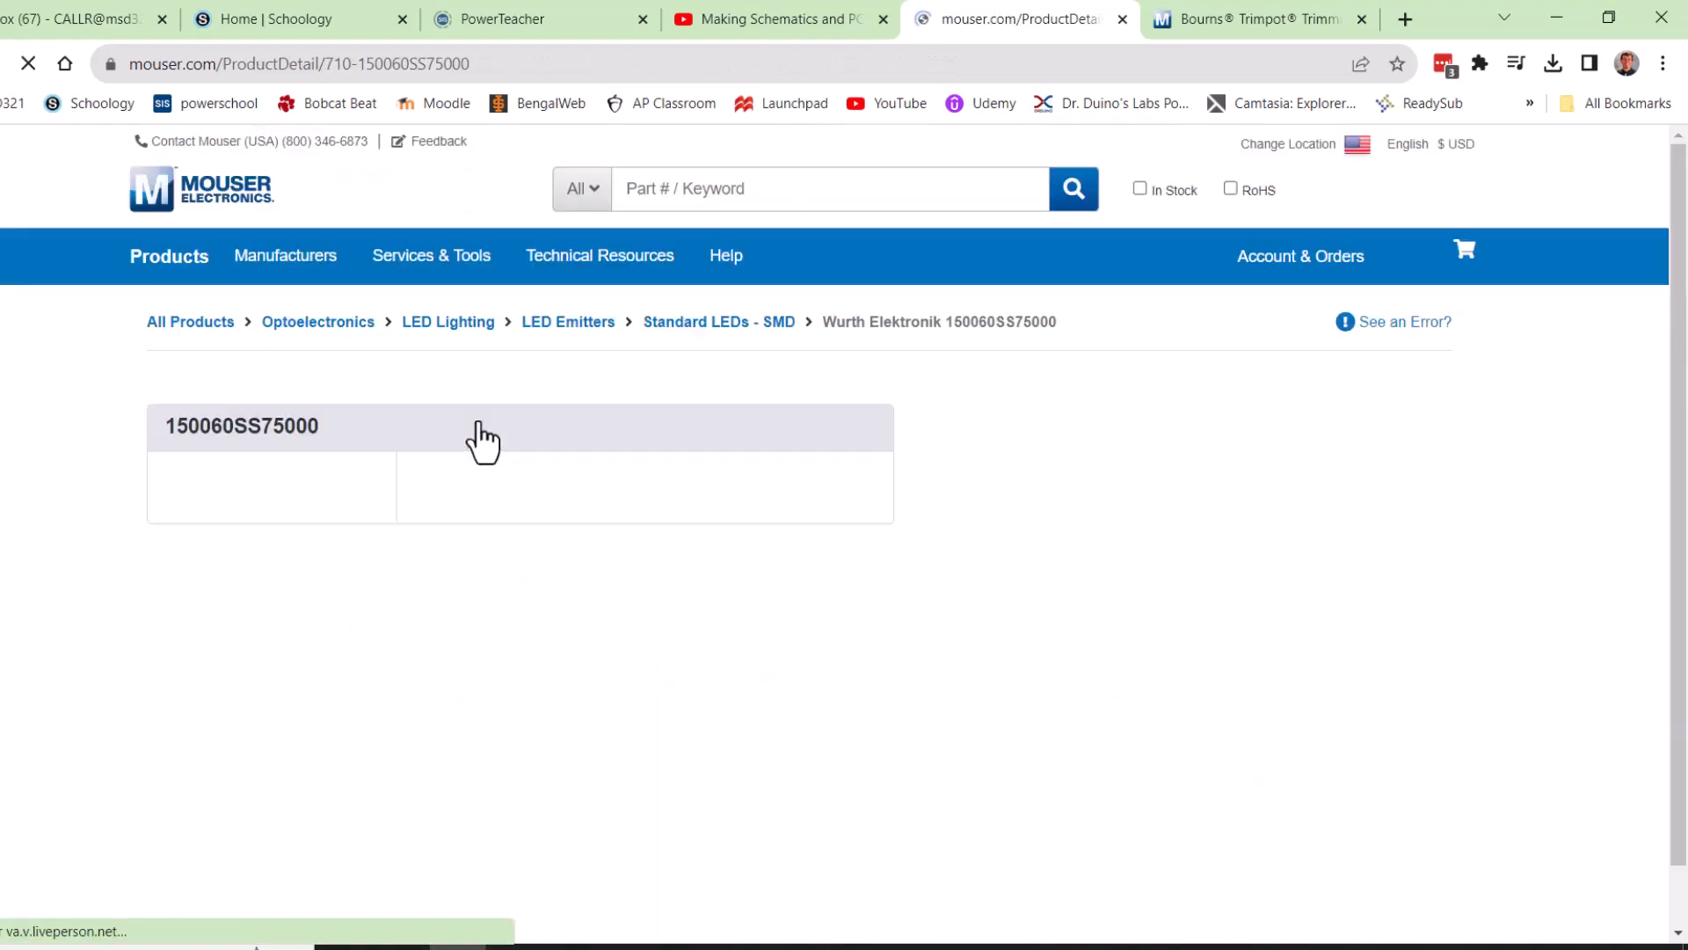
scroll(510, 694, down, 9)
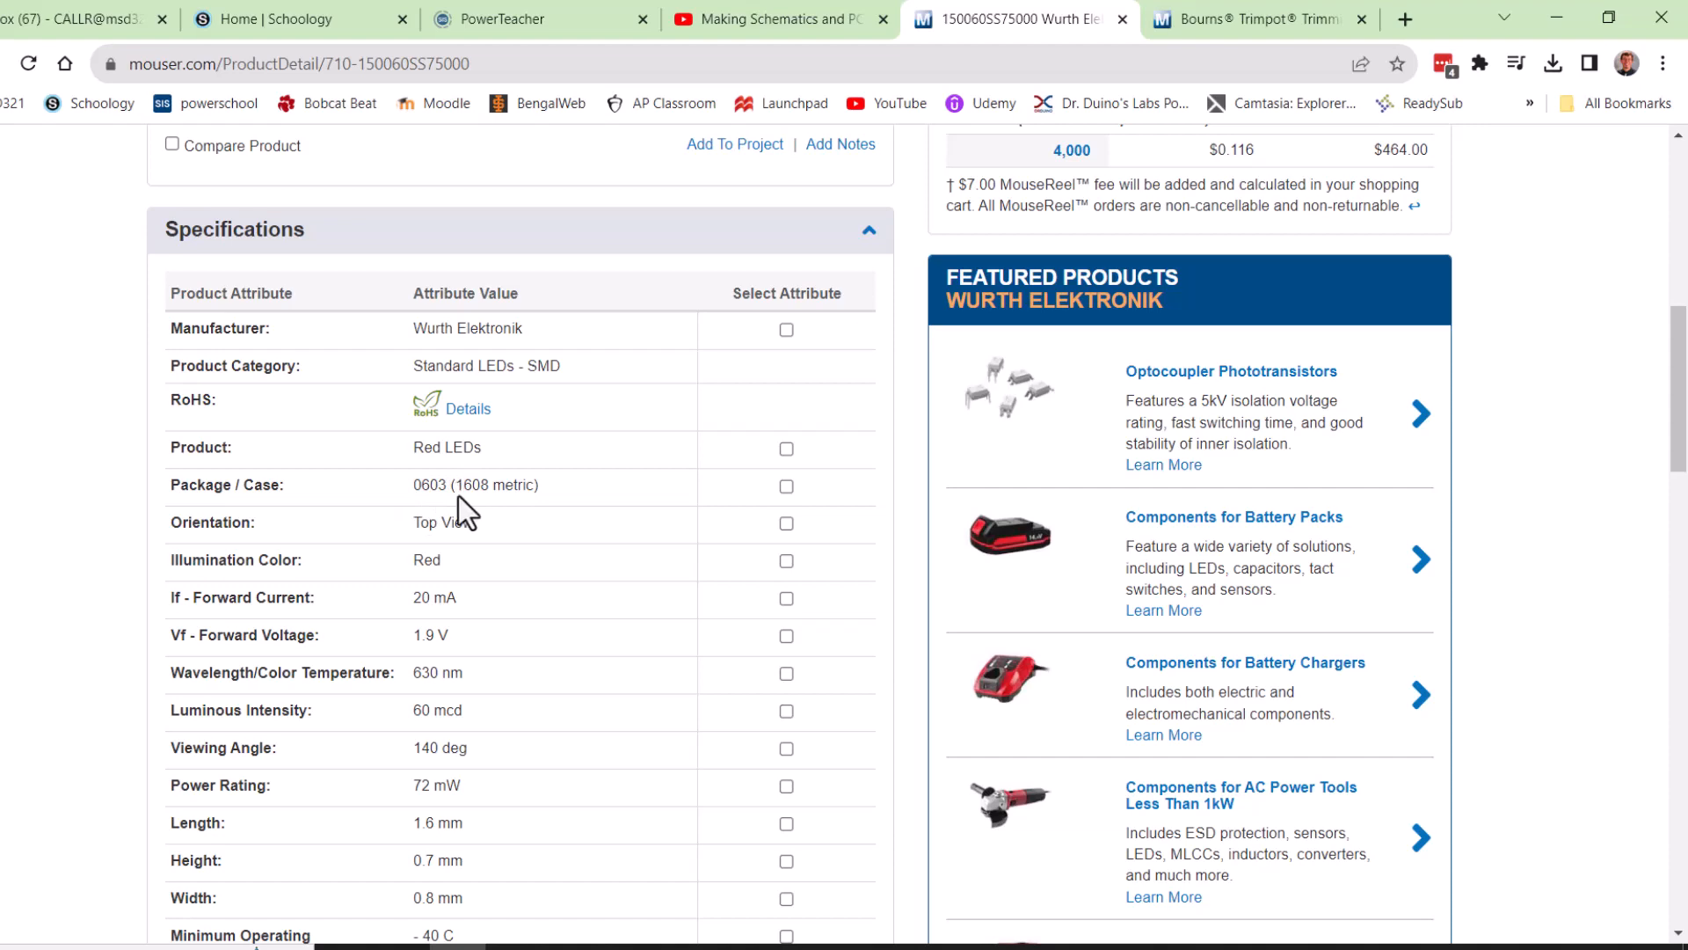
scroll(460, 508, up, 3)
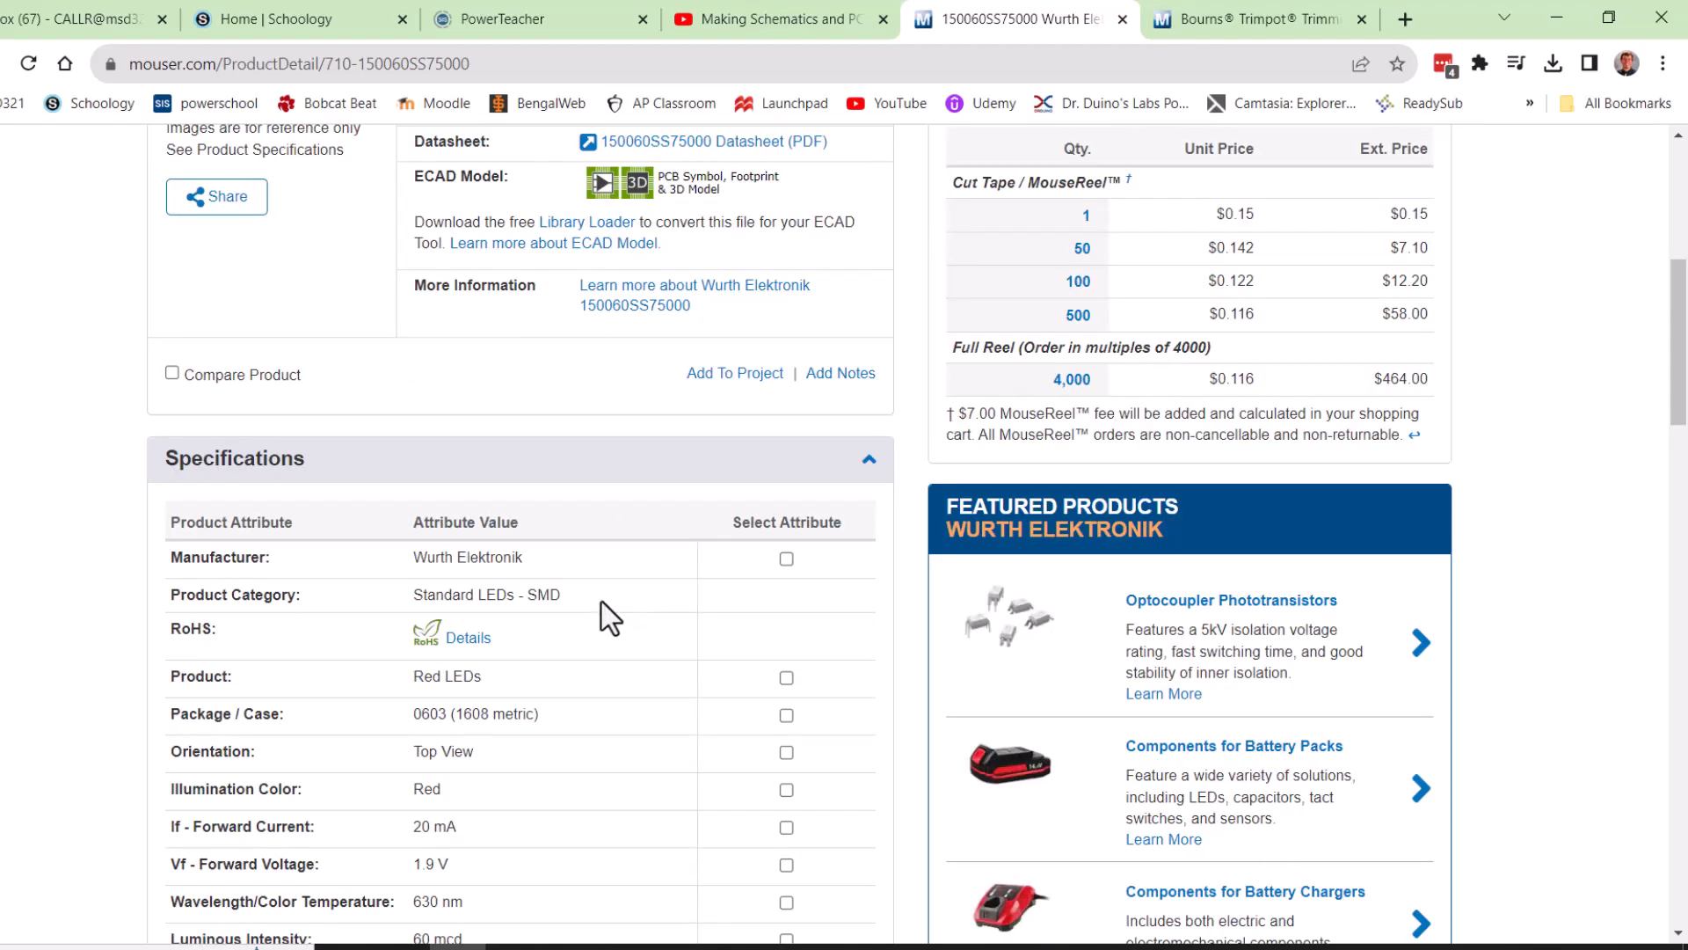
- Open the 150060SS75000 LED's datasheet PDF and select its full web address
scroll(577, 647, up, 2)
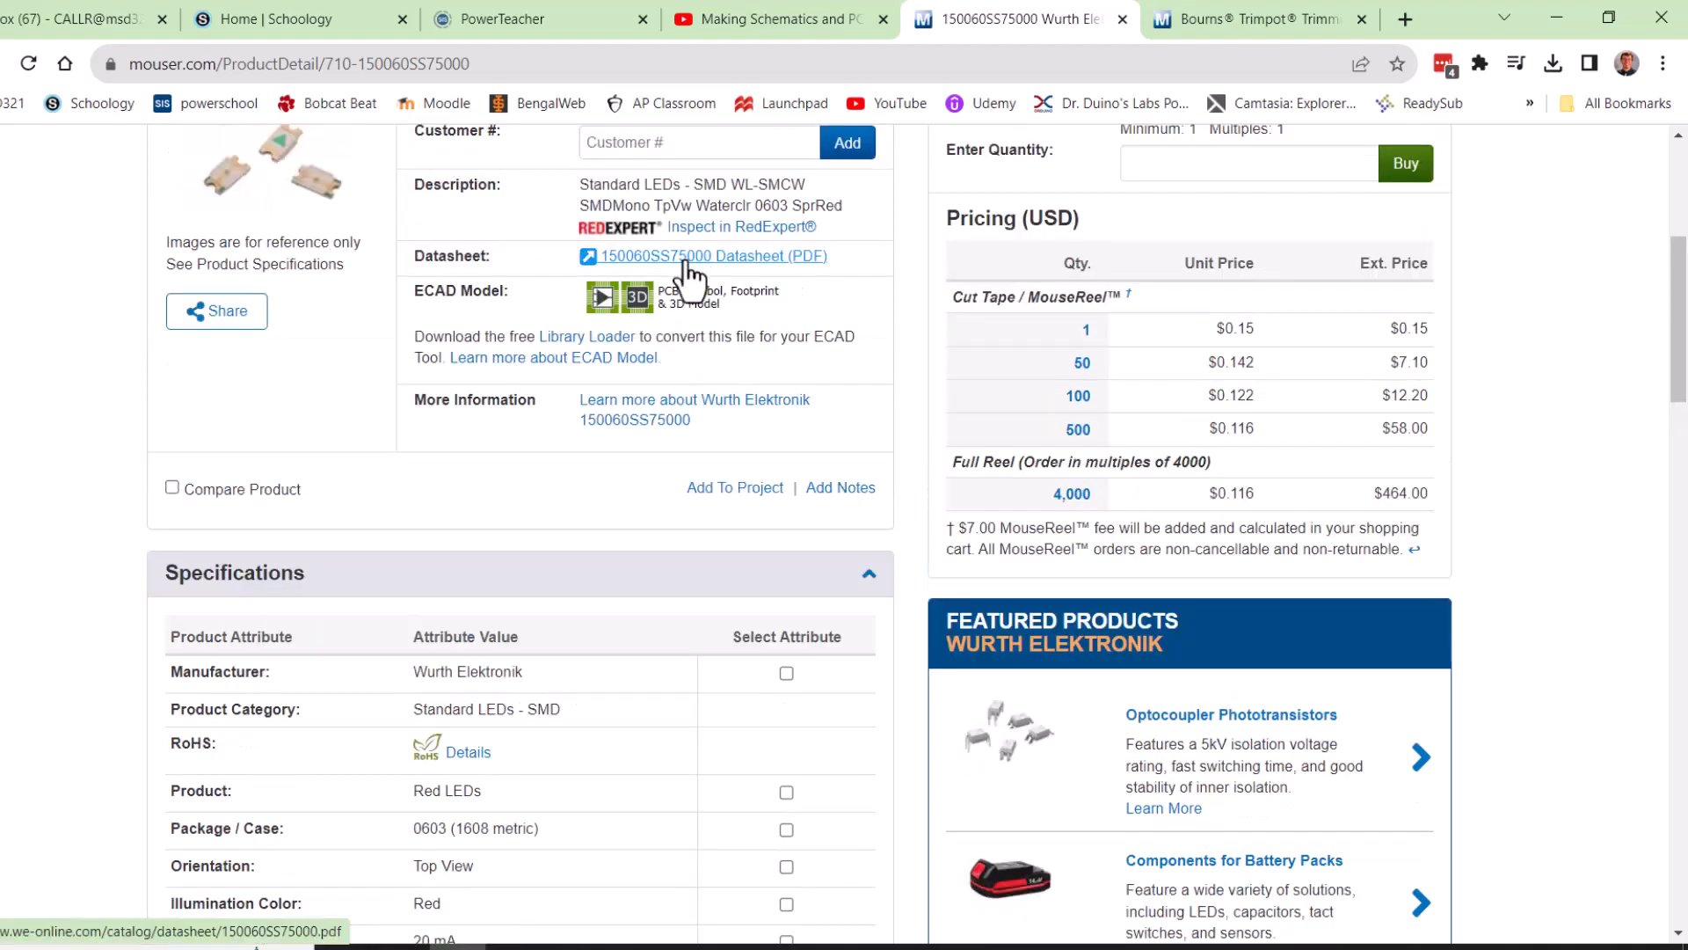
click(684, 254)
click(770, 63)
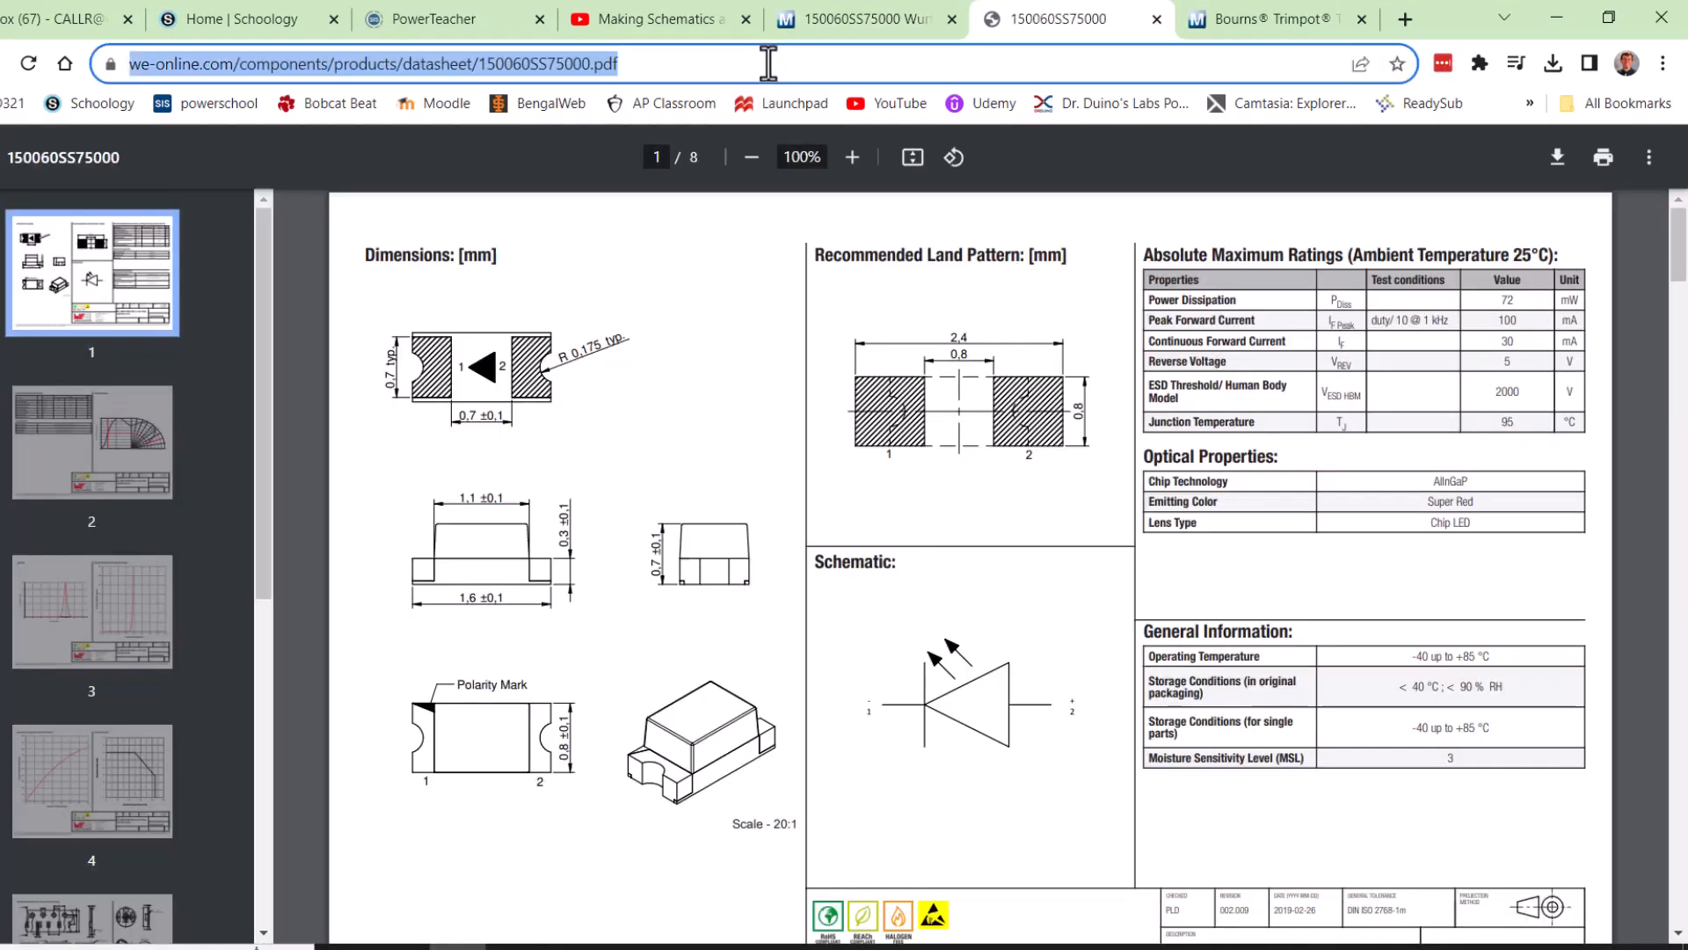
click(869, 18)
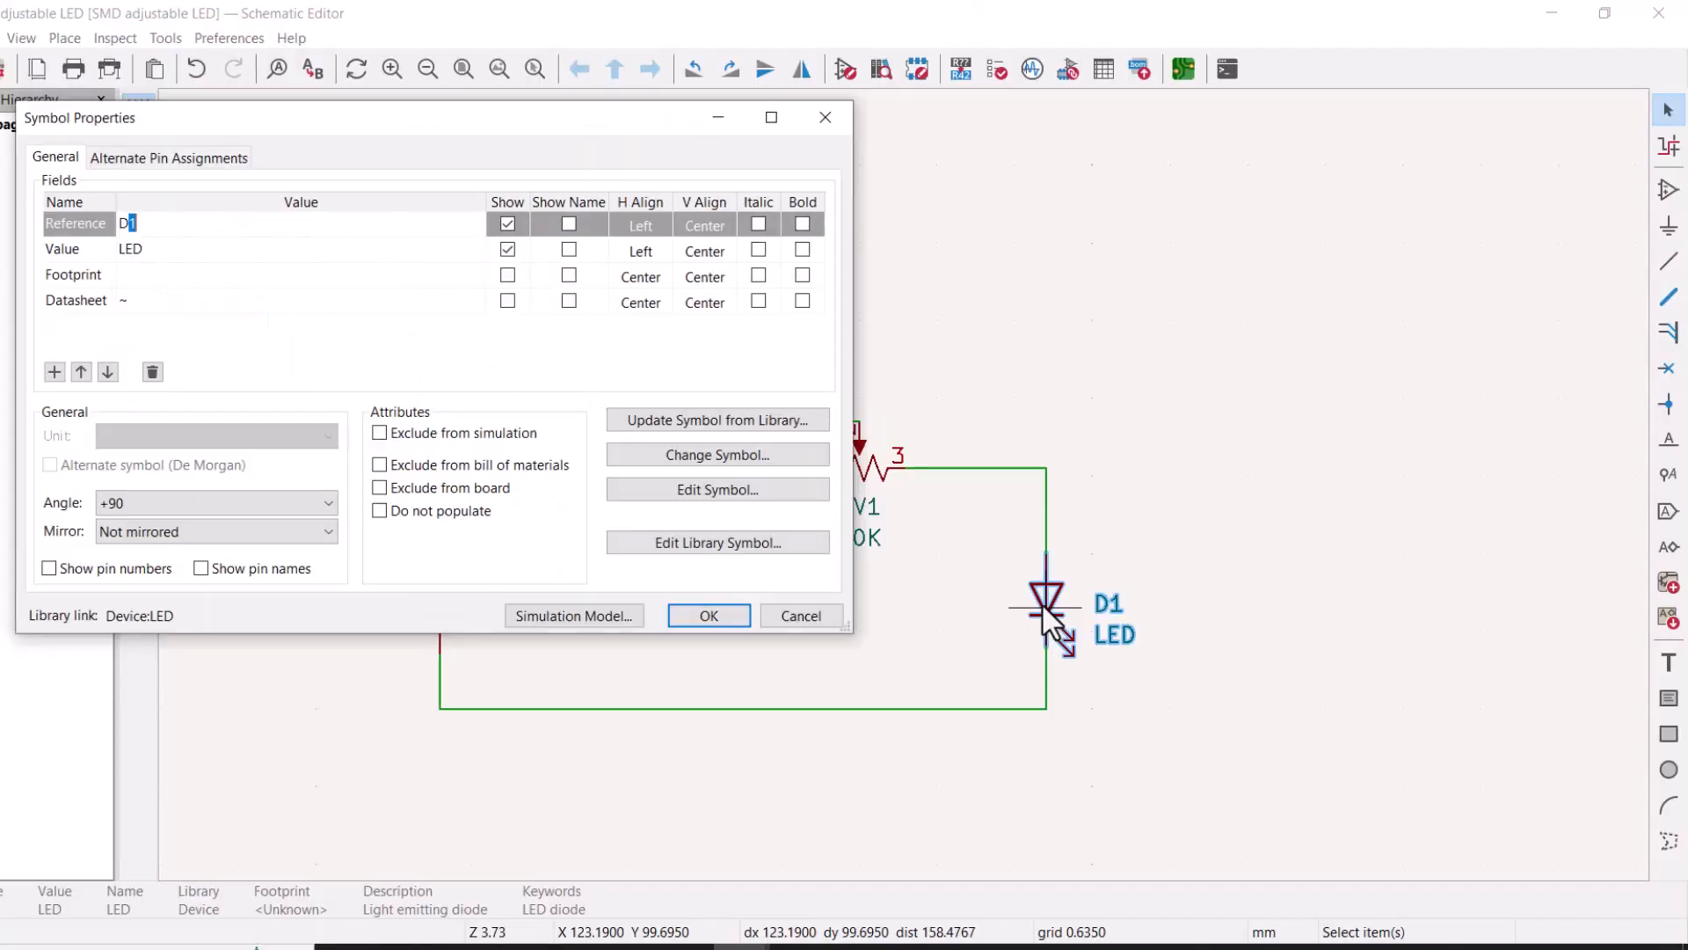
click(144, 300)
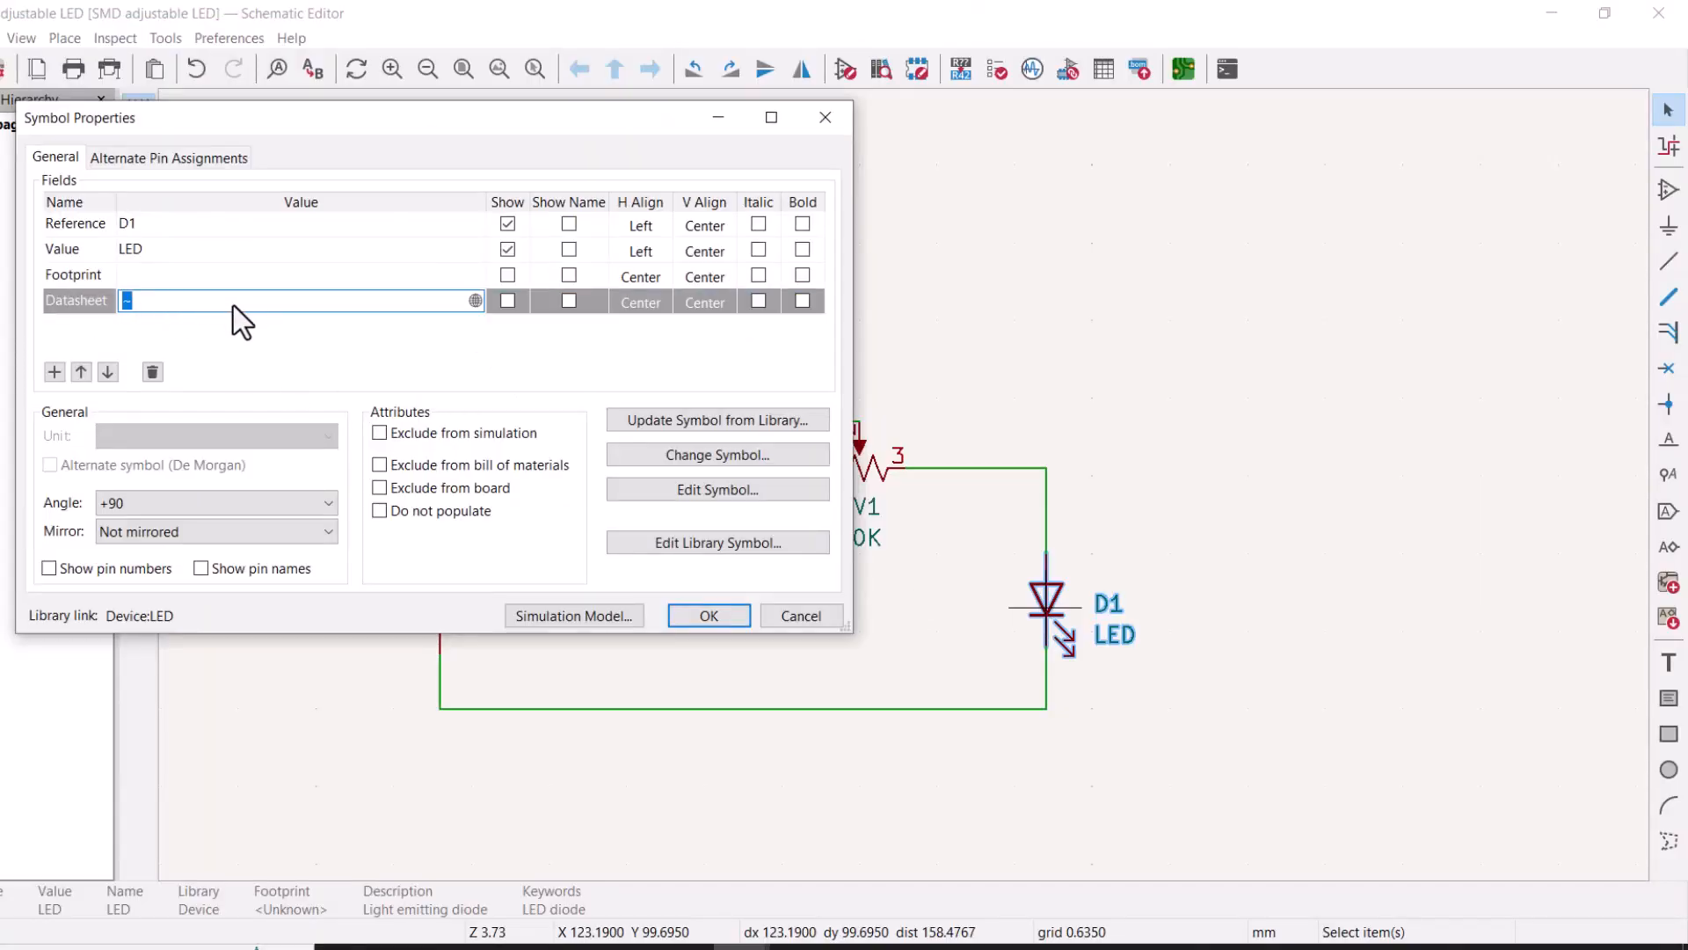
text(https://www.we-online.com/components/products/datasheet/150060SS75000.pdf)
- Assign the LED_0603_1608Metric footprint from the LED_SMD library to D1 and apply the symbol properties
click(161, 276)
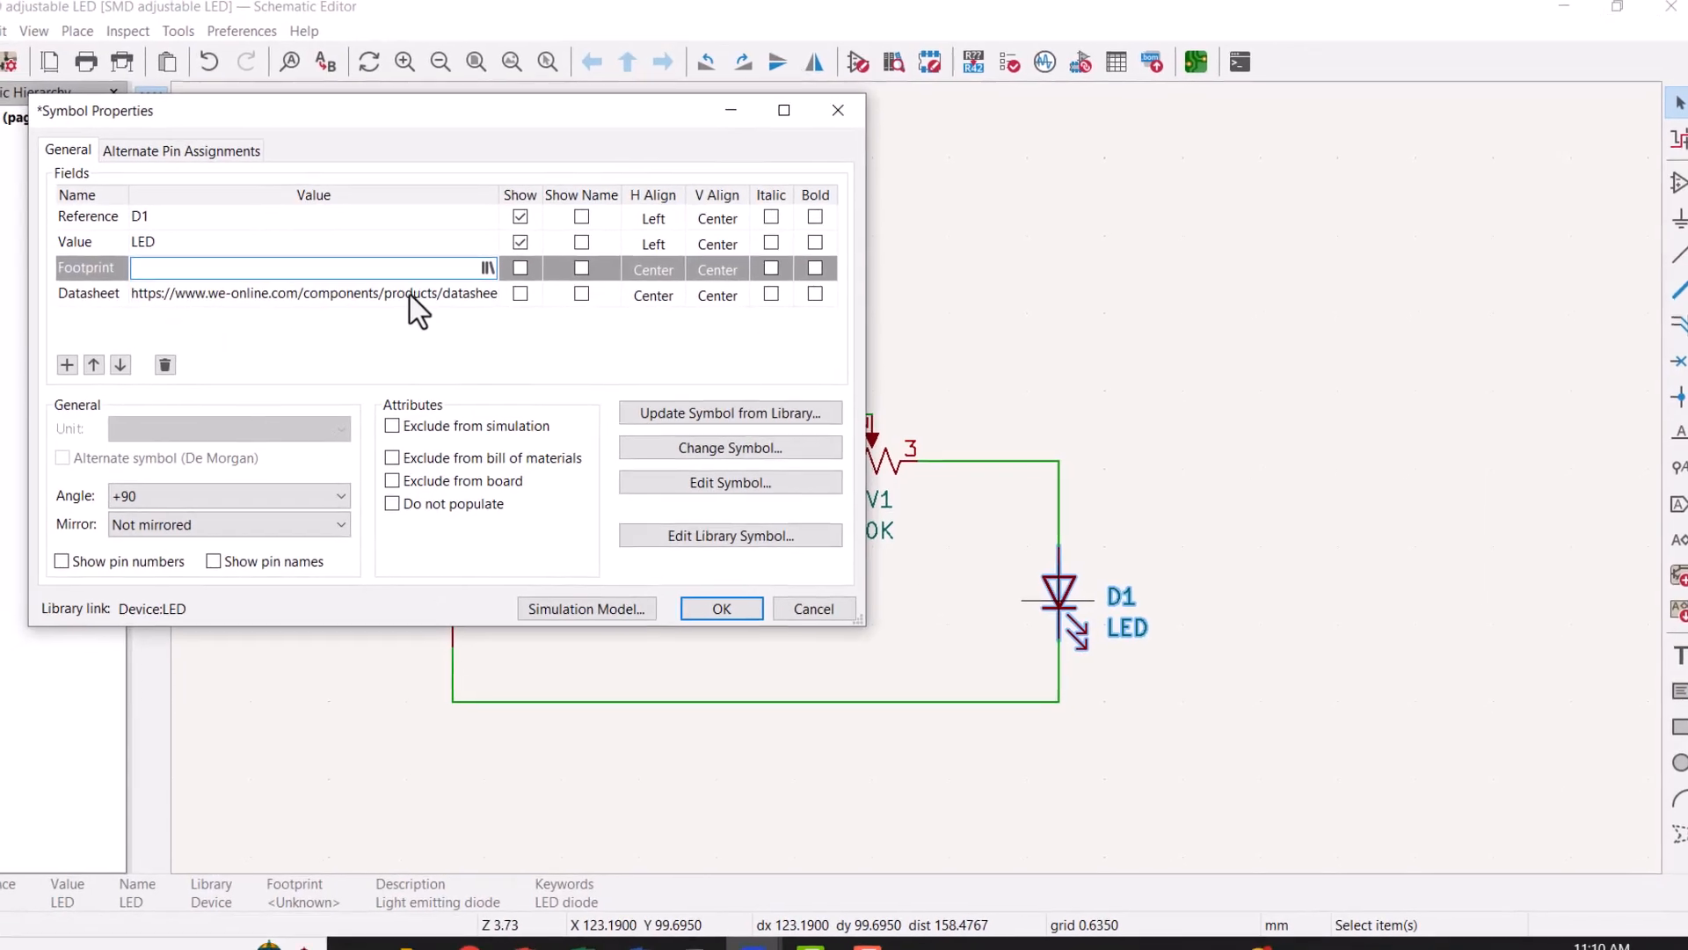
click(487, 267)
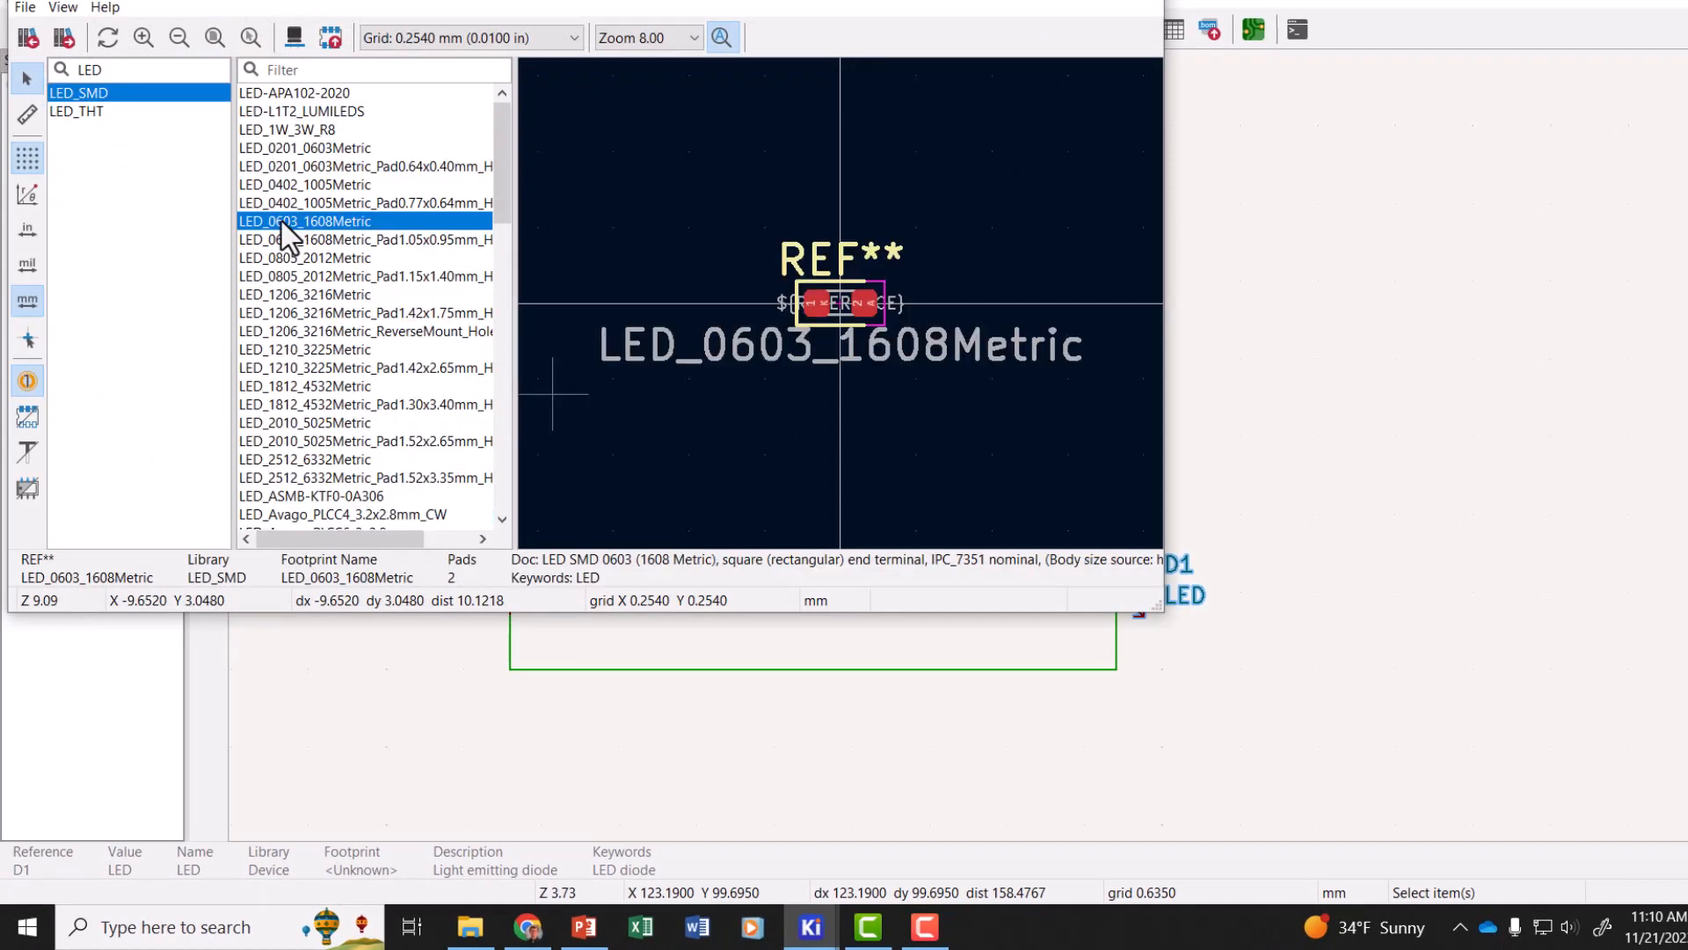
double_click(282, 221)
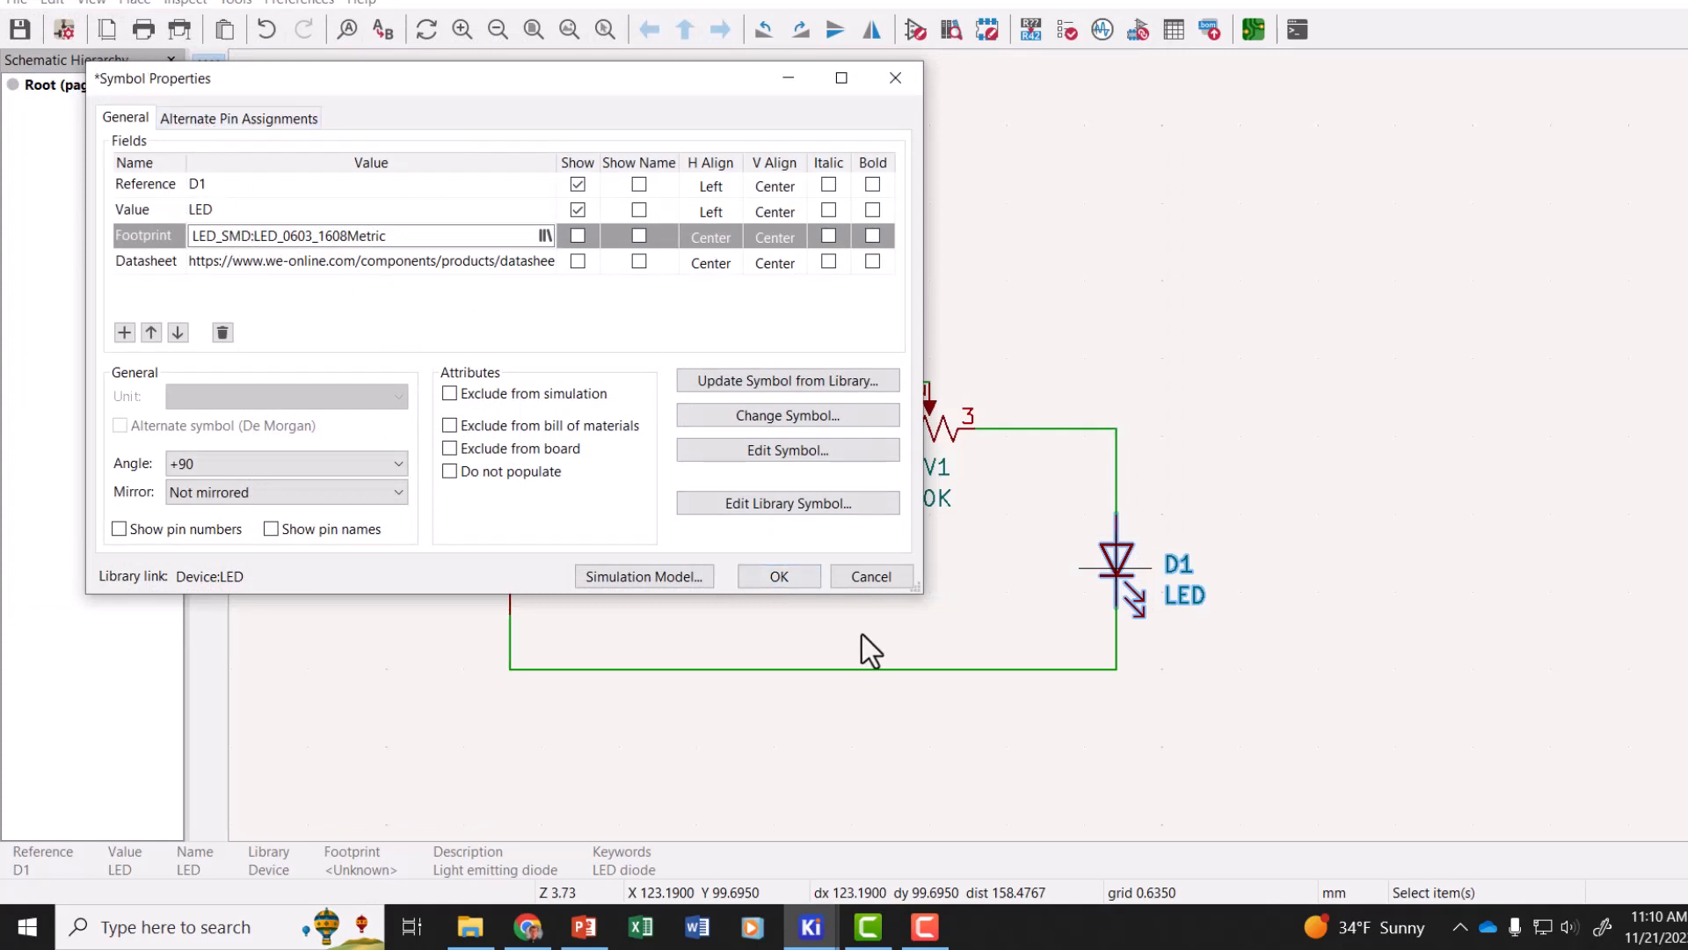
click(762, 573)
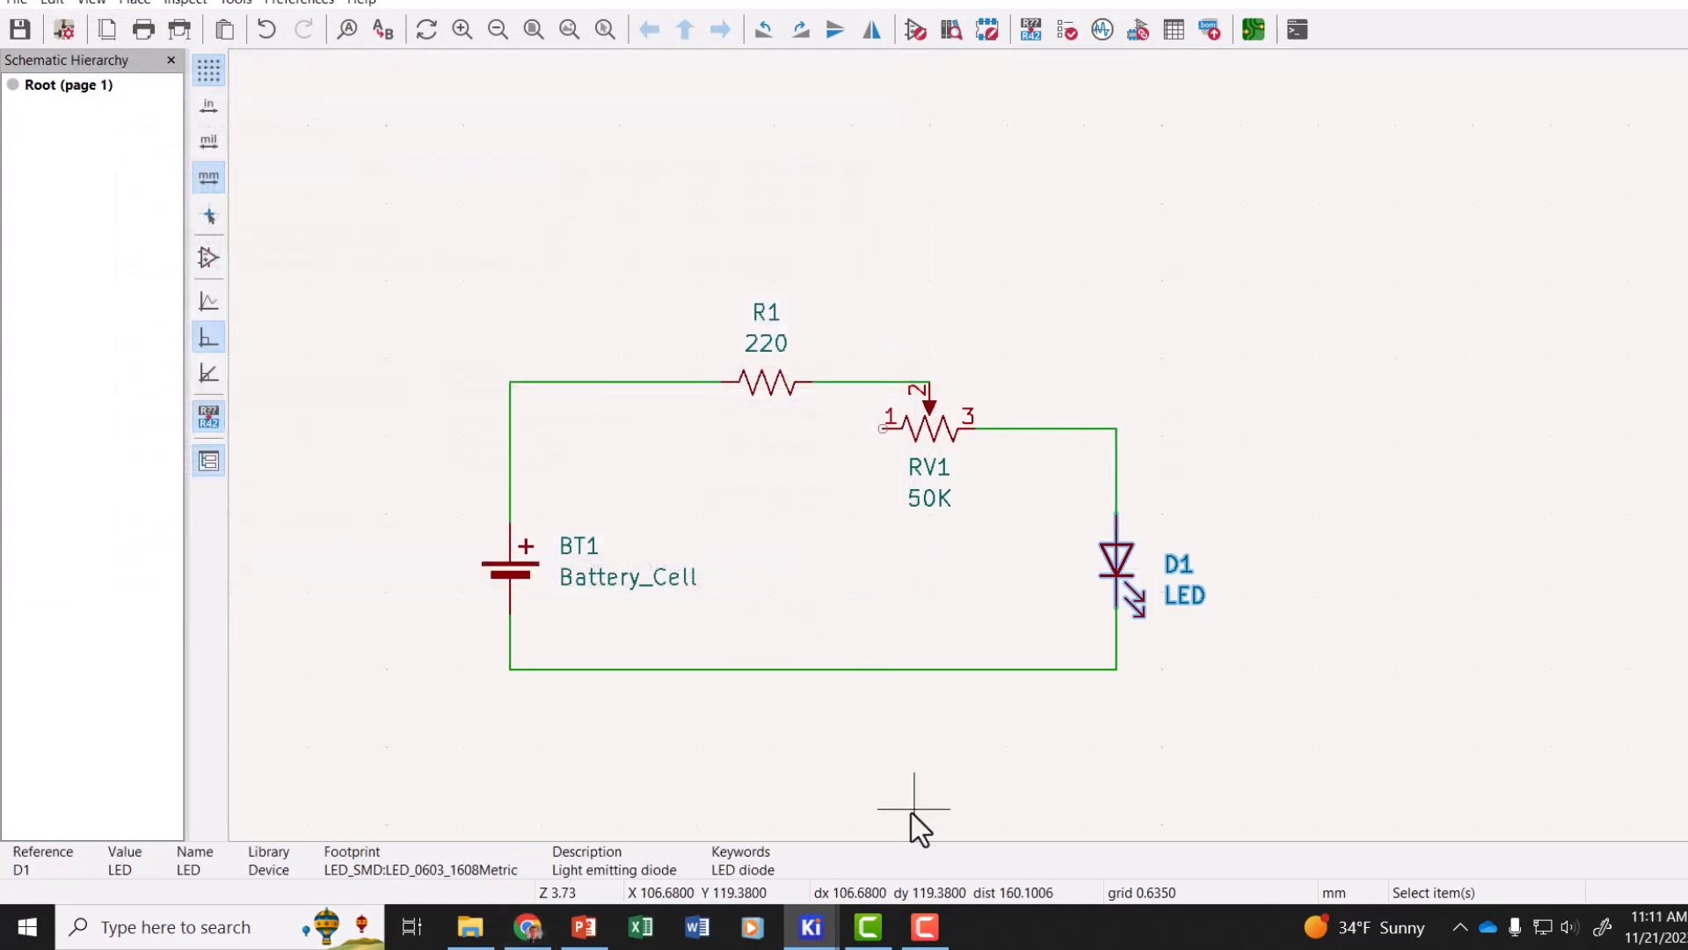
- Set battery BT1's value to 3V and search the footprint libraries for "battery" to fill its footprint
double_click(510, 567)
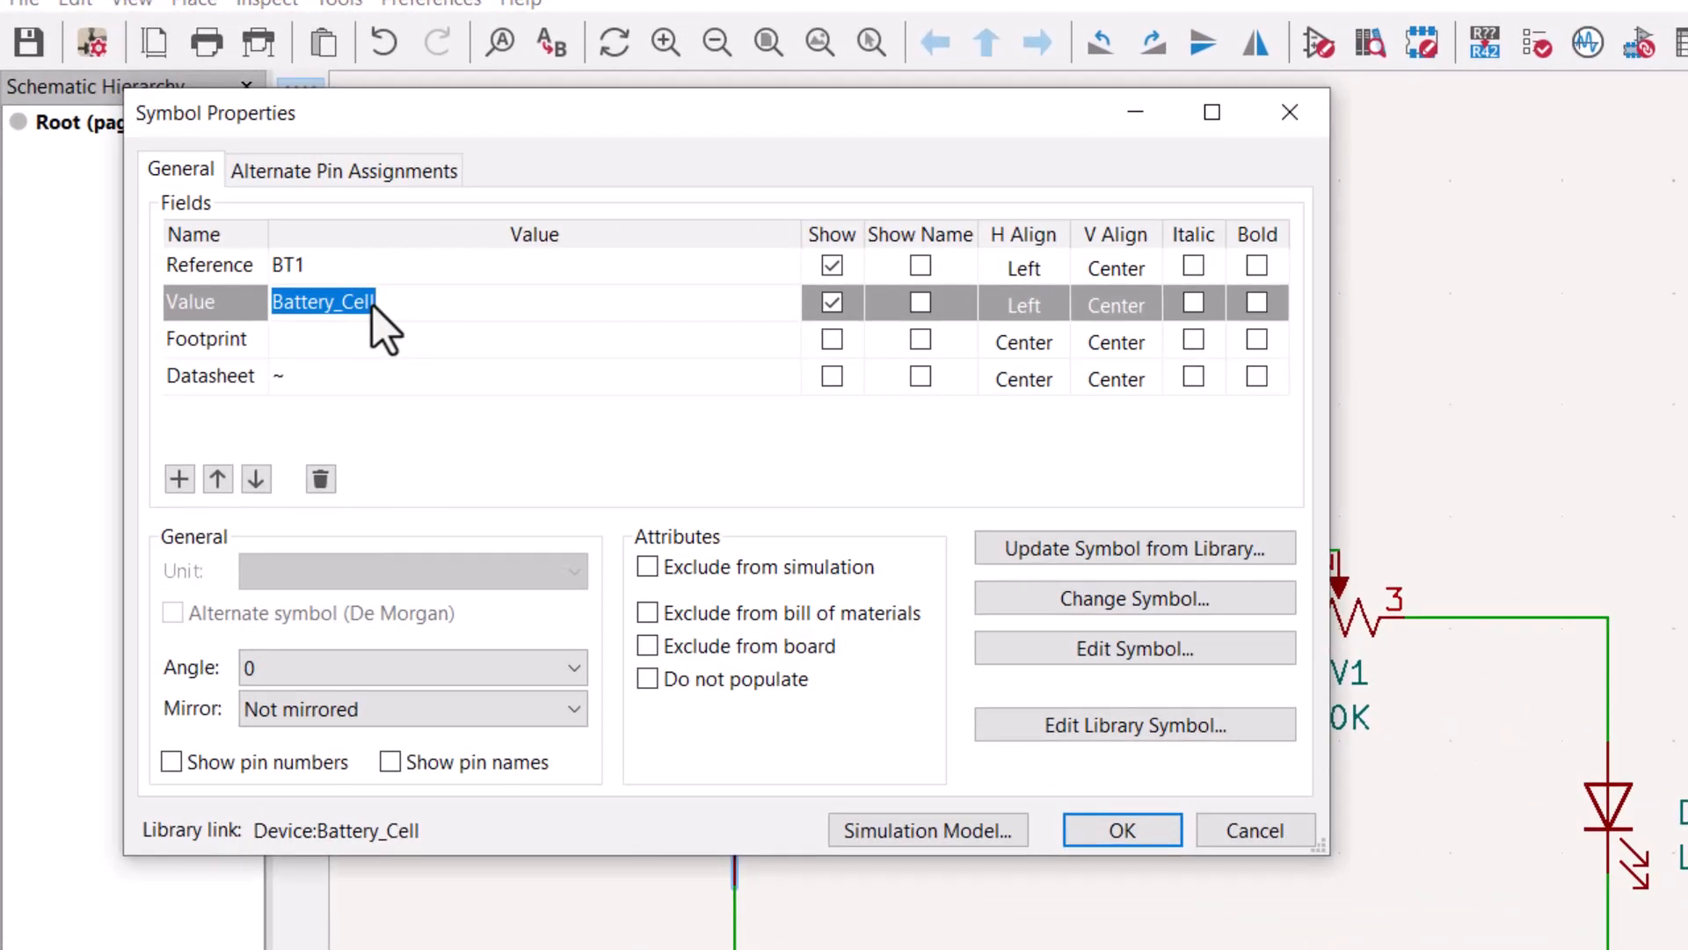
text(3V)
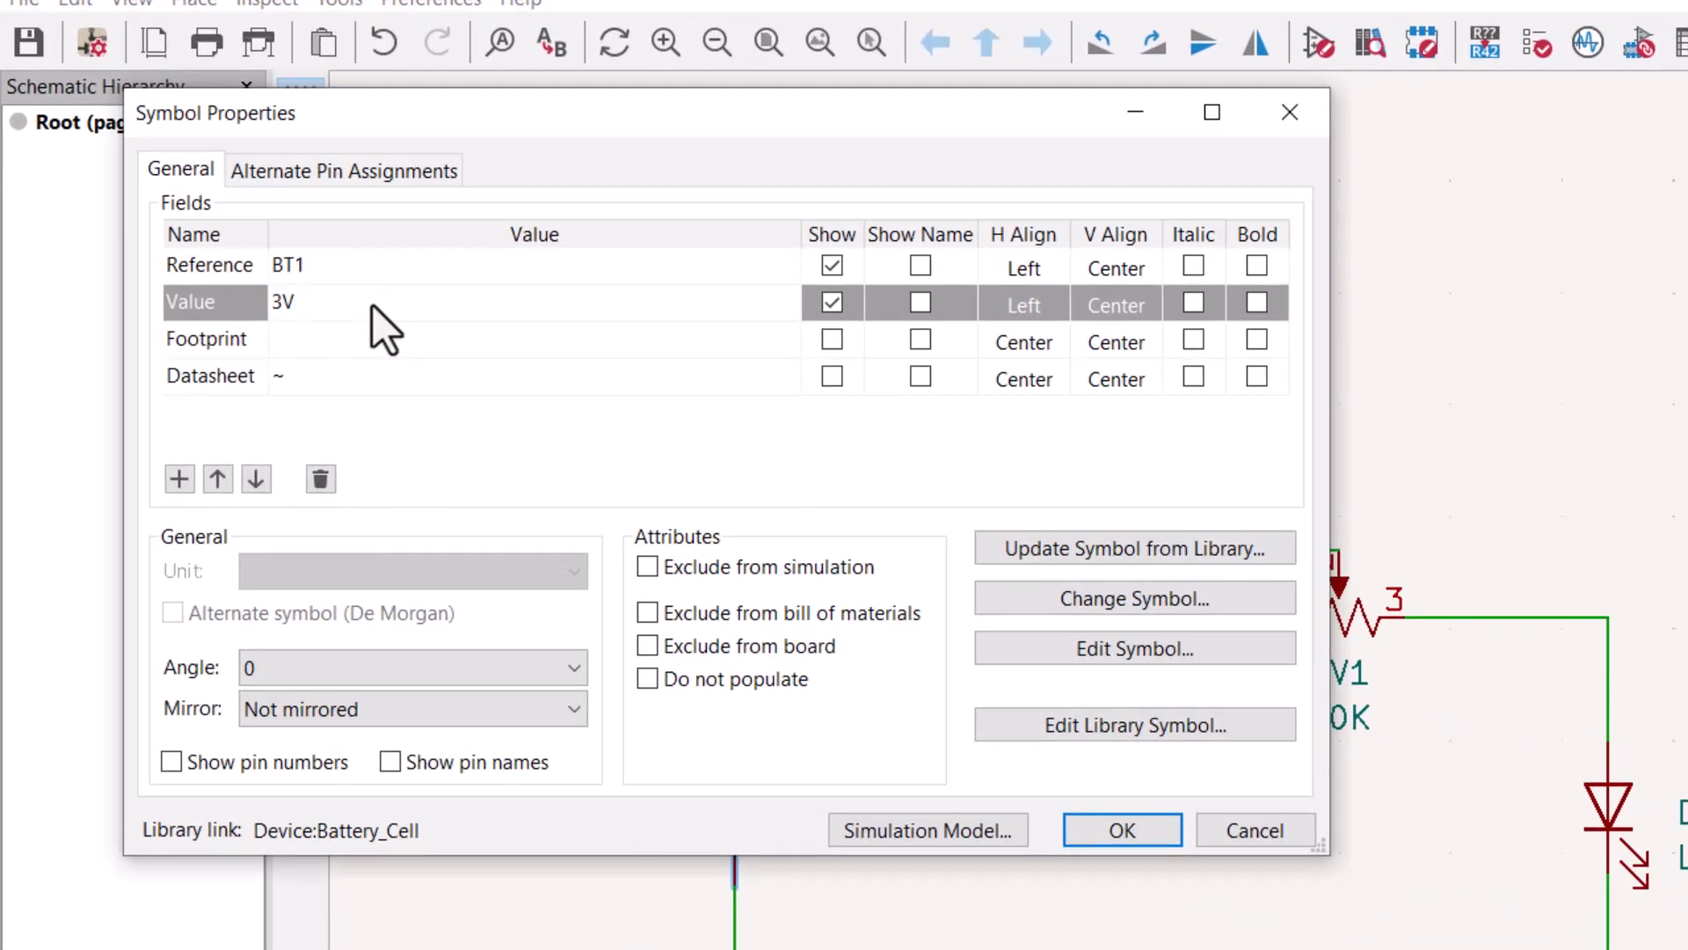
click(637, 342)
click(782, 339)
text(battery)
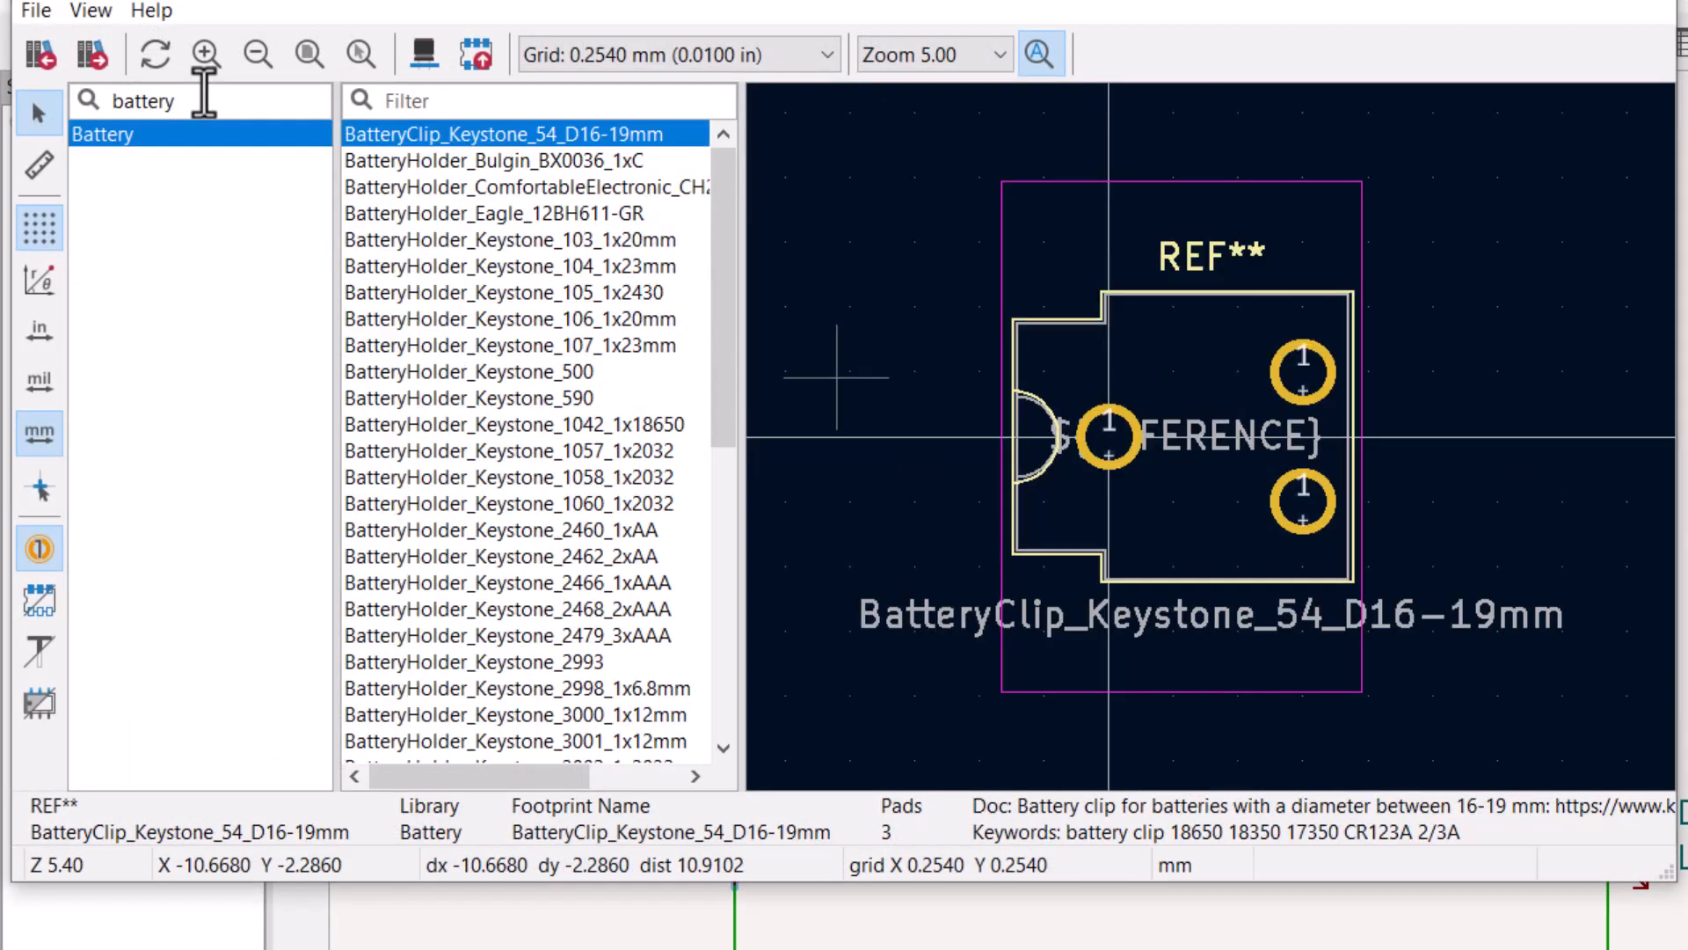
- Compare the Keystone 1057, 1058 and 1060 holders for 2032 cells and assign BatteryHolder_Keystone_1057_1x2032 to BT1
click(457, 453)
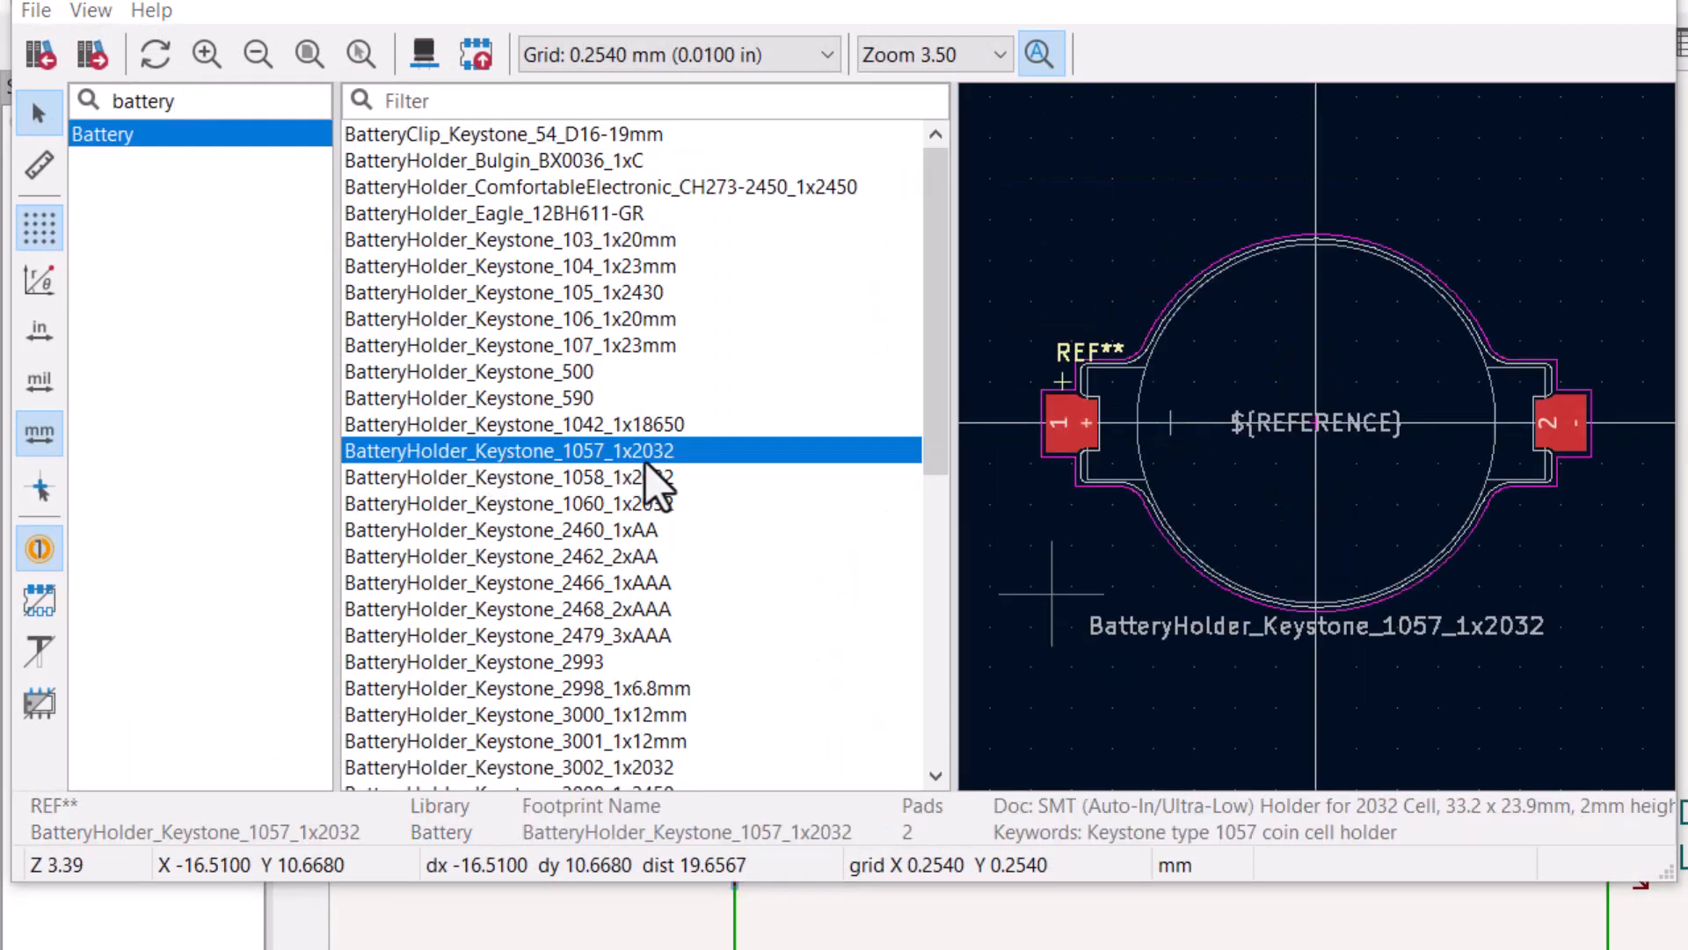
click(552, 477)
click(558, 506)
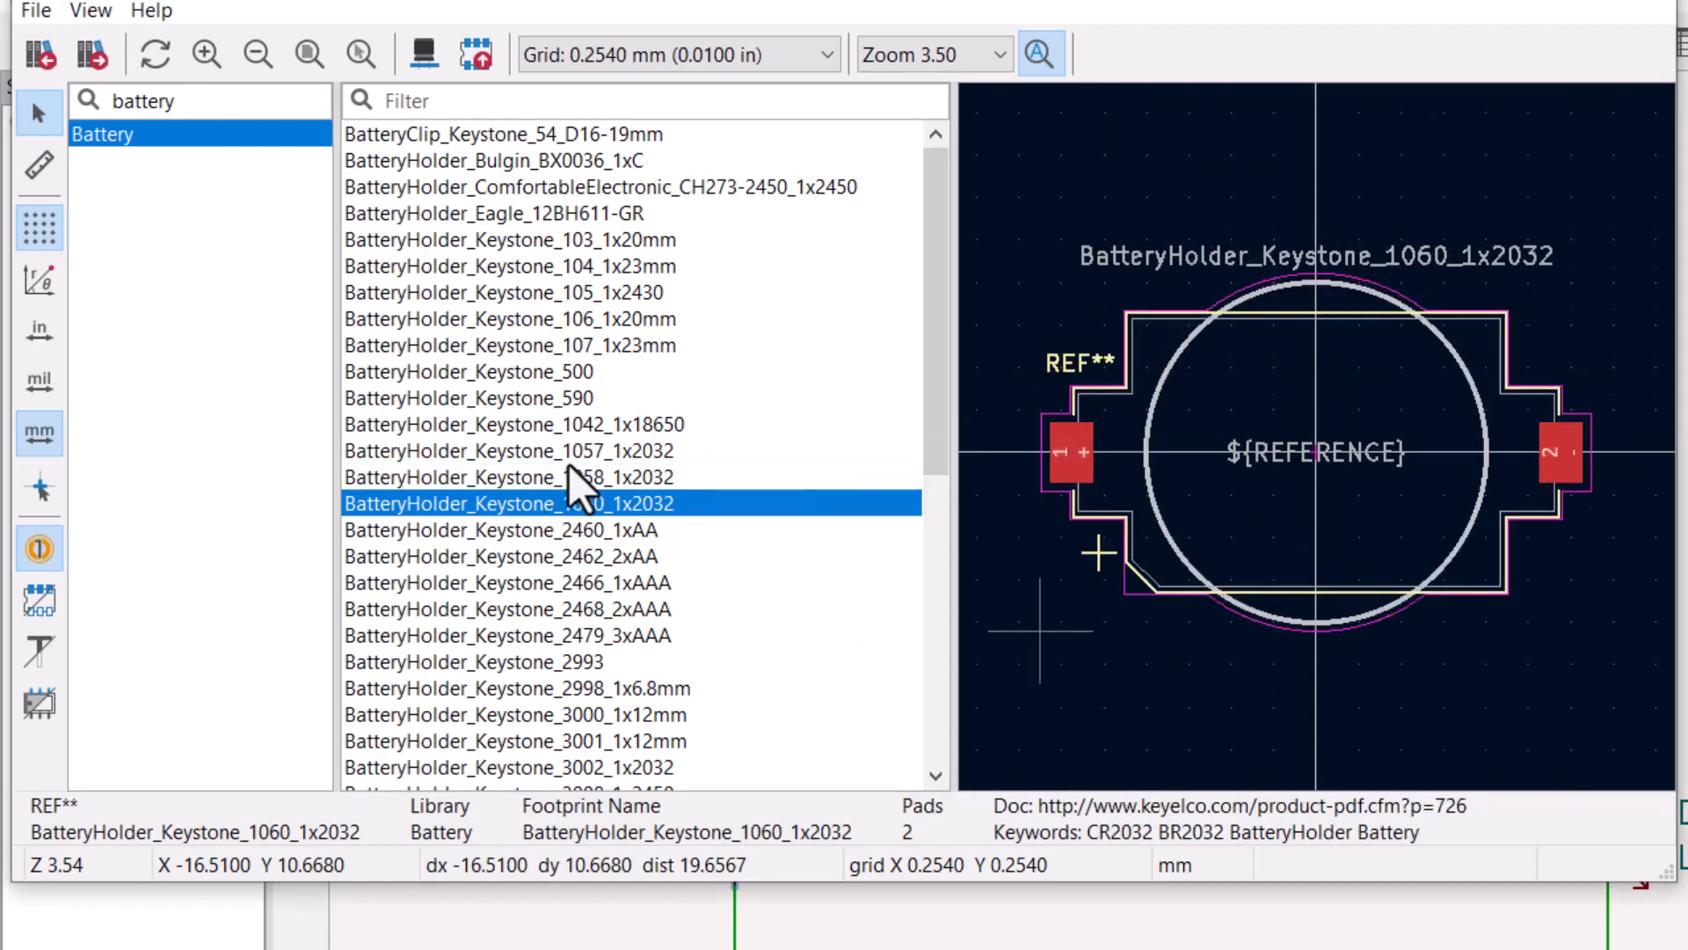
click(562, 452)
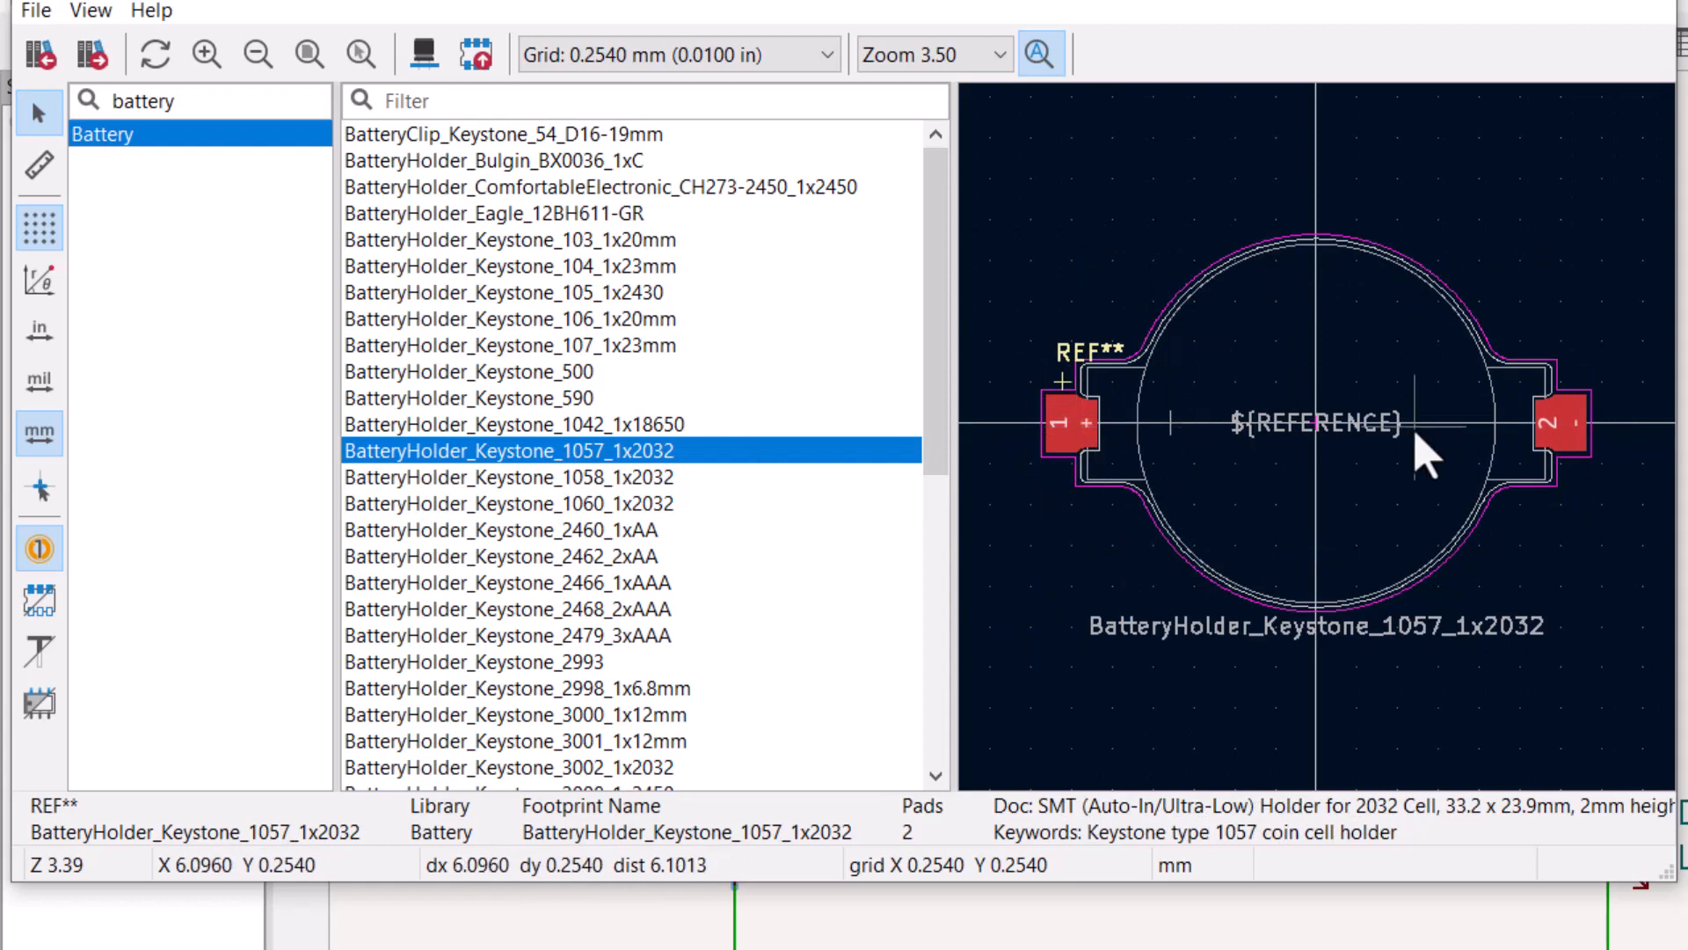
double_click(512, 450)
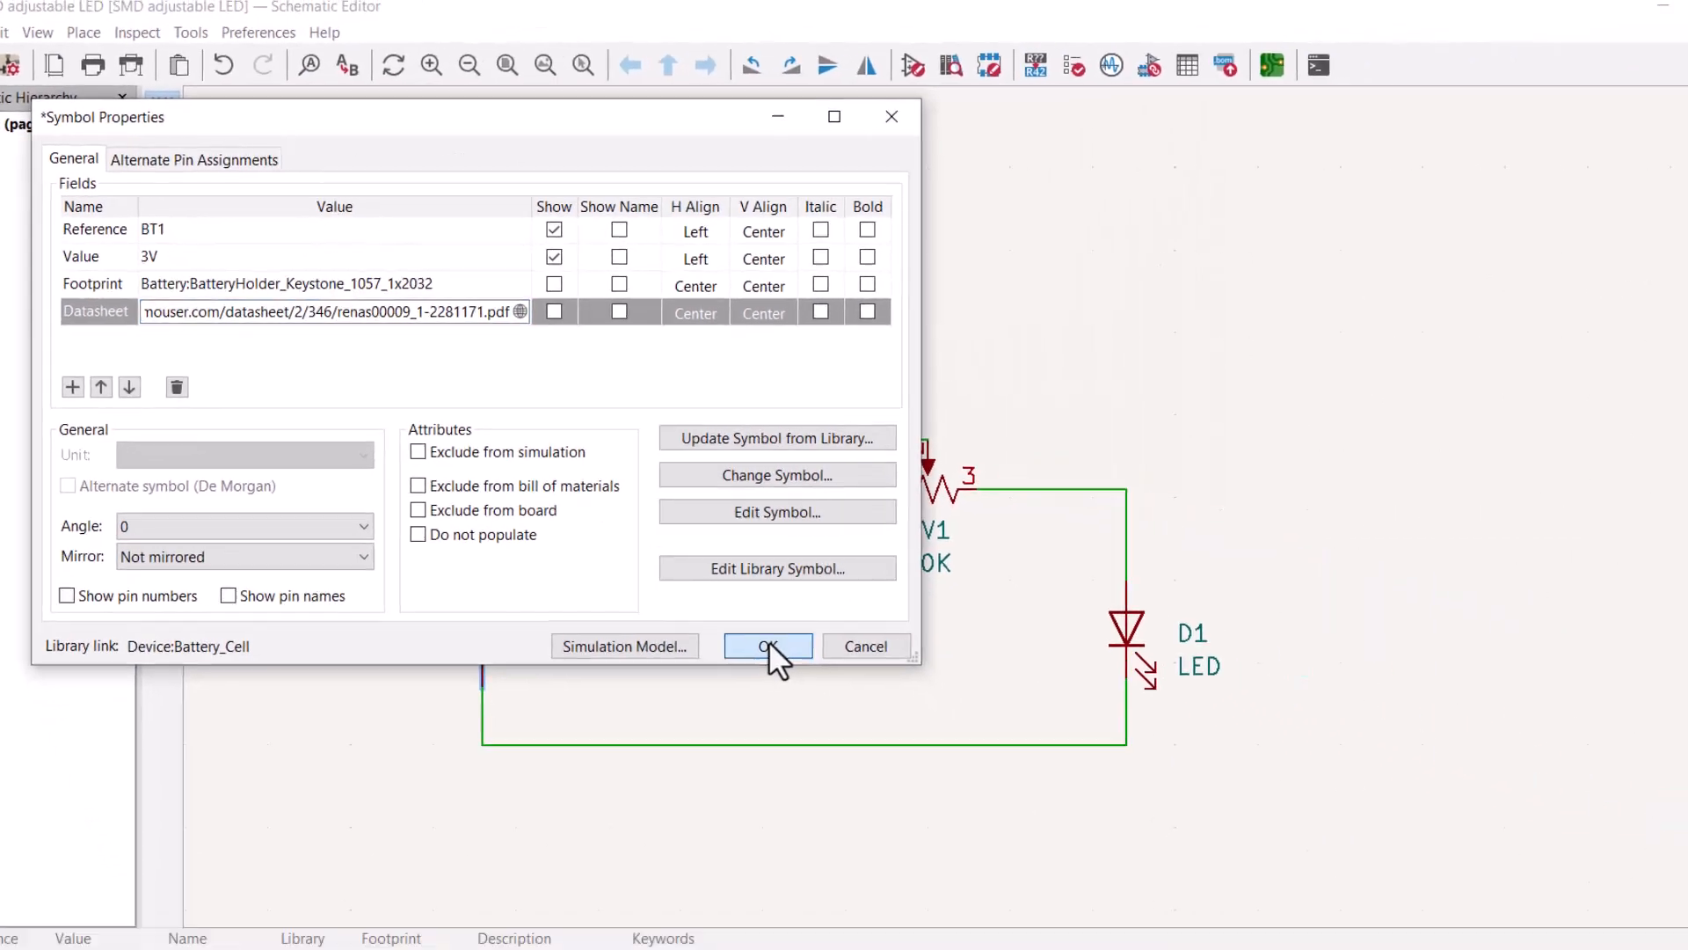
- Set BT1's datasheet to the Mouser address ending in datasheet/2/346/renas00009_1-2281171.pdf and apply the symbol properties
click(768, 642)
click(717, 783)
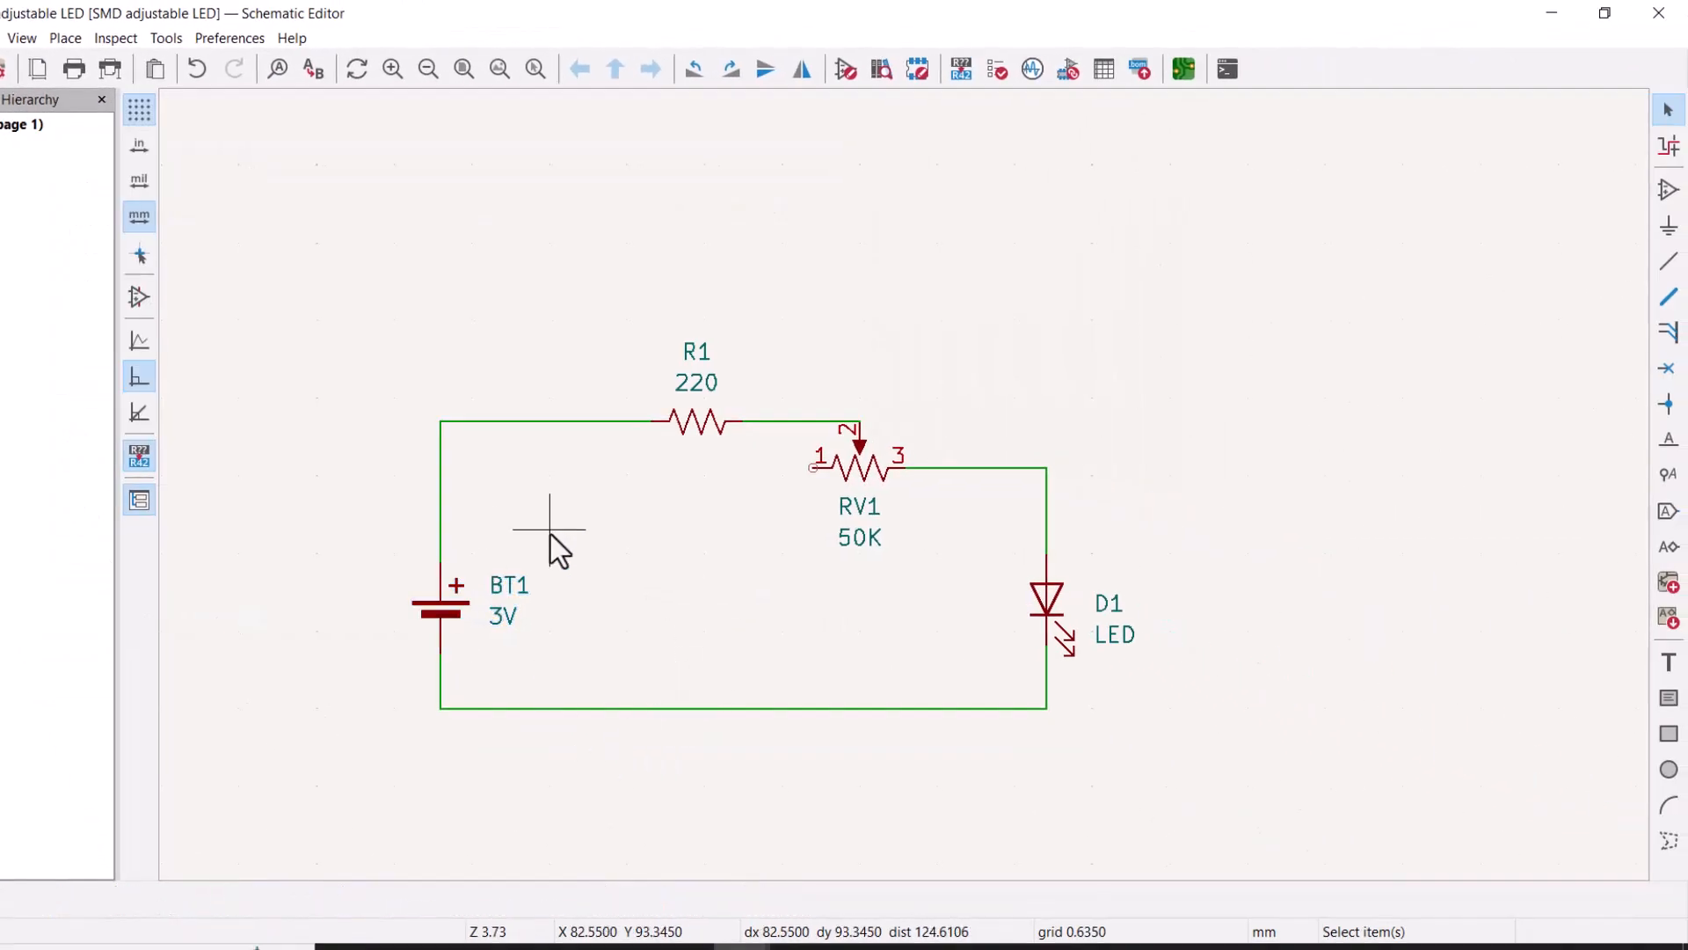